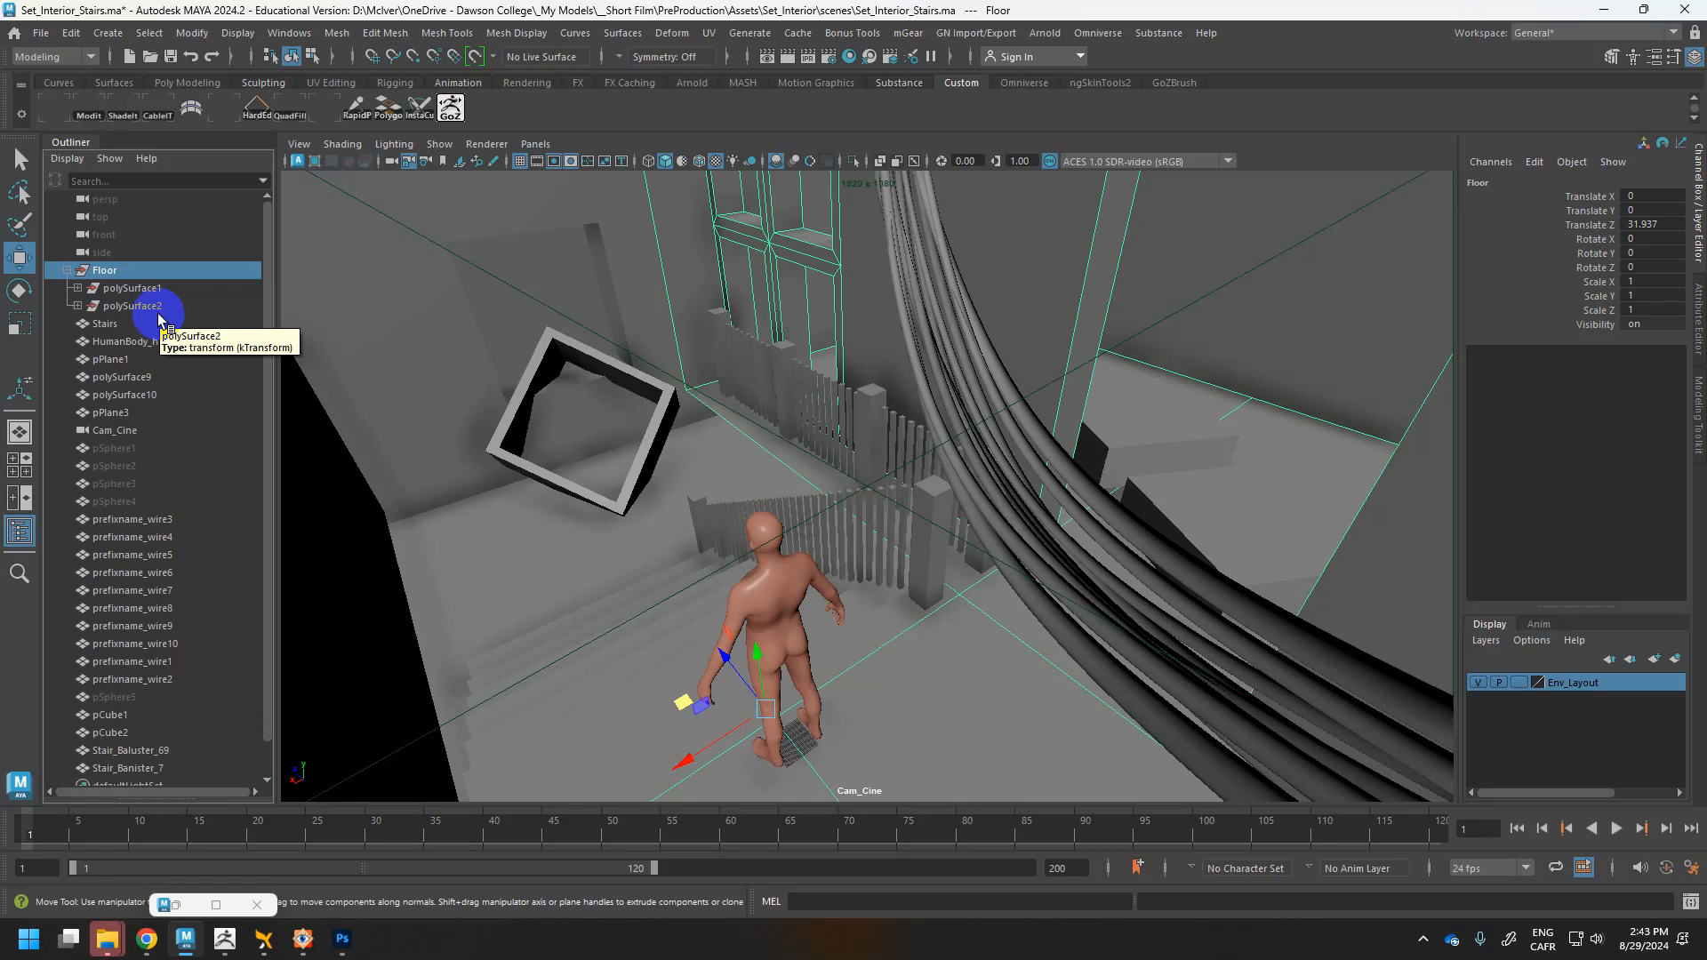
Move polySurface3, polySurface4 and polySurface5 out of the Floor group to the top level of the scene hierarchy
left_click(79, 306)
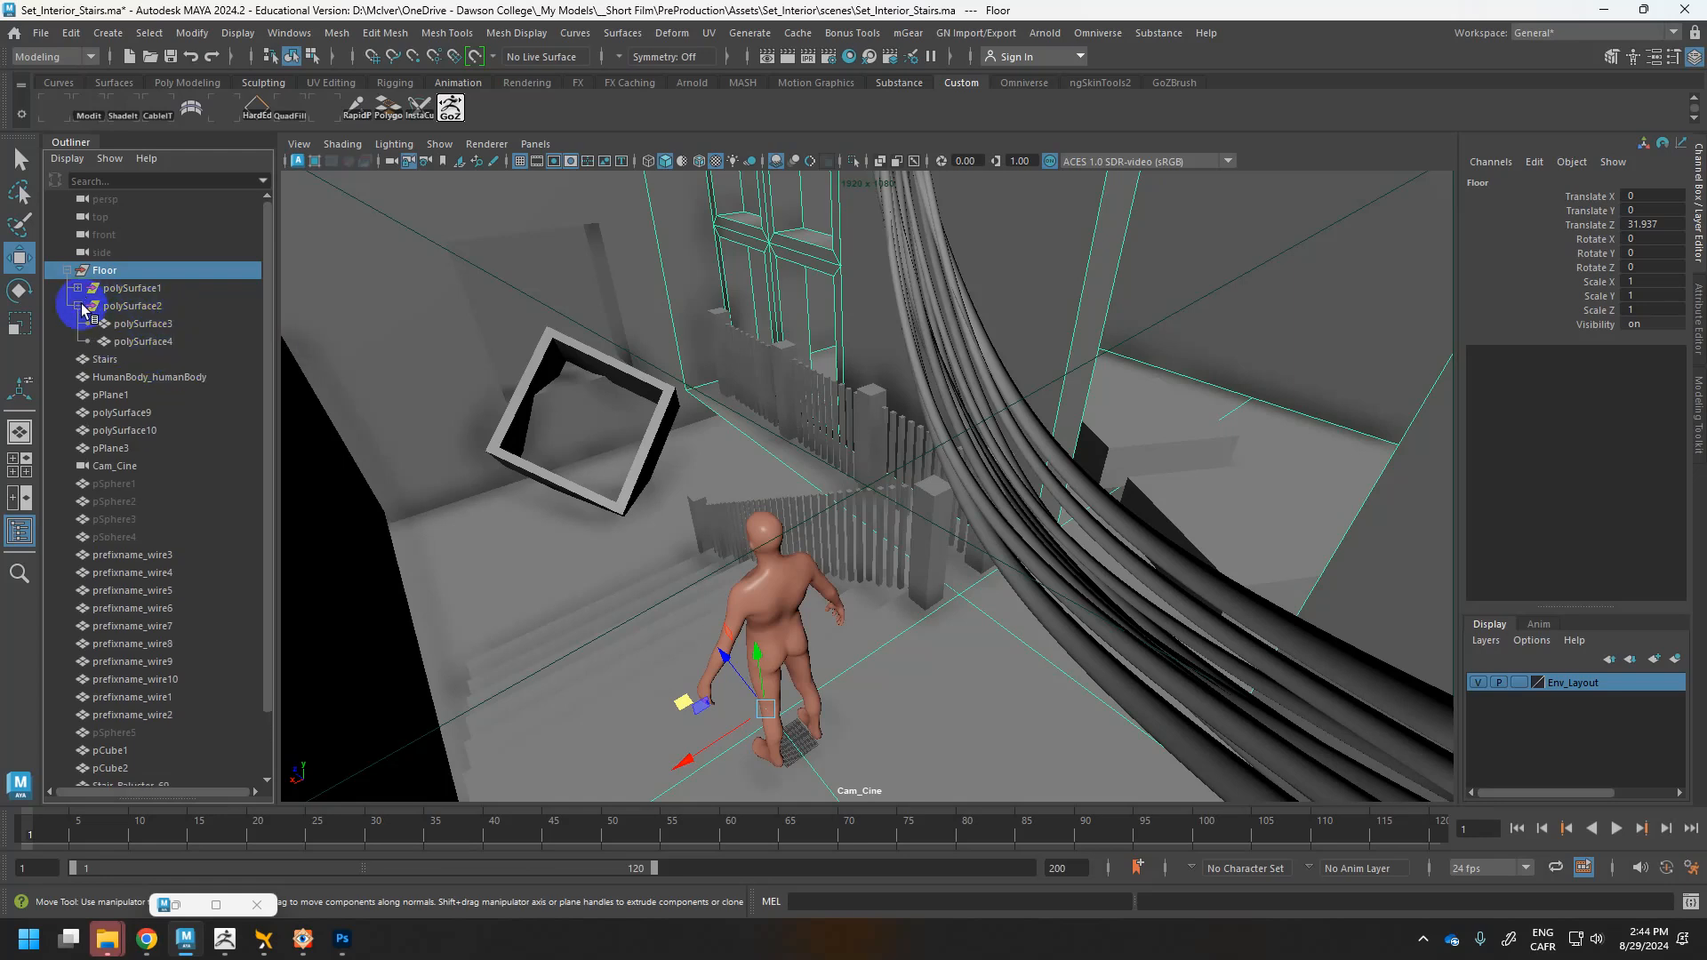
left_click(79, 288)
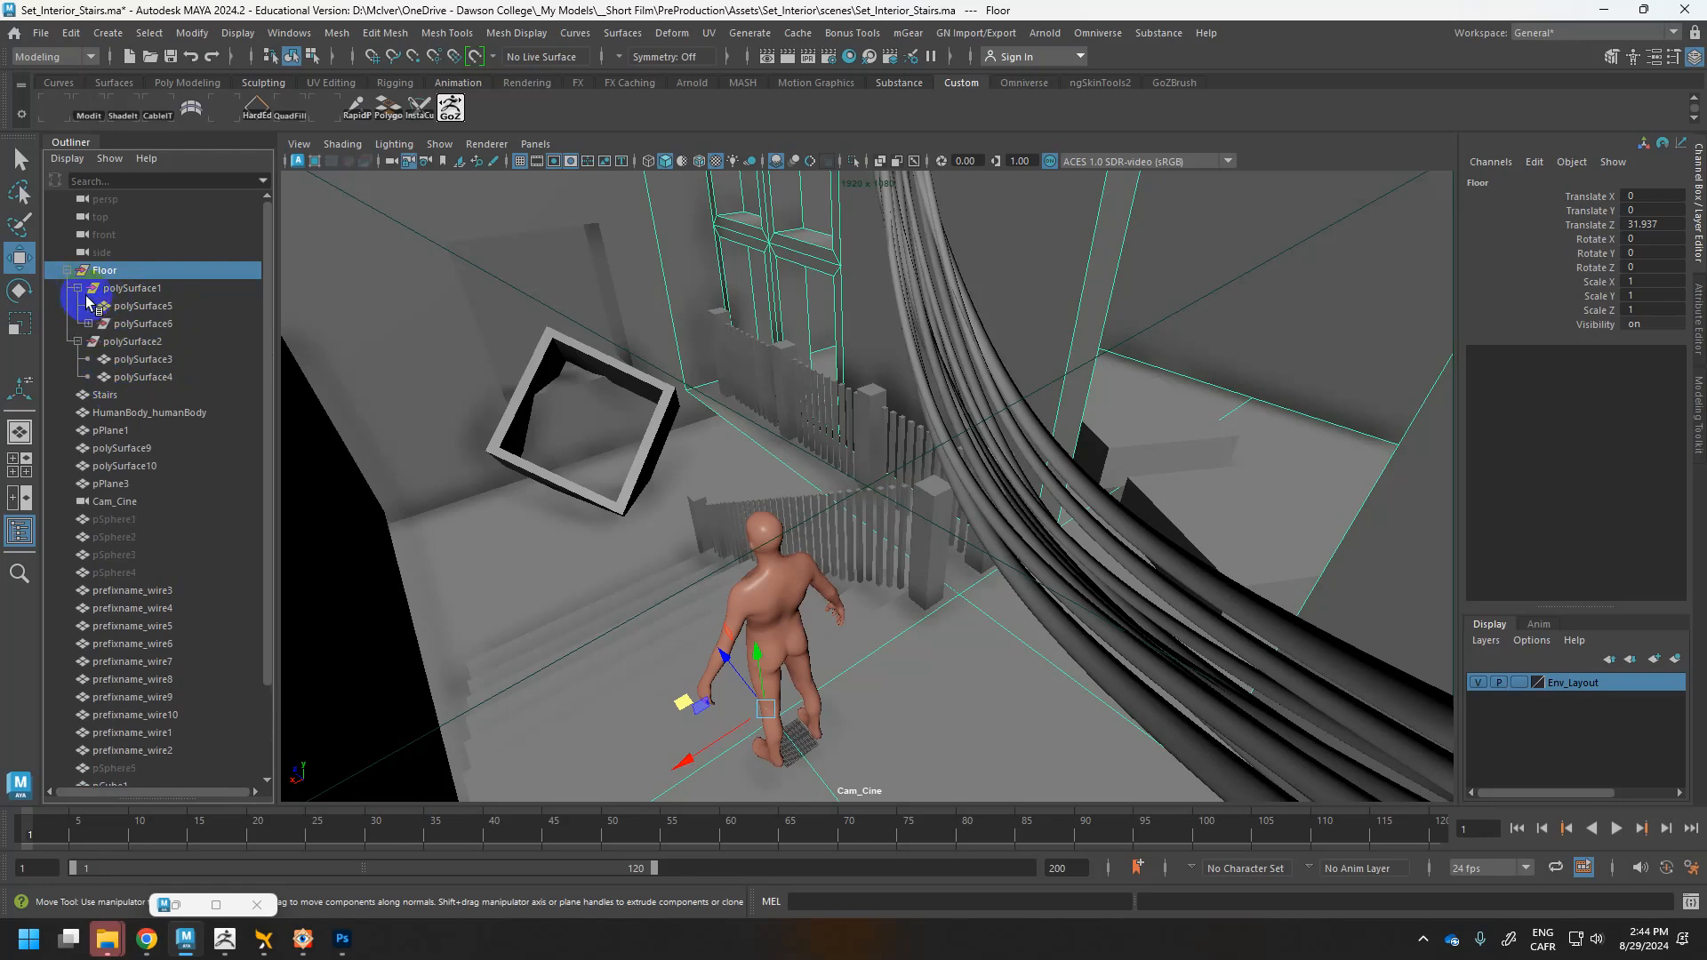
left_click(131, 305)
left_click(139, 344, "ctrl")
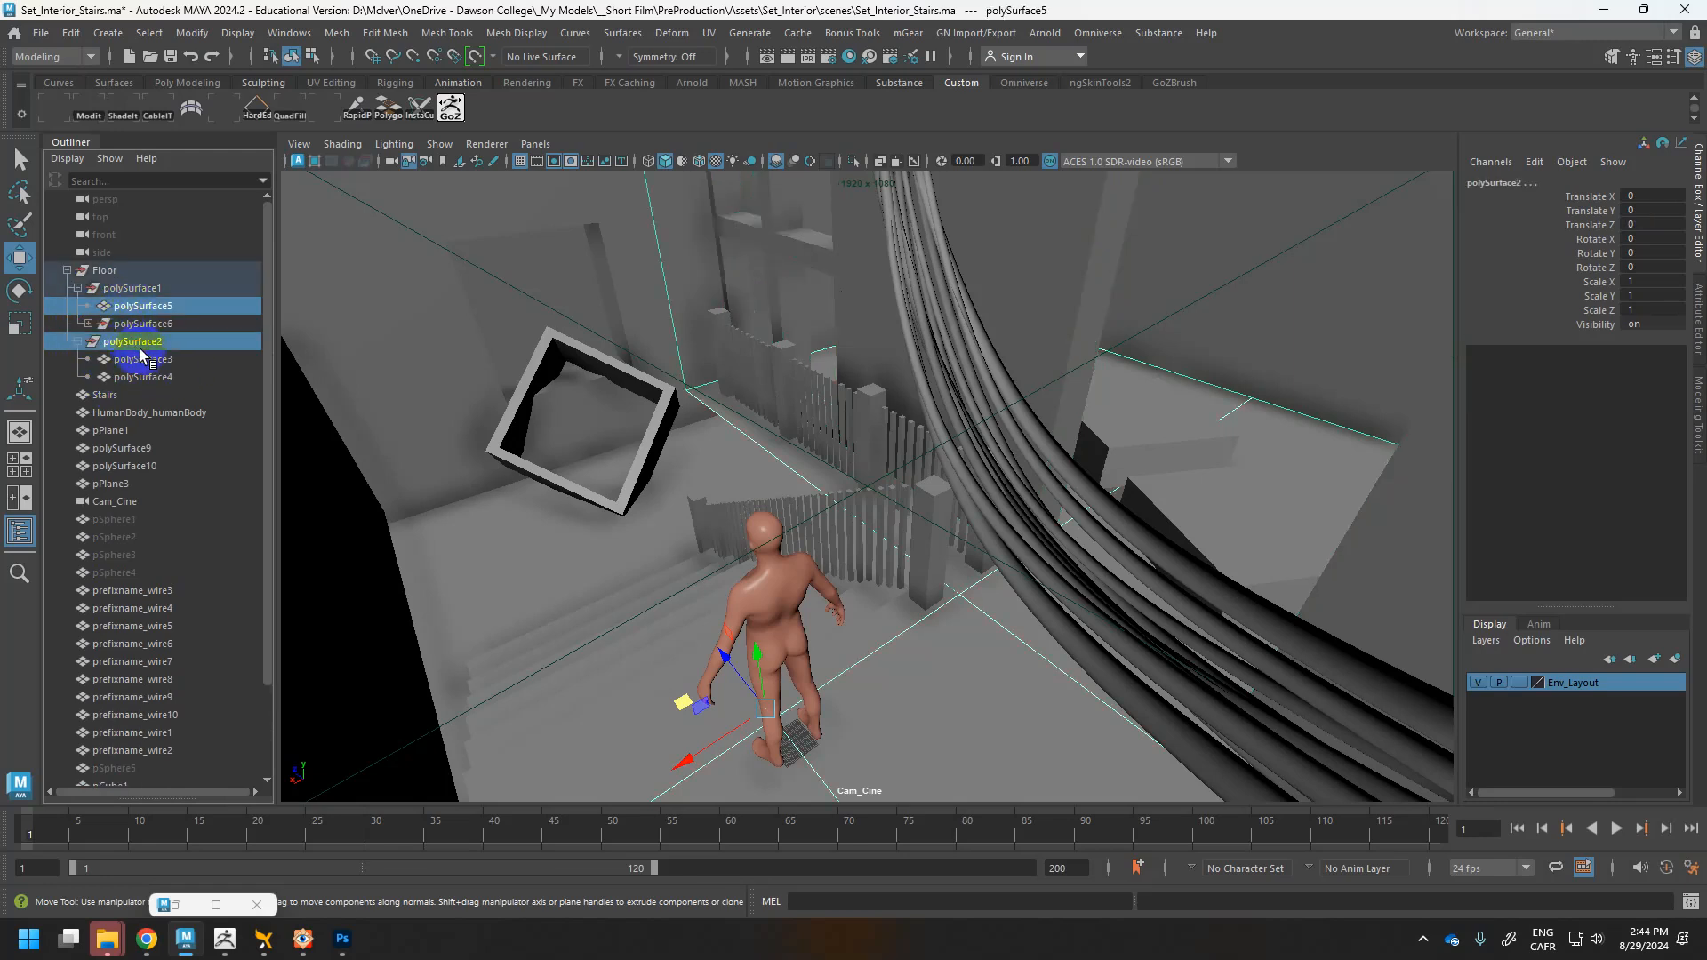
left_click(141, 340, "ctrl")
left_click(142, 360, "ctrl")
left_click(148, 377, "ctrl")
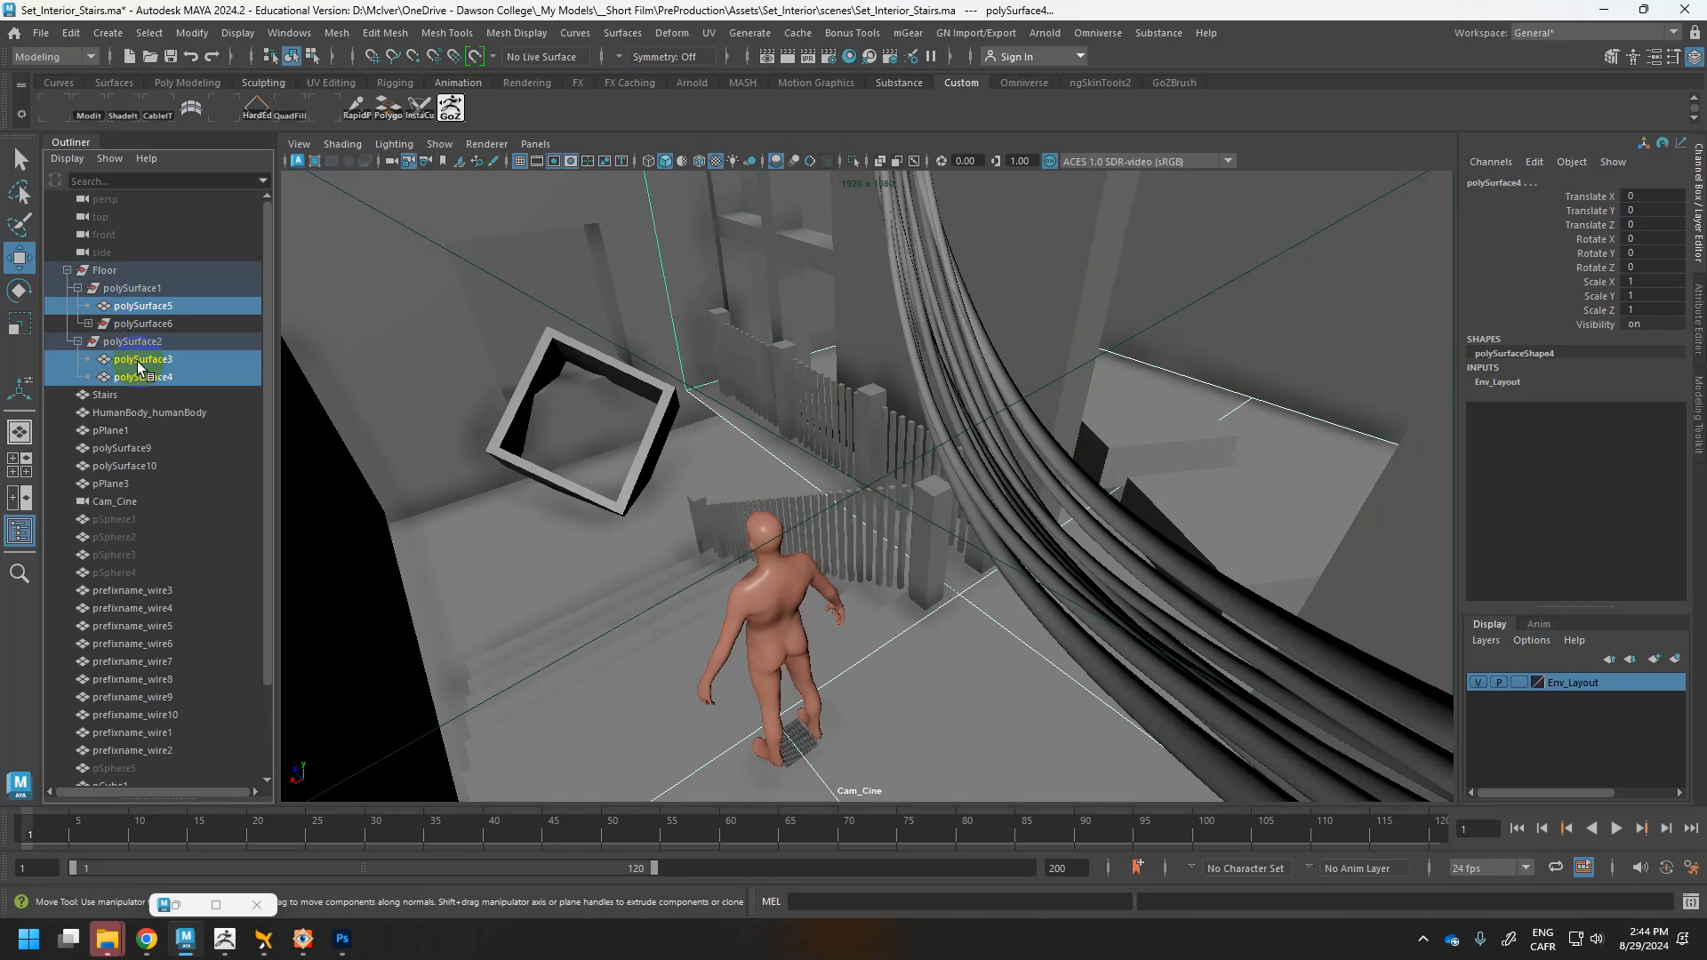
left_click_drag(139, 366, 107, 259)
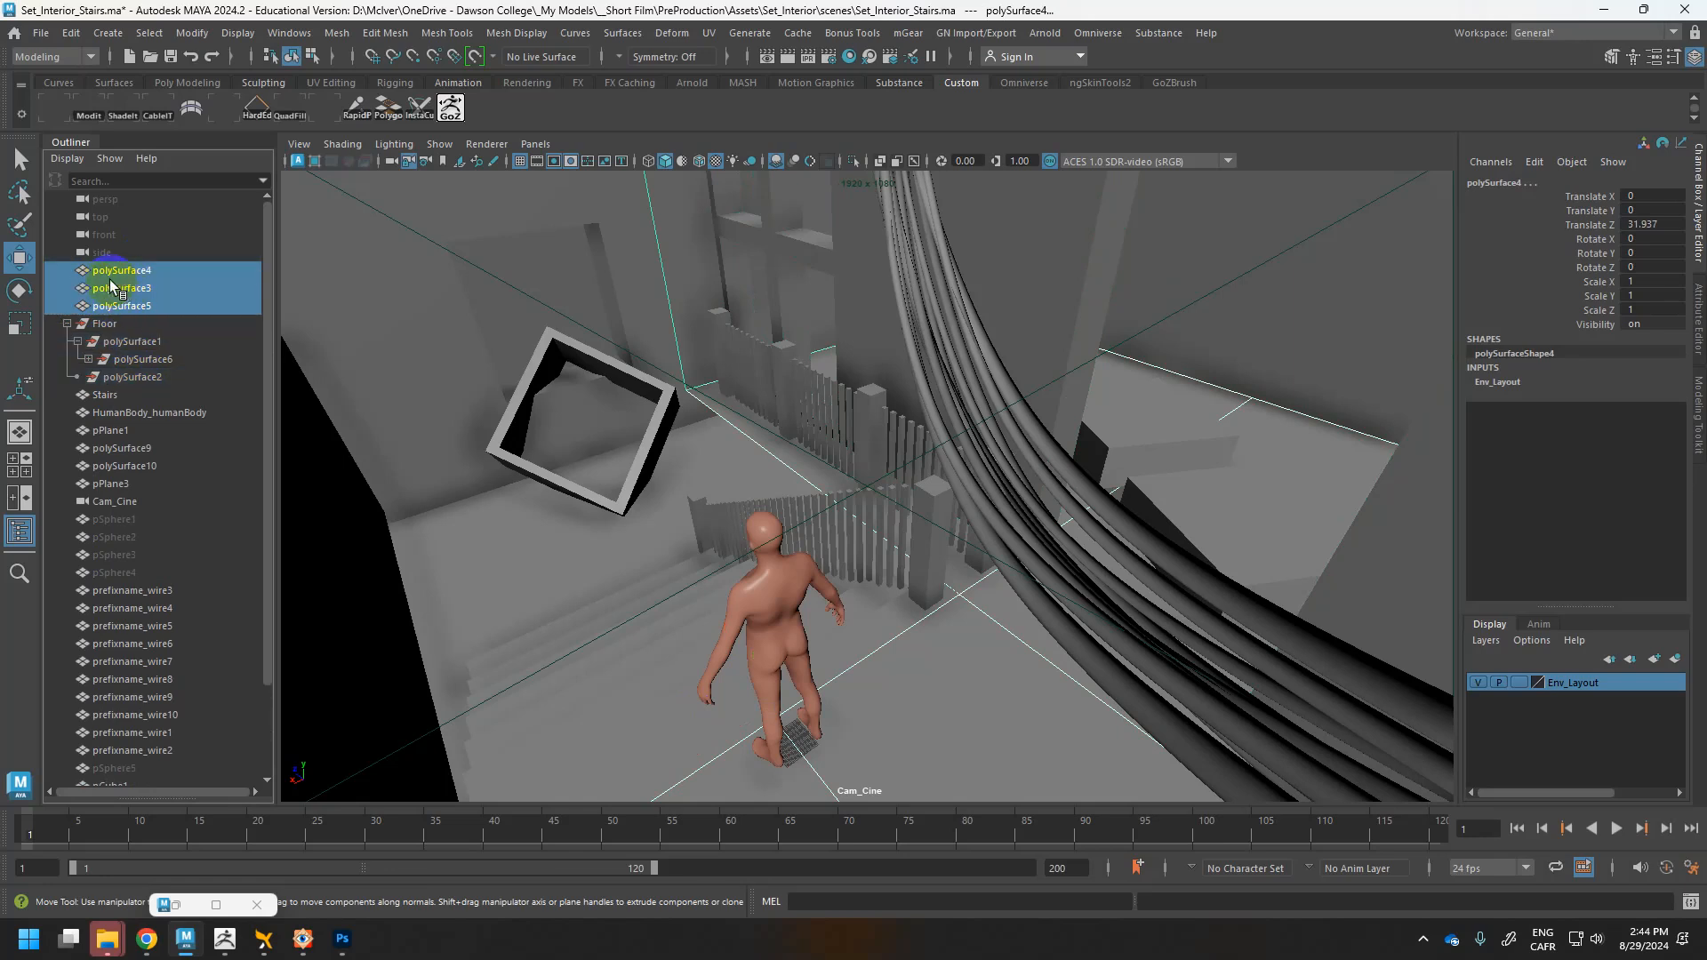
Move polySurface7 and polySurface8 out of the Floor hierarchy to the top level, and delete the leftover Floor group
left_click(105, 323)
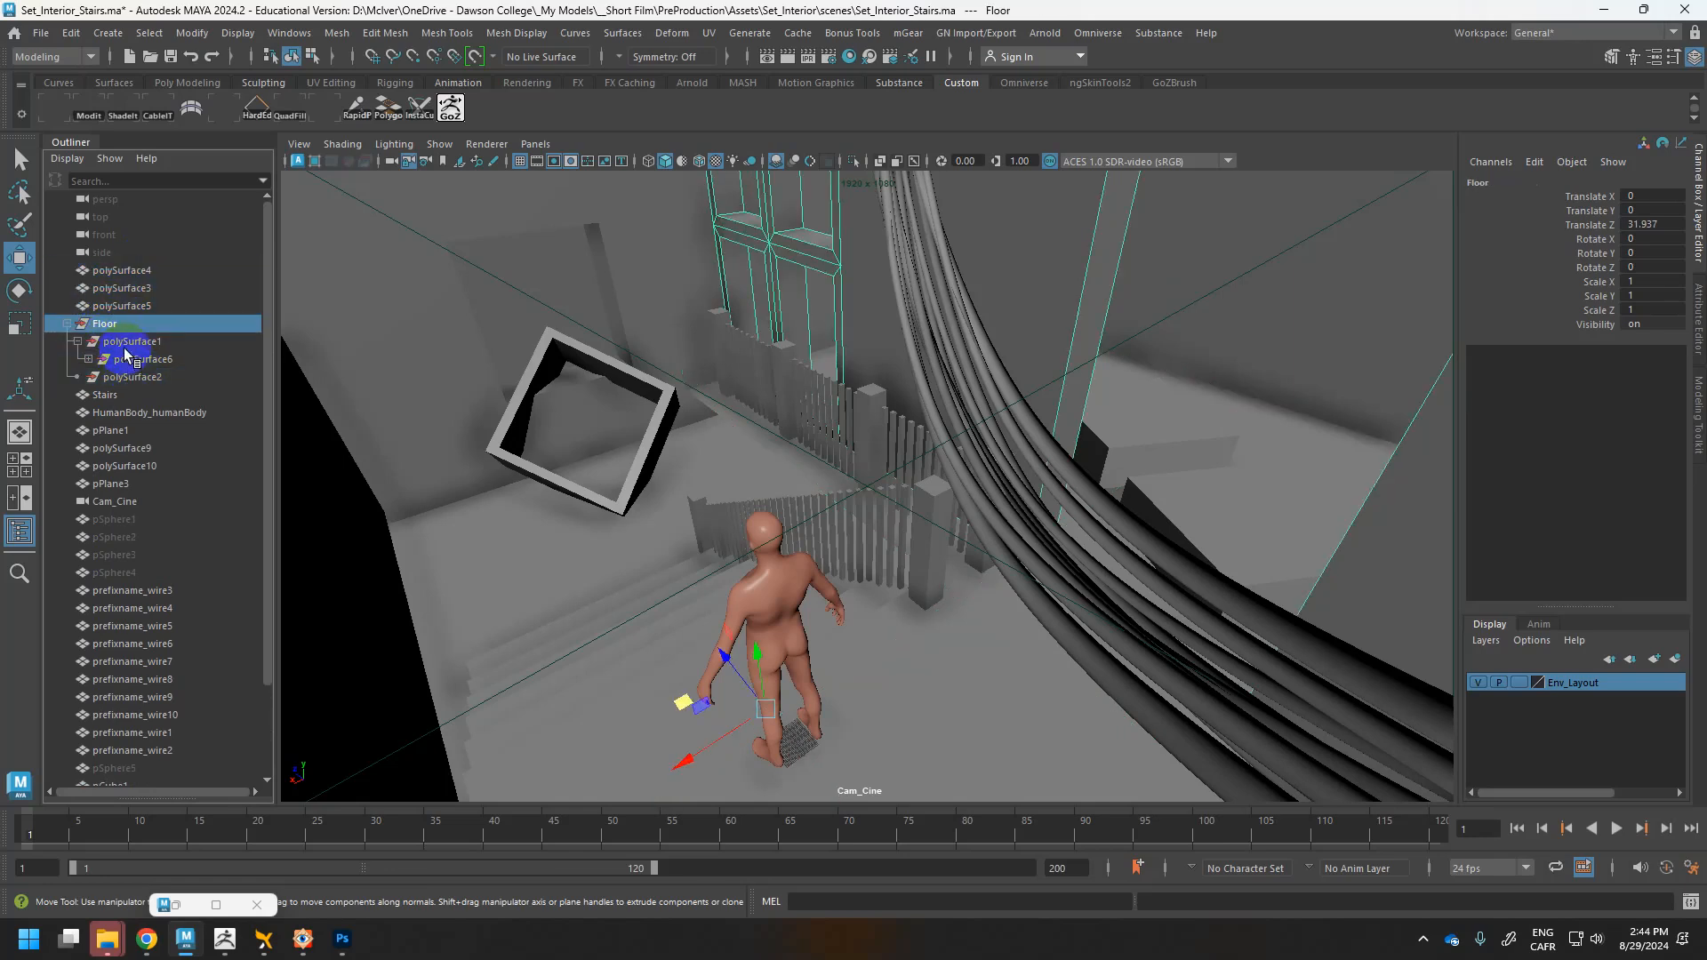
left_click(88, 359)
left_click(151, 377)
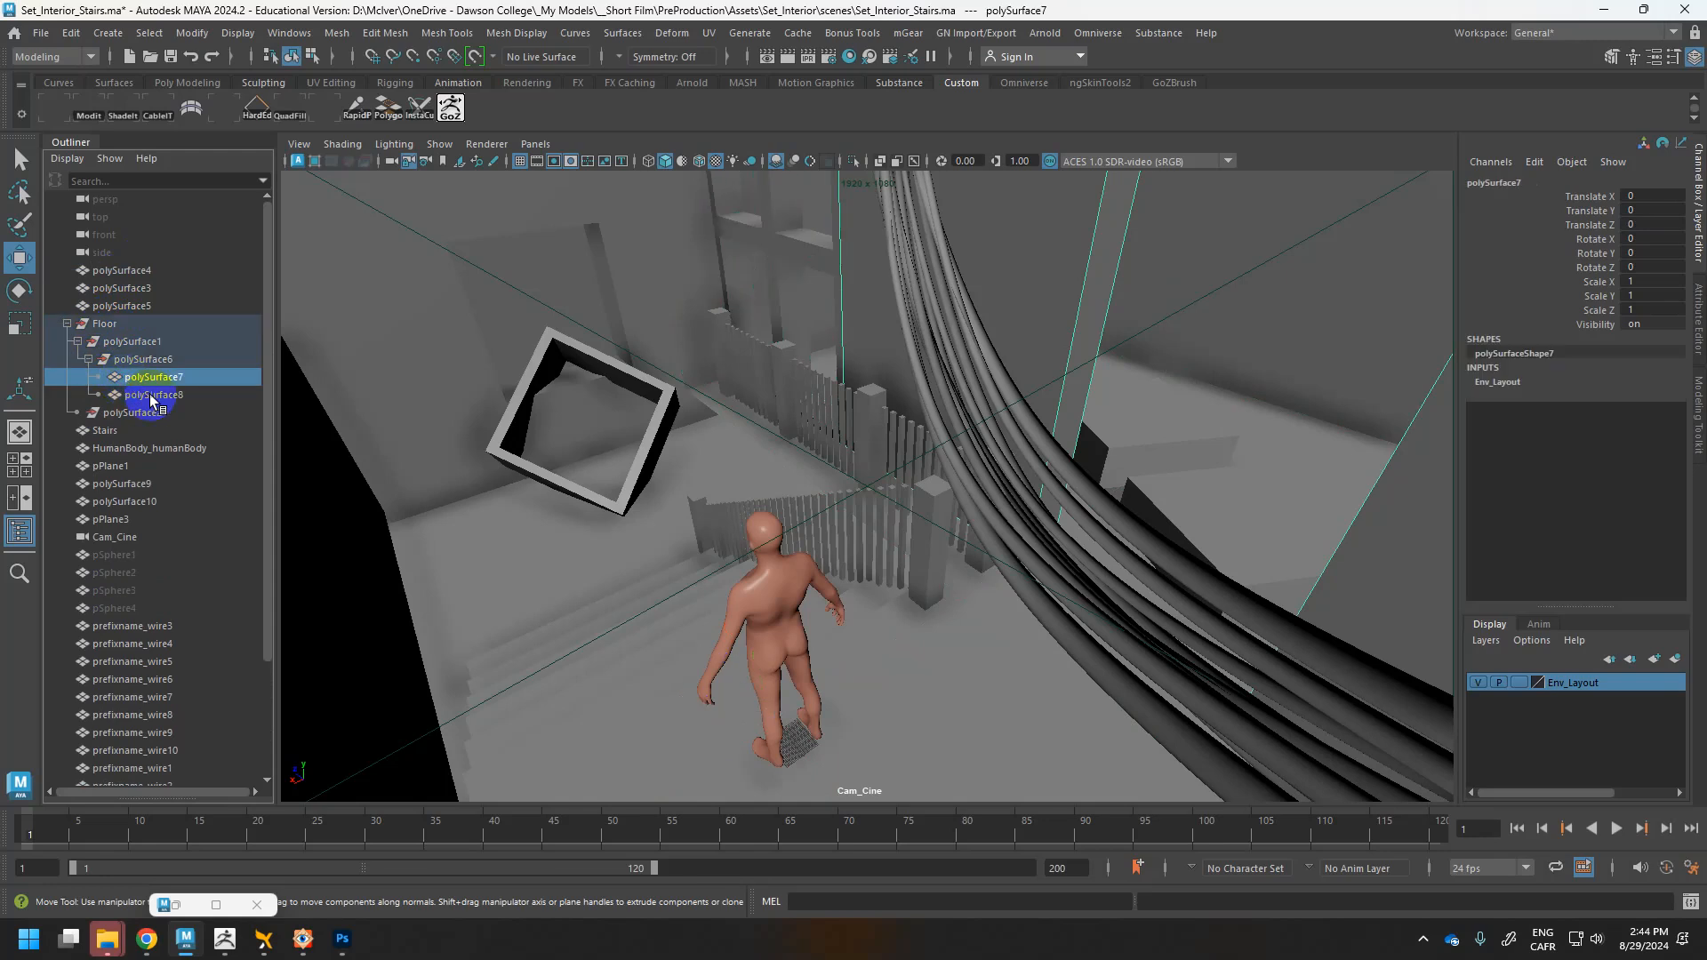
left_click(151, 395, "shift")
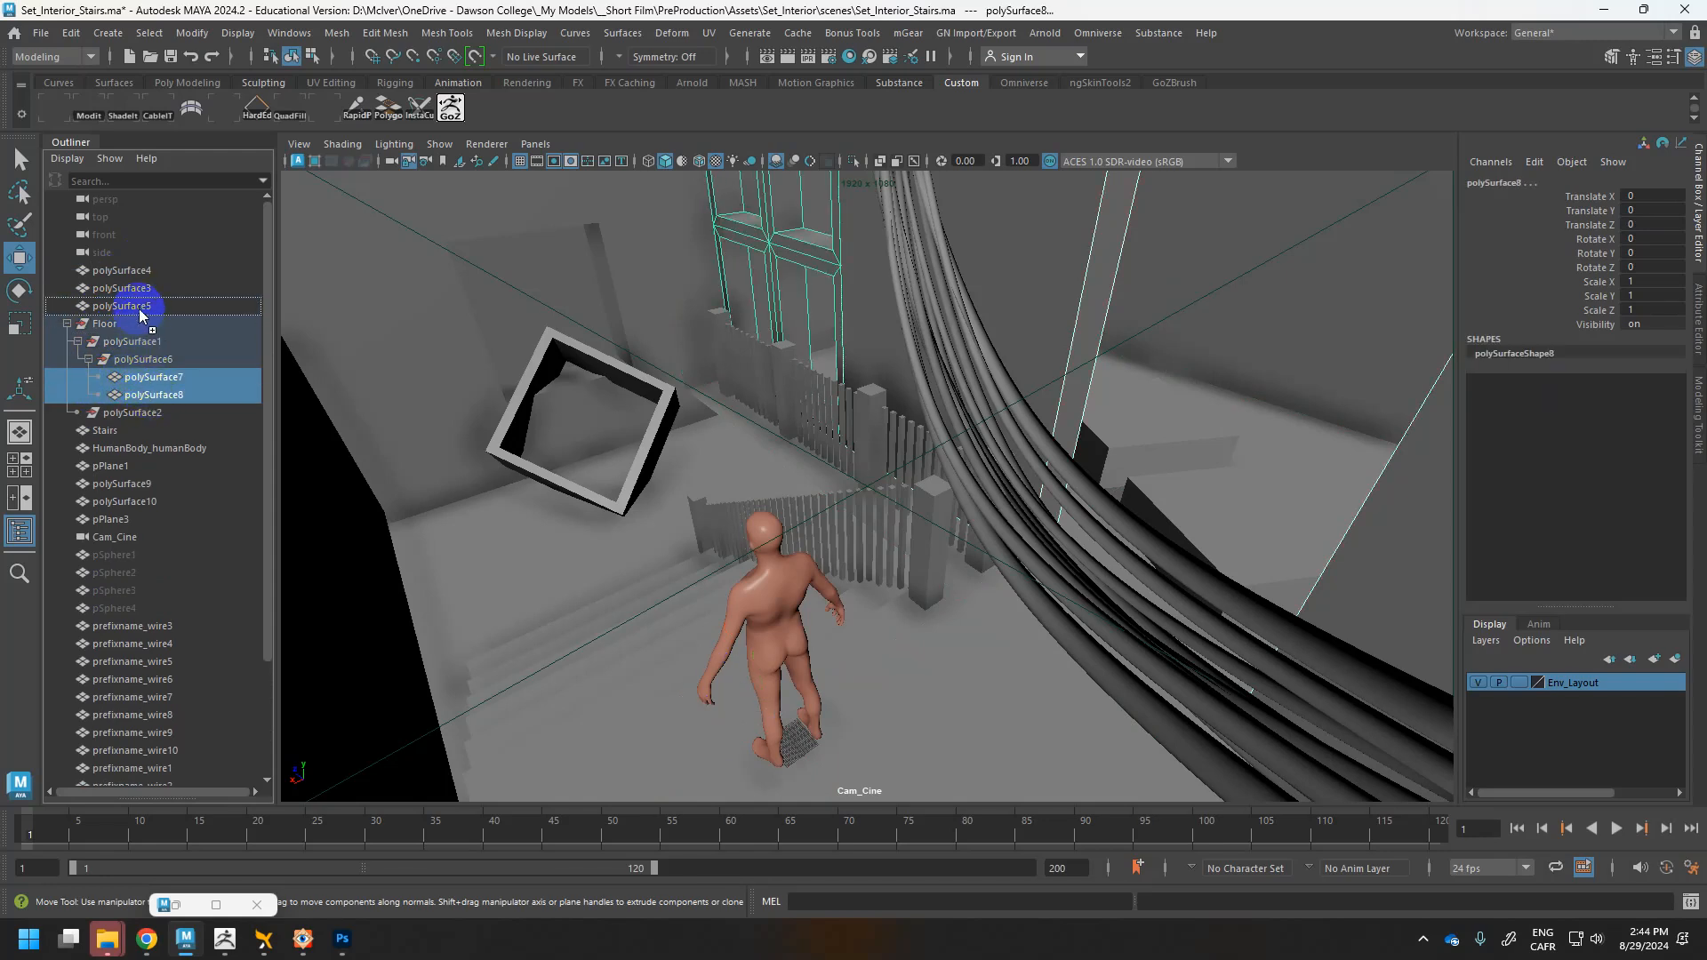
left_click_drag(142, 322, 140, 319)
left_click(112, 360)
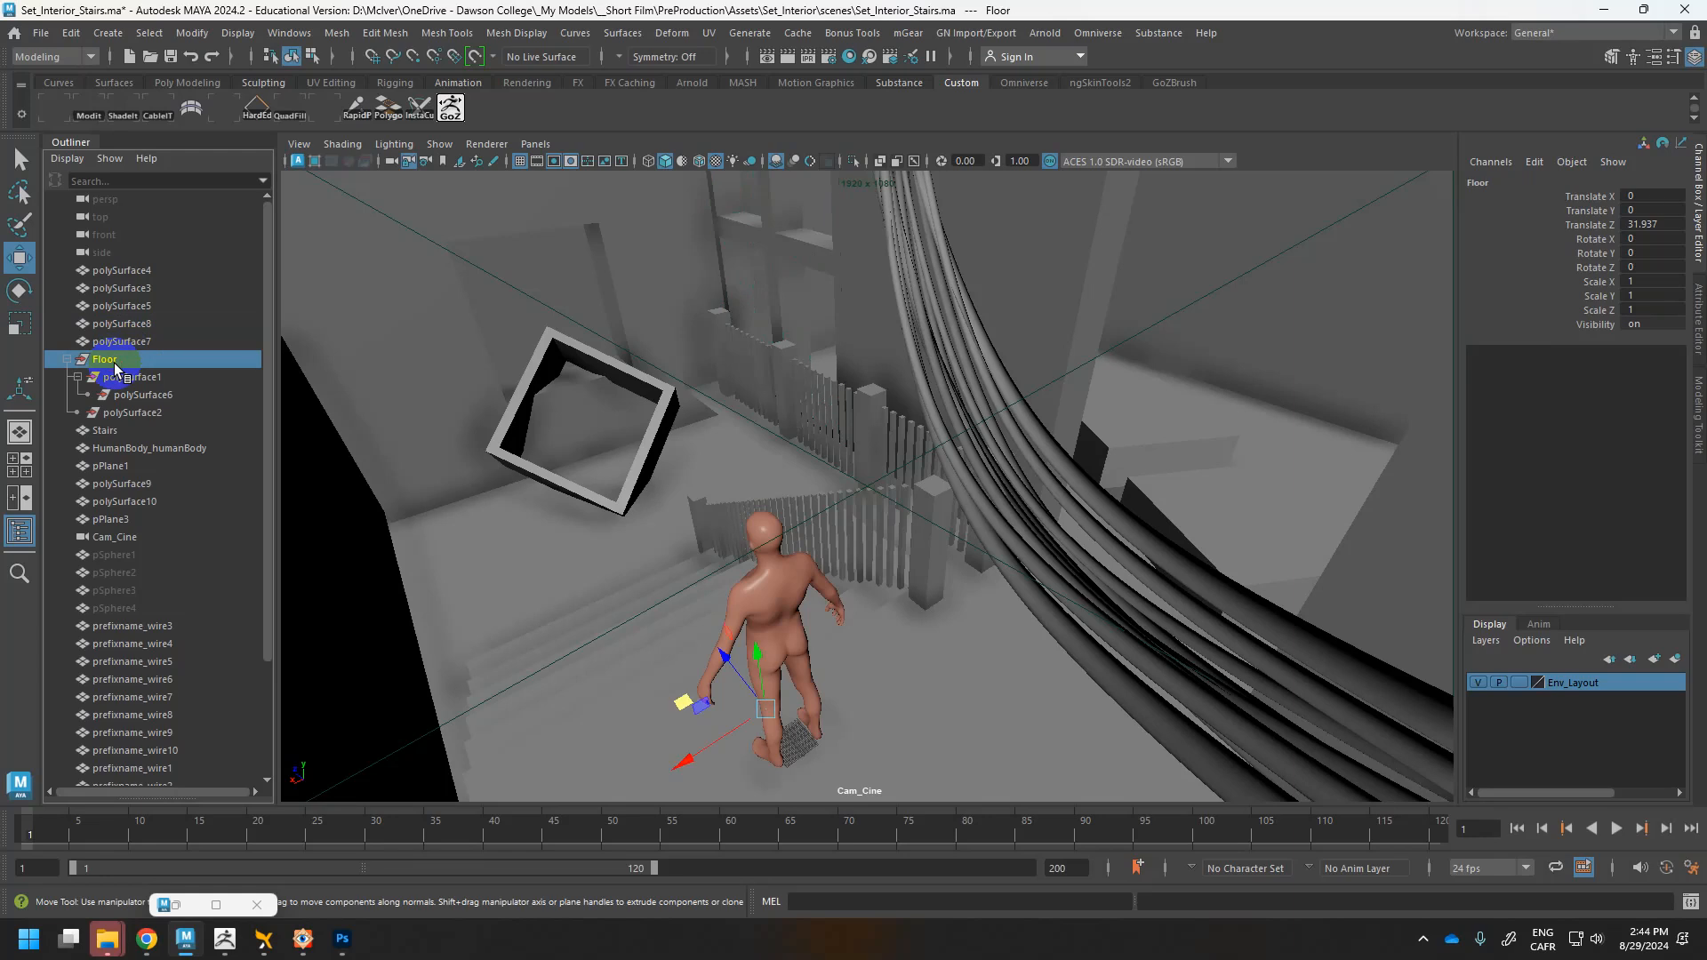
key("Delete")
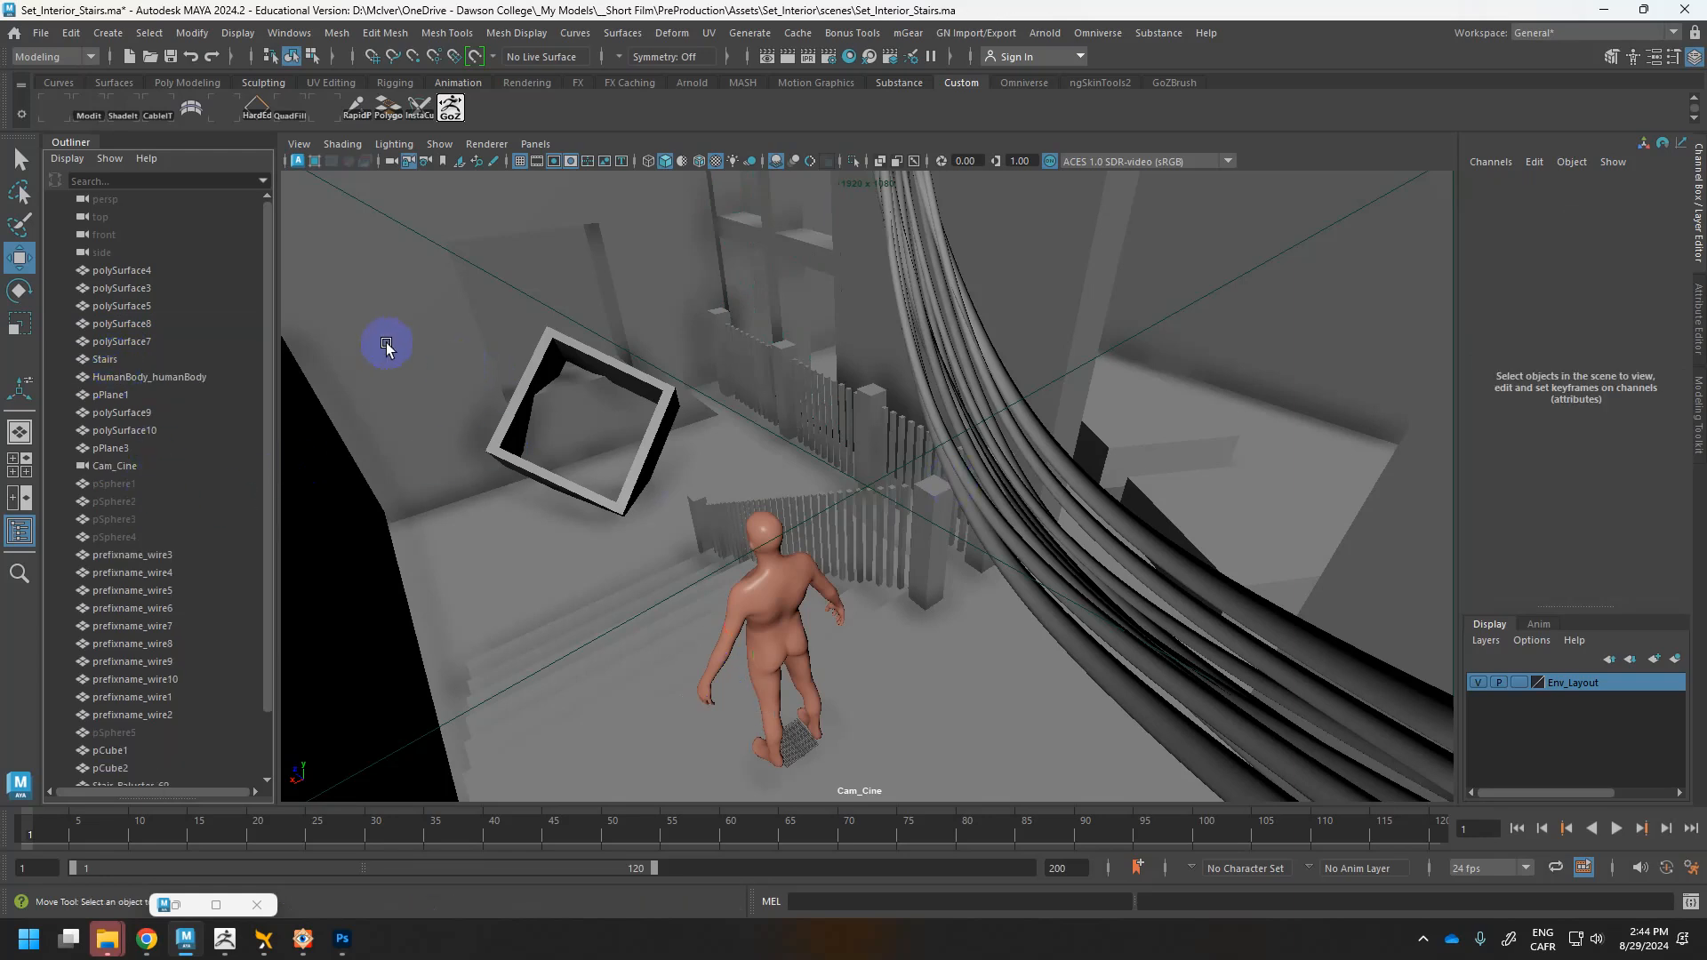
Switch the viewport to the persp camera, then select all the visible set objects and frame them
left_click(536, 144)
mouse_move(702, 165)
left_click(757, 228)
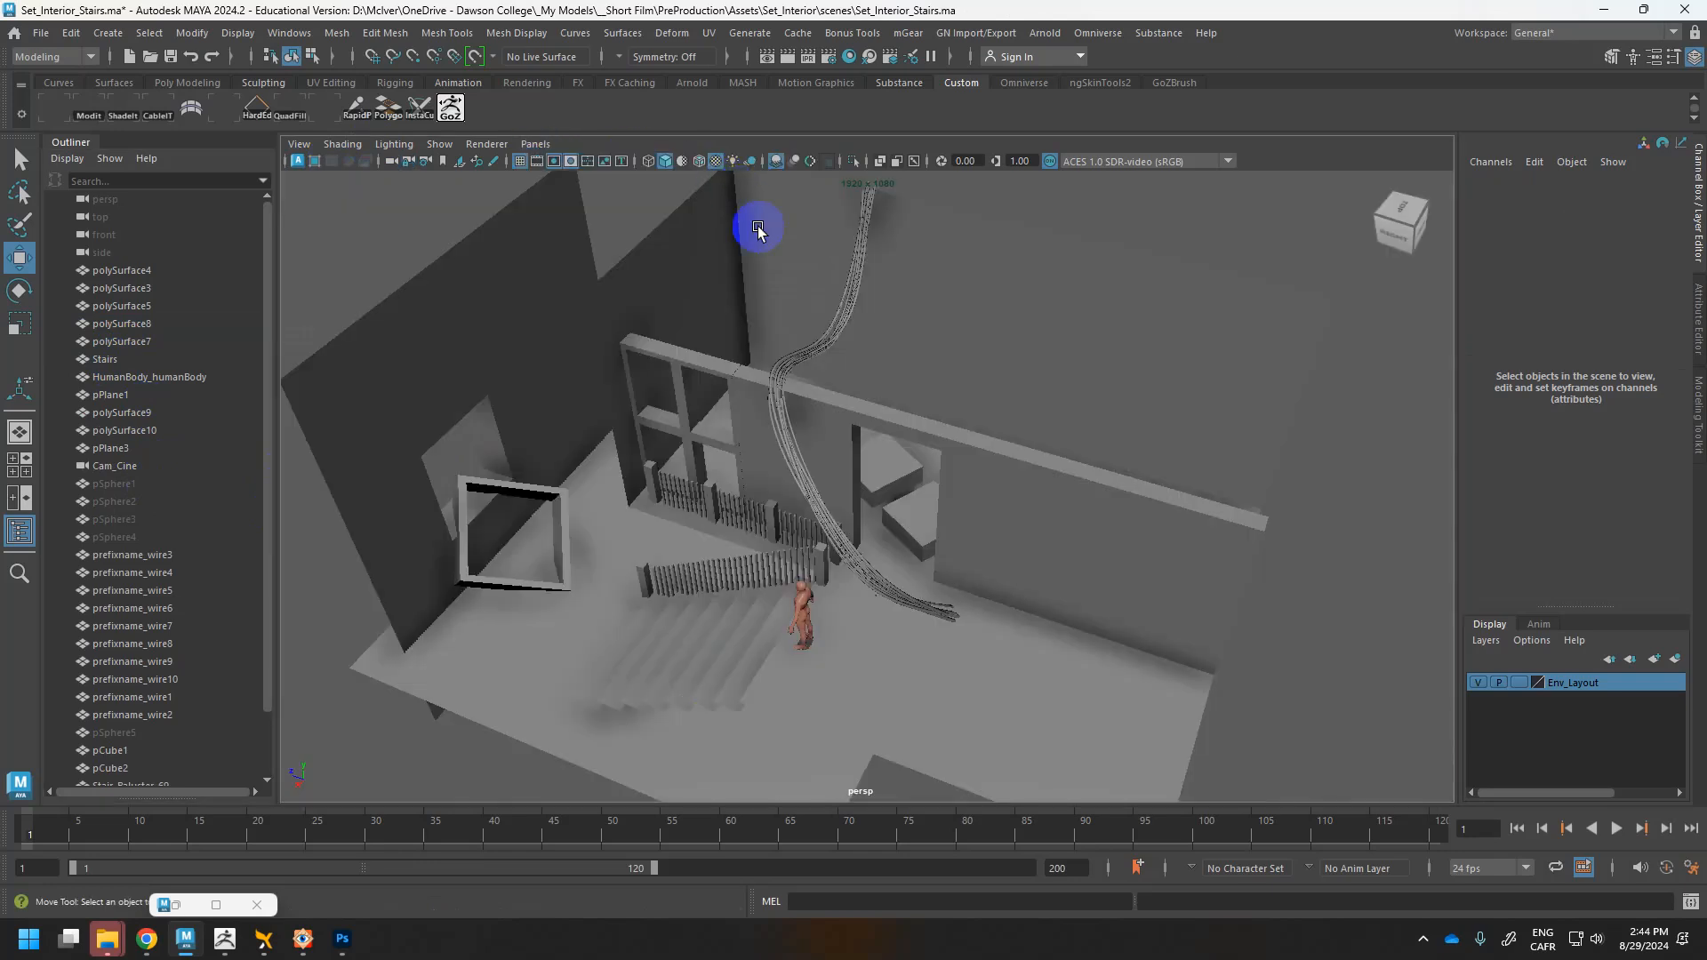
scroll(759, 244, "down", 5)
left_click_drag(762, 381, 701, 381, "alt")
left_click_drag(495, 275, 1111, 677)
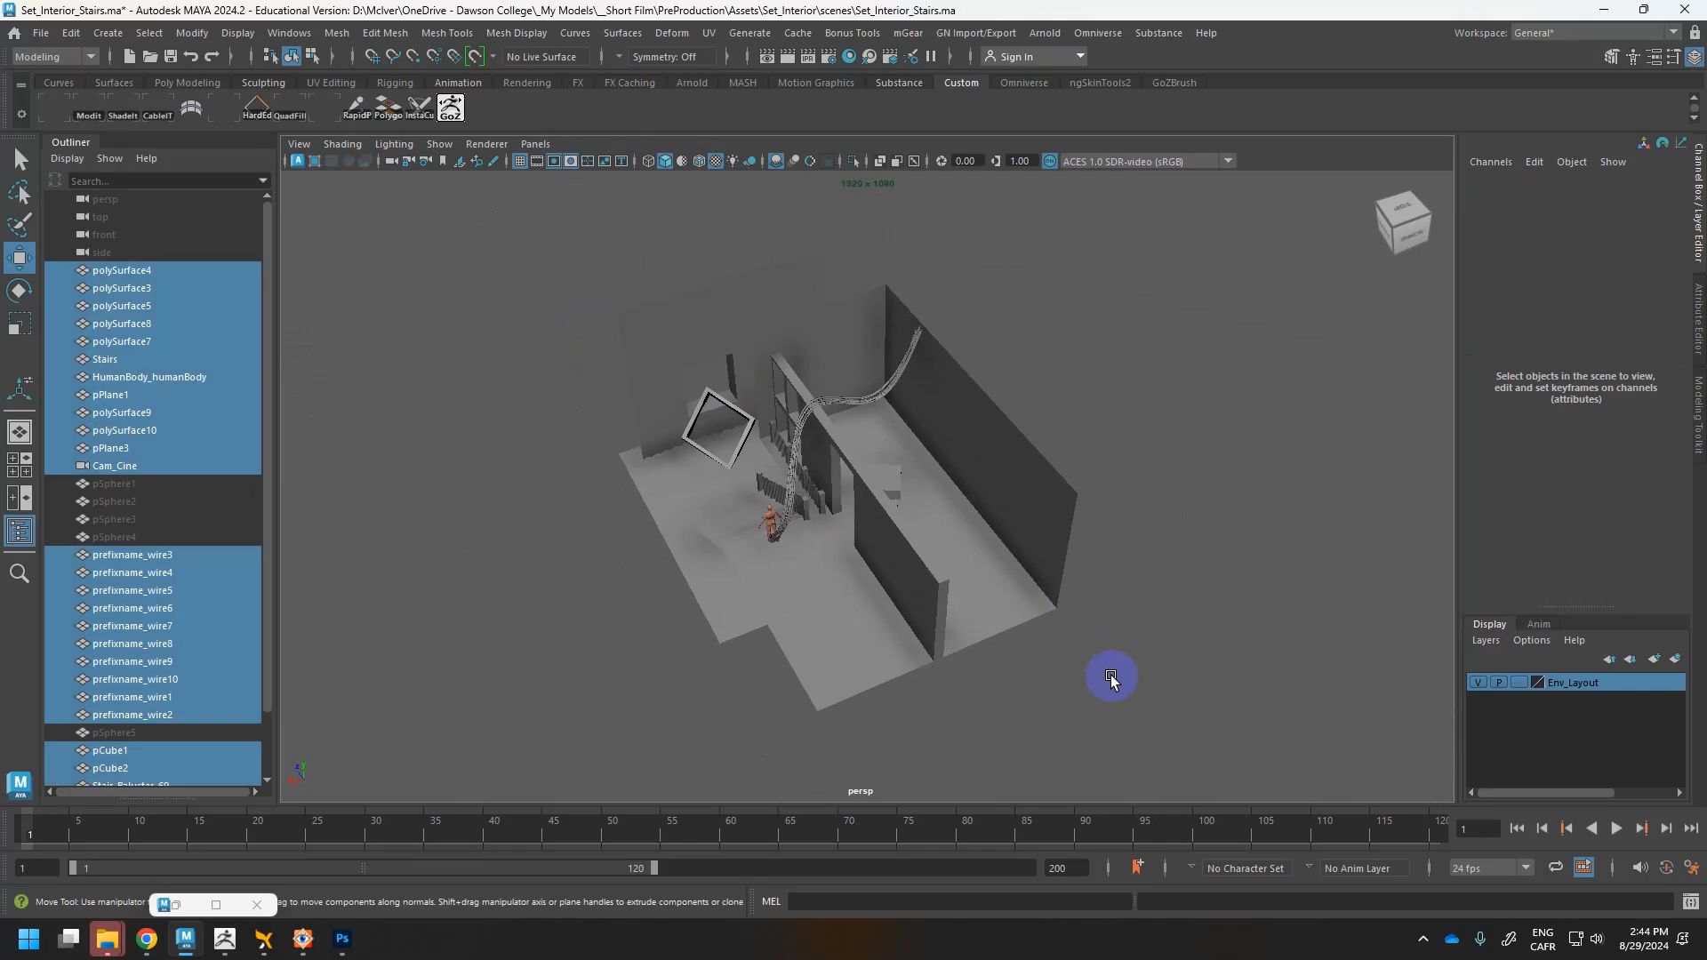
key("f")
Inspect the selected set from several angles and check in the Outliner which objects are selected
left_click_drag(720, 542, 673, 535, "alt")
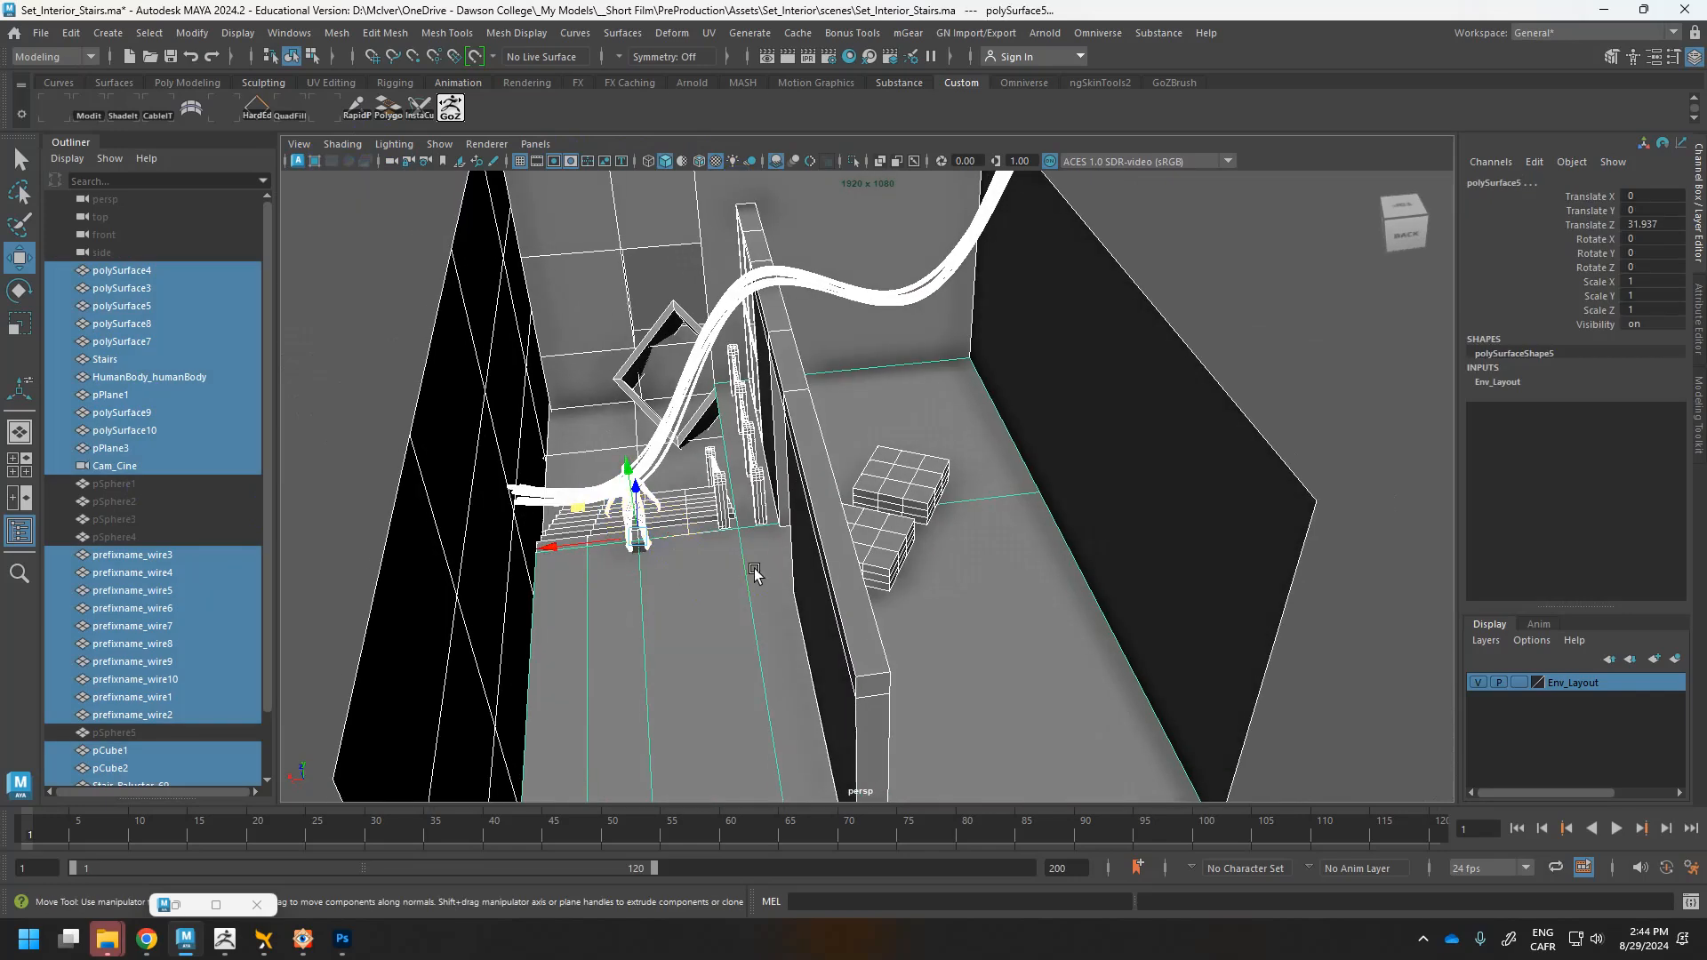
left_click_drag(753, 571, 884, 537, "alt")
scroll(840, 576, "down", 4)
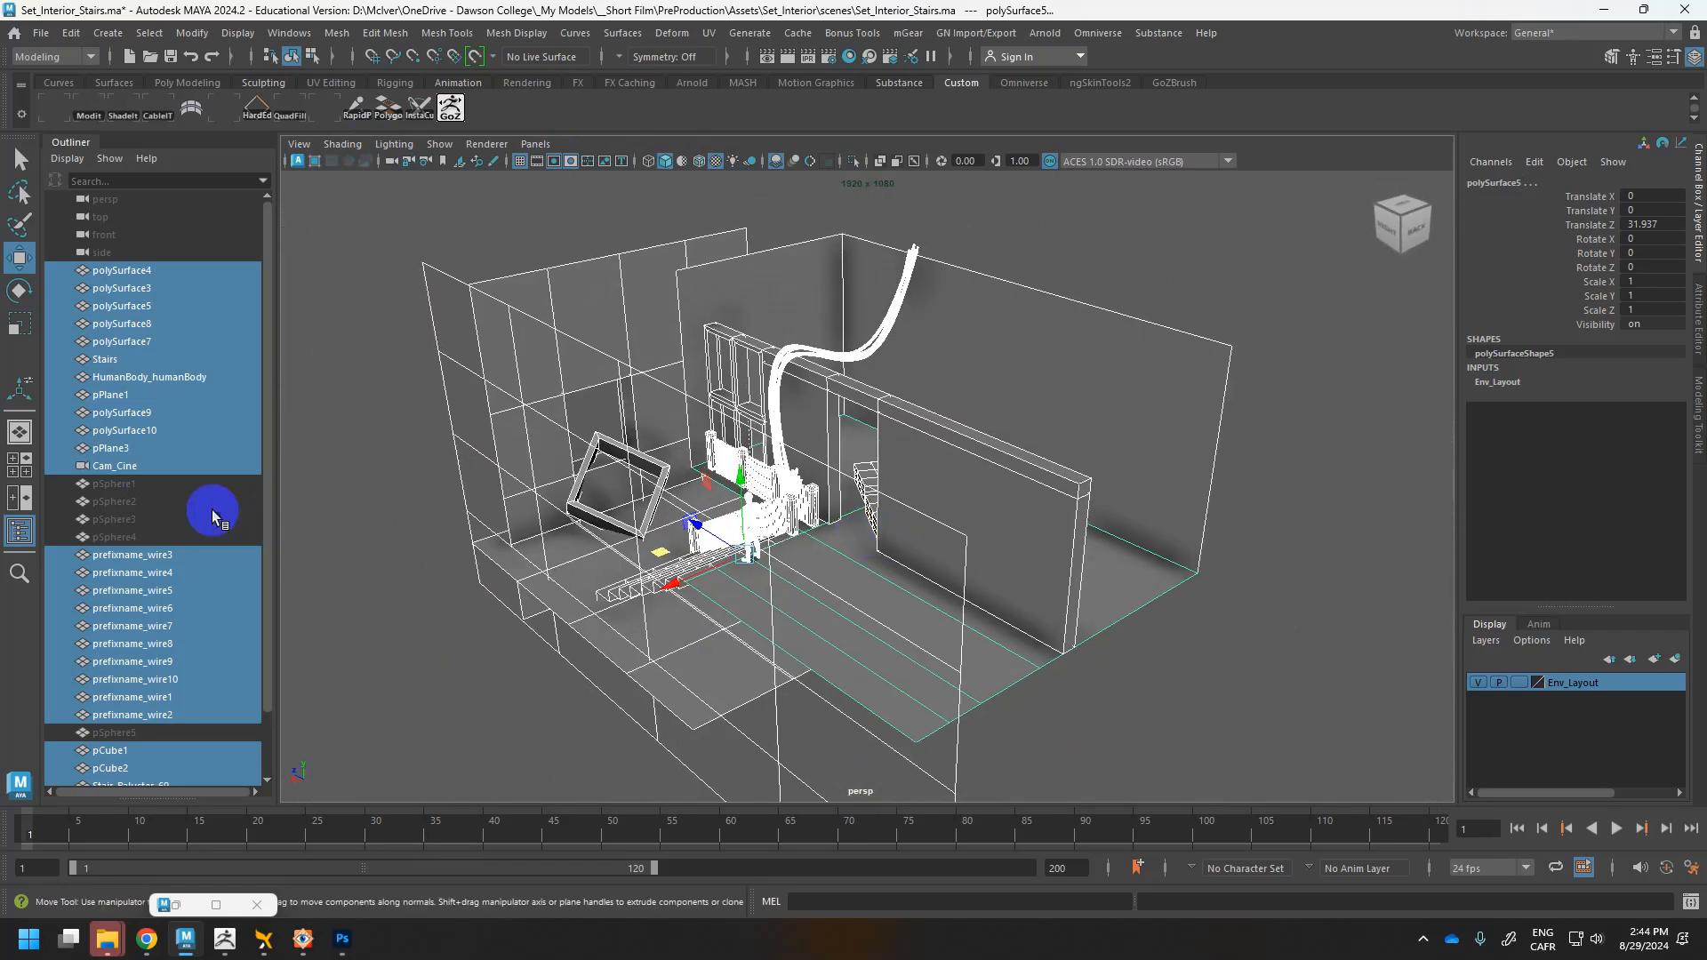
scroll(610, 519, "down", 5)
scroll(613, 519, "up", 4)
scroll(221, 595, "down", 2)
scroll(879, 579, "up", 3)
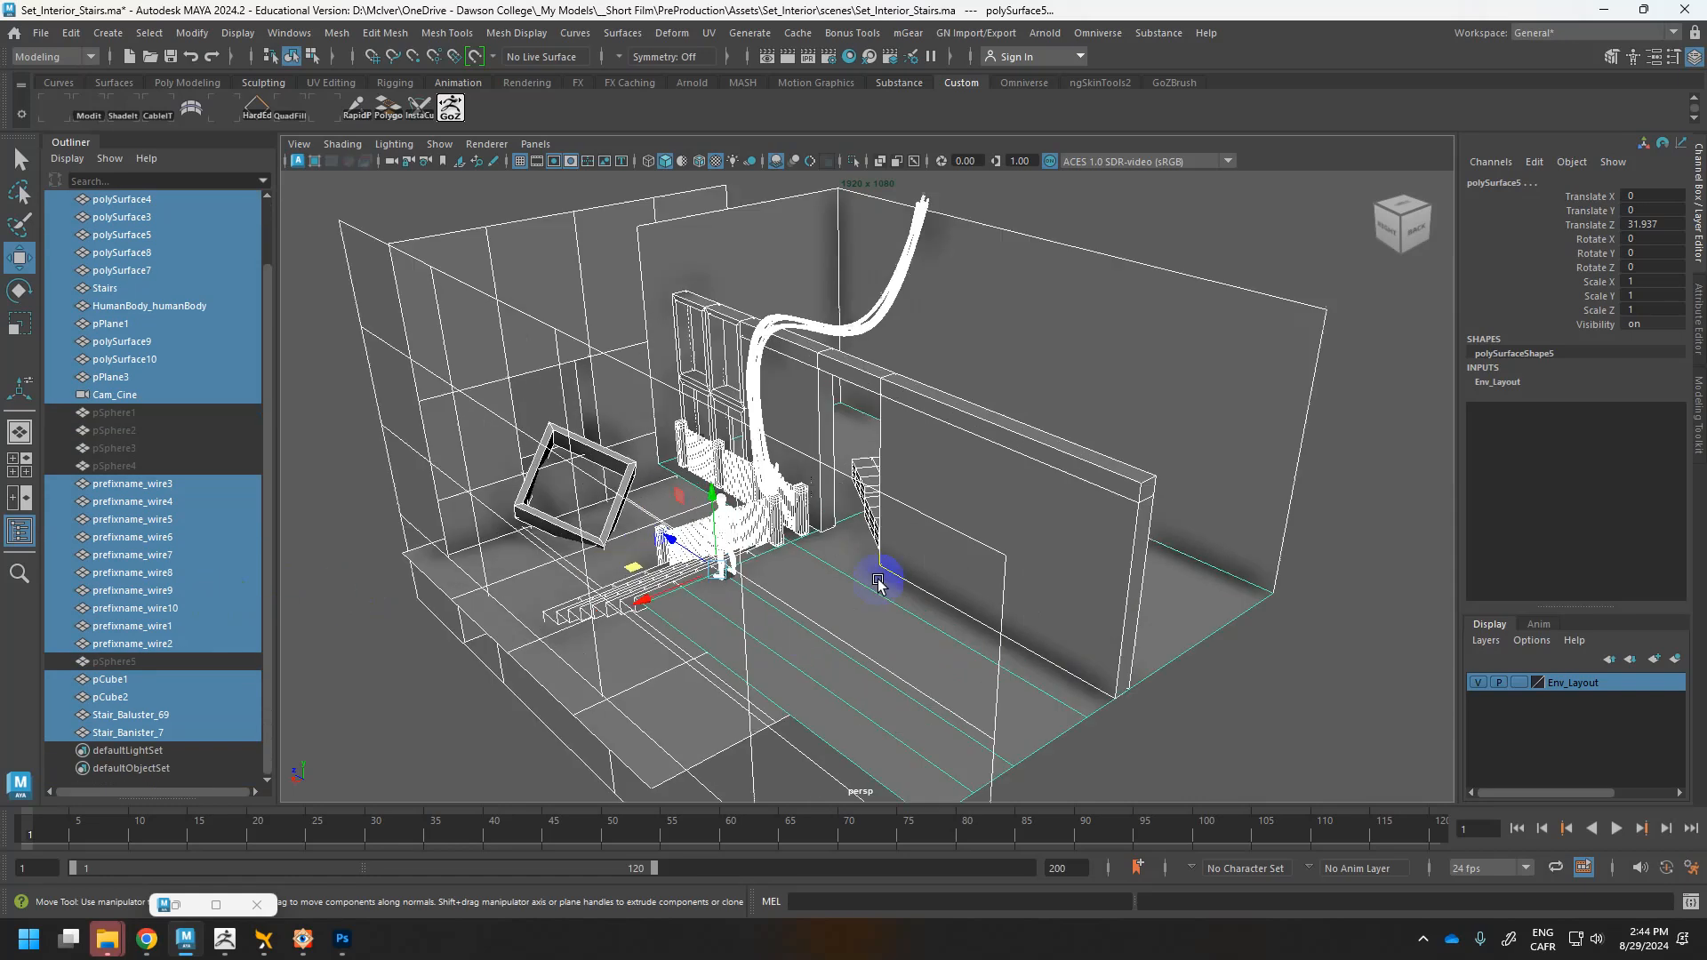
scroll(879, 580, "up", 3)
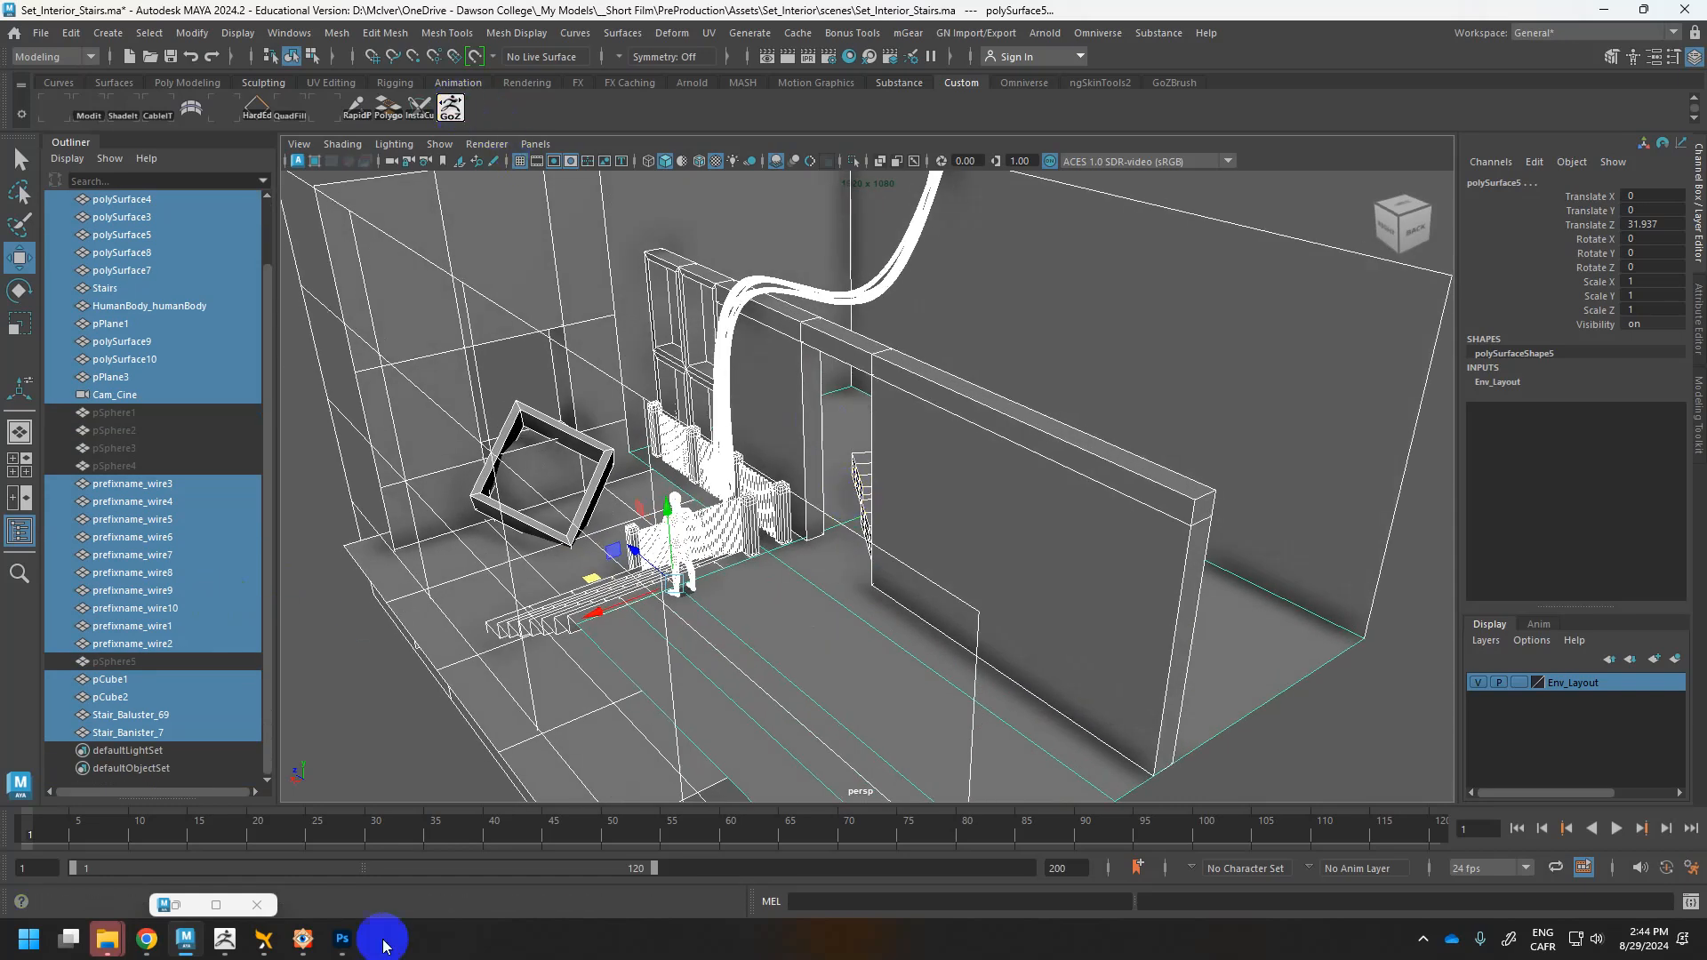
Switch to ZBrush, make the Sphere3D_1 primitive the active tool and reset the quick-pick tool list
left_click(224, 939)
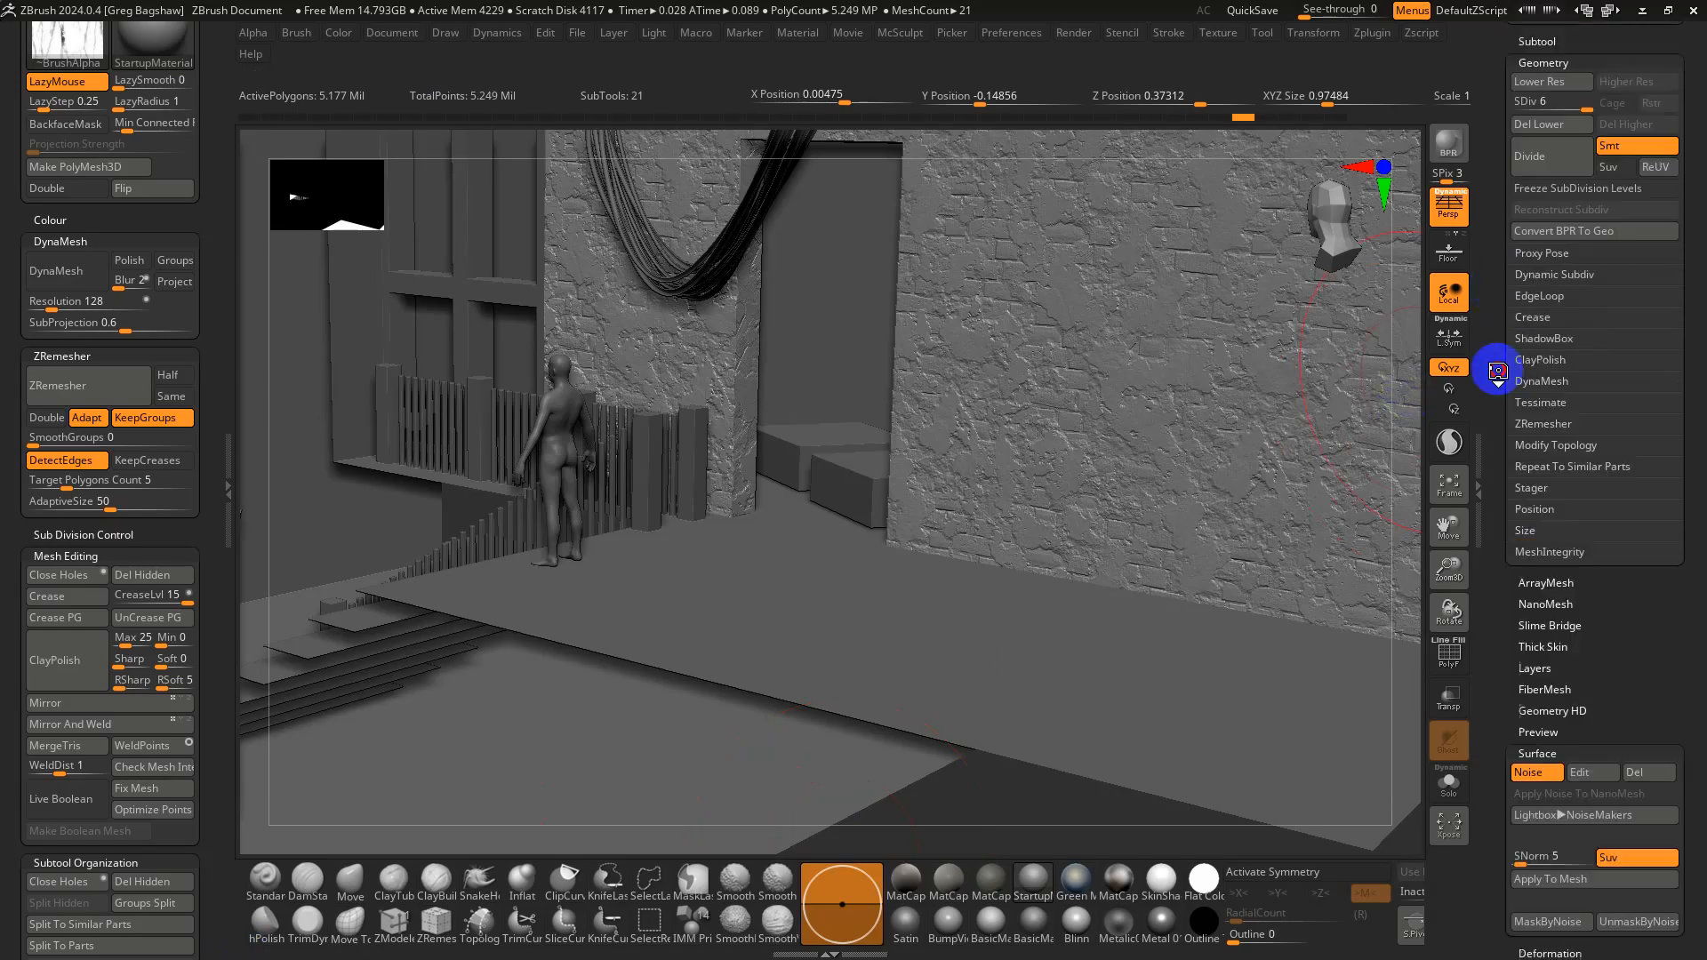
left_click_drag(1497, 371, 1499, 602)
left_click(1610, 338)
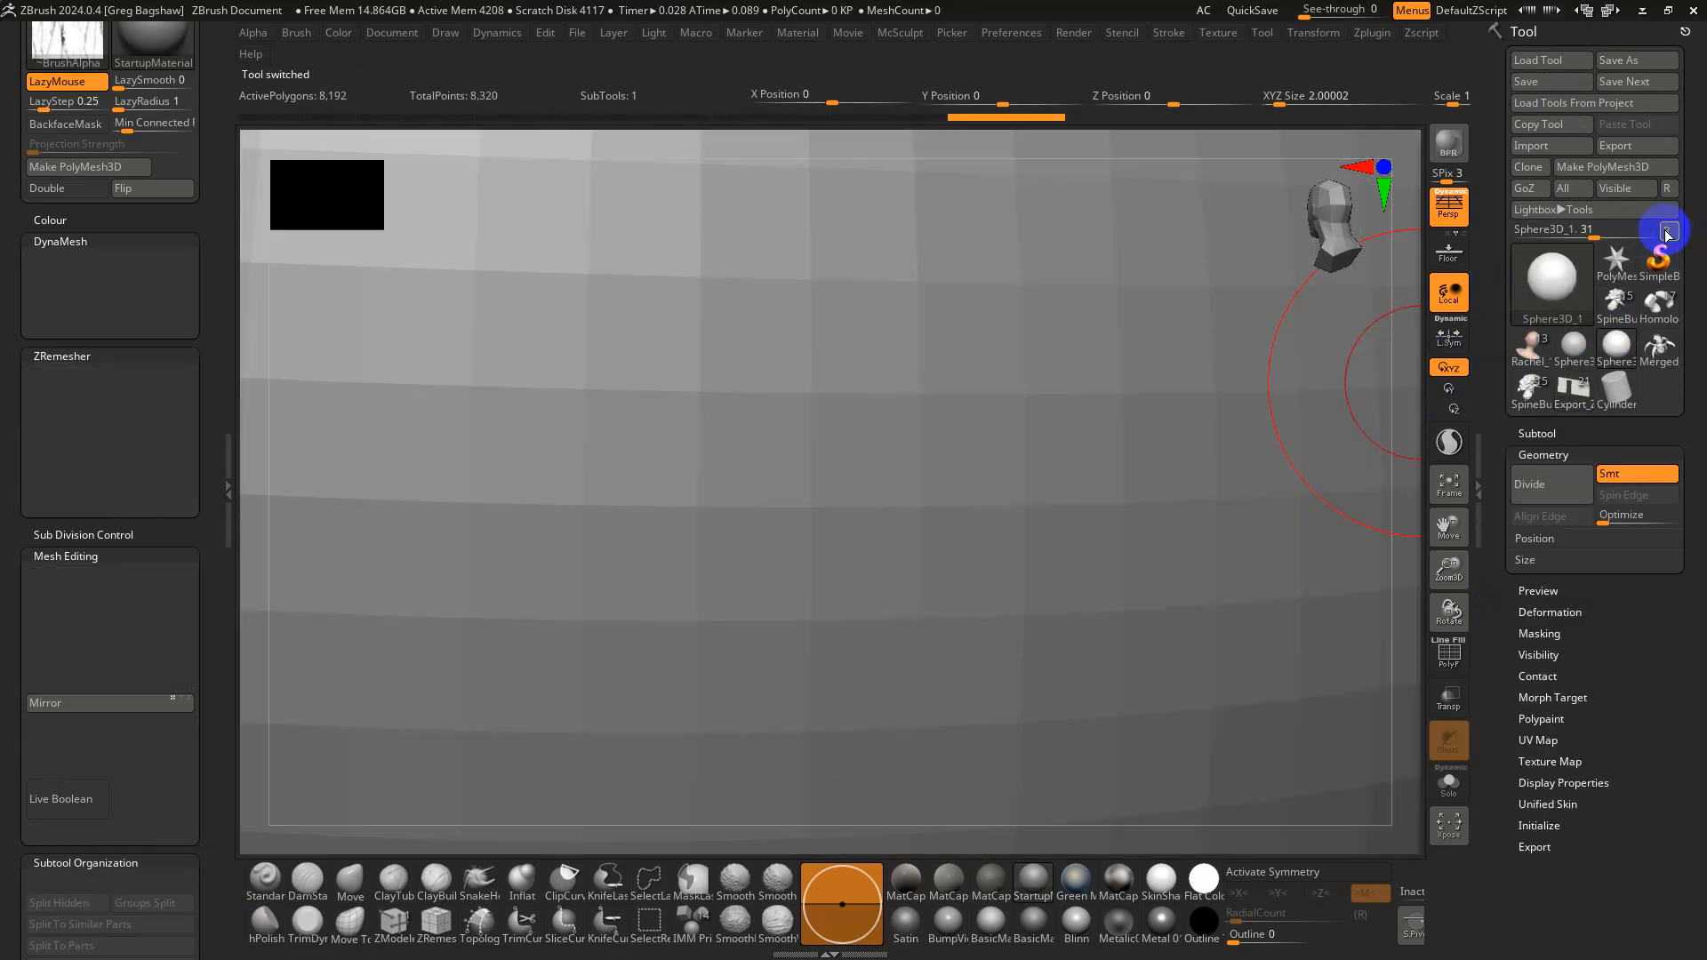
left_click(1667, 233)
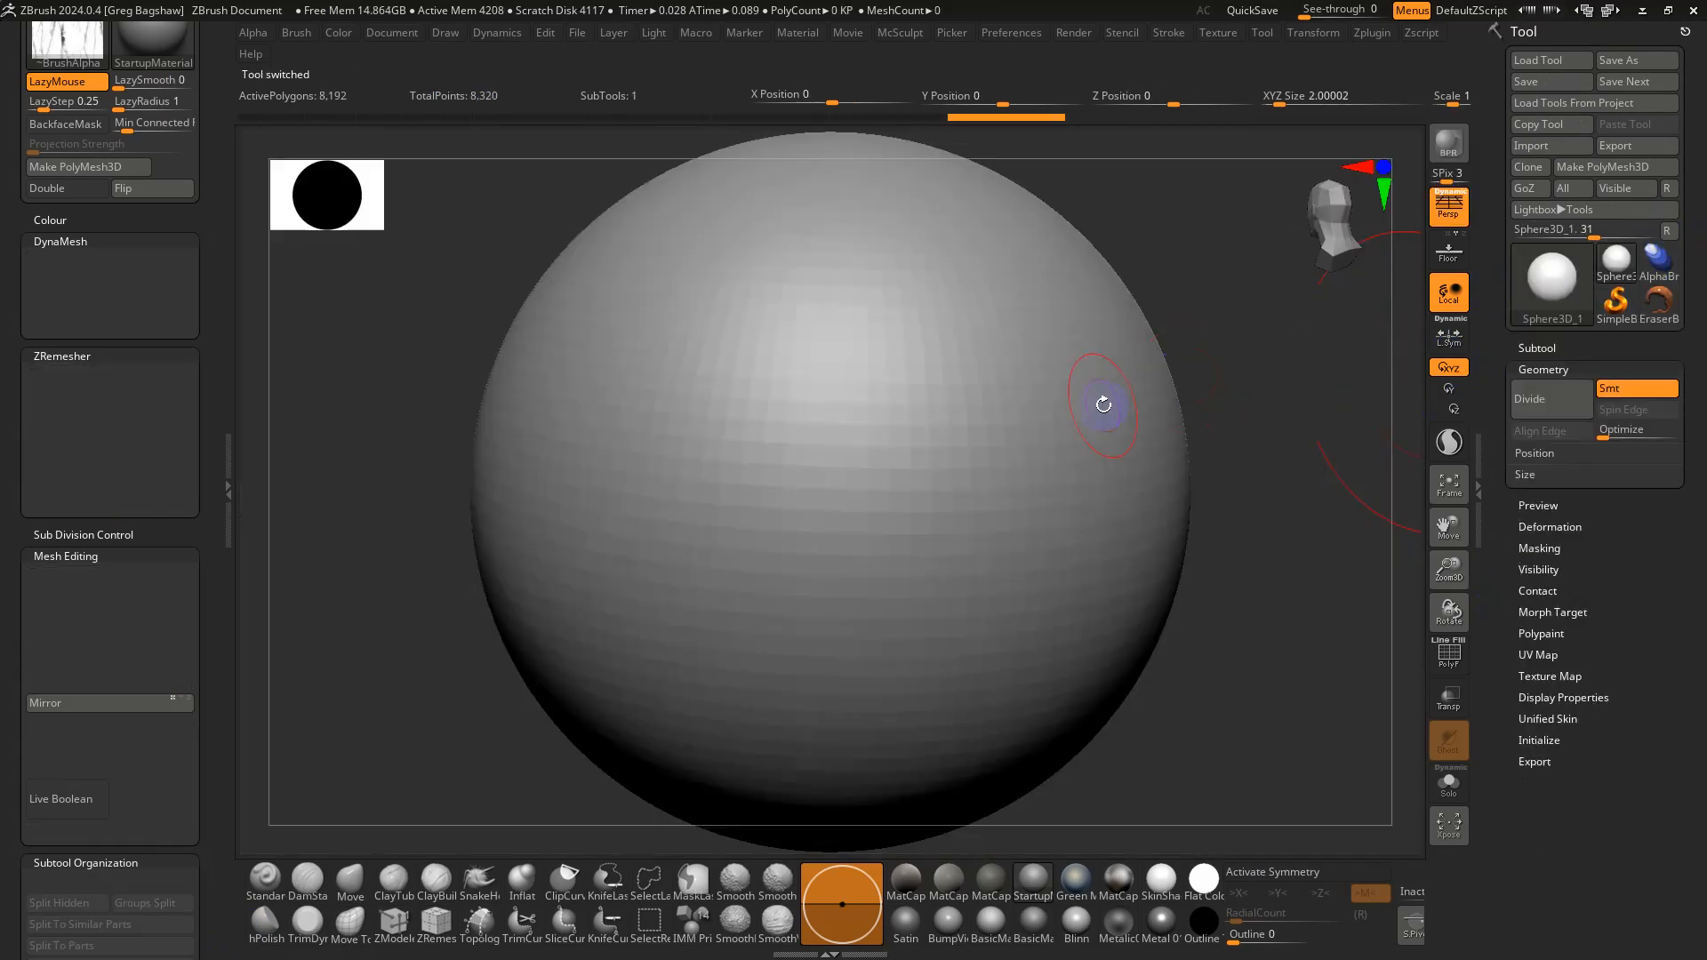
Load the Merged_SpineBug_018 tool, view its Subtool list, and return to the Sphere3D_1 tool
left_click(1584, 298)
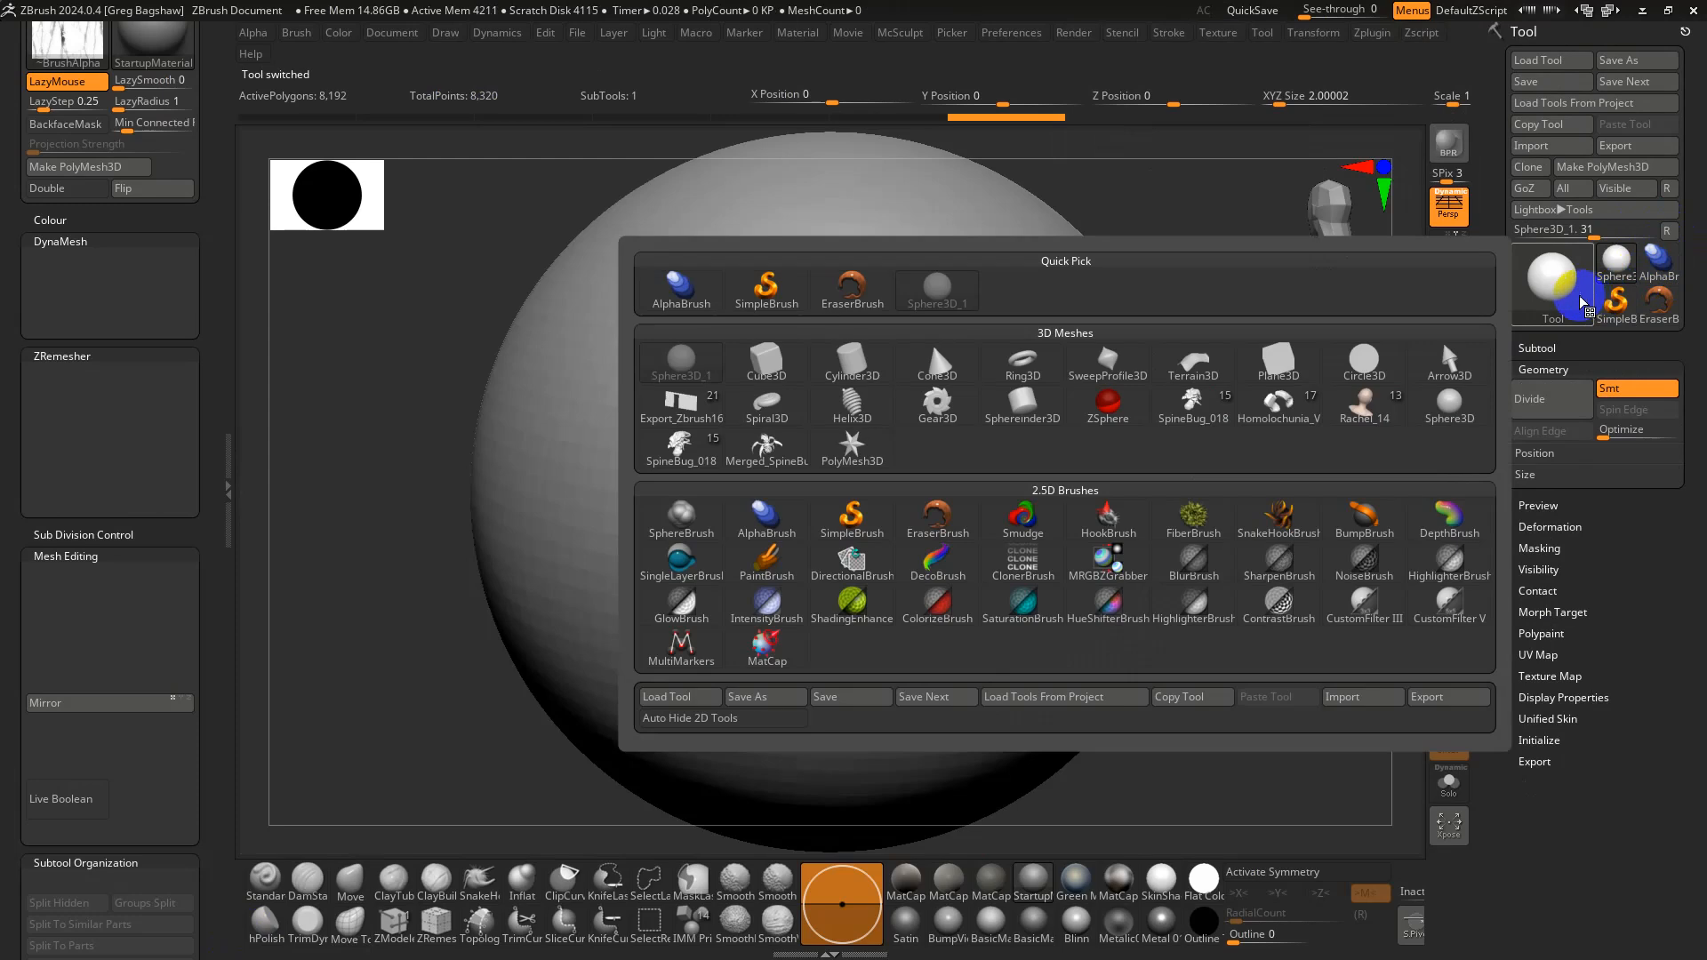
left_click(766, 444)
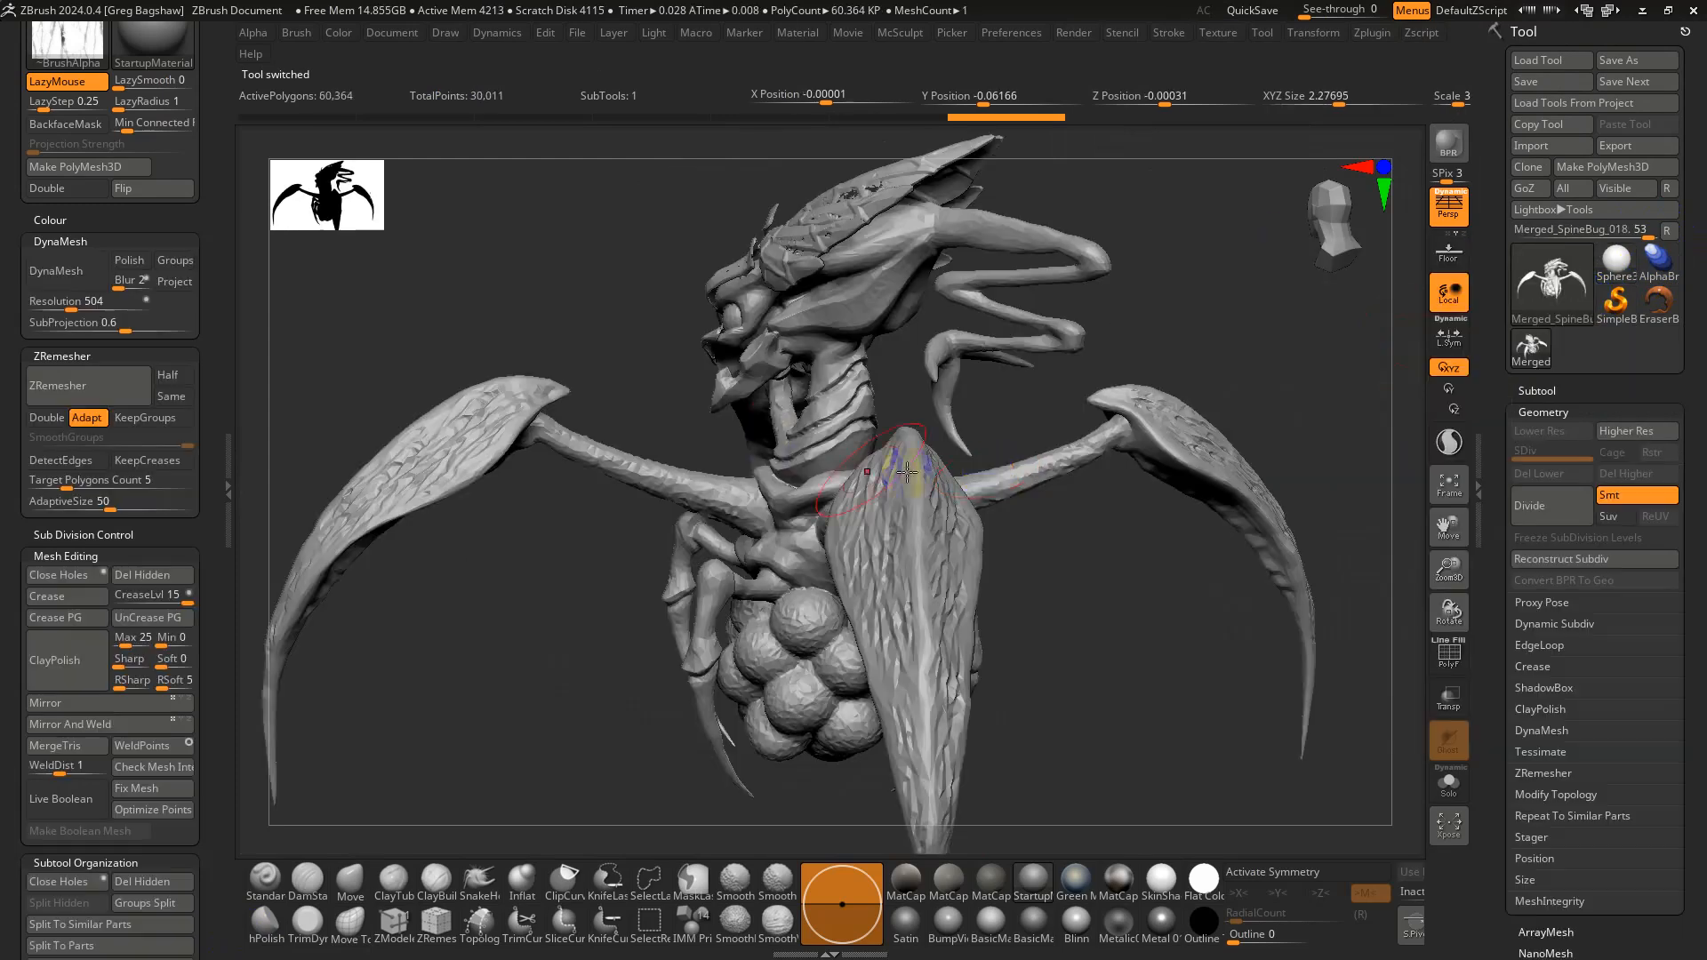
left_click(1533, 391)
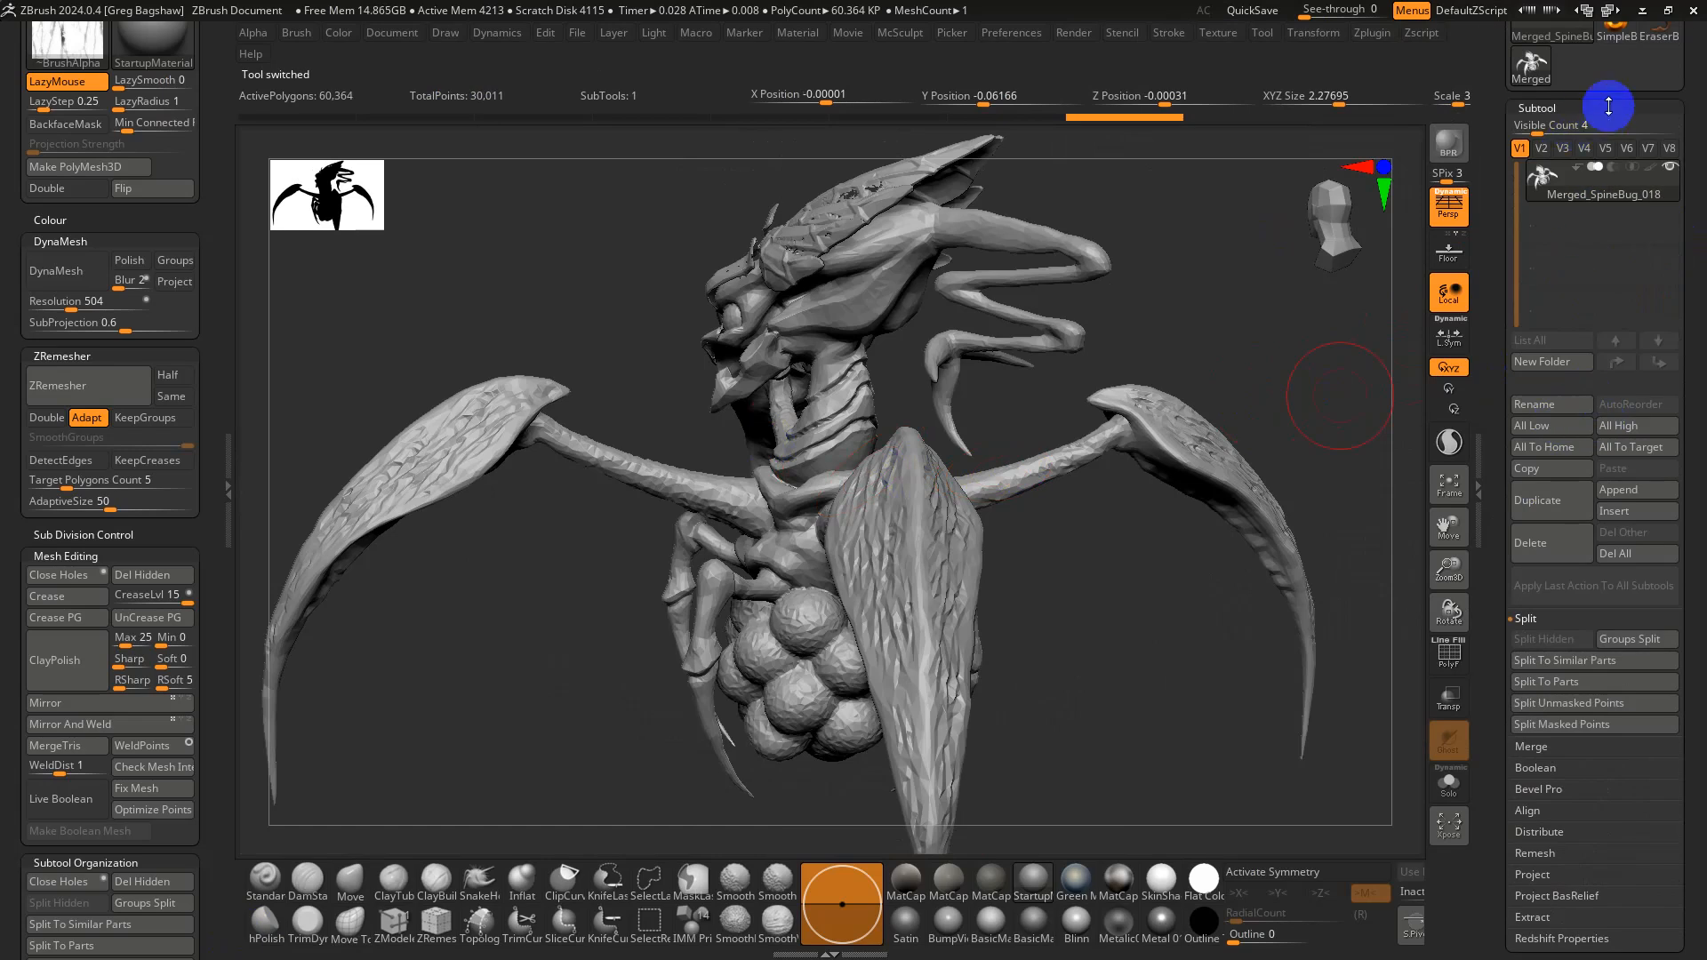
left_click_drag(1617, 144, 1618, 409)
left_click(1553, 283)
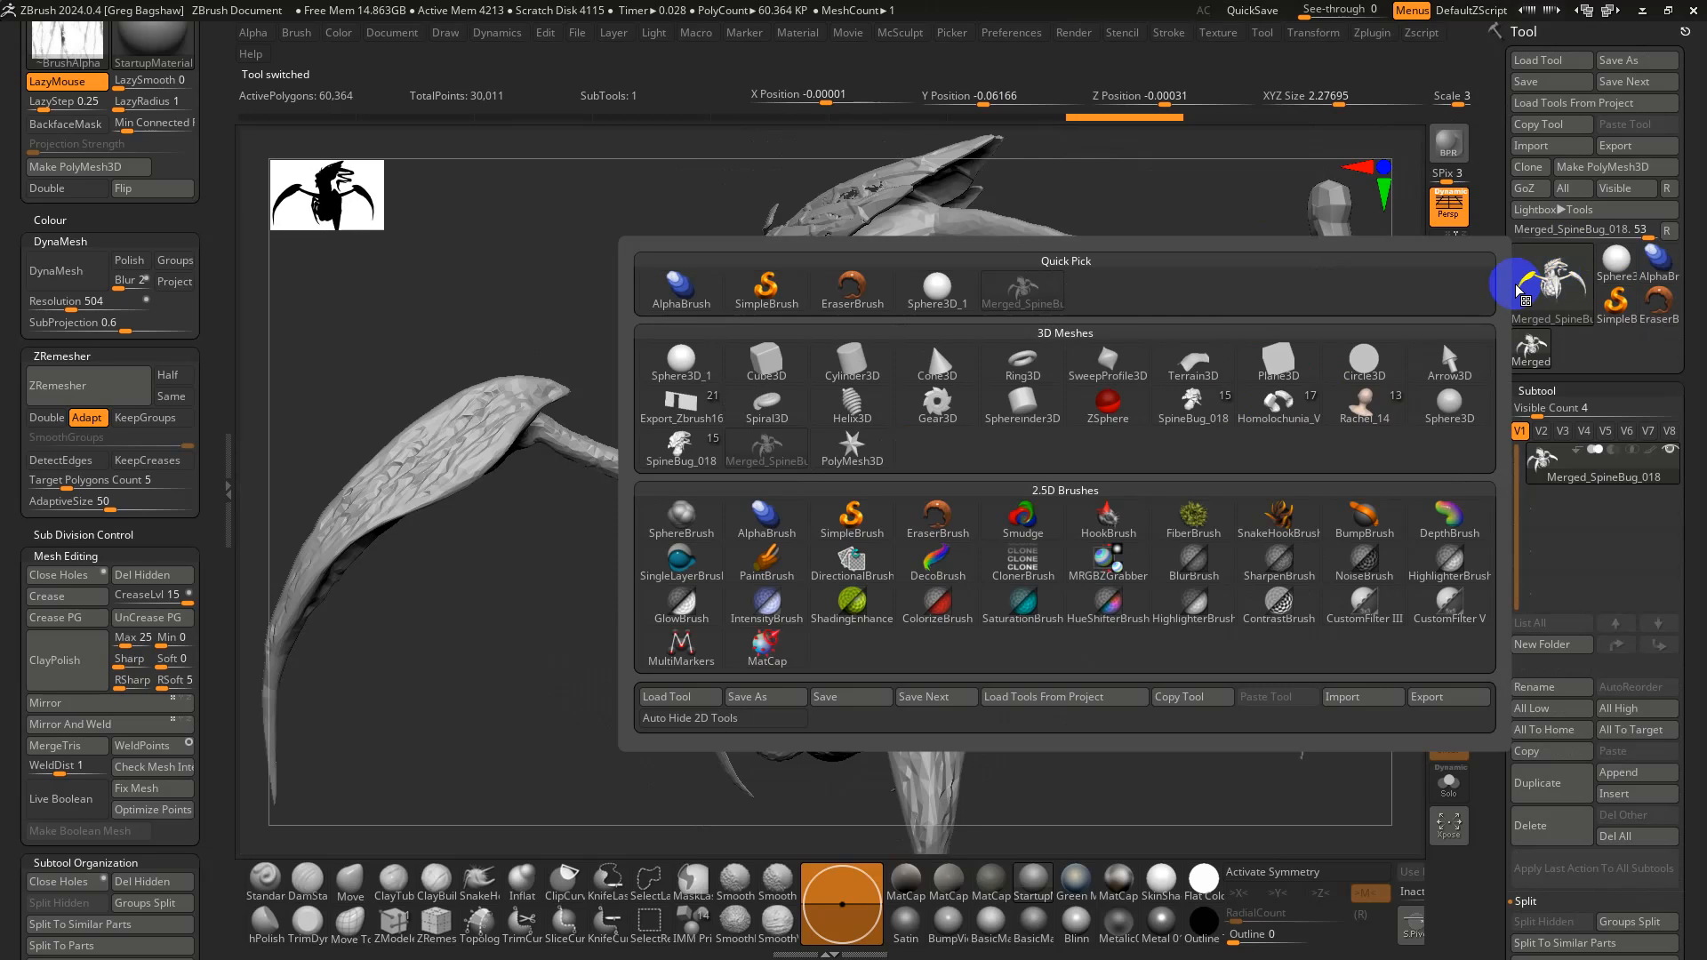
left_click(690, 362)
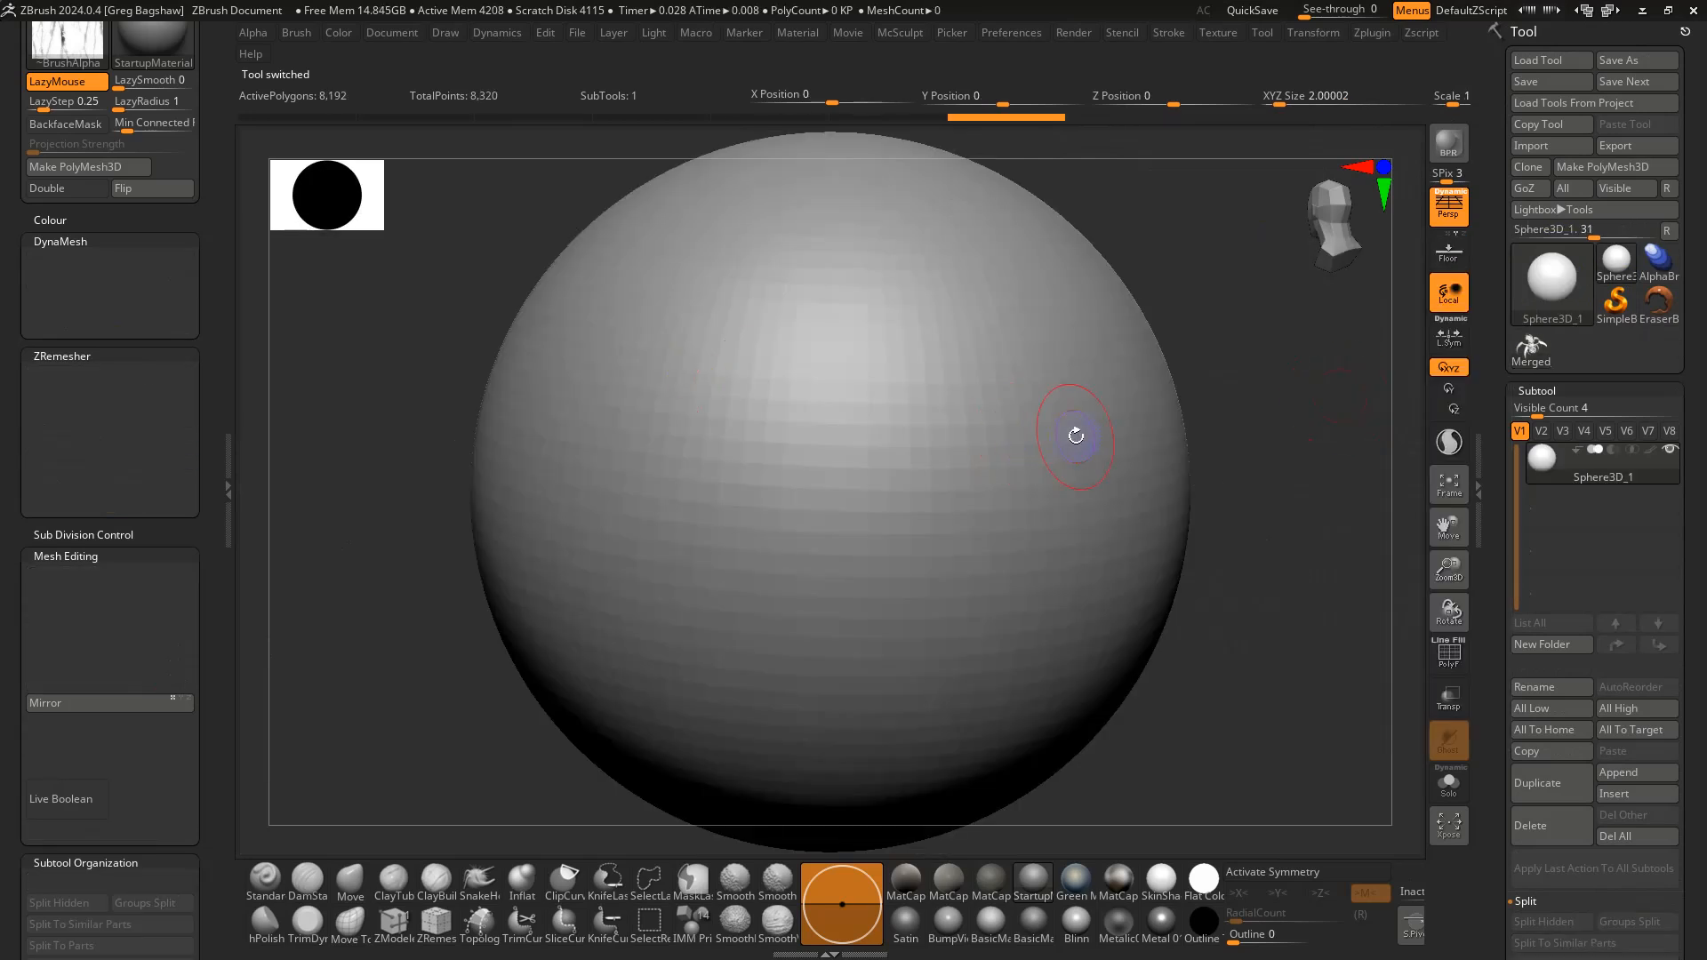
Switch to Maya and try to send all the selected objects to ZBrush with GoZ
key("alt+Tab")
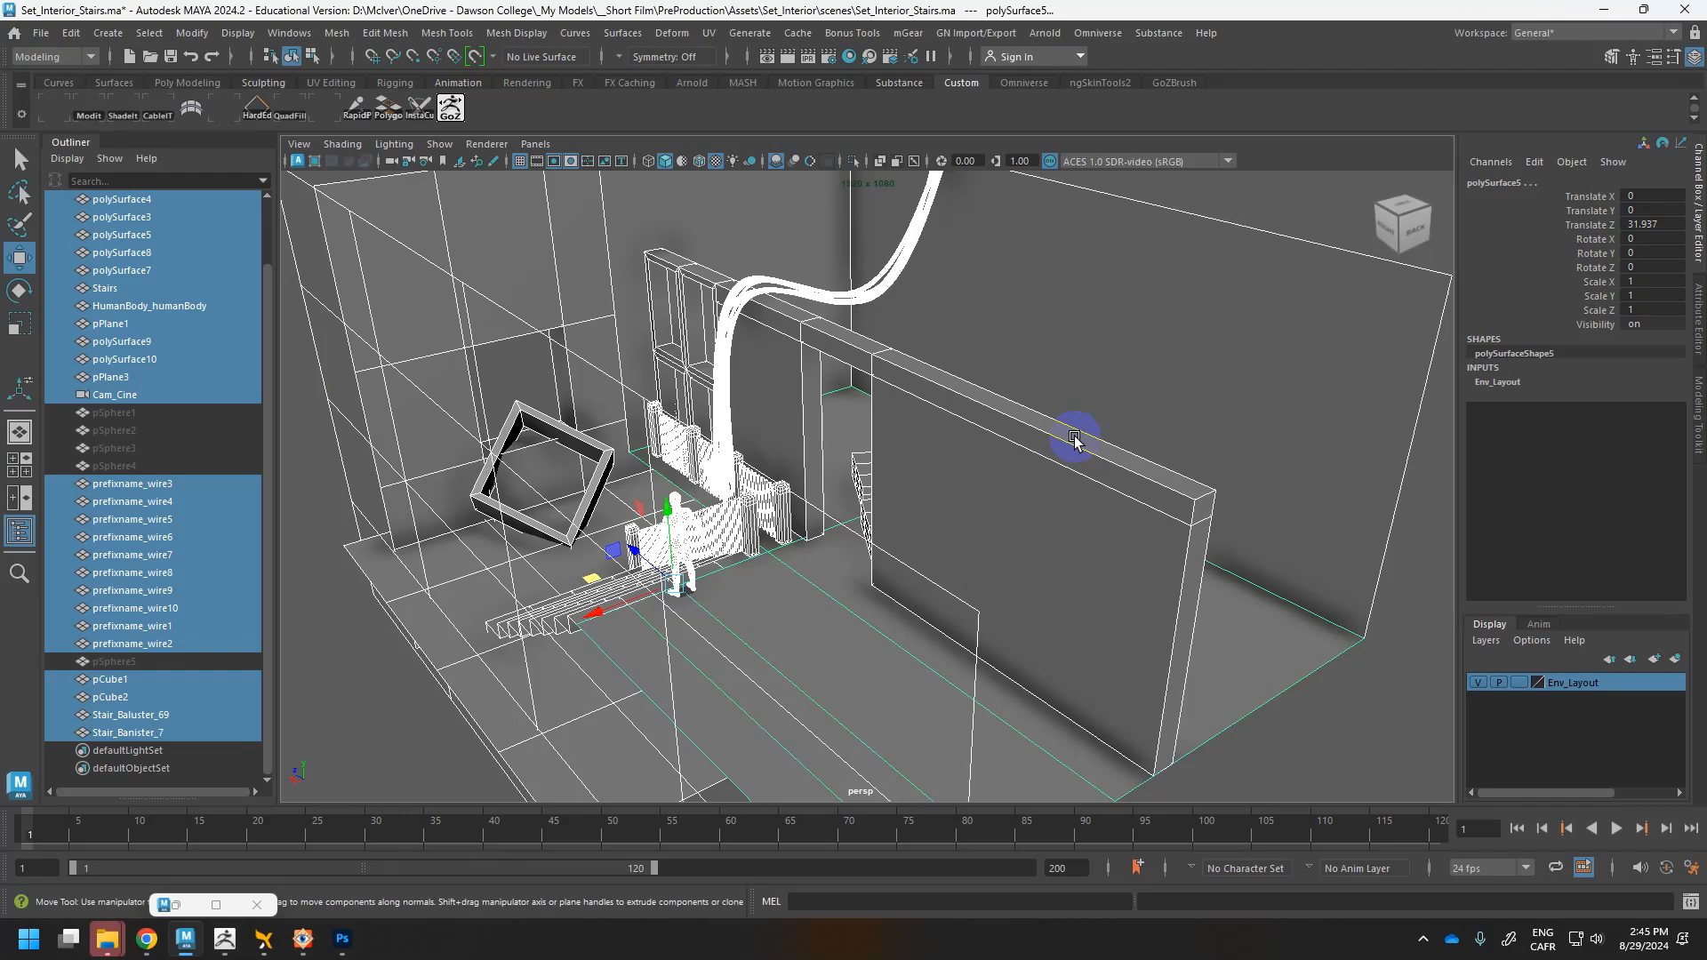
left_click(452, 110)
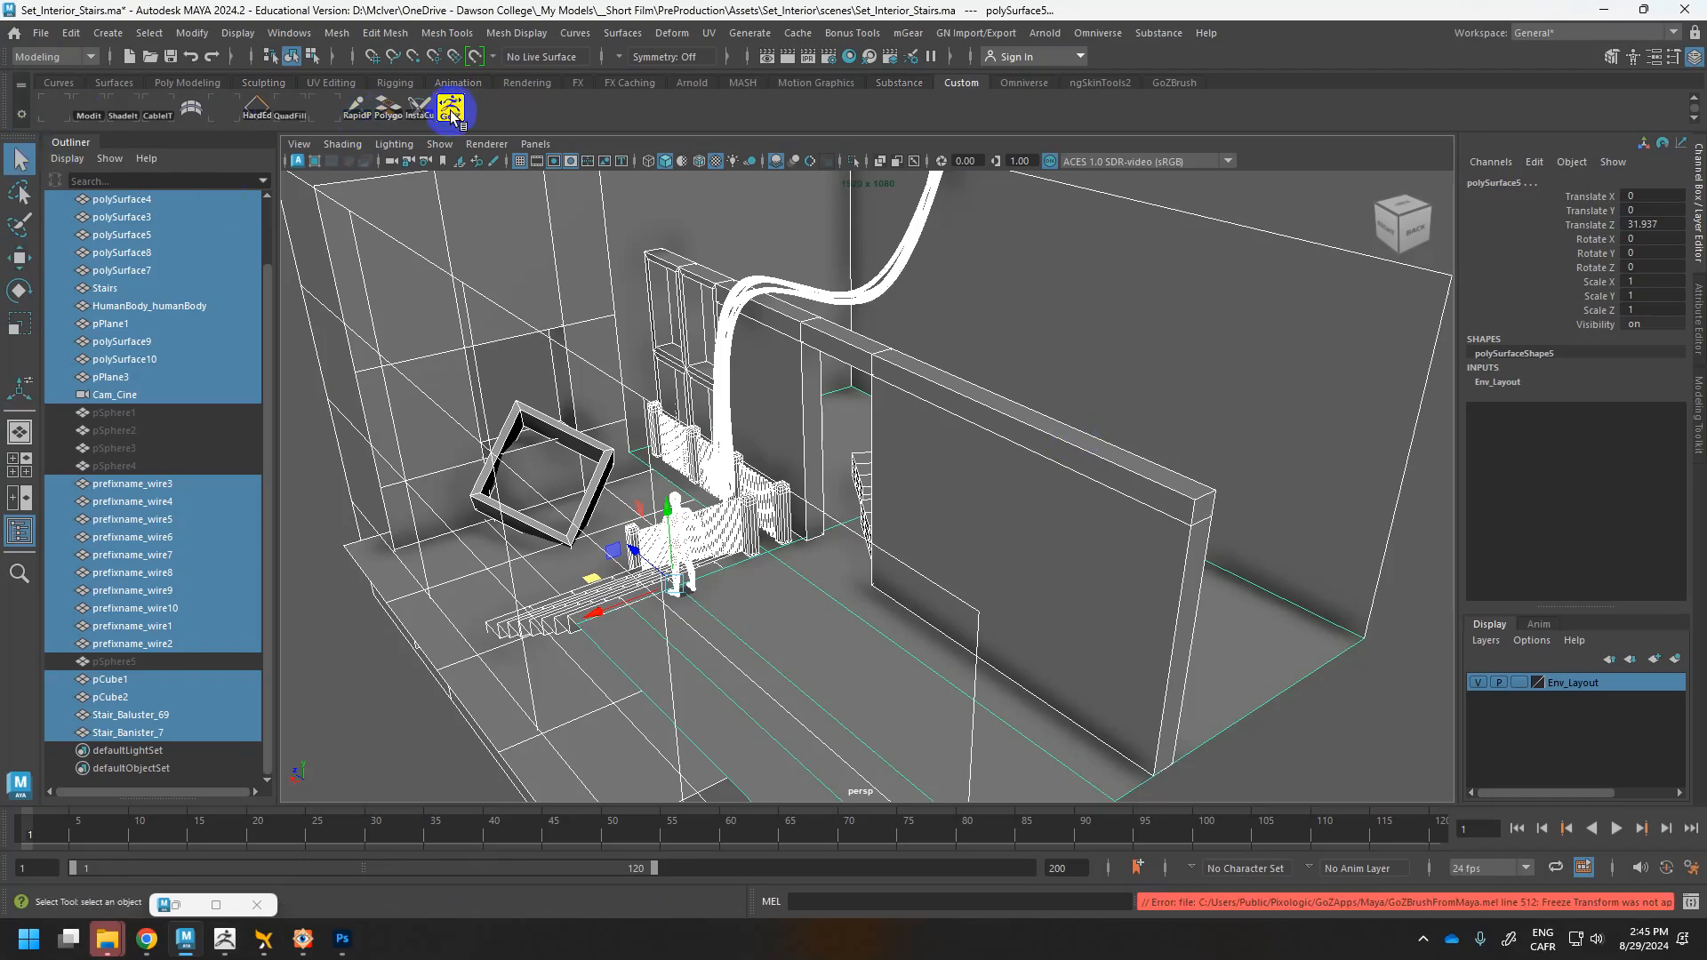
Read the full GoZ error line in the Script Editor's history and close the editor
left_click(1690, 902)
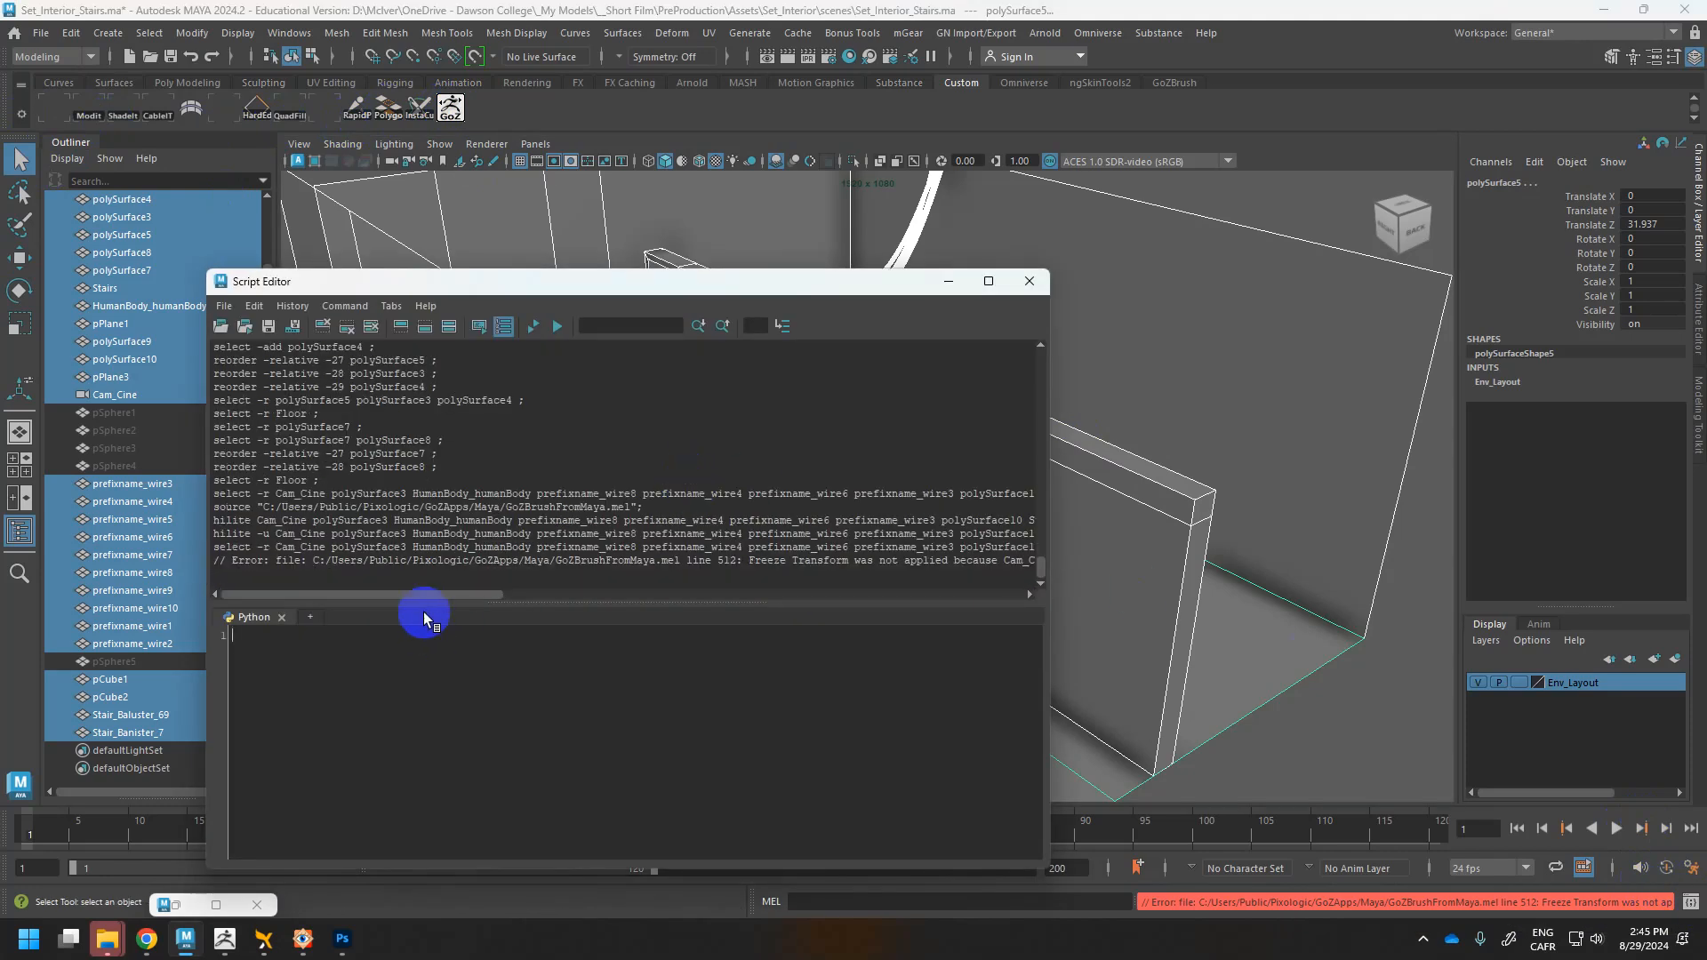
left_click_drag(427, 601, 545, 609)
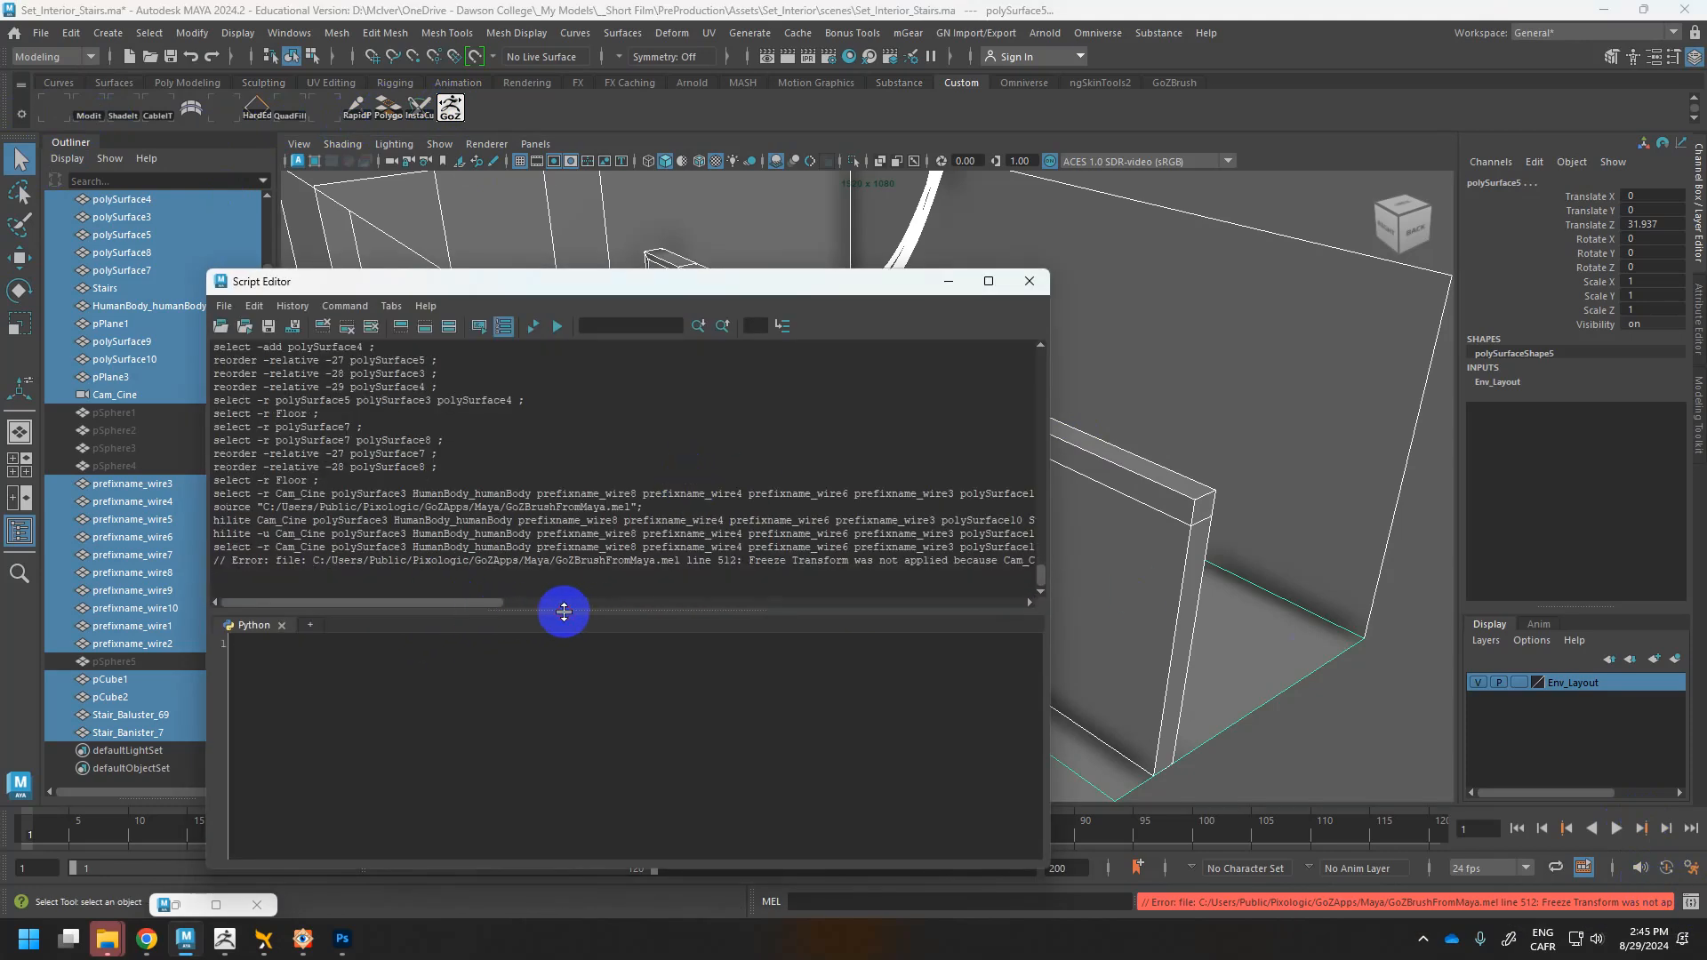
left_click_drag(438, 602, 633, 602)
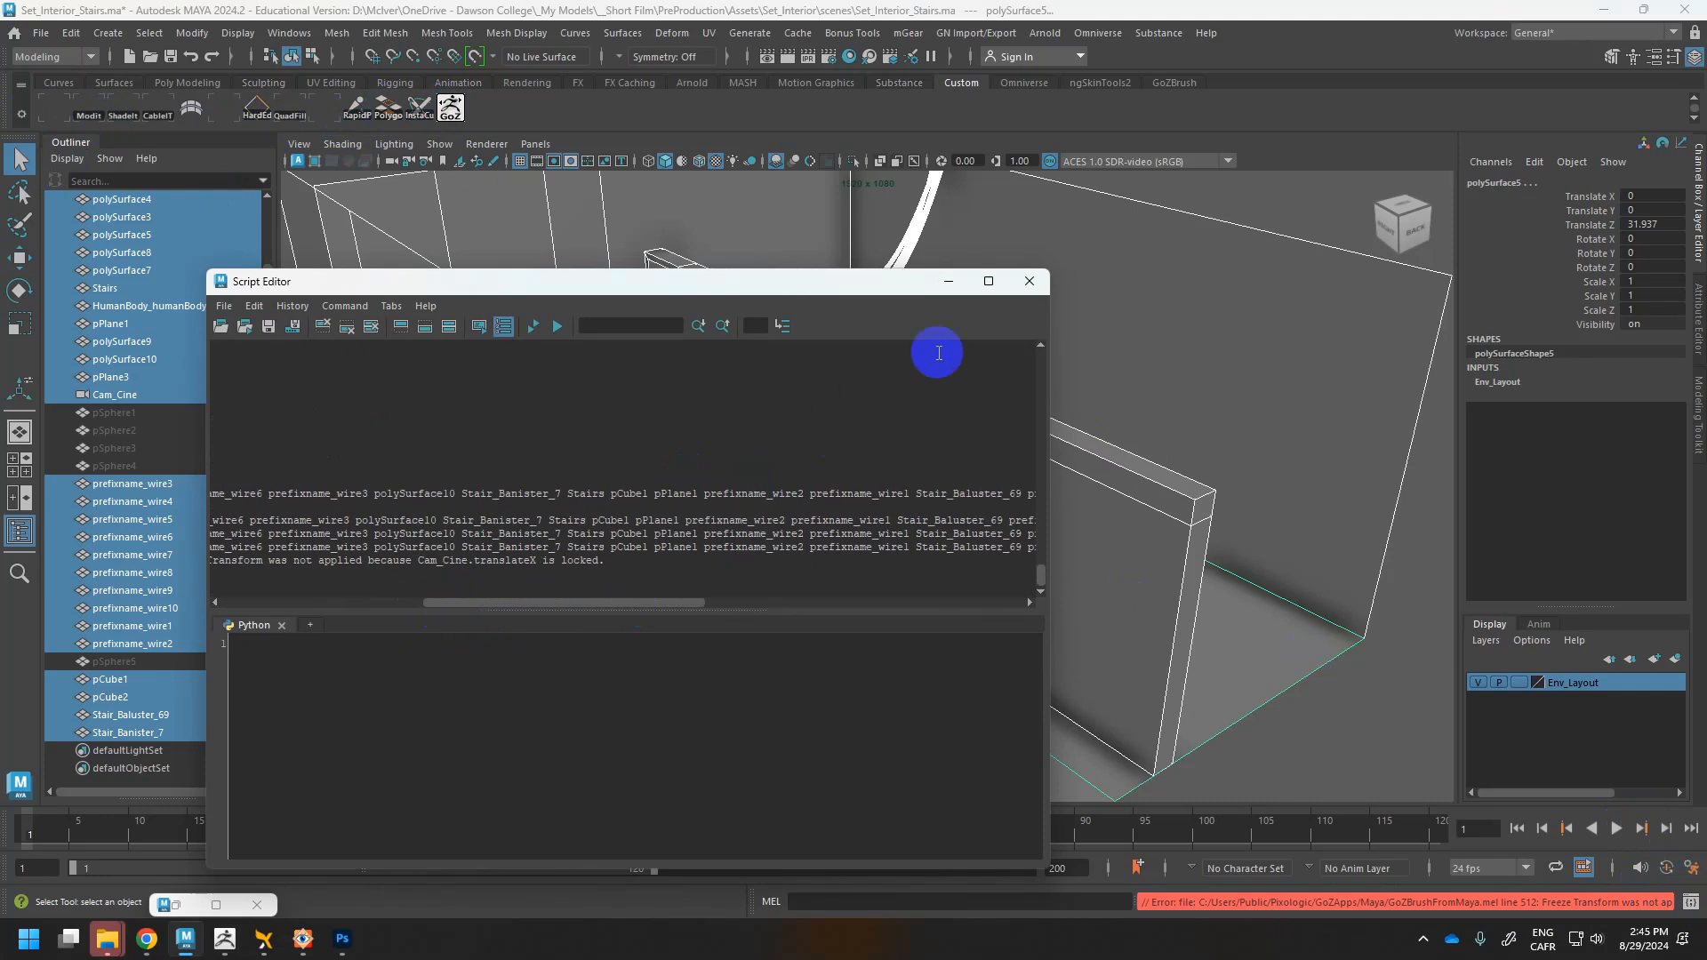
left_click(1032, 279)
Remove Cam_Cine from the selection and send the remaining objects to ZBrush with GoZ
left_click_drag(955, 414, 789, 460, "alt")
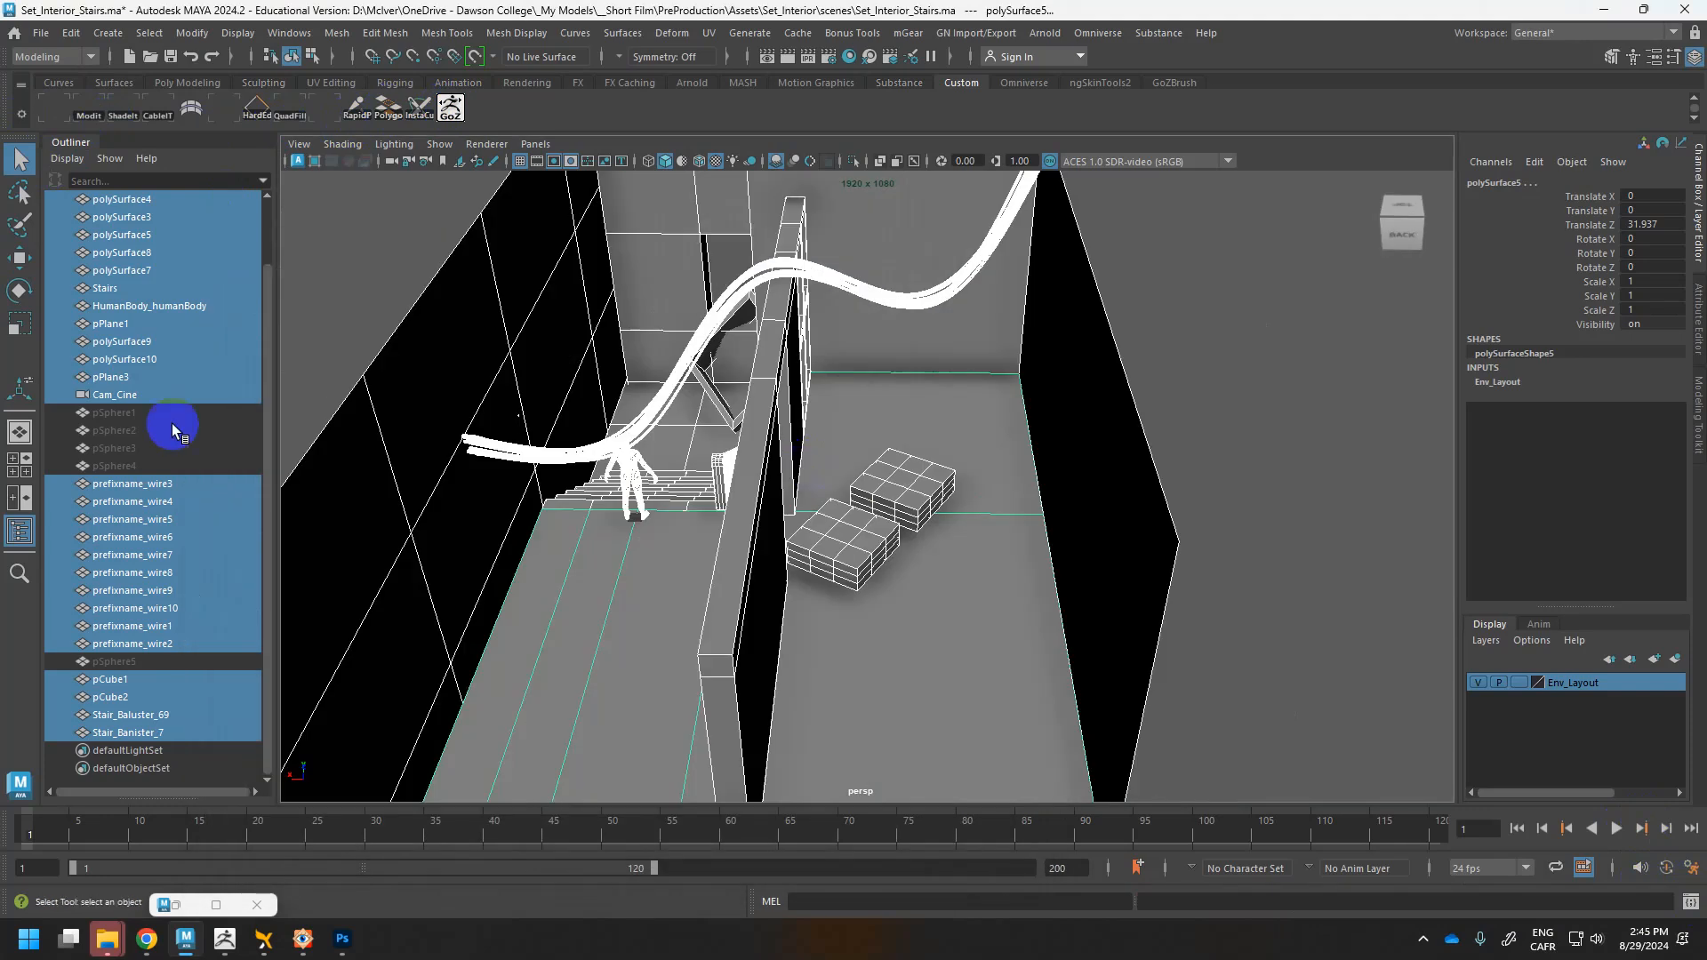
left_click(136, 399, "ctrl")
left_click(451, 119)
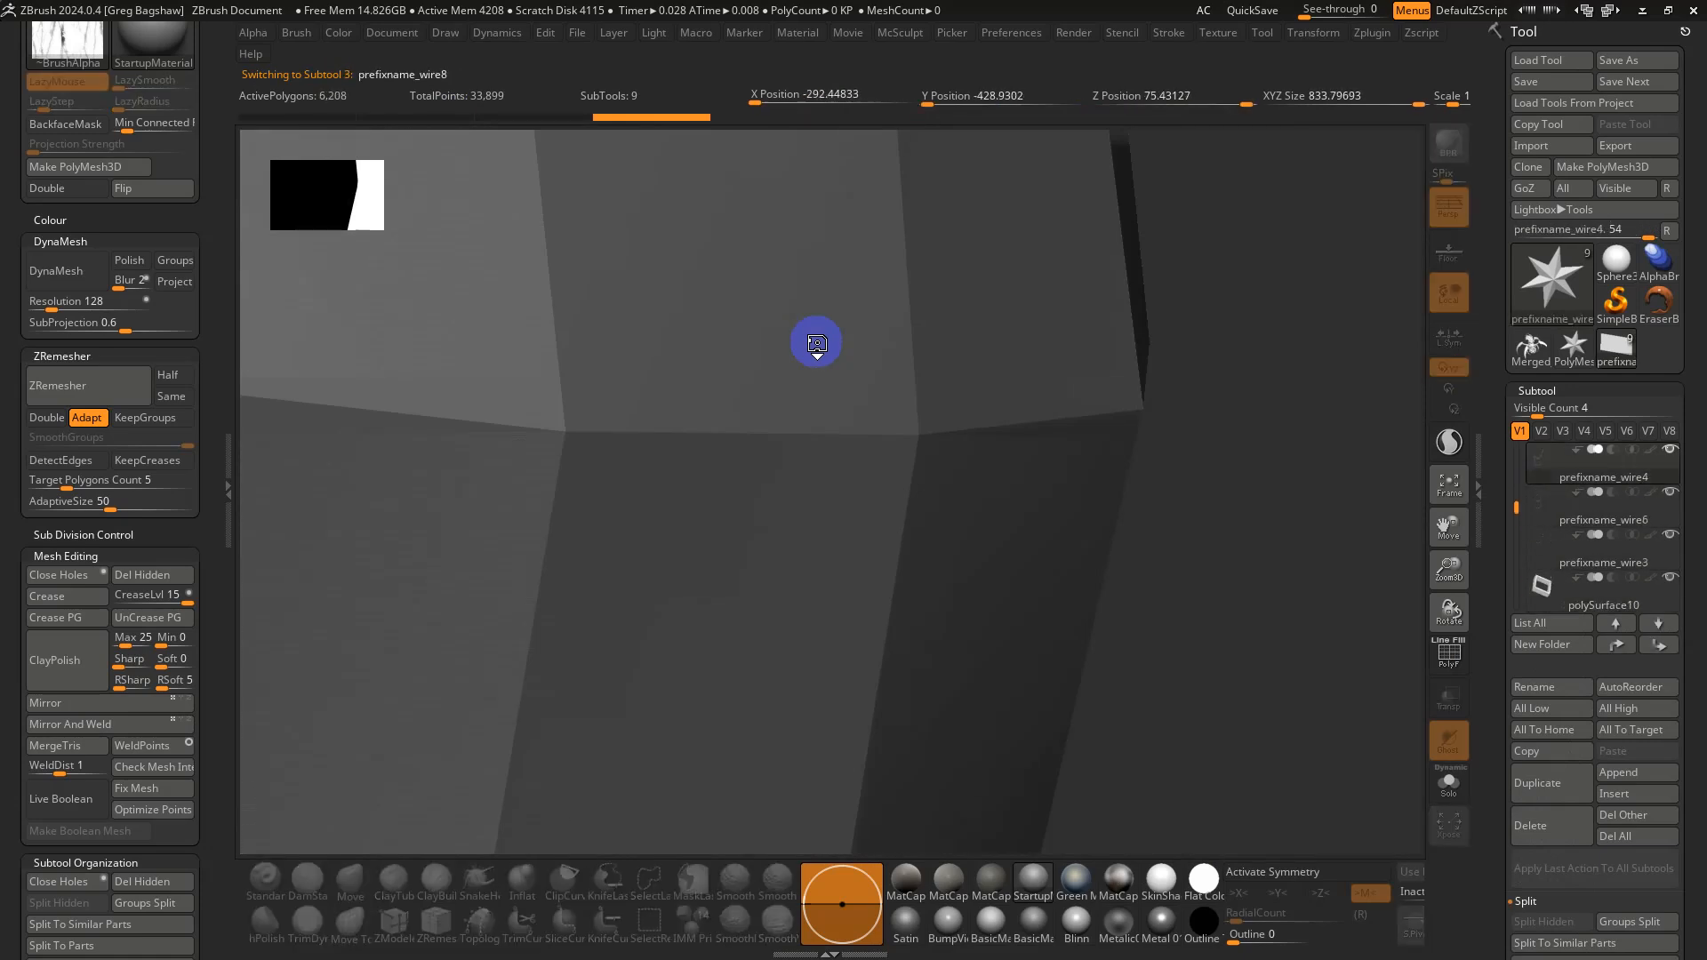
key("alt+Tab")
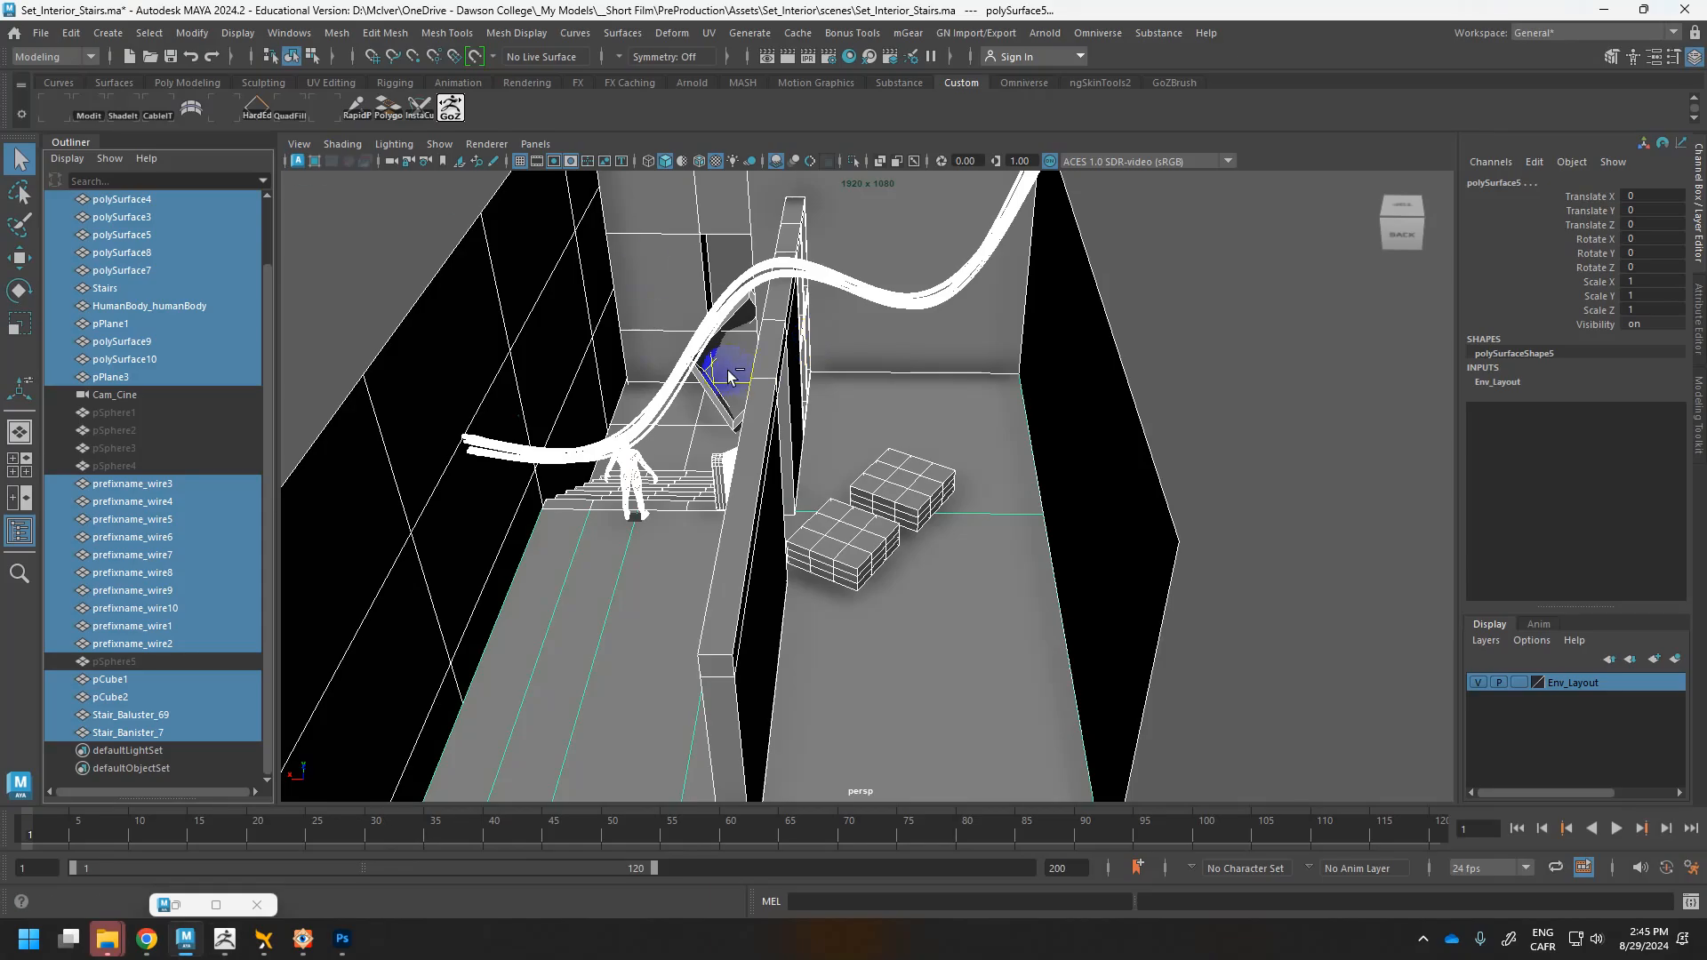
left_click_drag(754, 496, 807, 480, "alt")
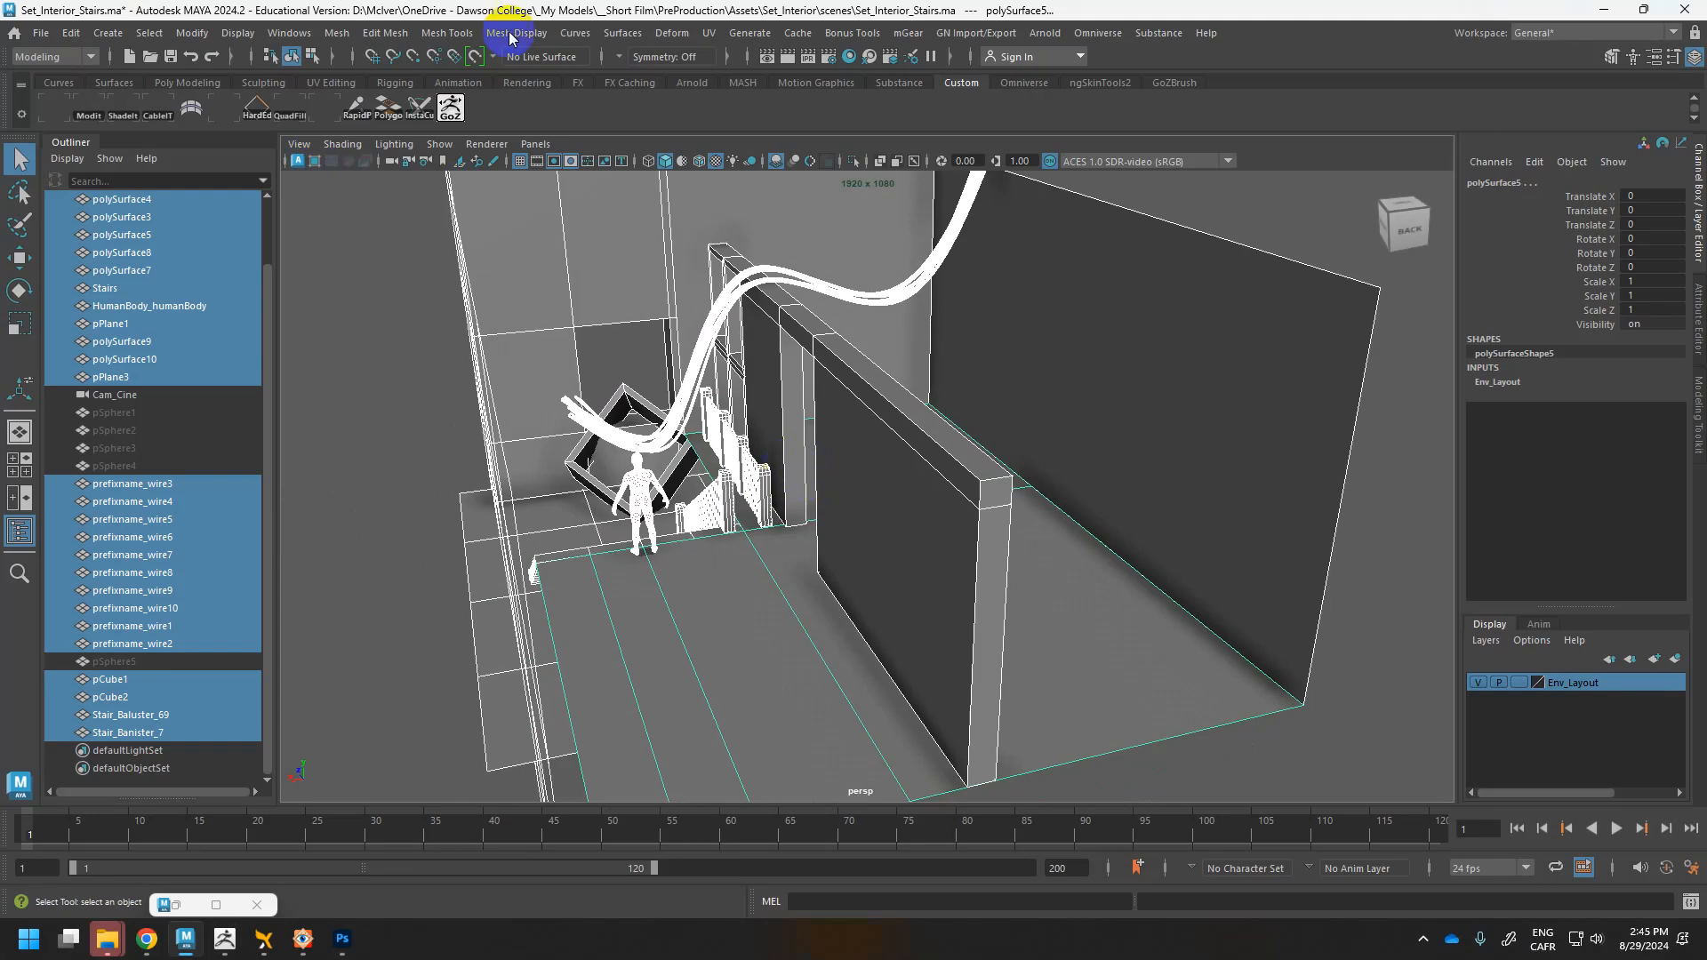
left_click(41, 33)
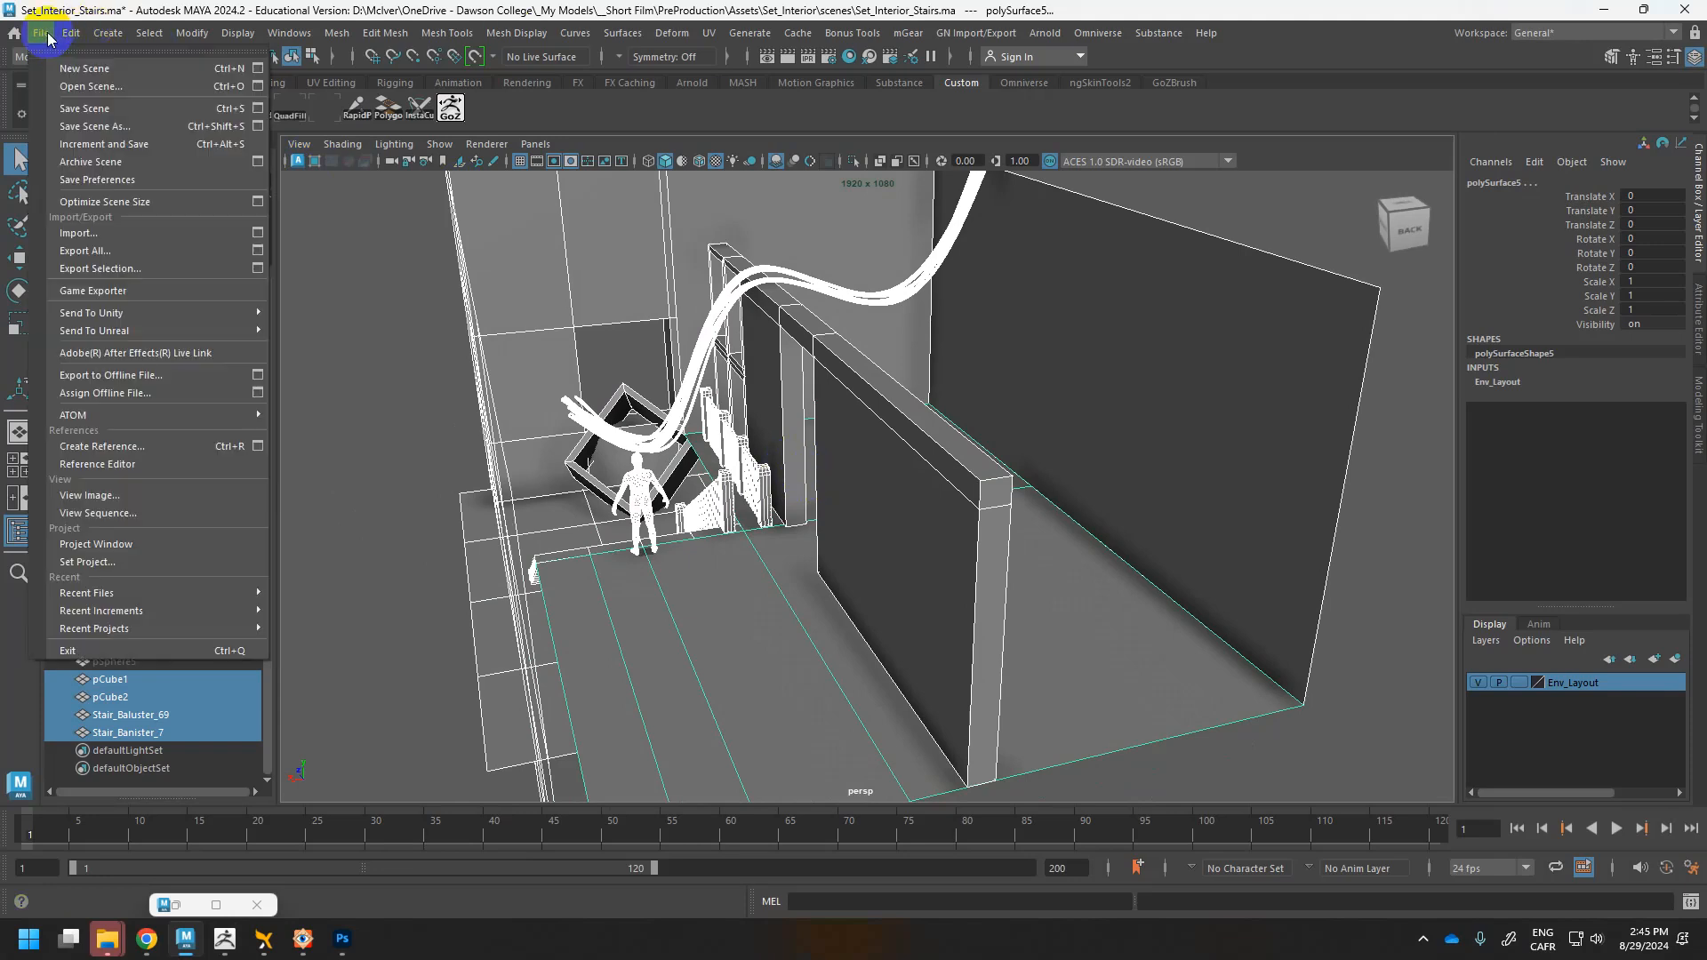
left_click(259, 268)
left_click(1111, 316)
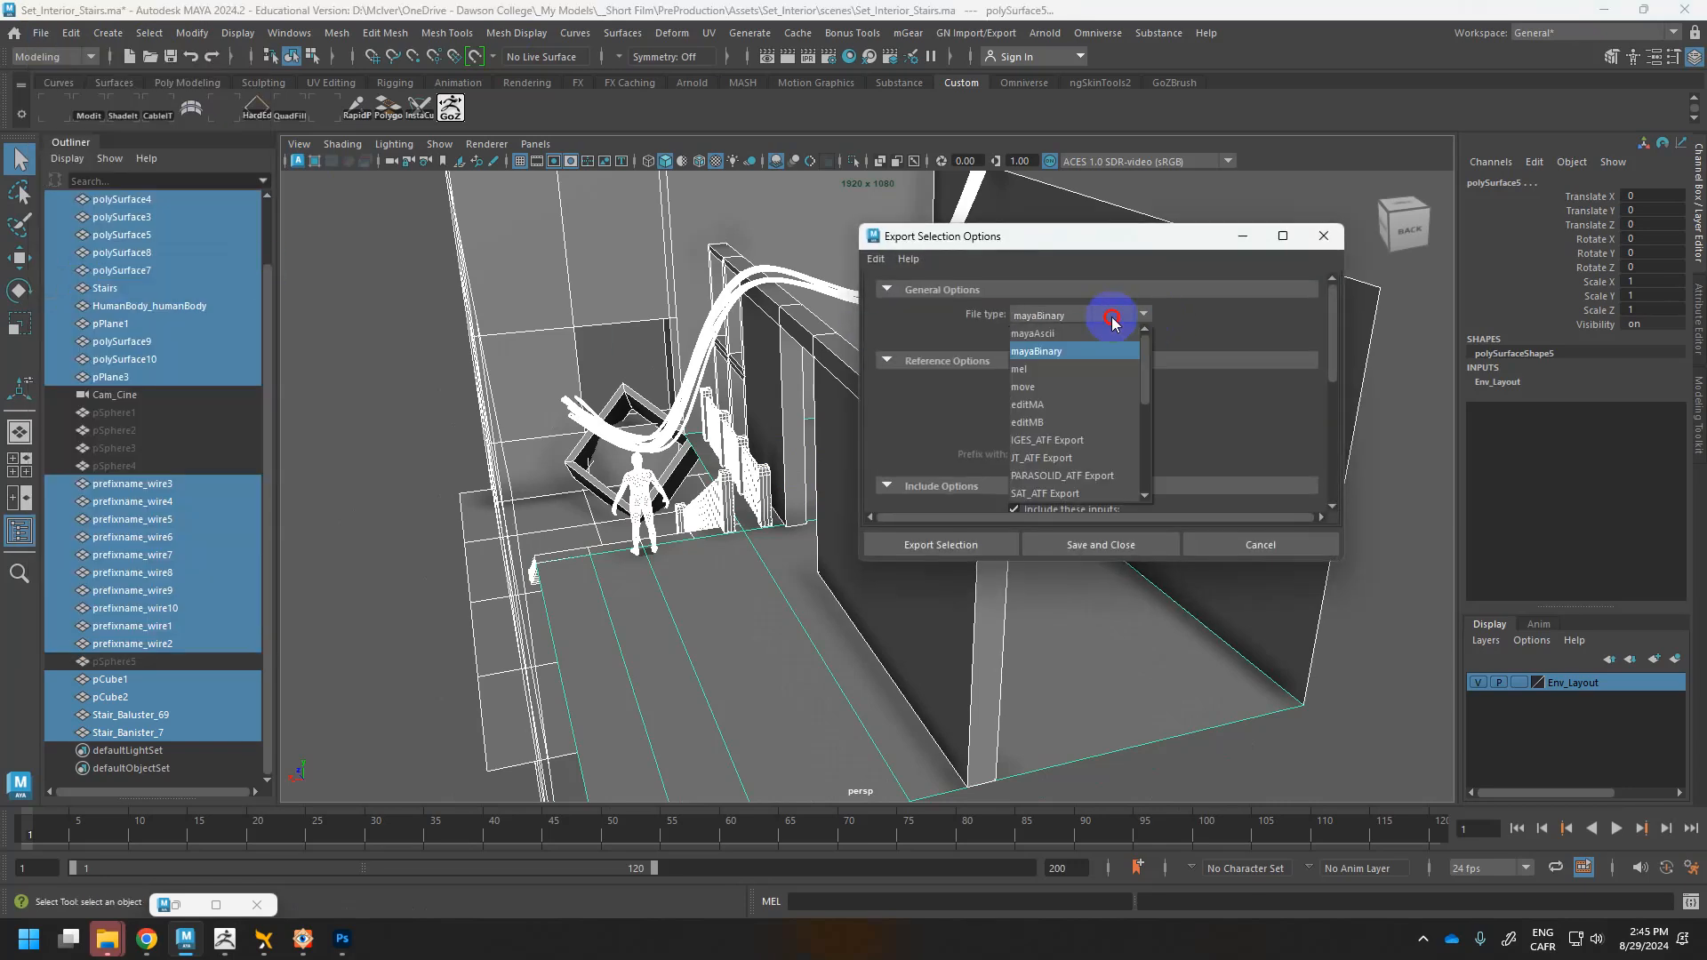
scroll(1075, 471, "down", 4)
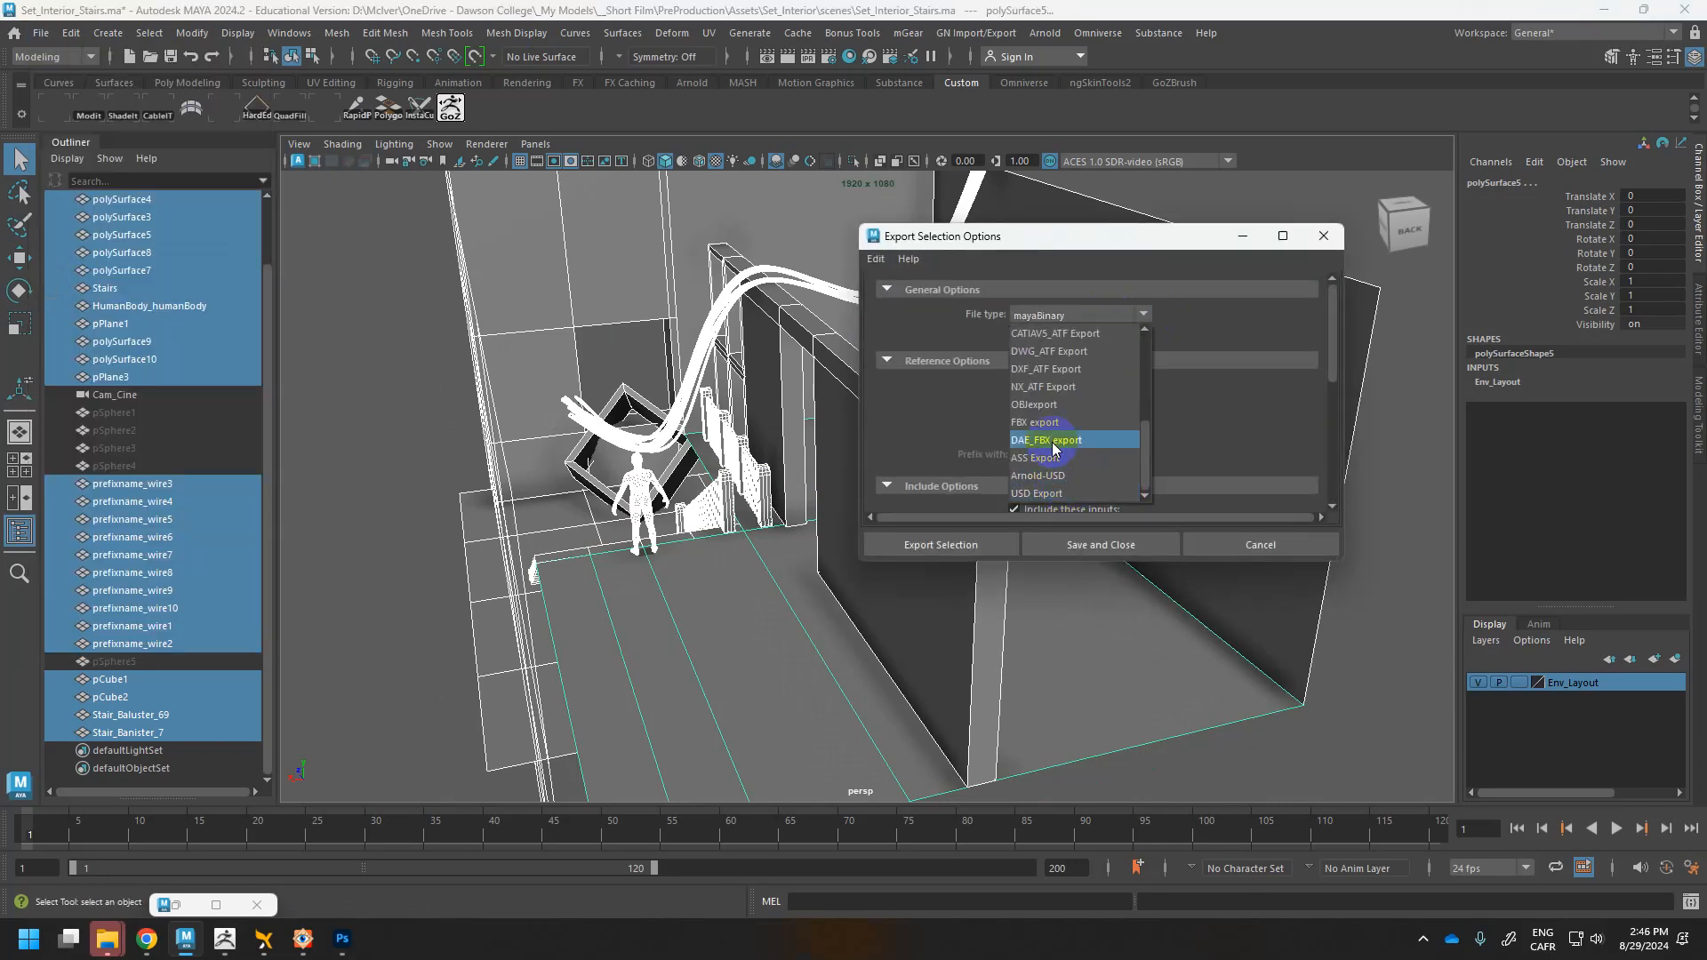
left_click(1052, 405)
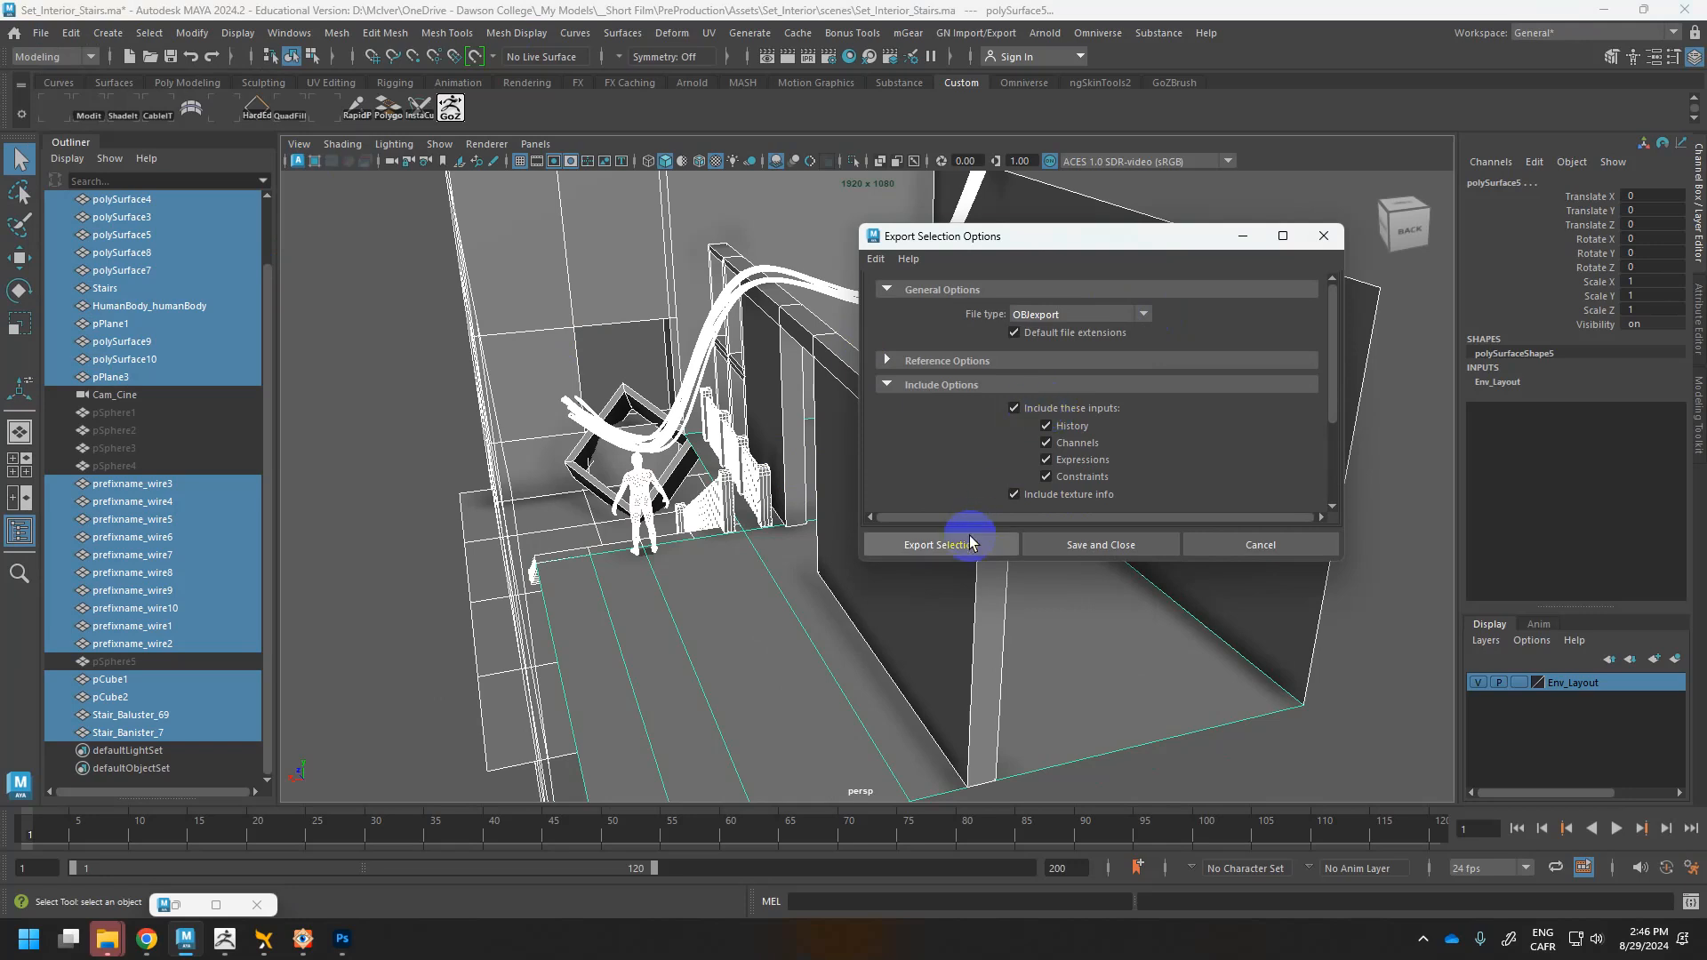
left_click(223, 939)
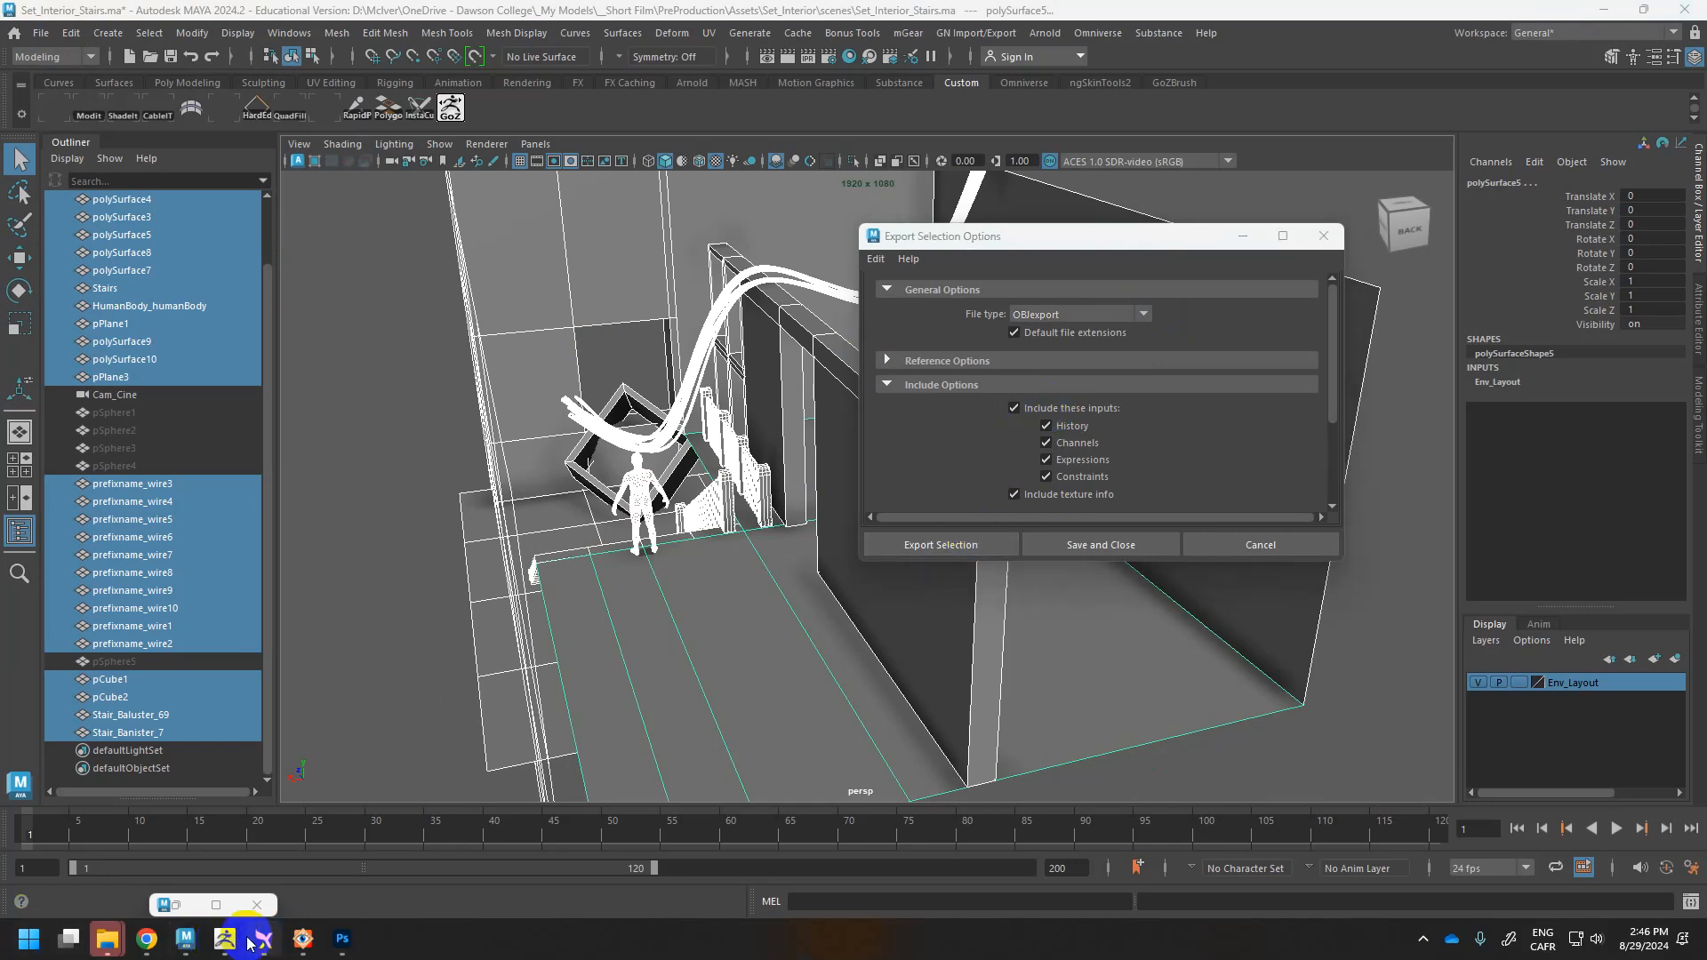
key("alt+Tab")
key("Escape")
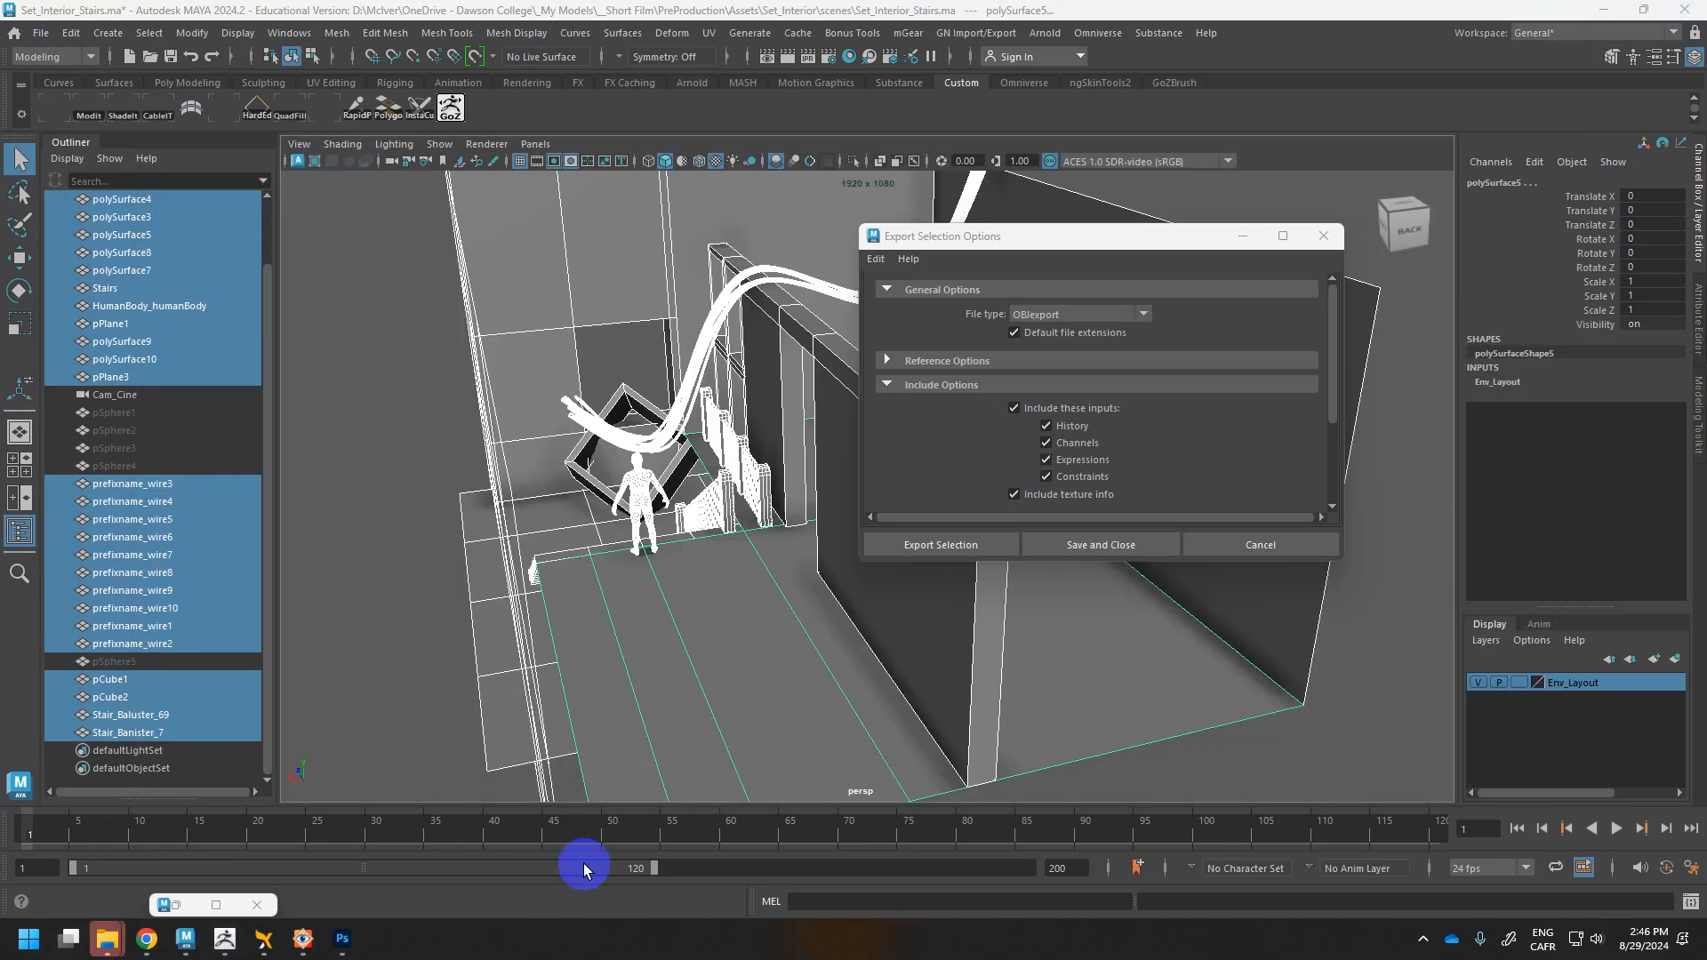
left_click(1211, 543)
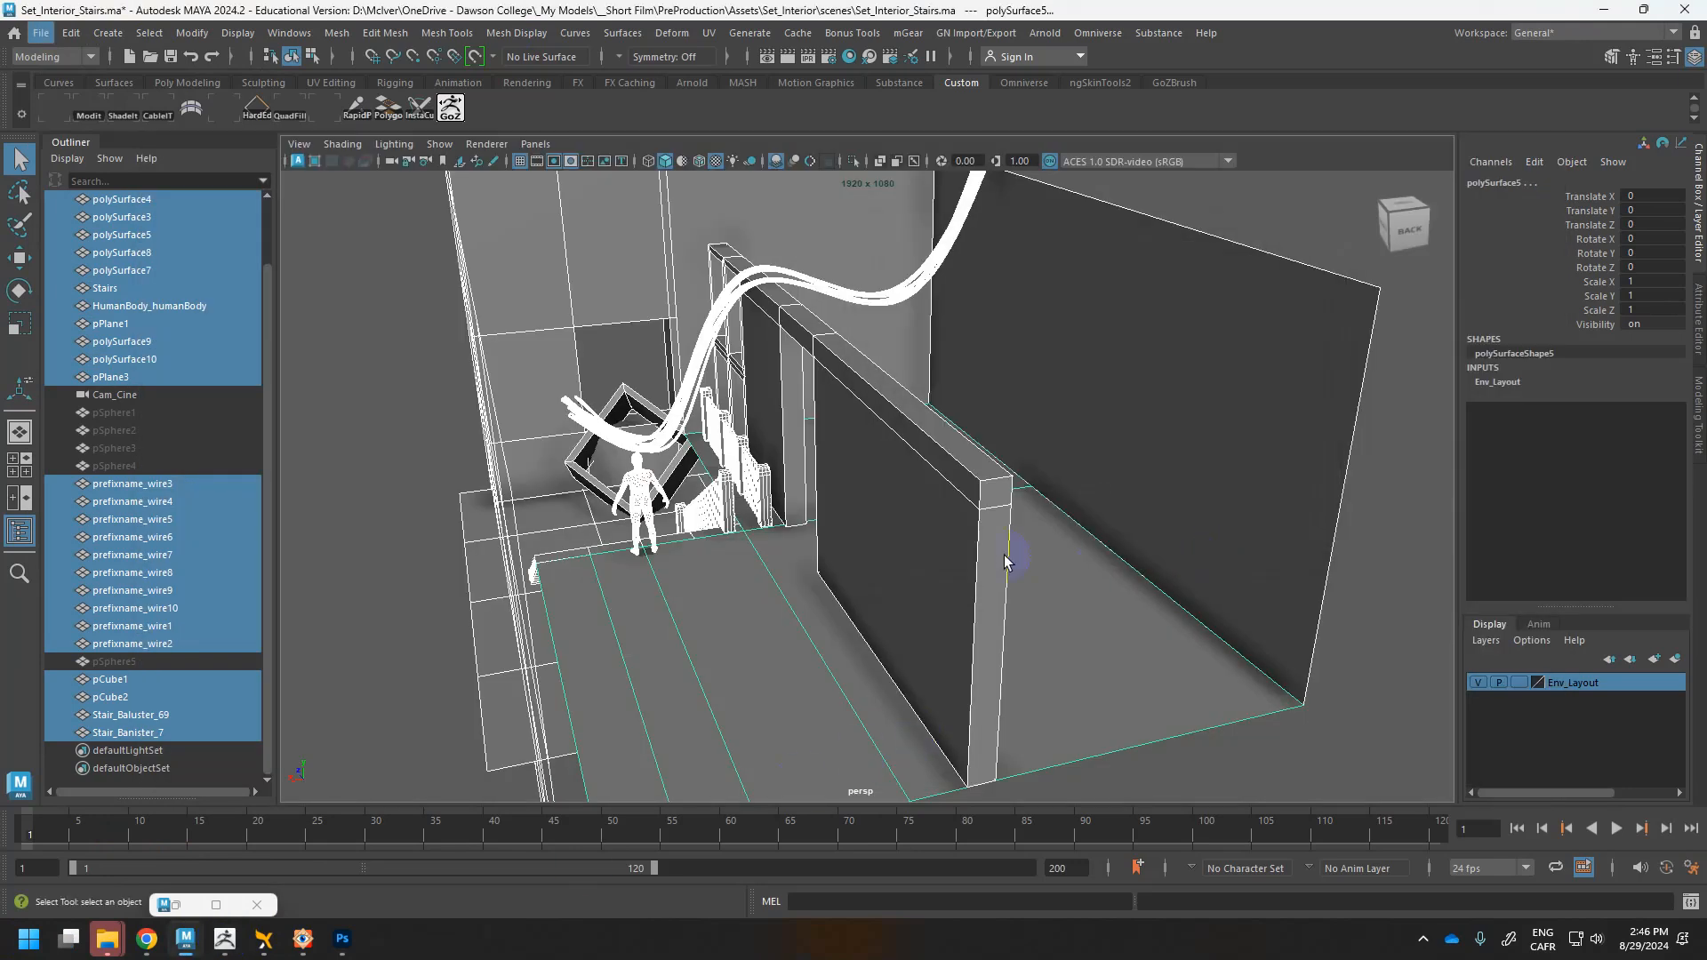
Switch to ZBrush and check the objects arriving through GoZ in the Subtool list
key("alt+Tab")
key("Escape")
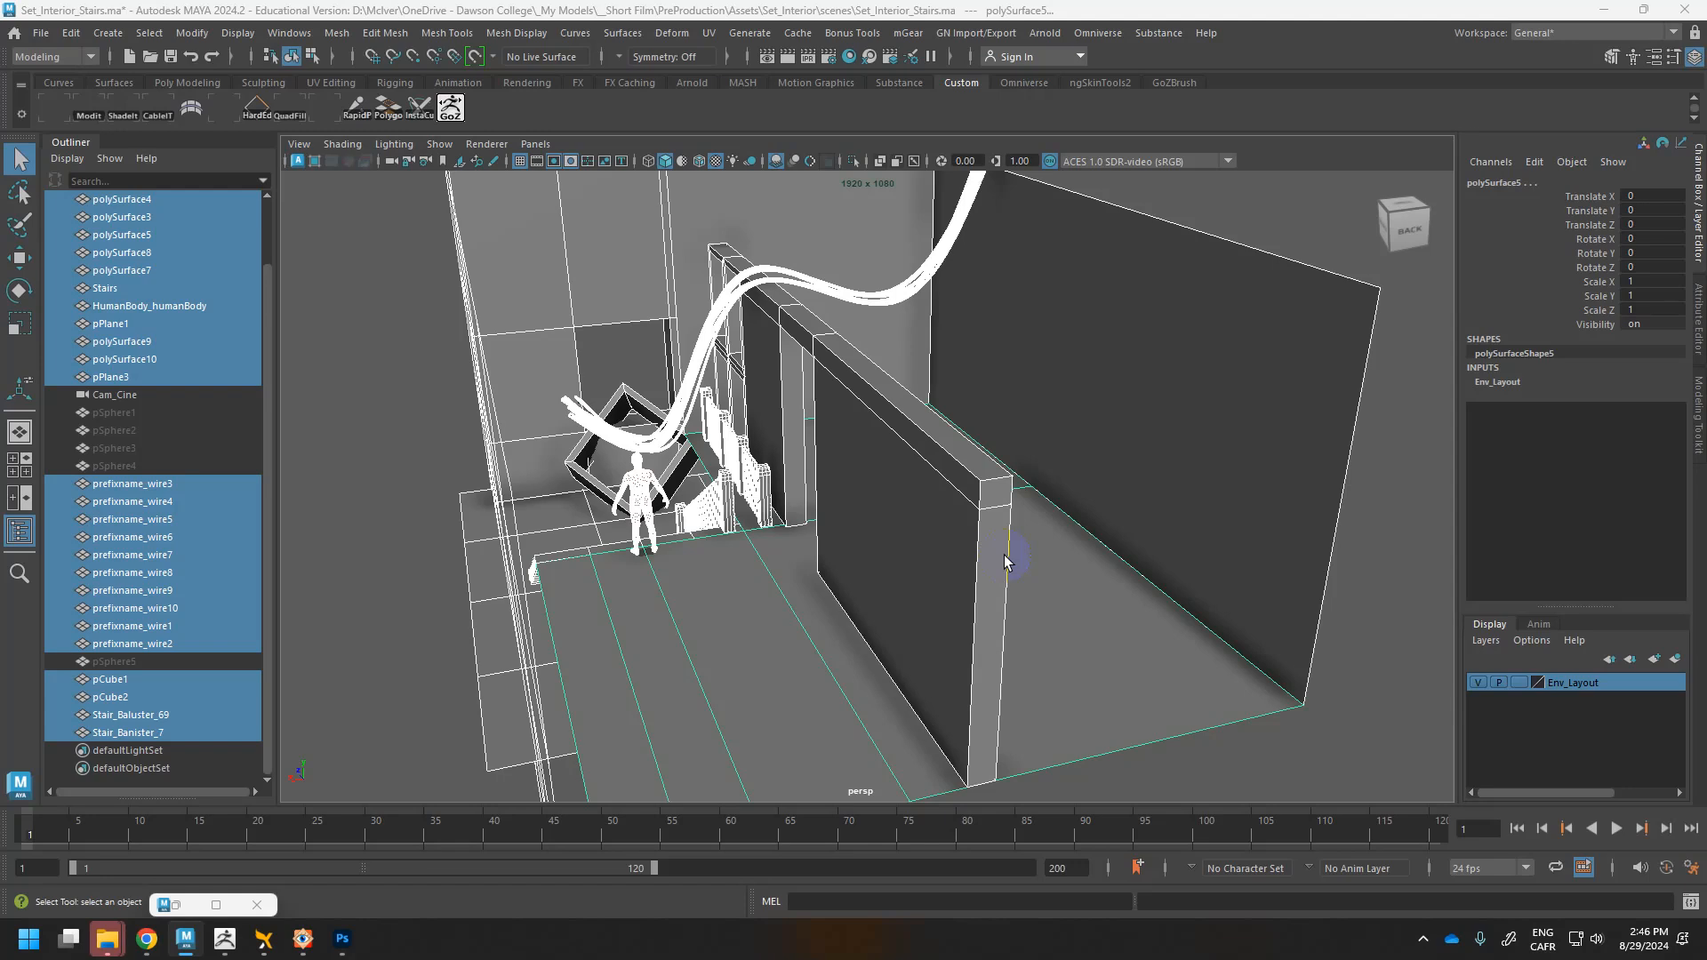
key("alt+Tab")
key("Tab")
key("Escape")
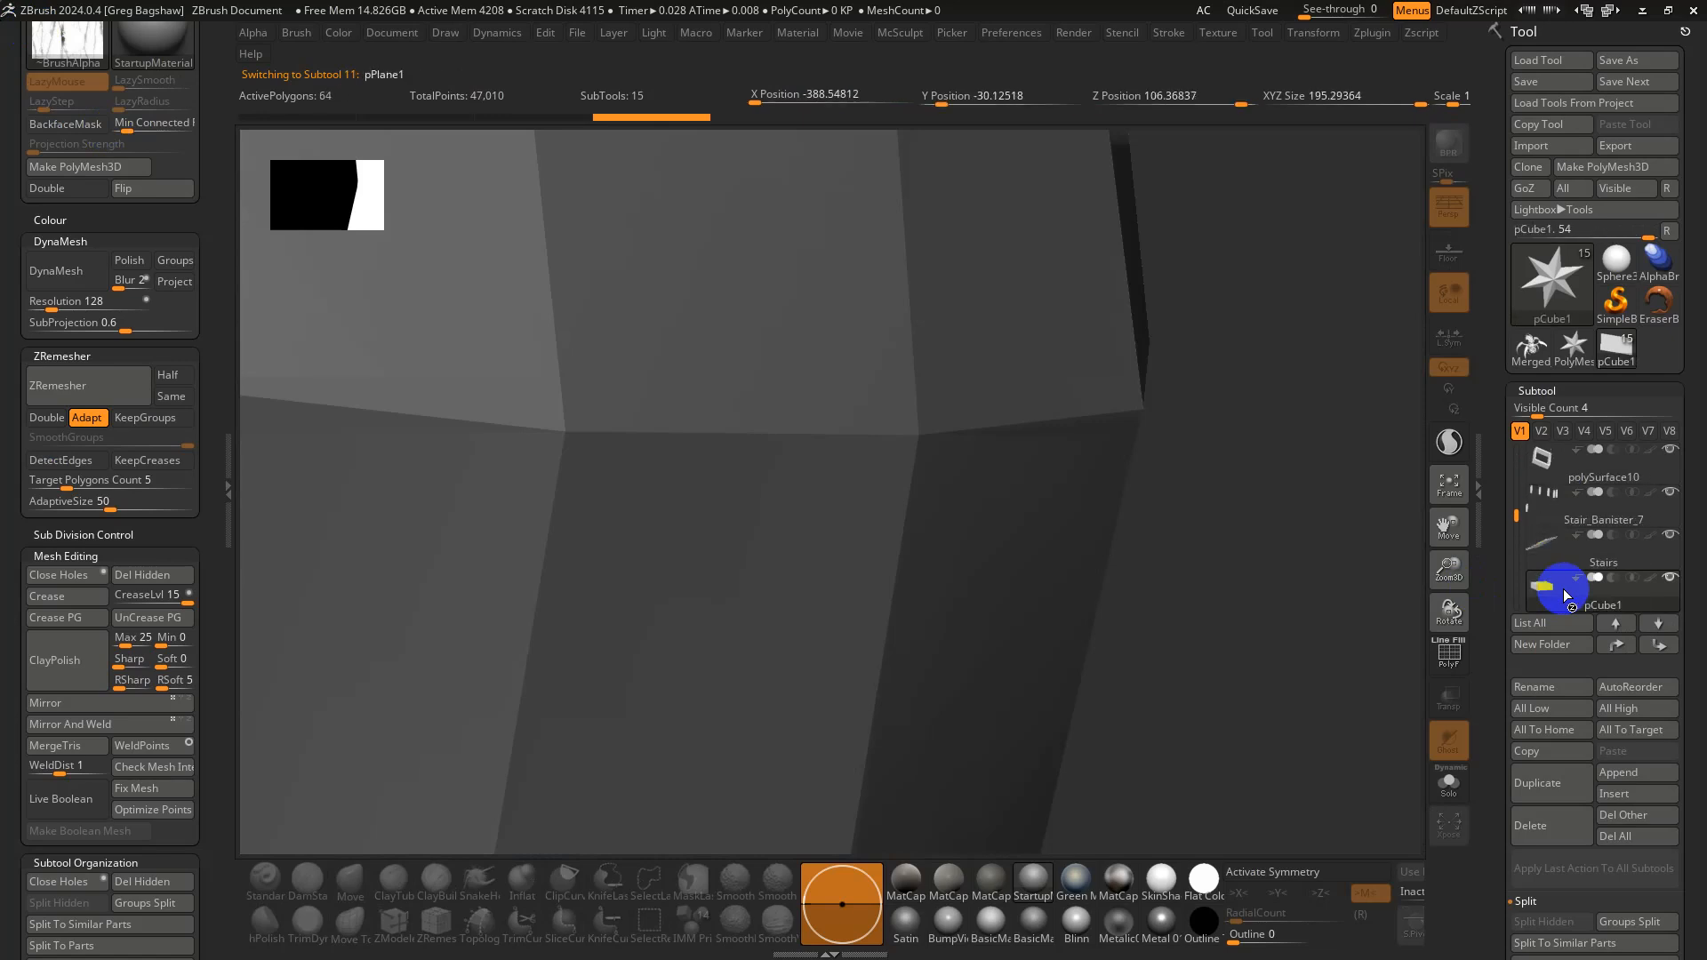
Switch to Maya, set the Export Selection file type to OBJexport and save the settings
key("alt+Tab")
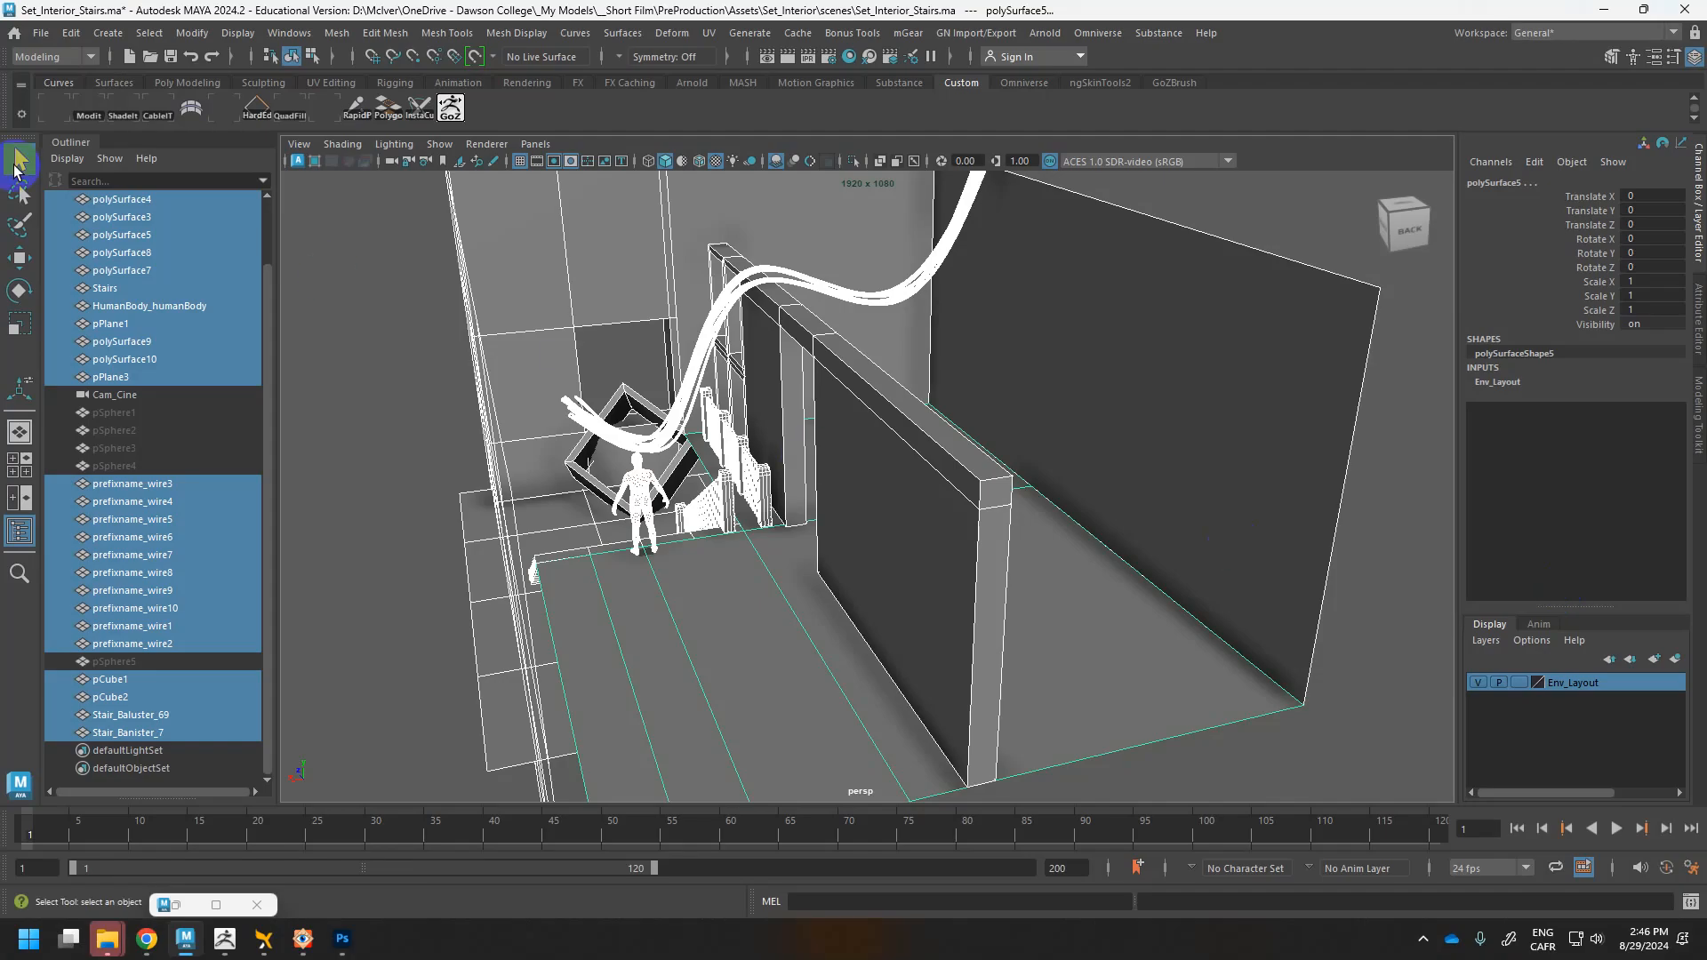
left_click(41, 34)
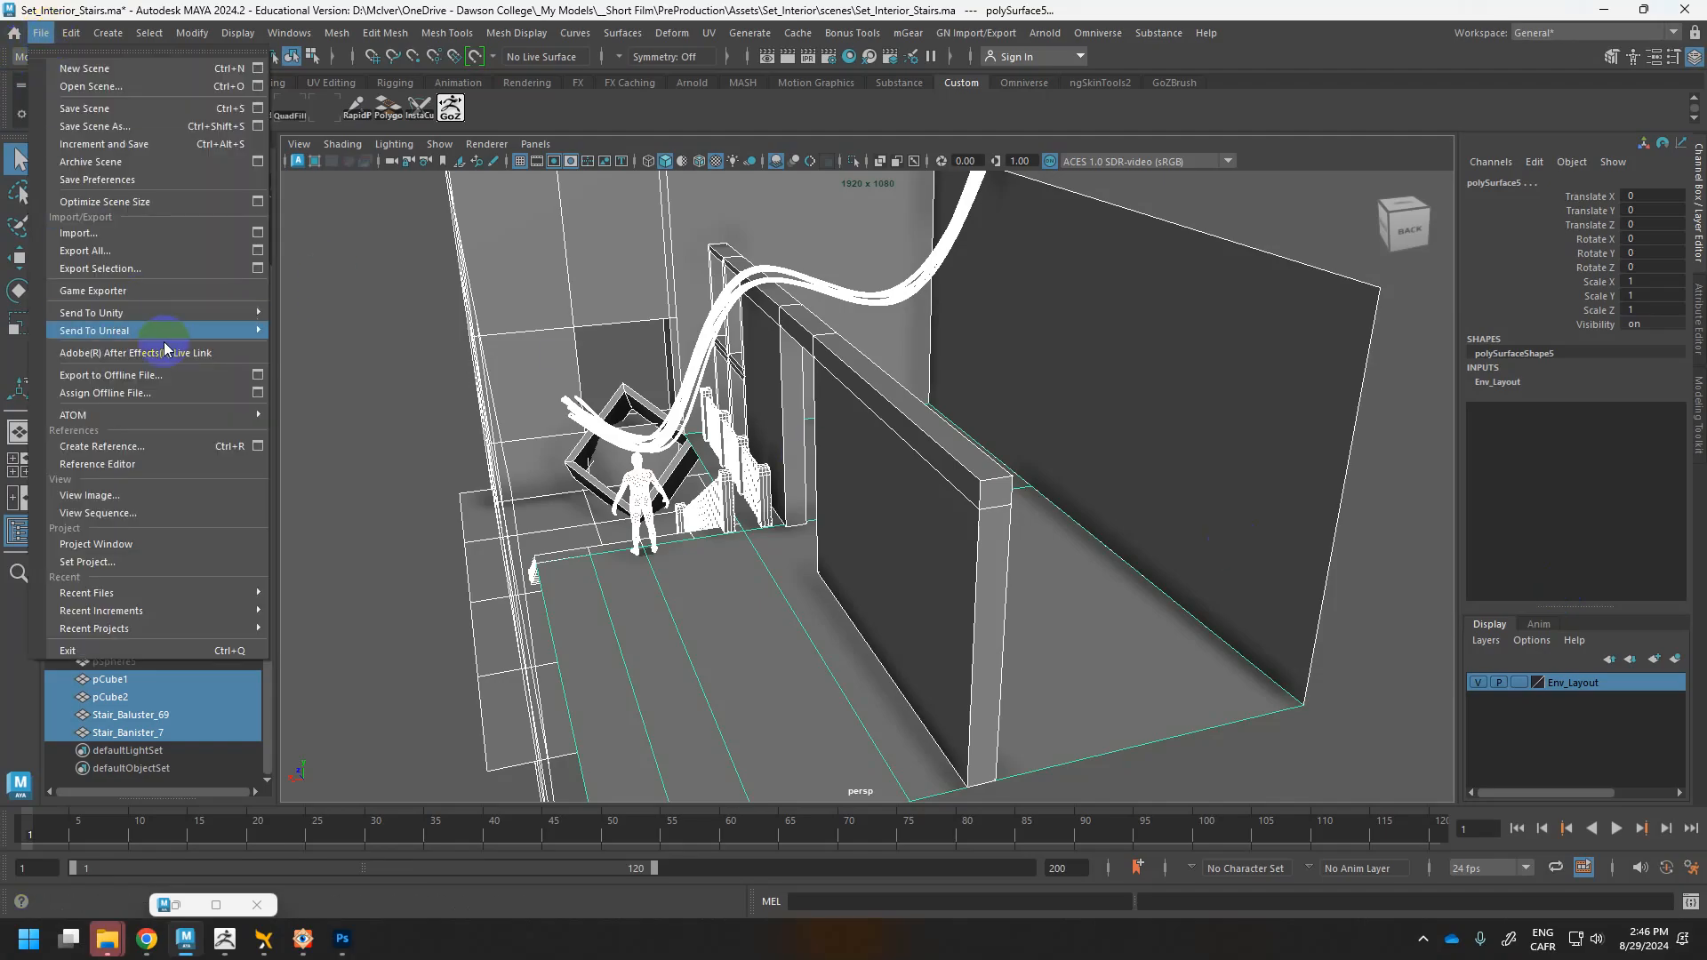
left_click(257, 269)
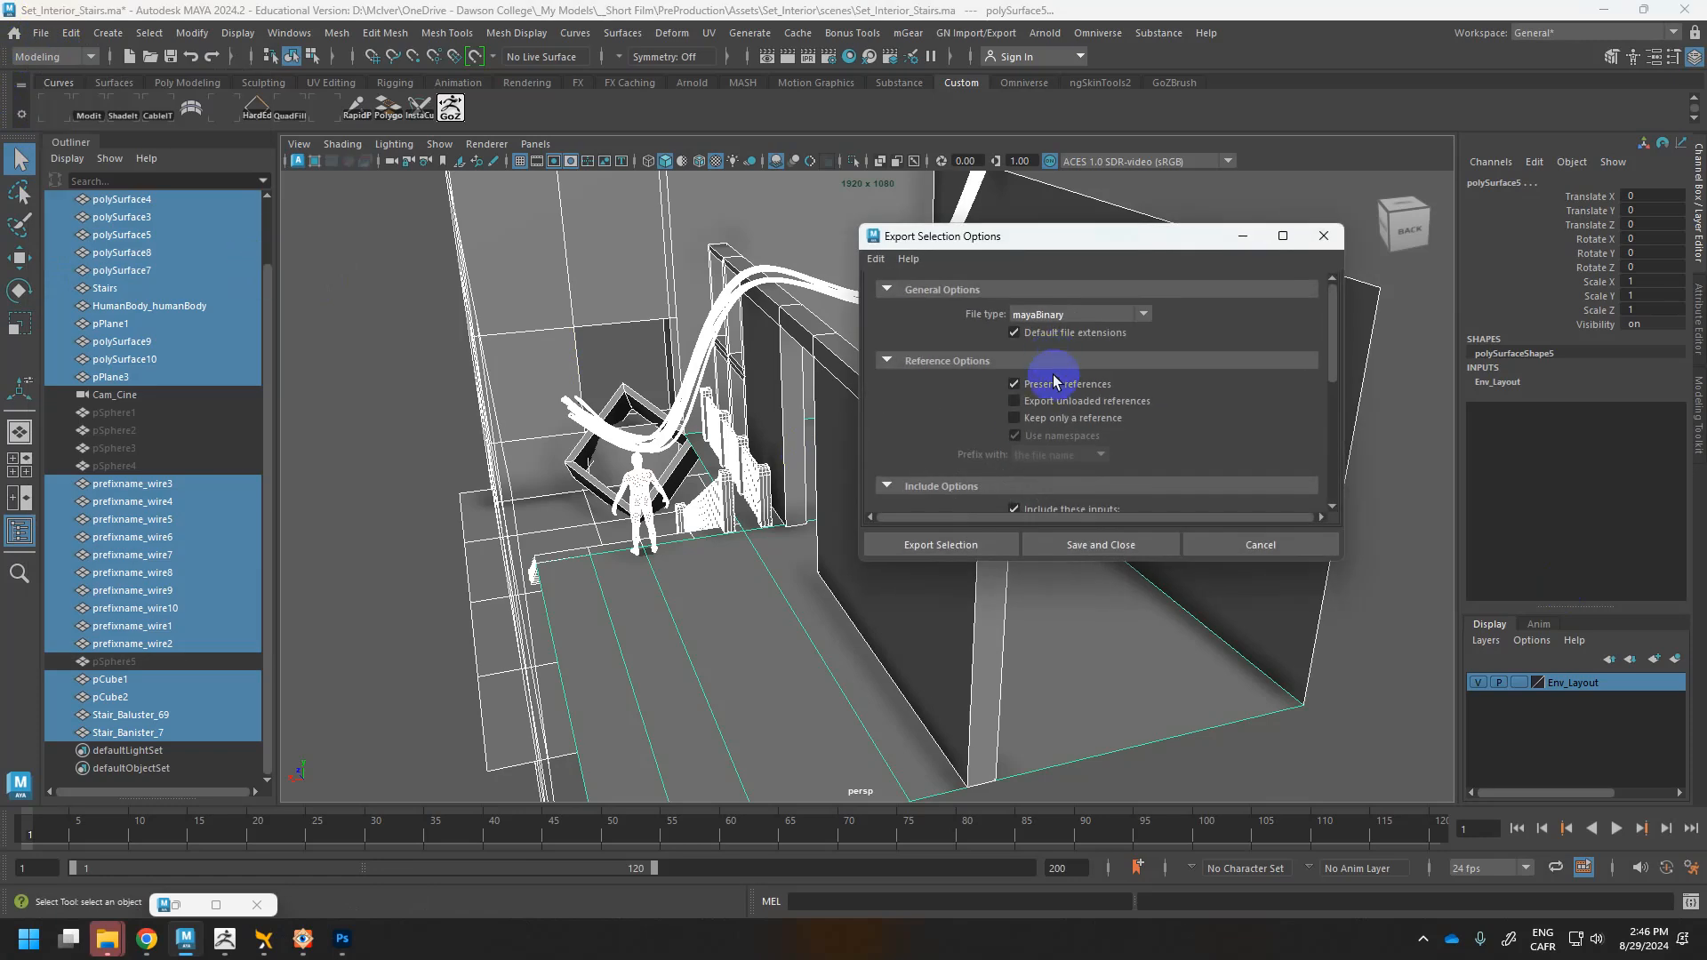
left_click(1078, 313)
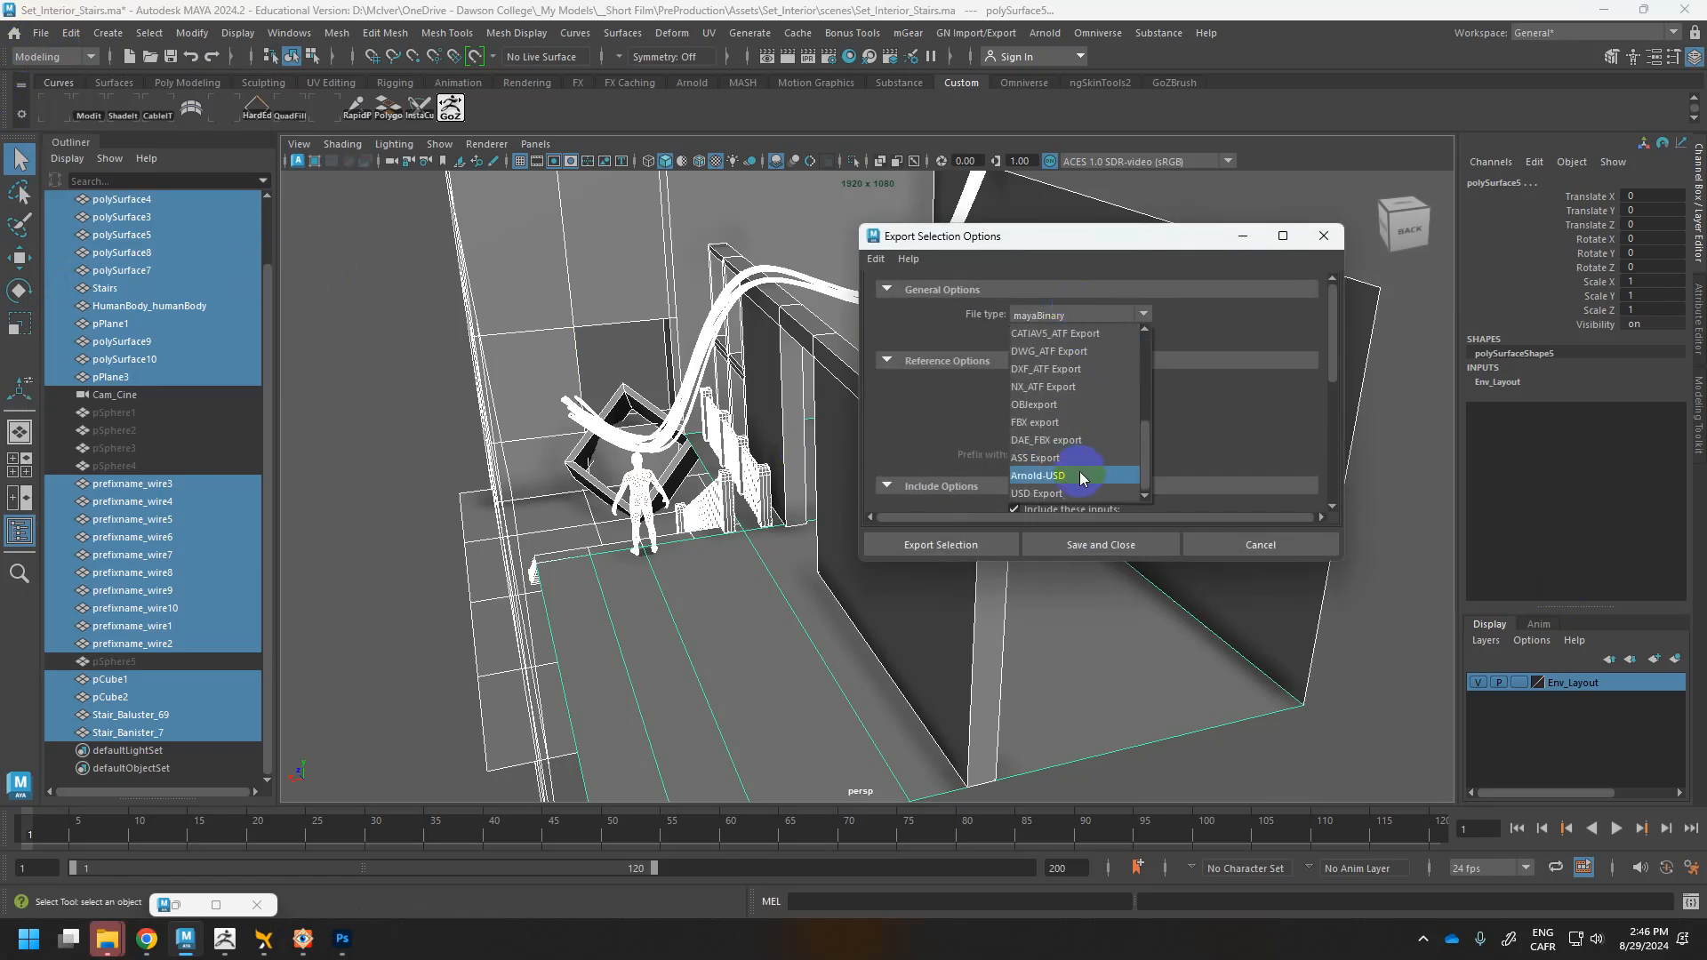
left_click(1051, 407)
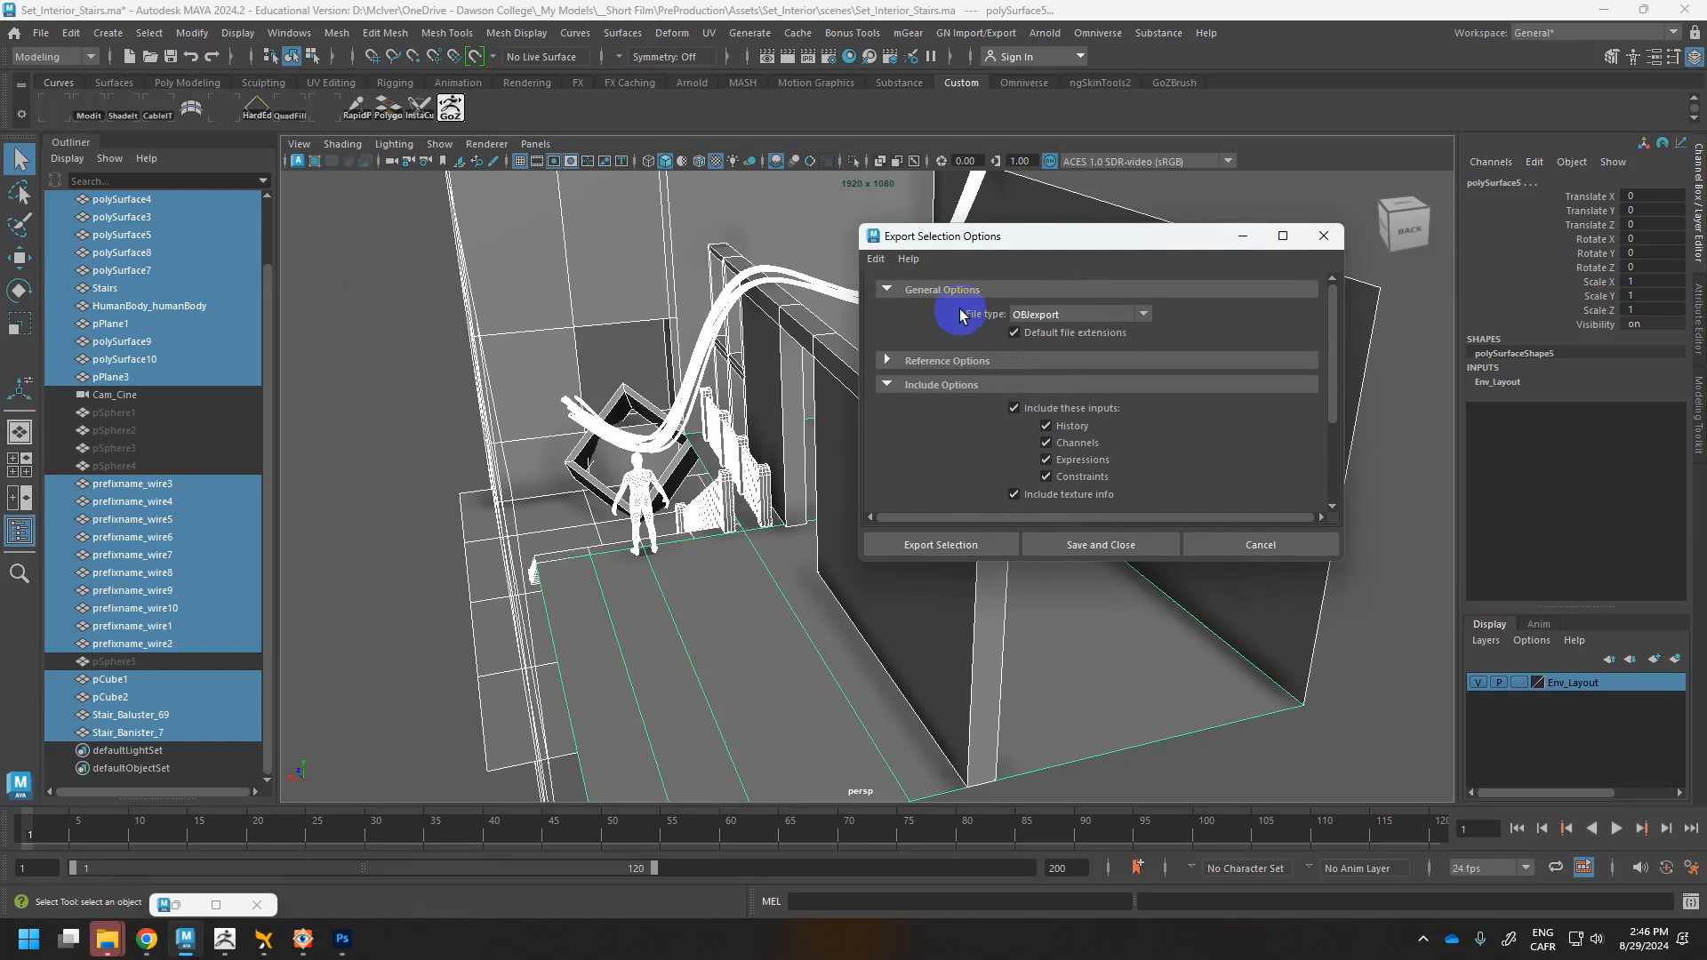
left_click(877, 258)
left_click(893, 278)
Export the selected objects to the Set_Interior folder, overwriting Export_Zbrush.obj
left_click(973, 543)
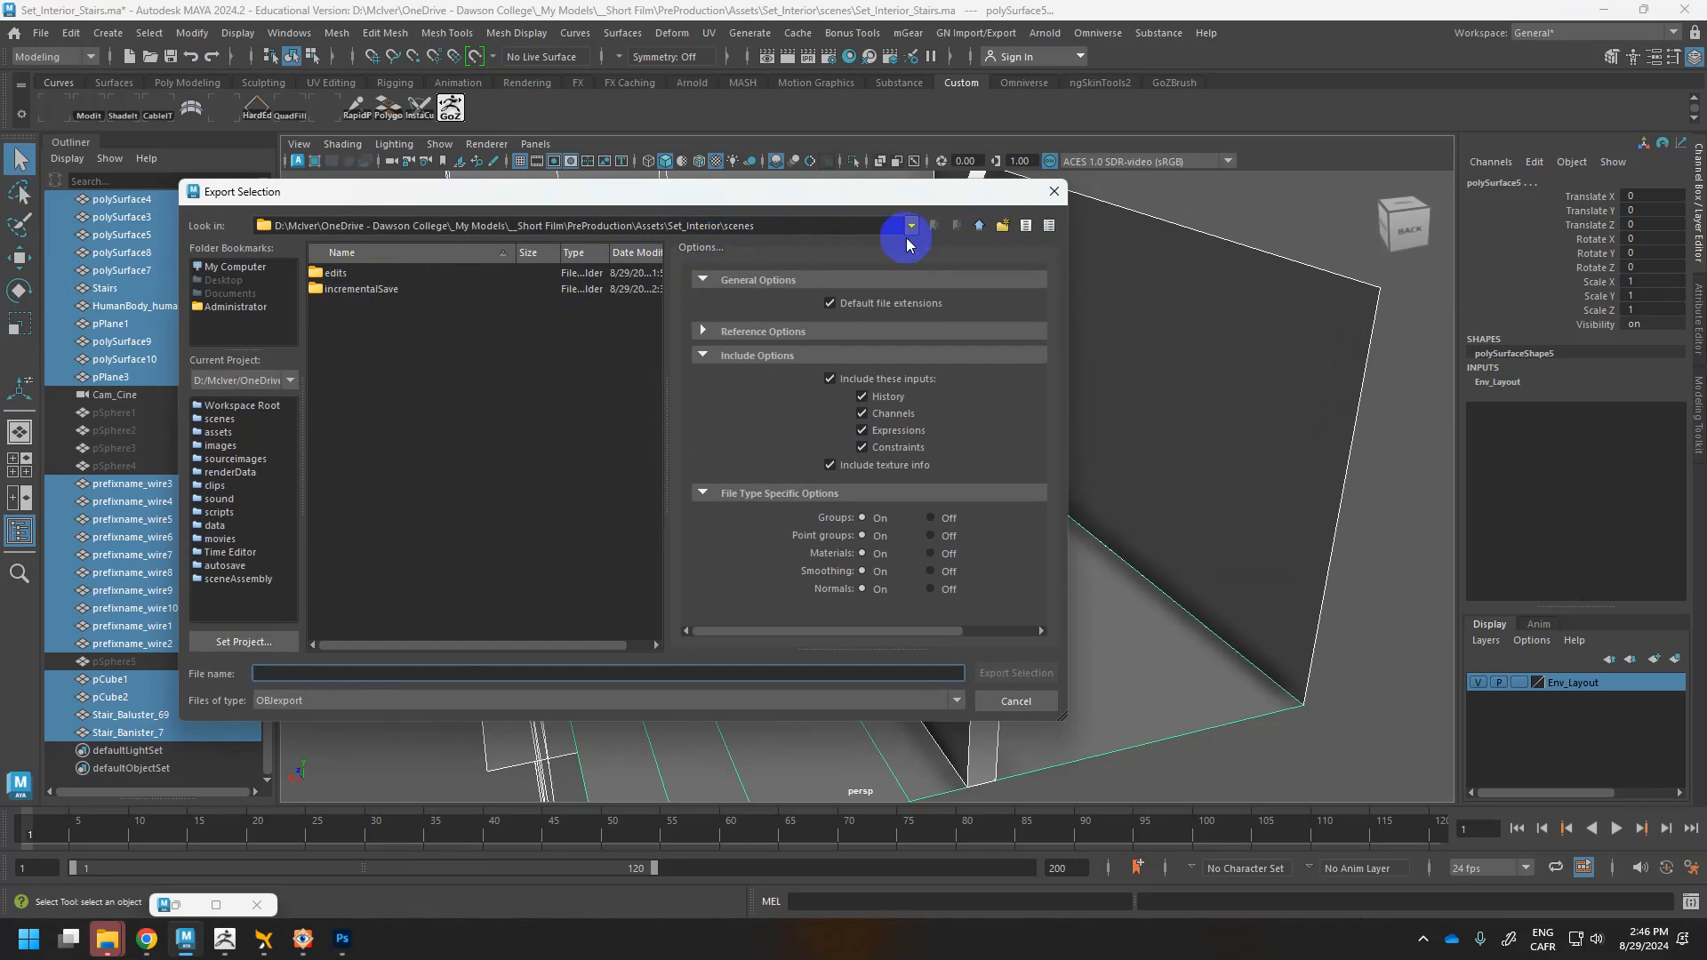
left_click(978, 225)
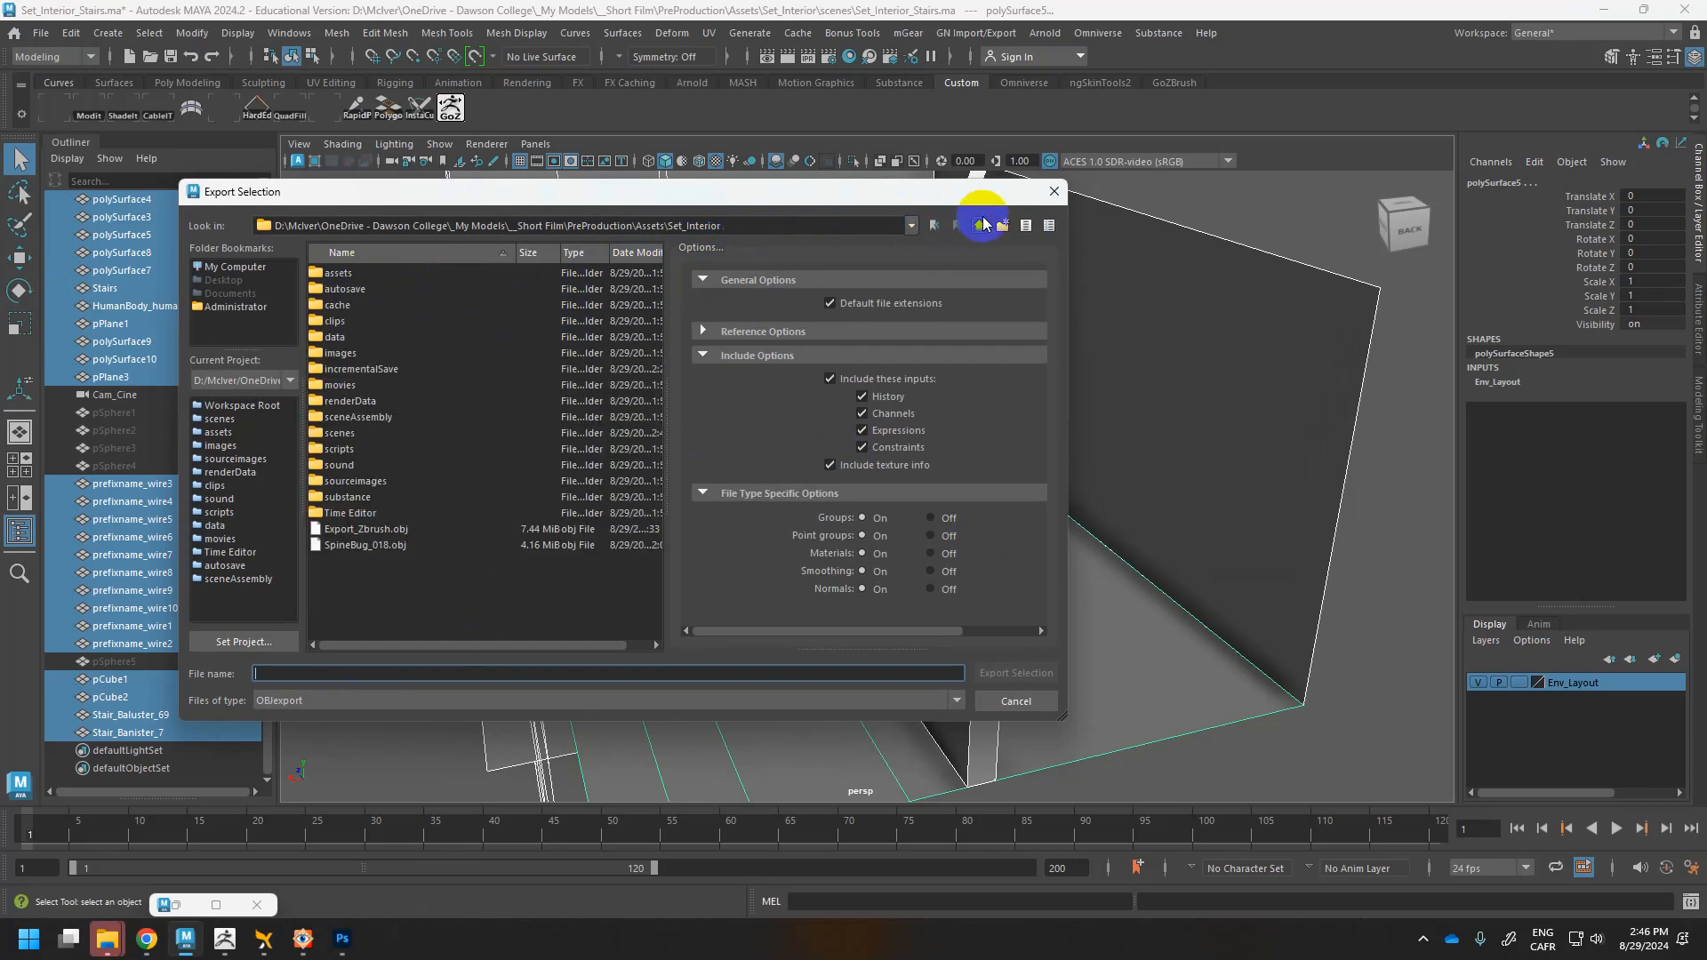
double_click(369, 535)
left_click(614, 482)
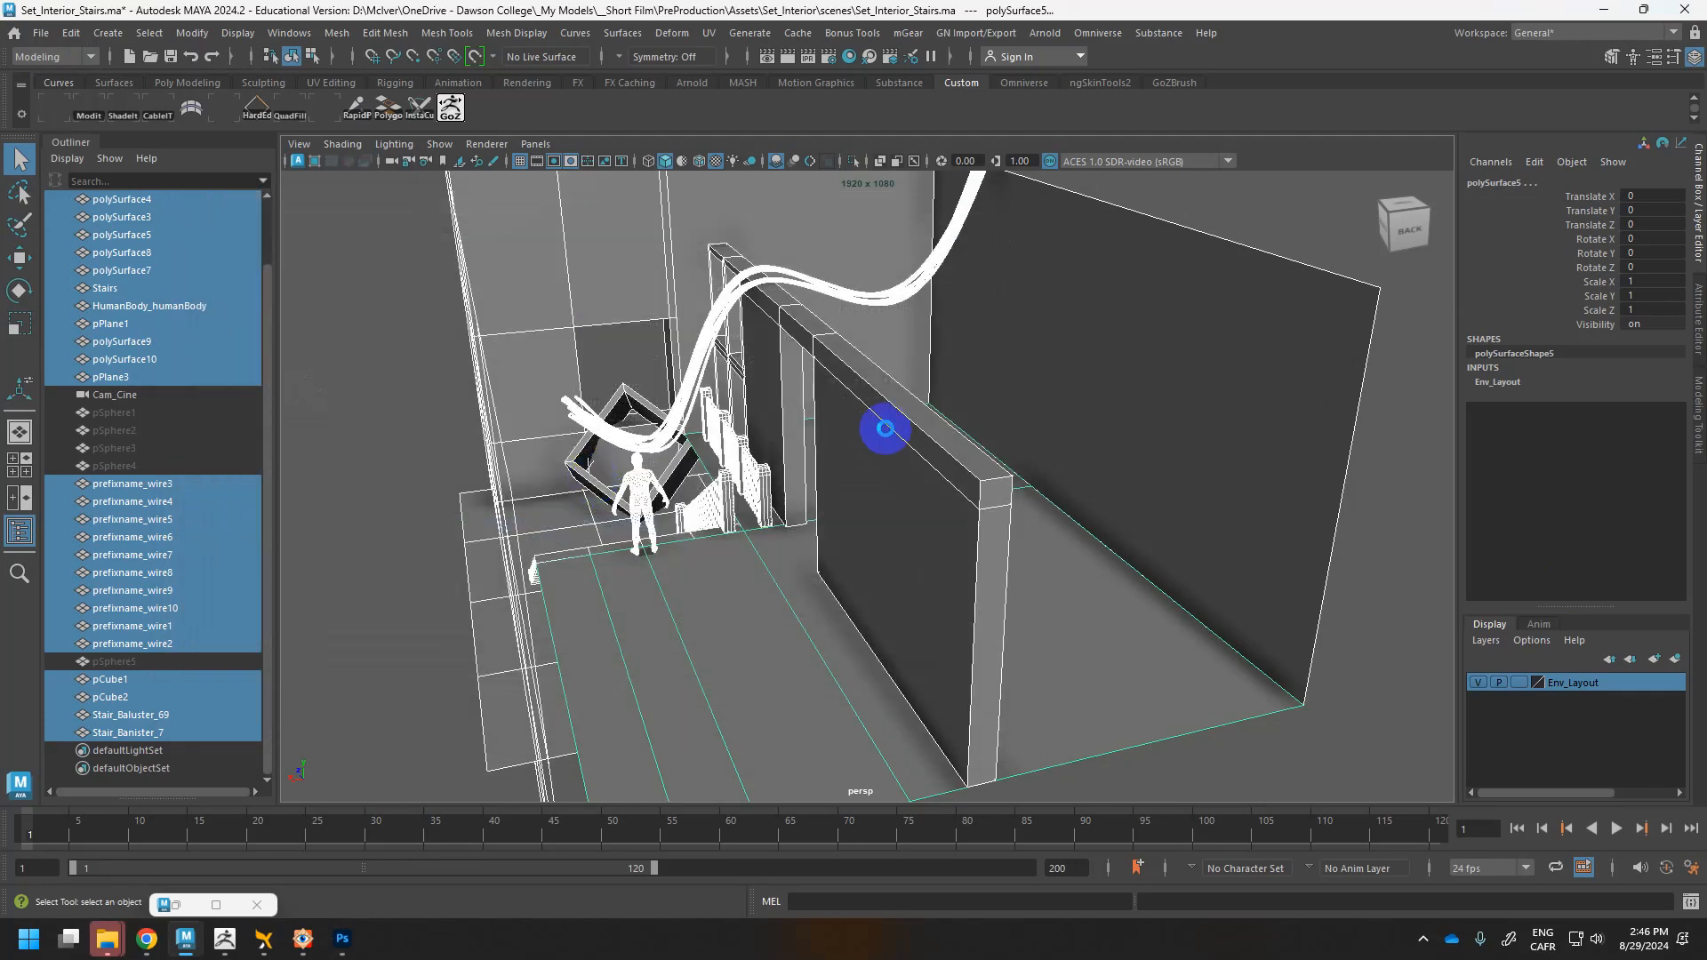
In File Explorer, move Export_Zbrush.obj and Export_Zbrush.mtl from the Set_Interior folder into its scenes folder
mouse_move(107, 938)
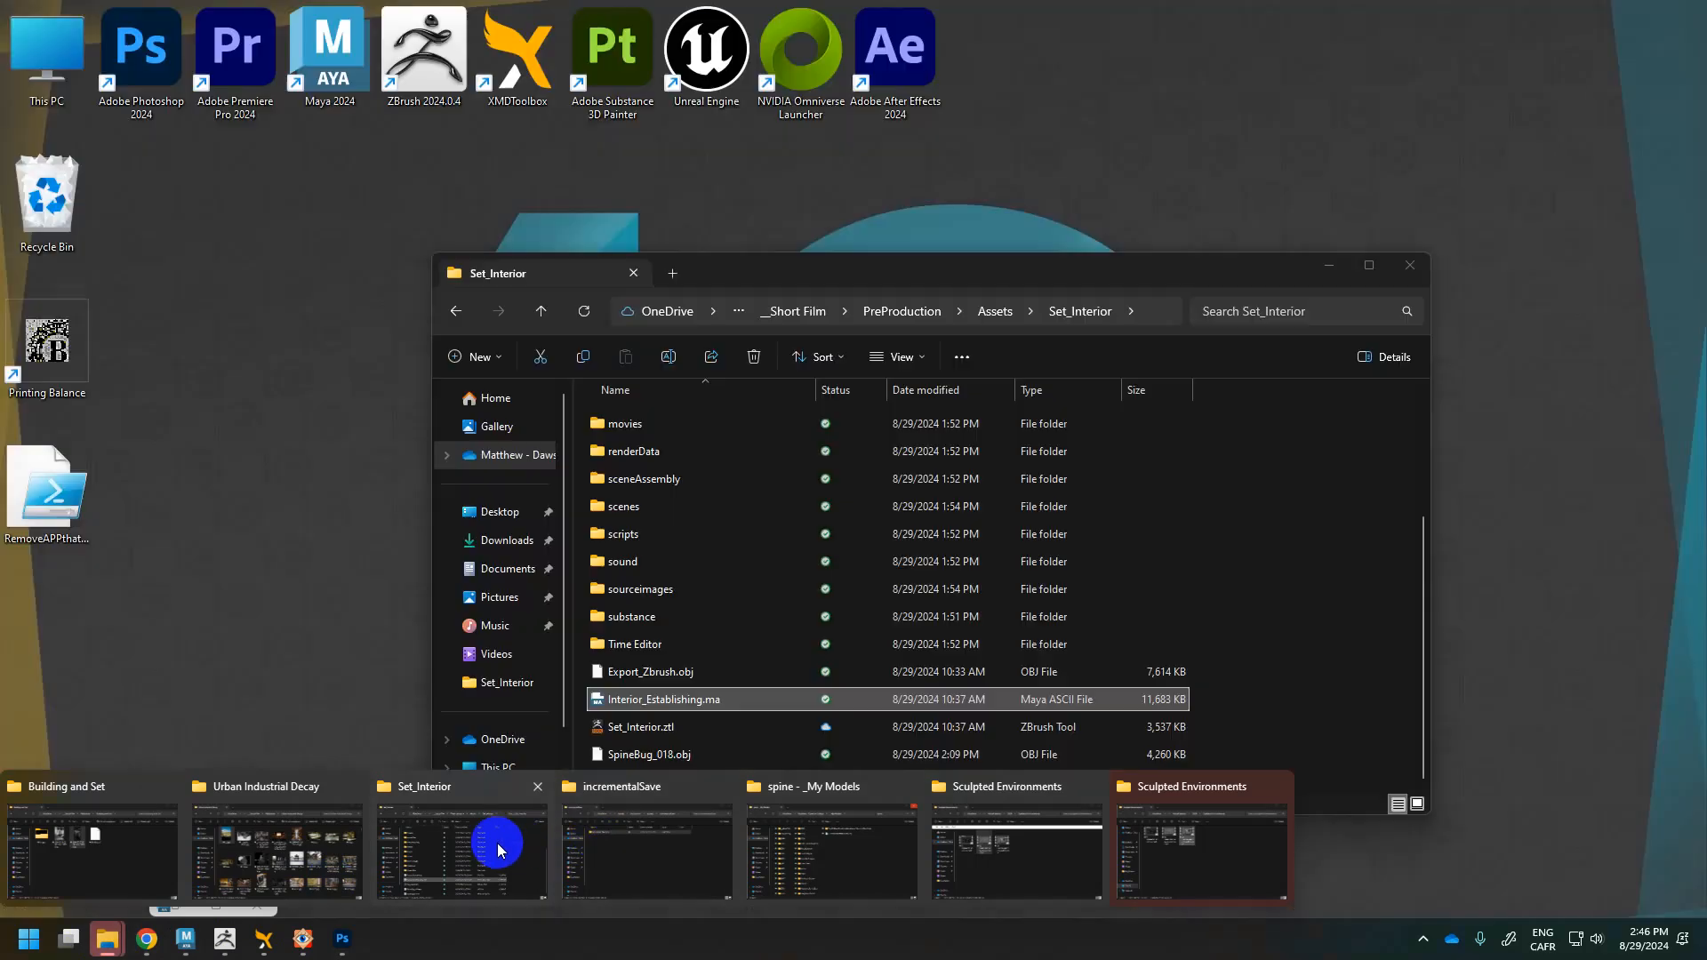
left_click(493, 836)
left_click(677, 721)
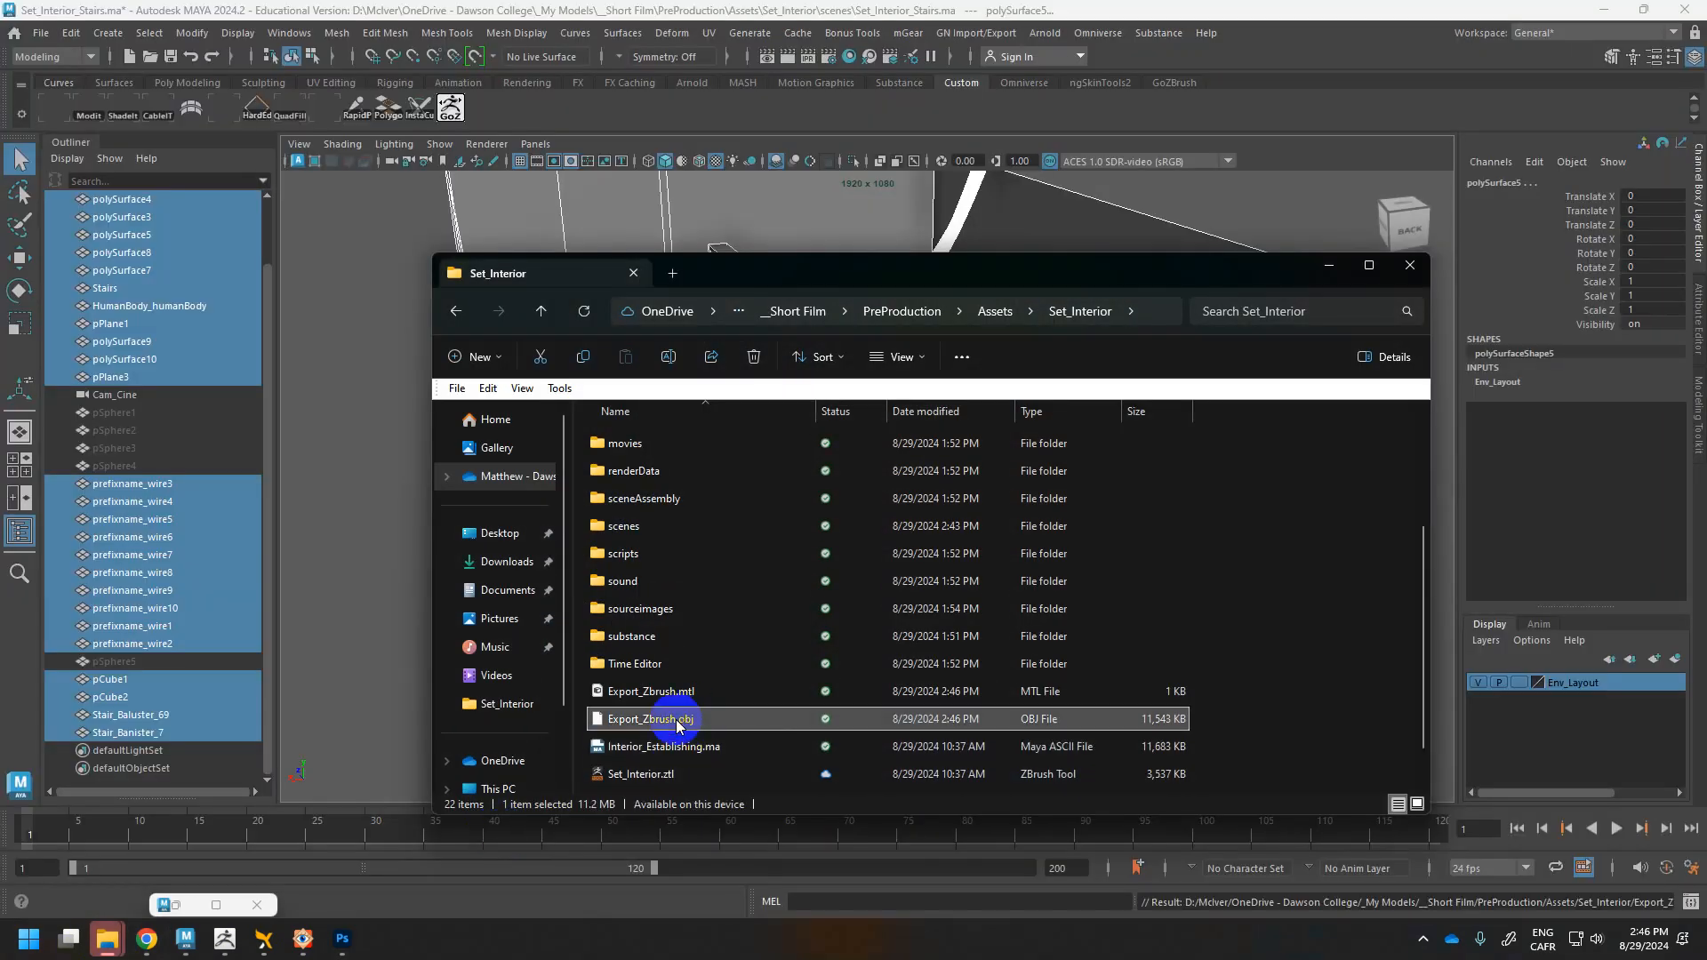
scroll(686, 590, "up", 3)
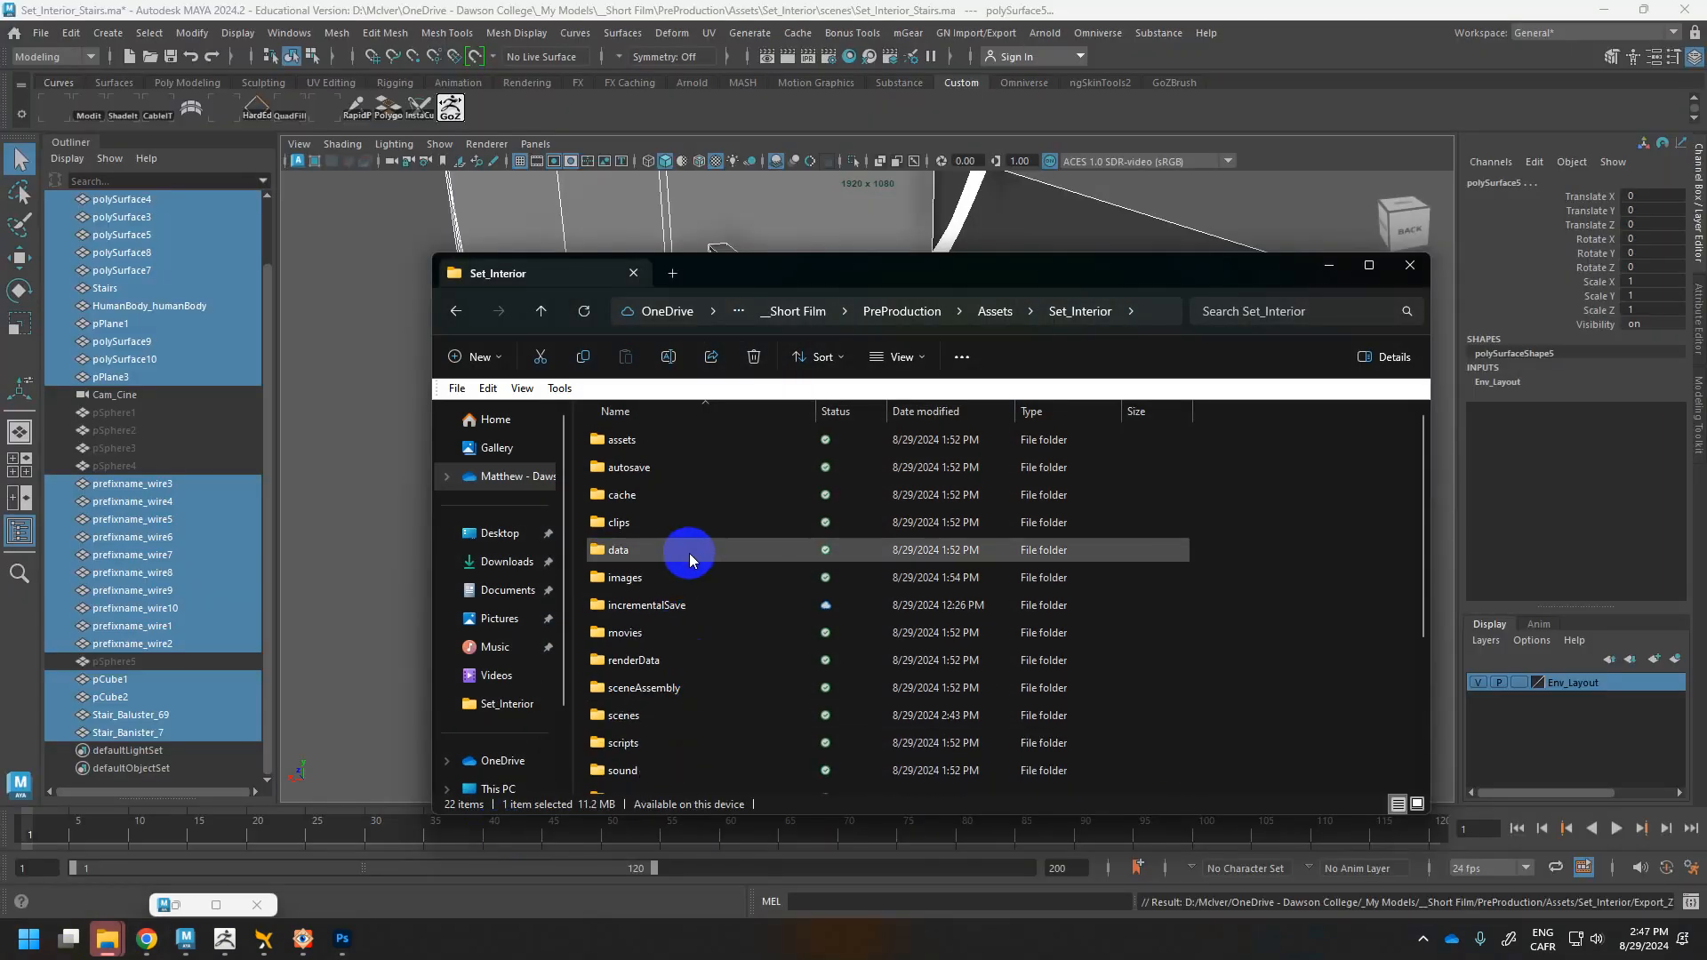
scroll(701, 576, "down", 2)
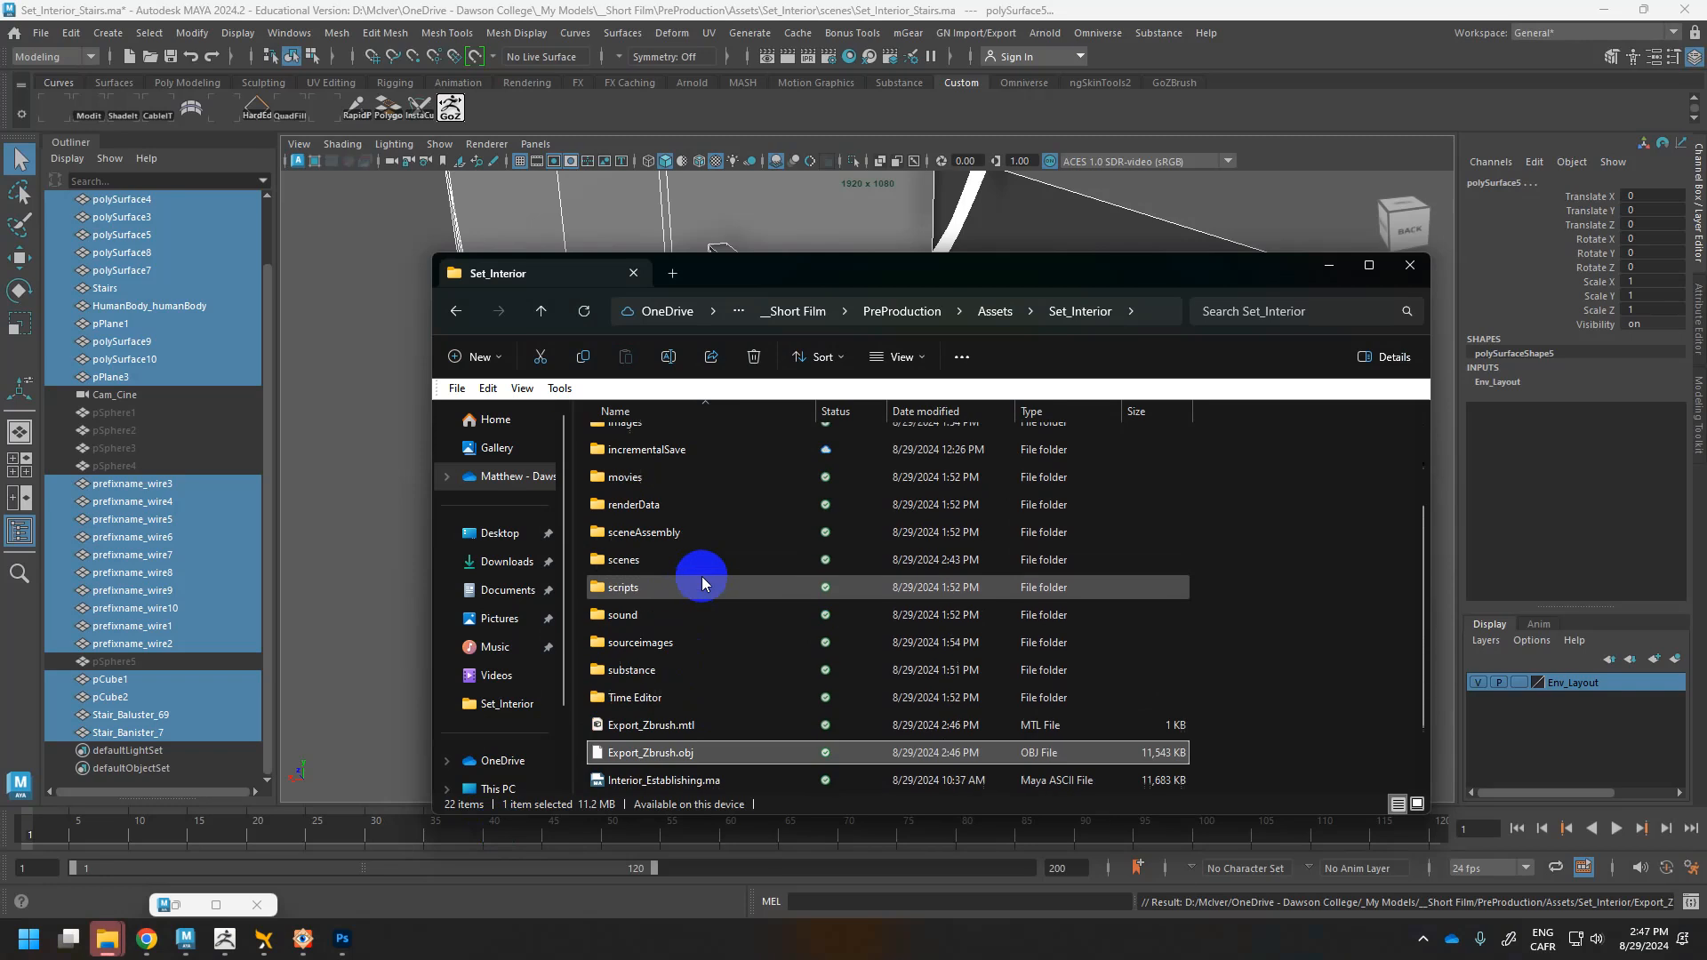
left_click(684, 729, "shift")
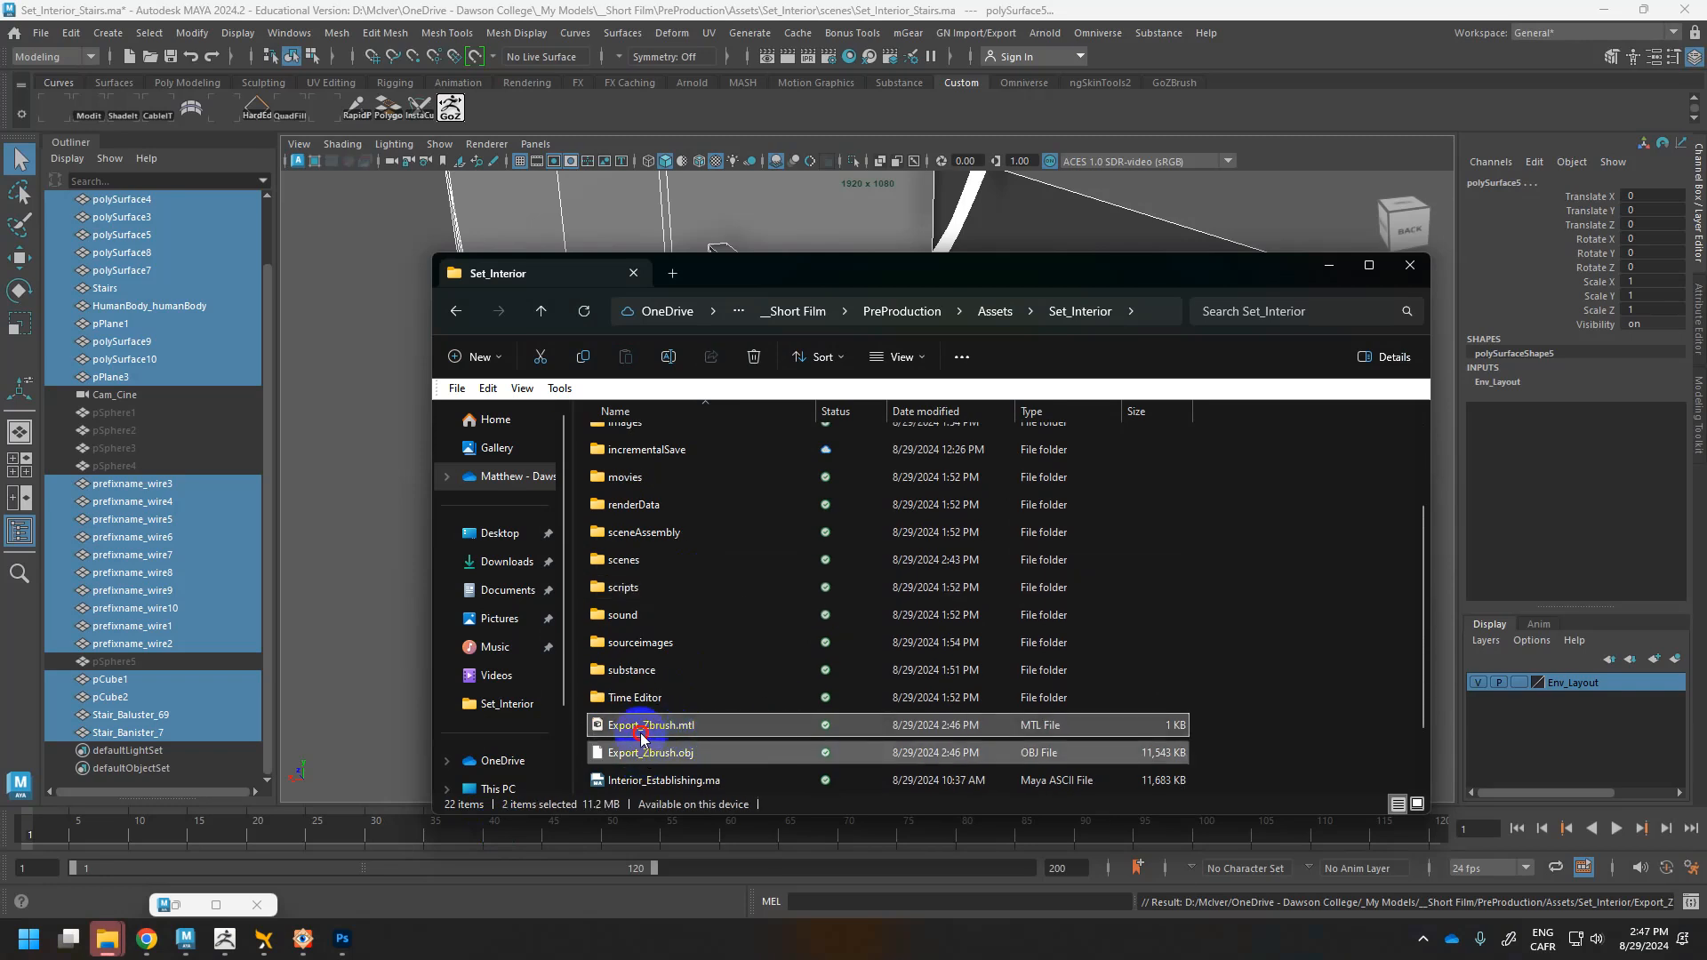
left_click_drag(642, 738, 636, 602)
left_click_drag(634, 569, 633, 565)
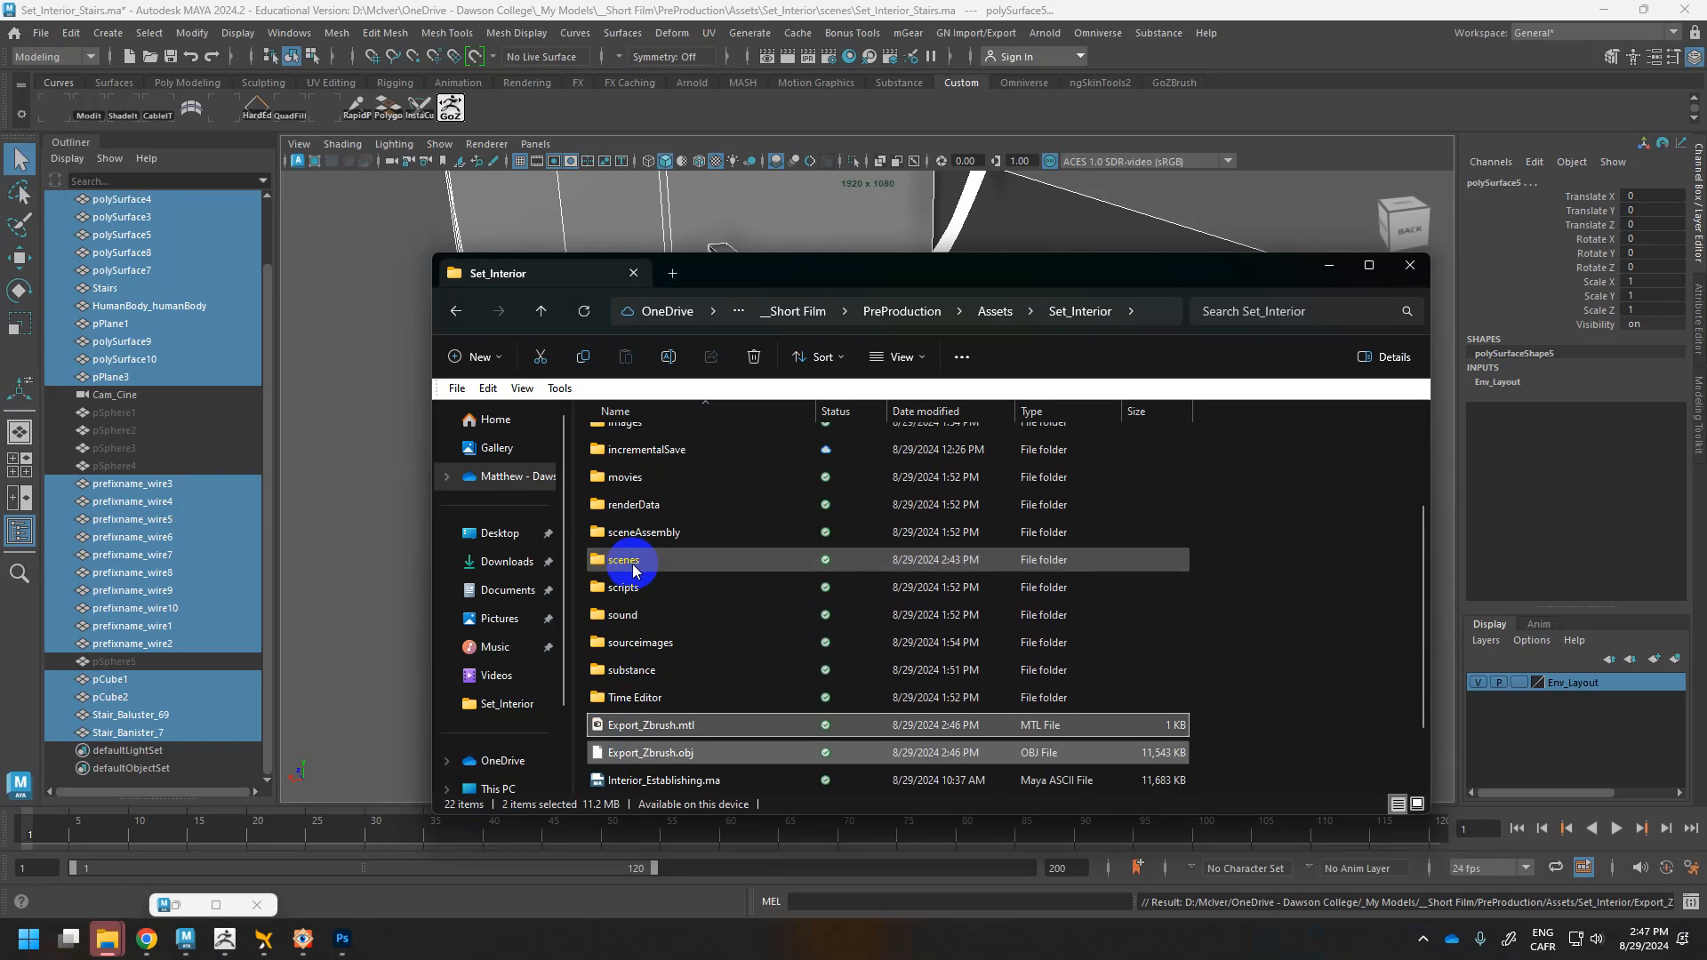
Check the moved export files in the scenes folder and return to the Set_Interior folder
double_click(636, 562)
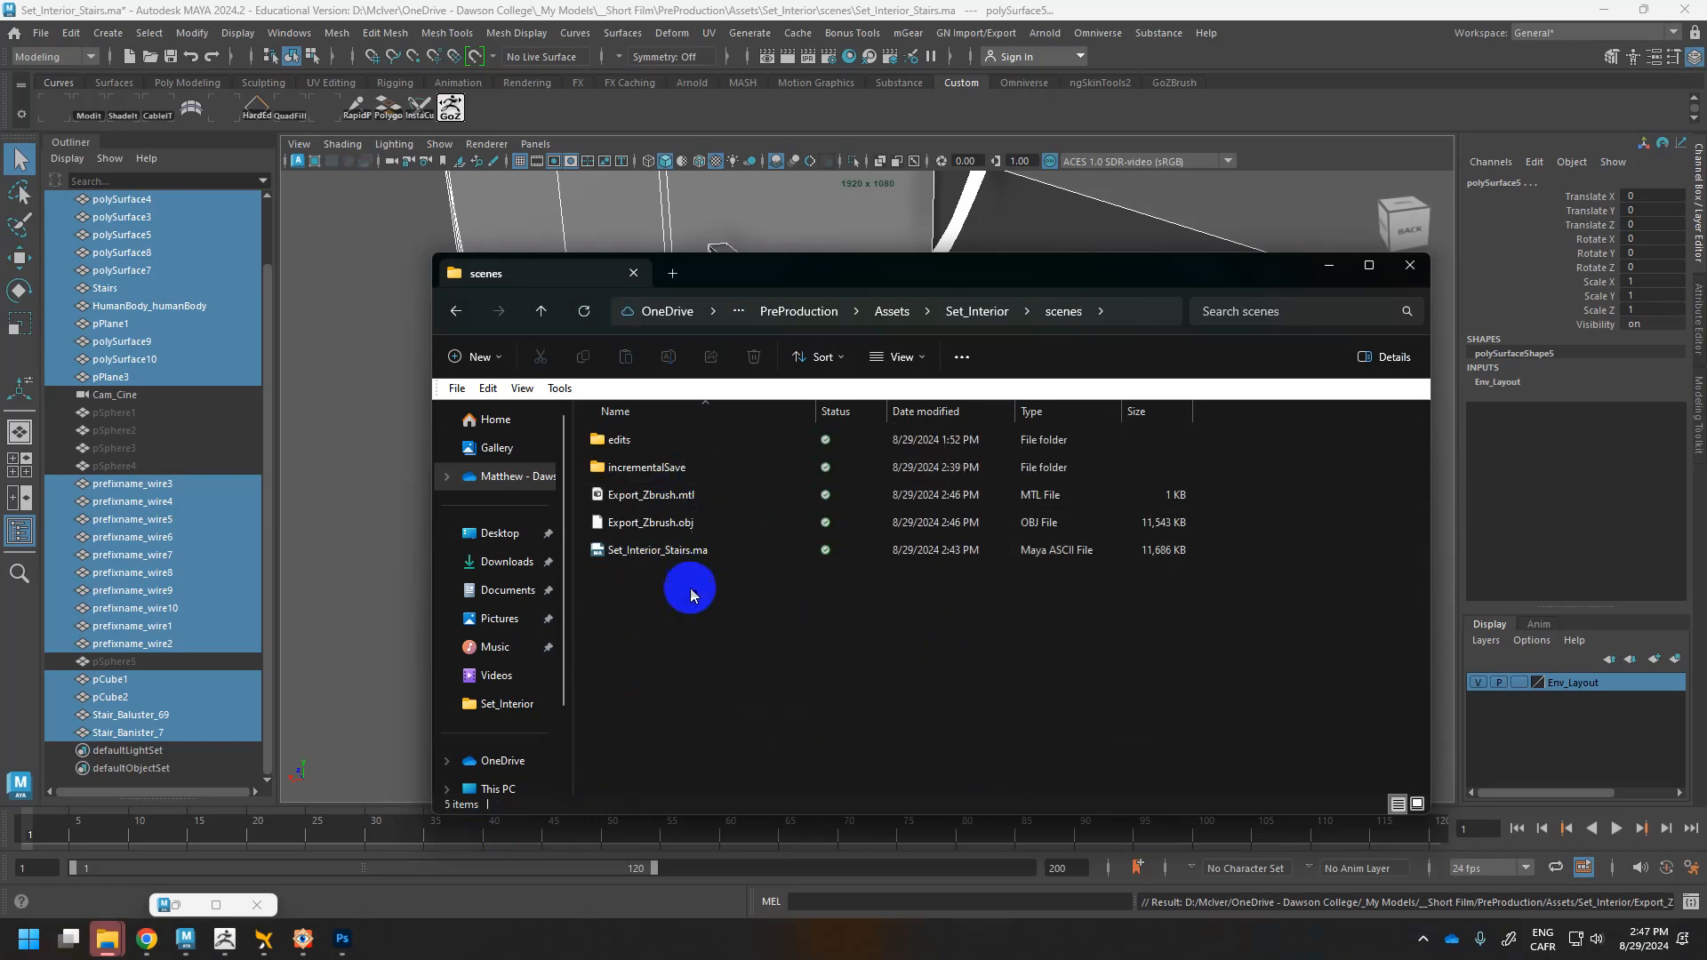
left_click(953, 311)
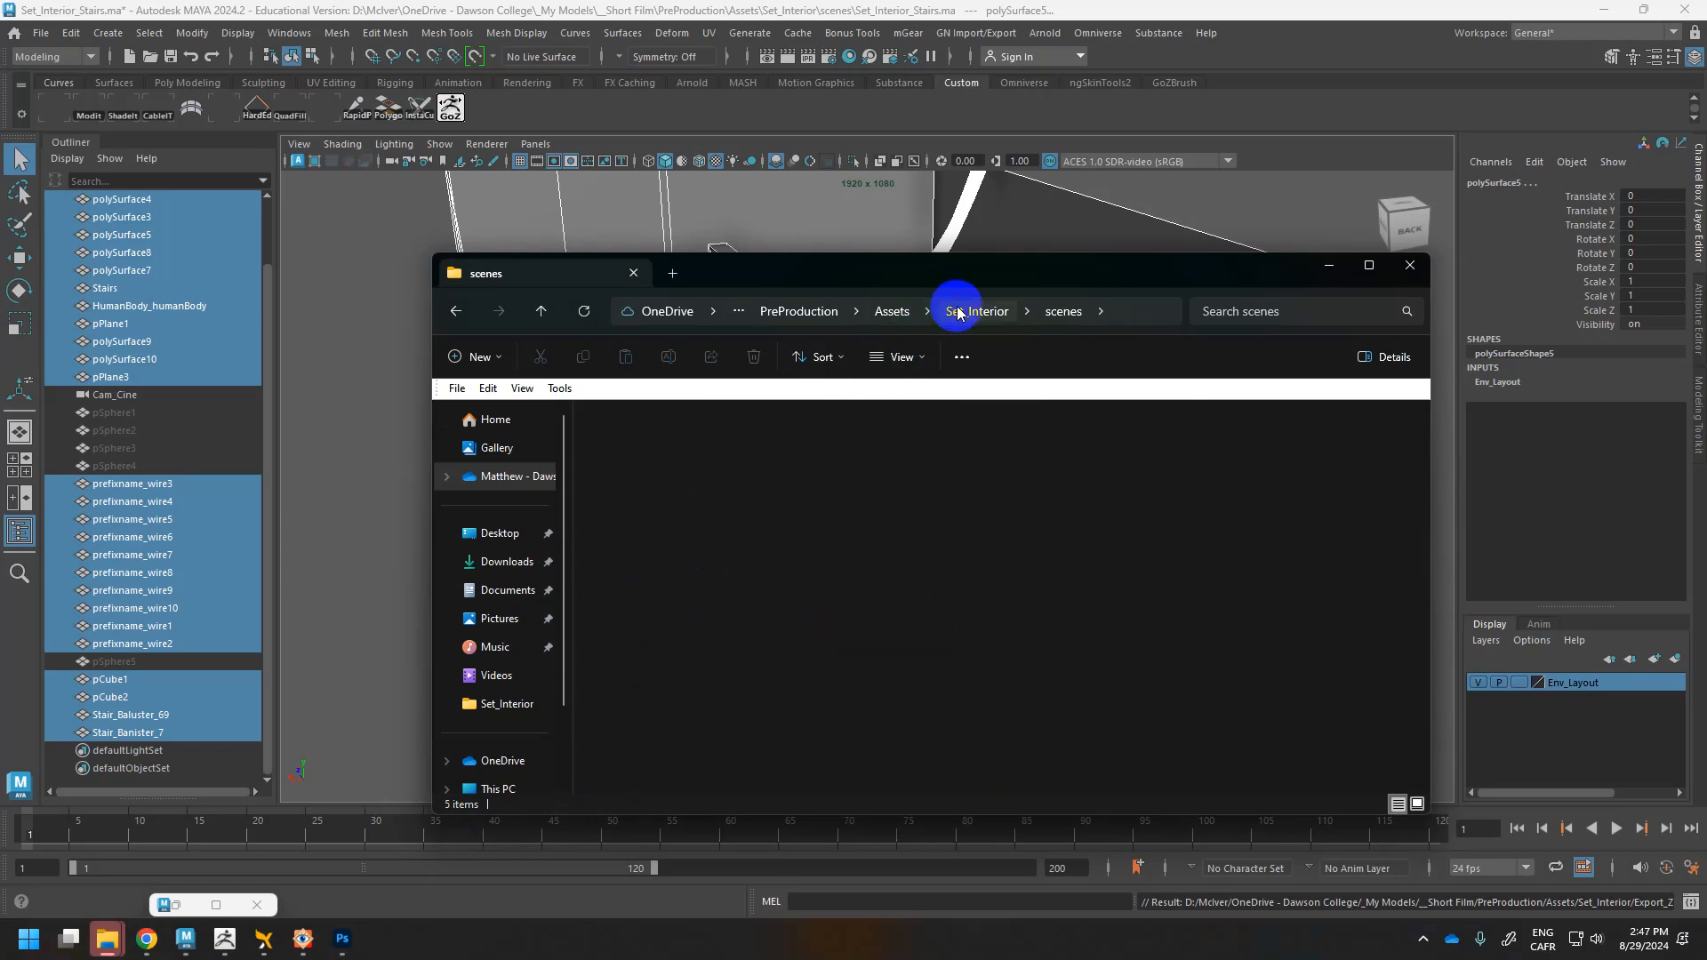
scroll(769, 570, "down", 2)
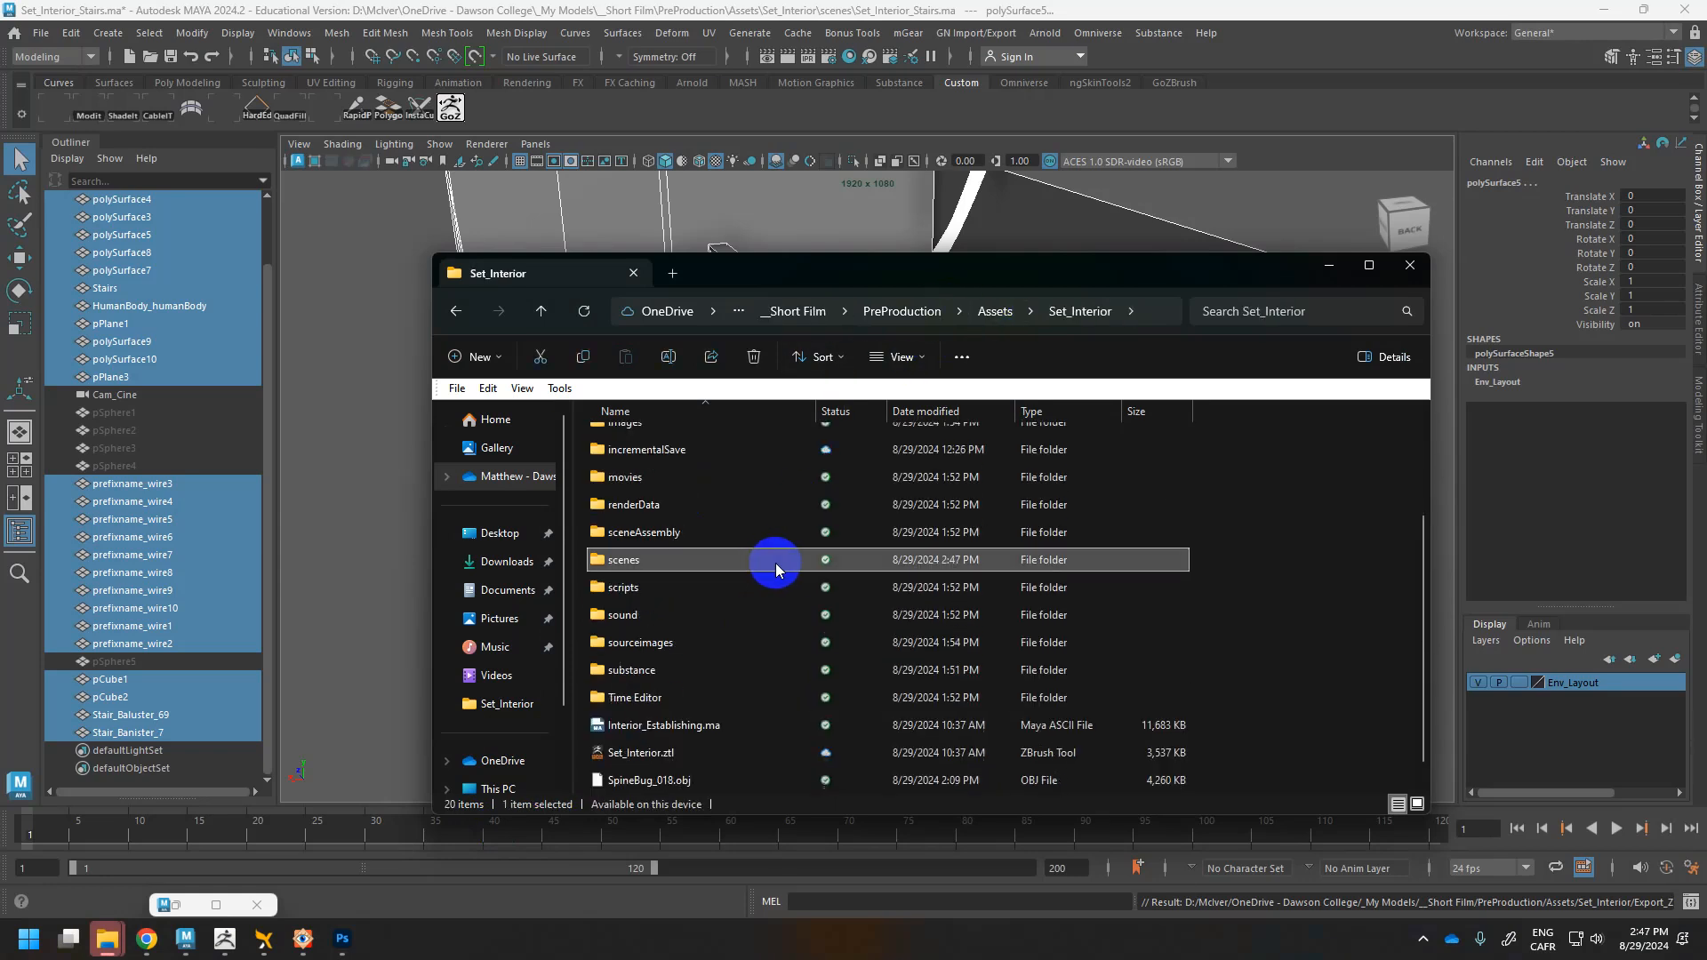
scroll(781, 564, "up", 2)
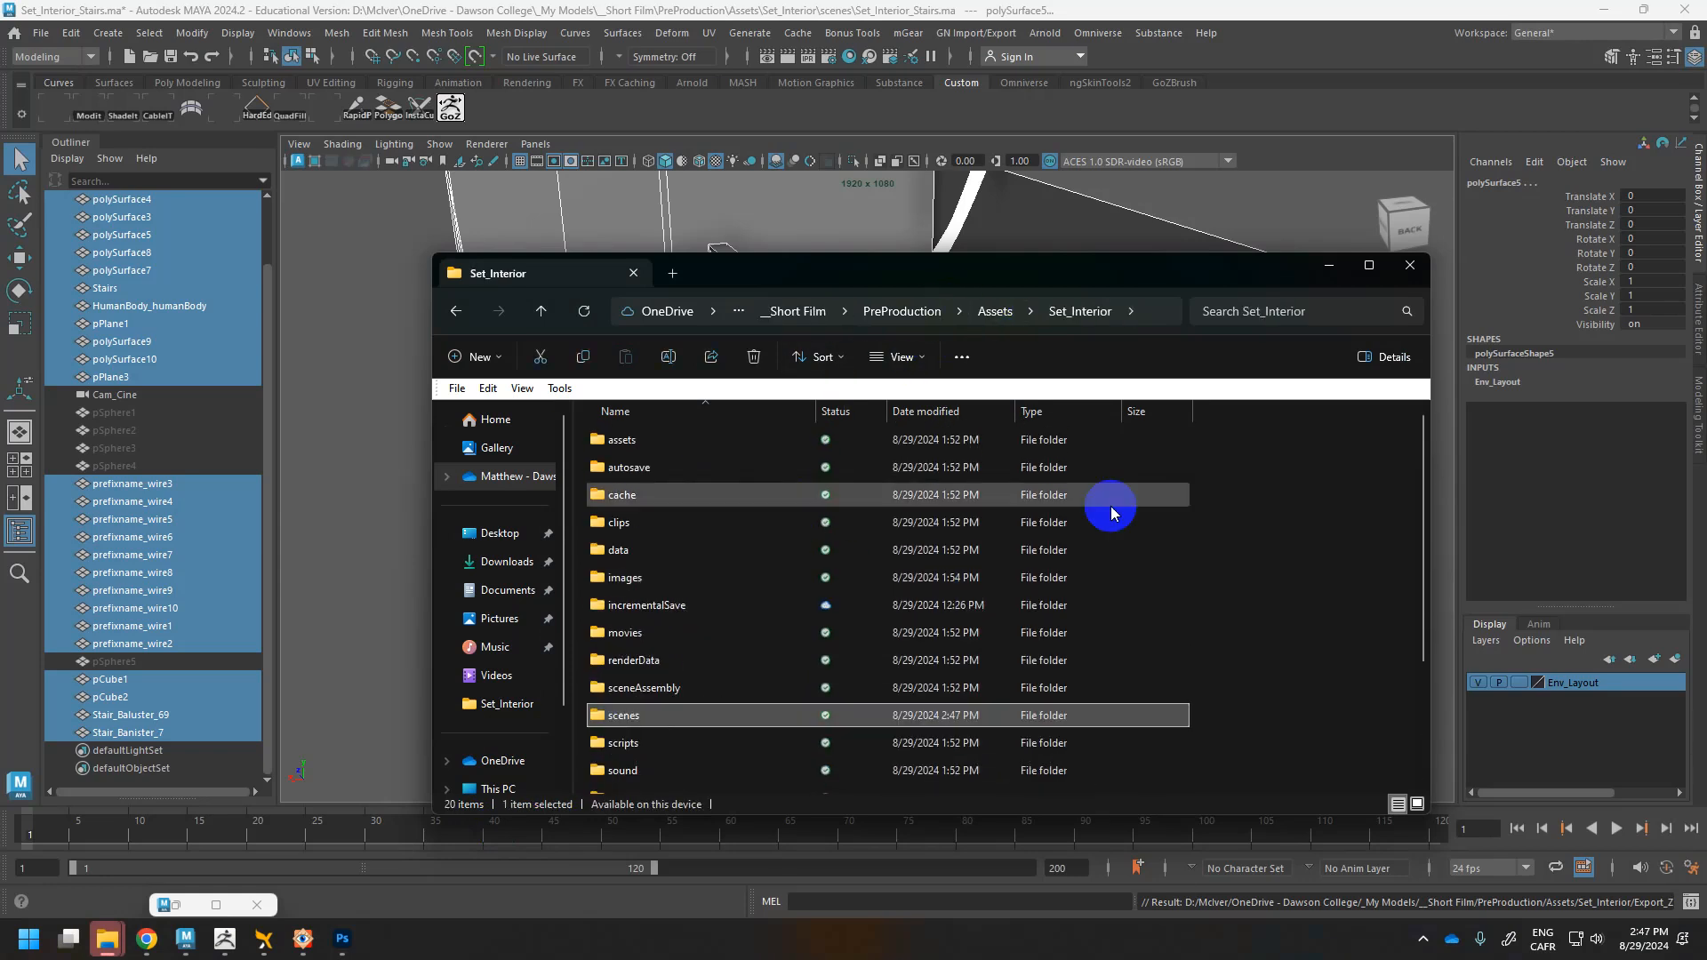
Switch to ZBrush, frame the set received through GoZ and orbit around it to inspect its objects
left_click(223, 944)
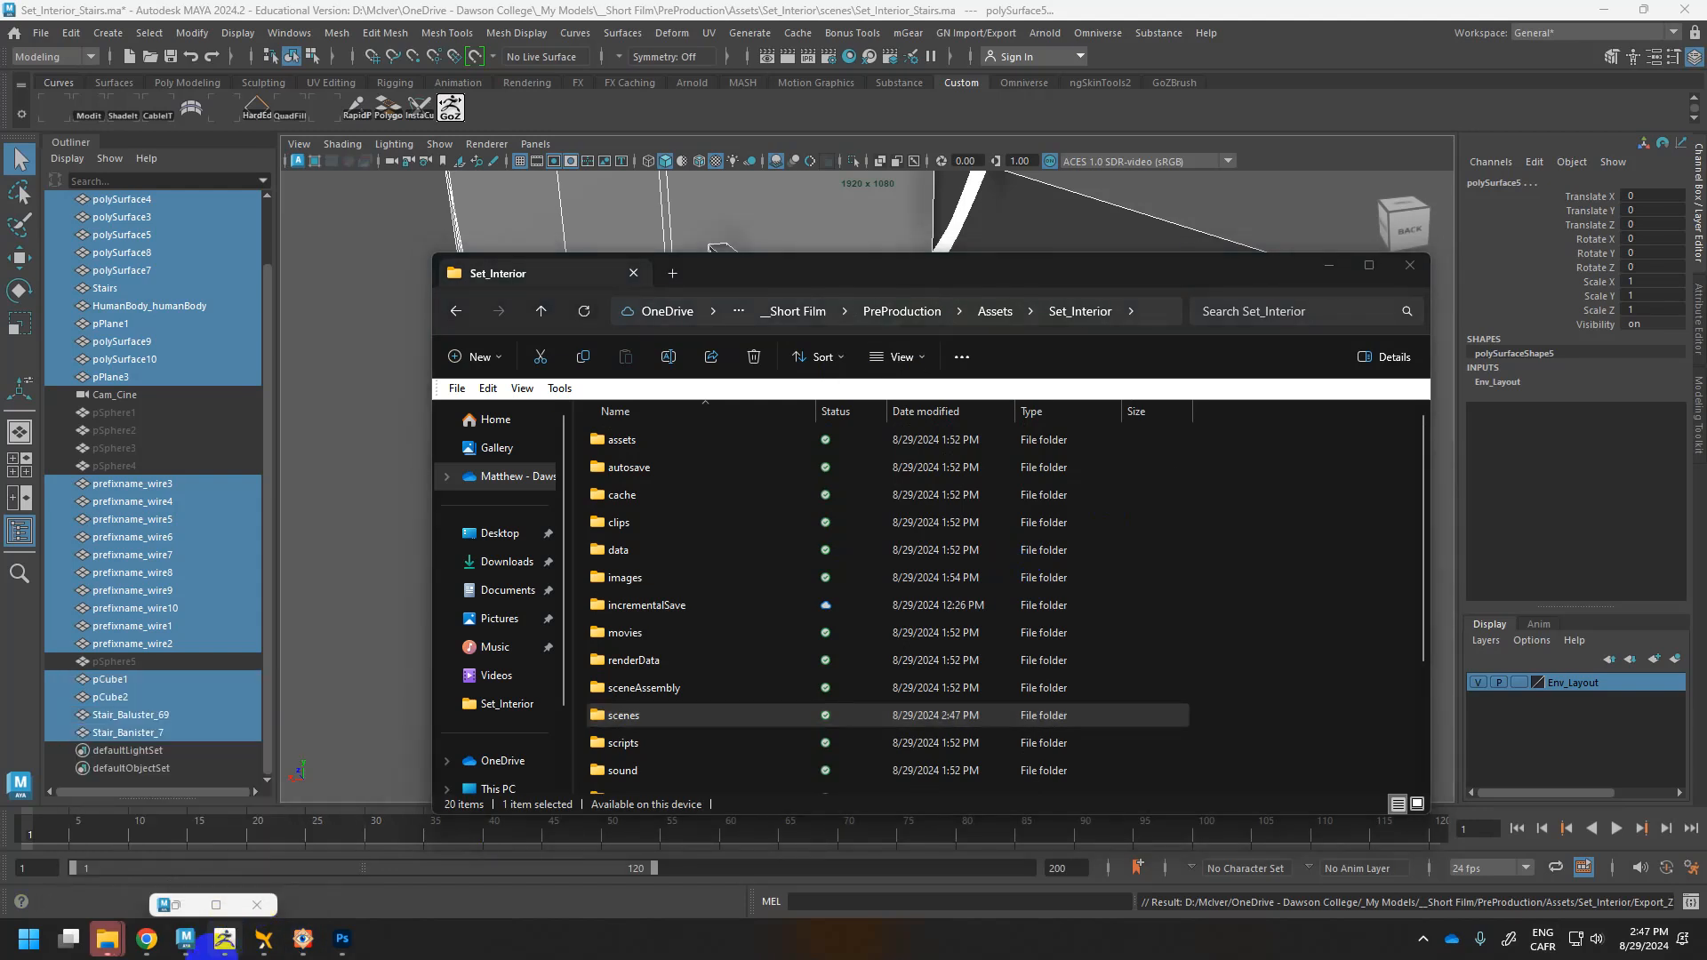
left_click(222, 946)
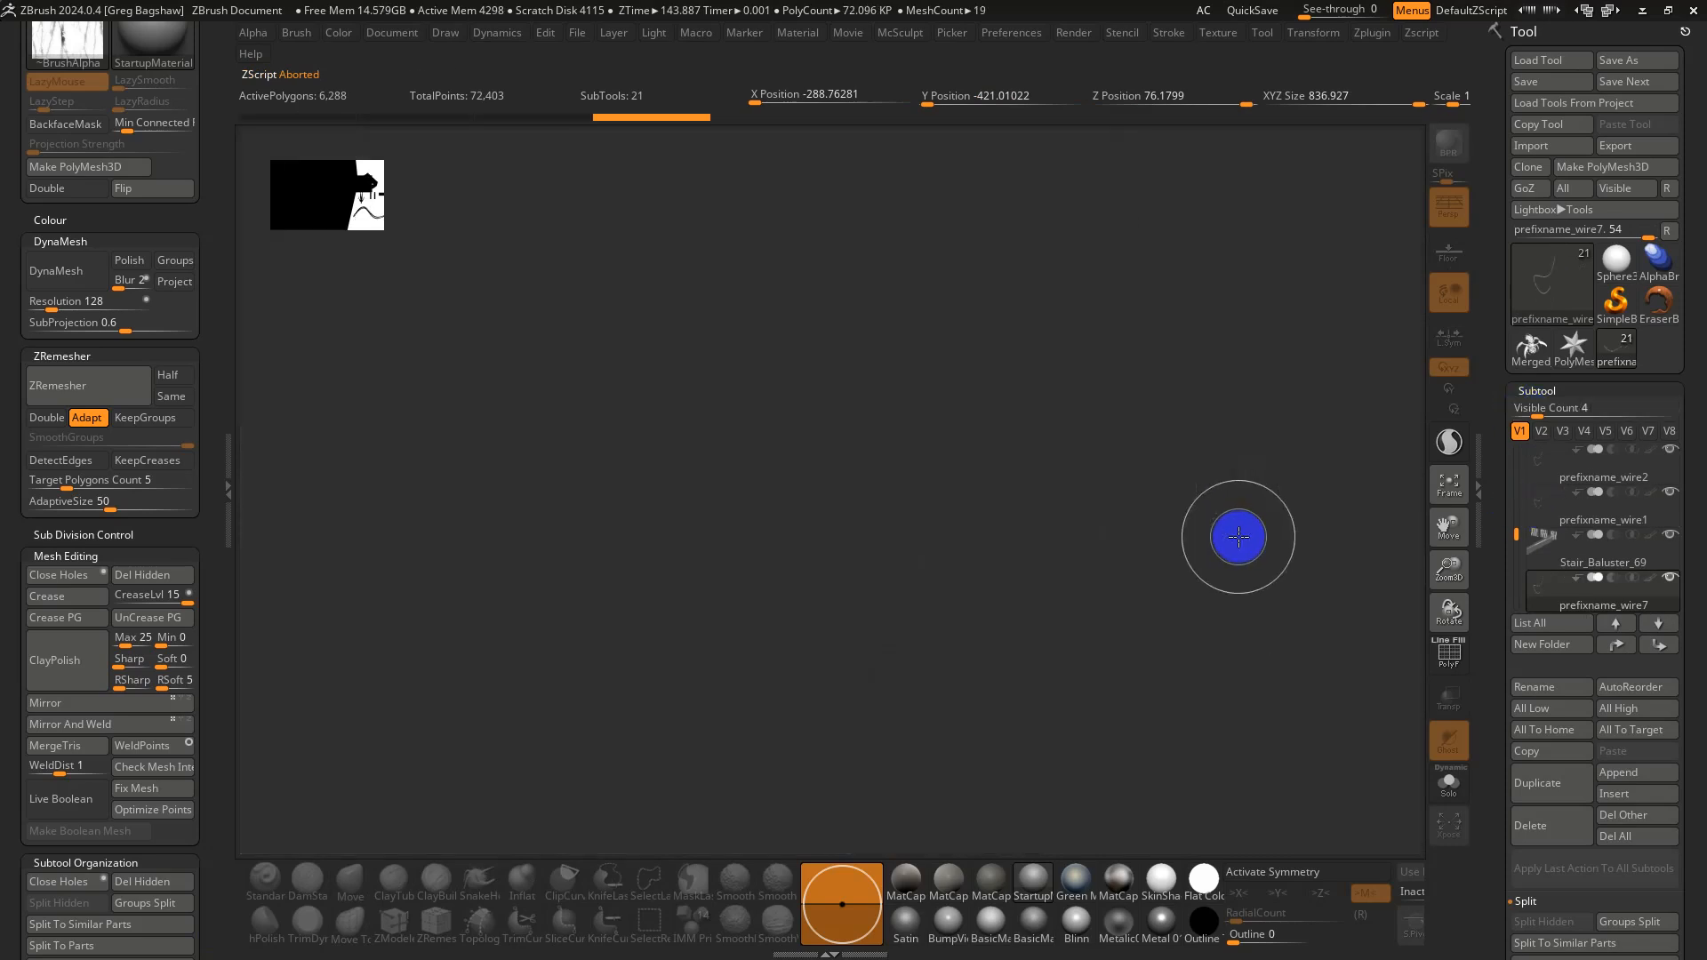
right_click_drag(1238, 537, 1172, 579)
key("f")
right_click_drag(1063, 499, 1333, 445)
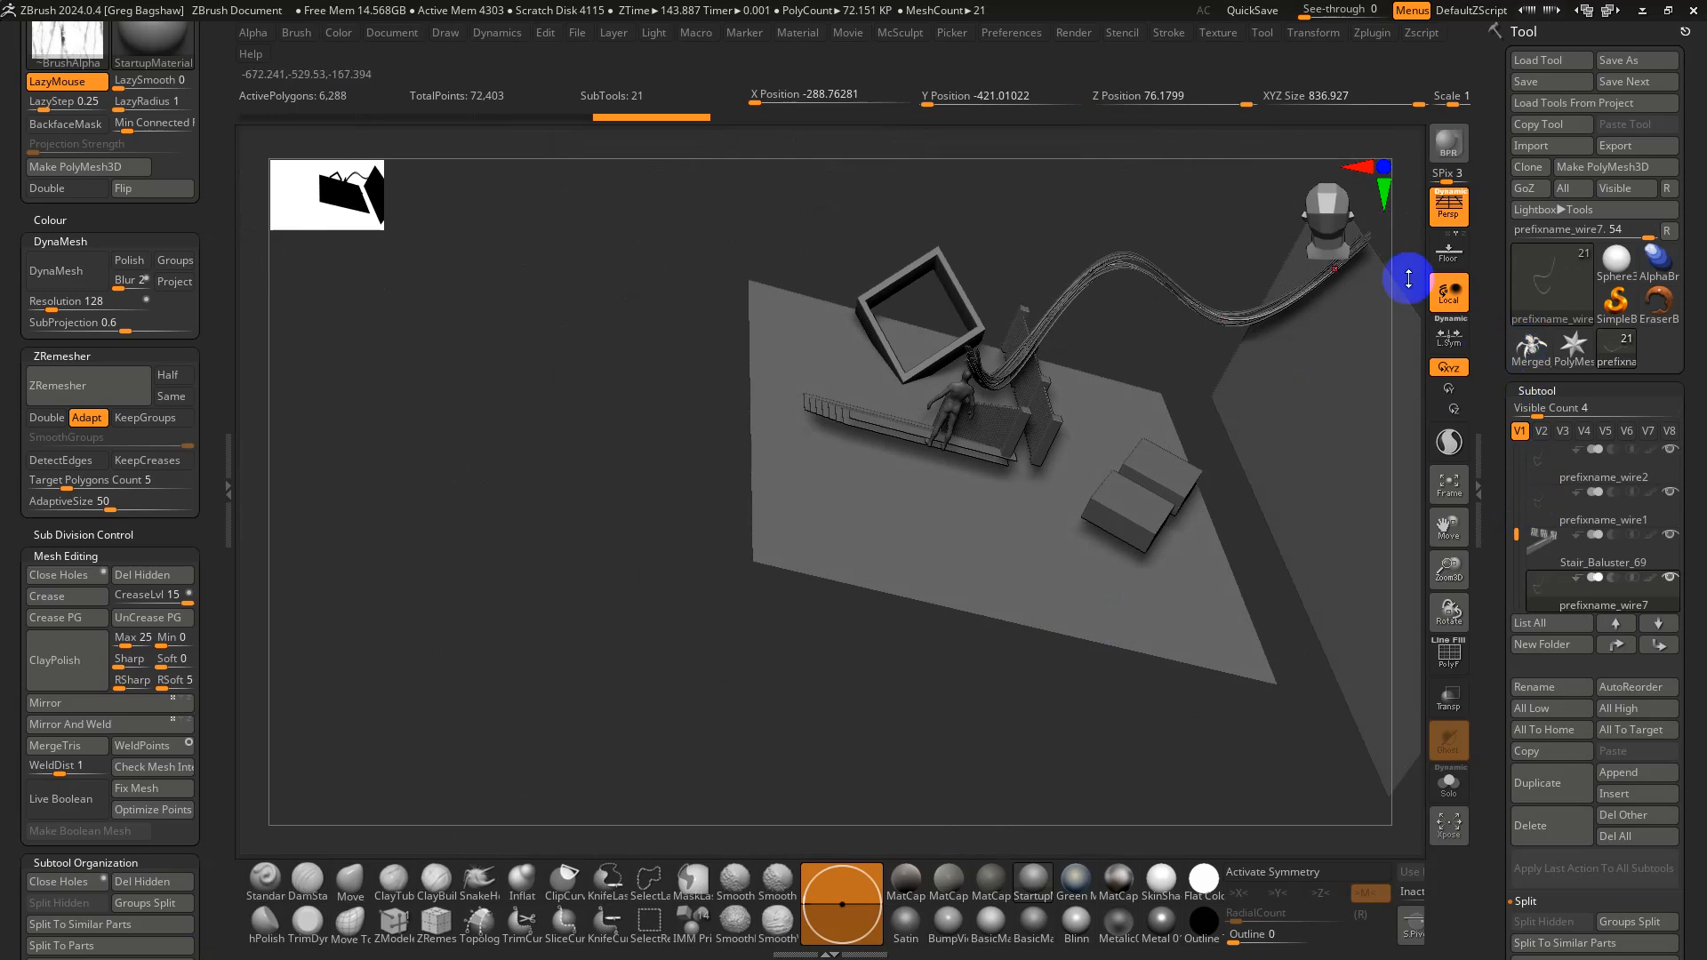
Switch to the PolyMesh3D star tool and start a mesh import, browsing from _My Models through __Short Film to the Set_Interior folder
left_click(1616, 259)
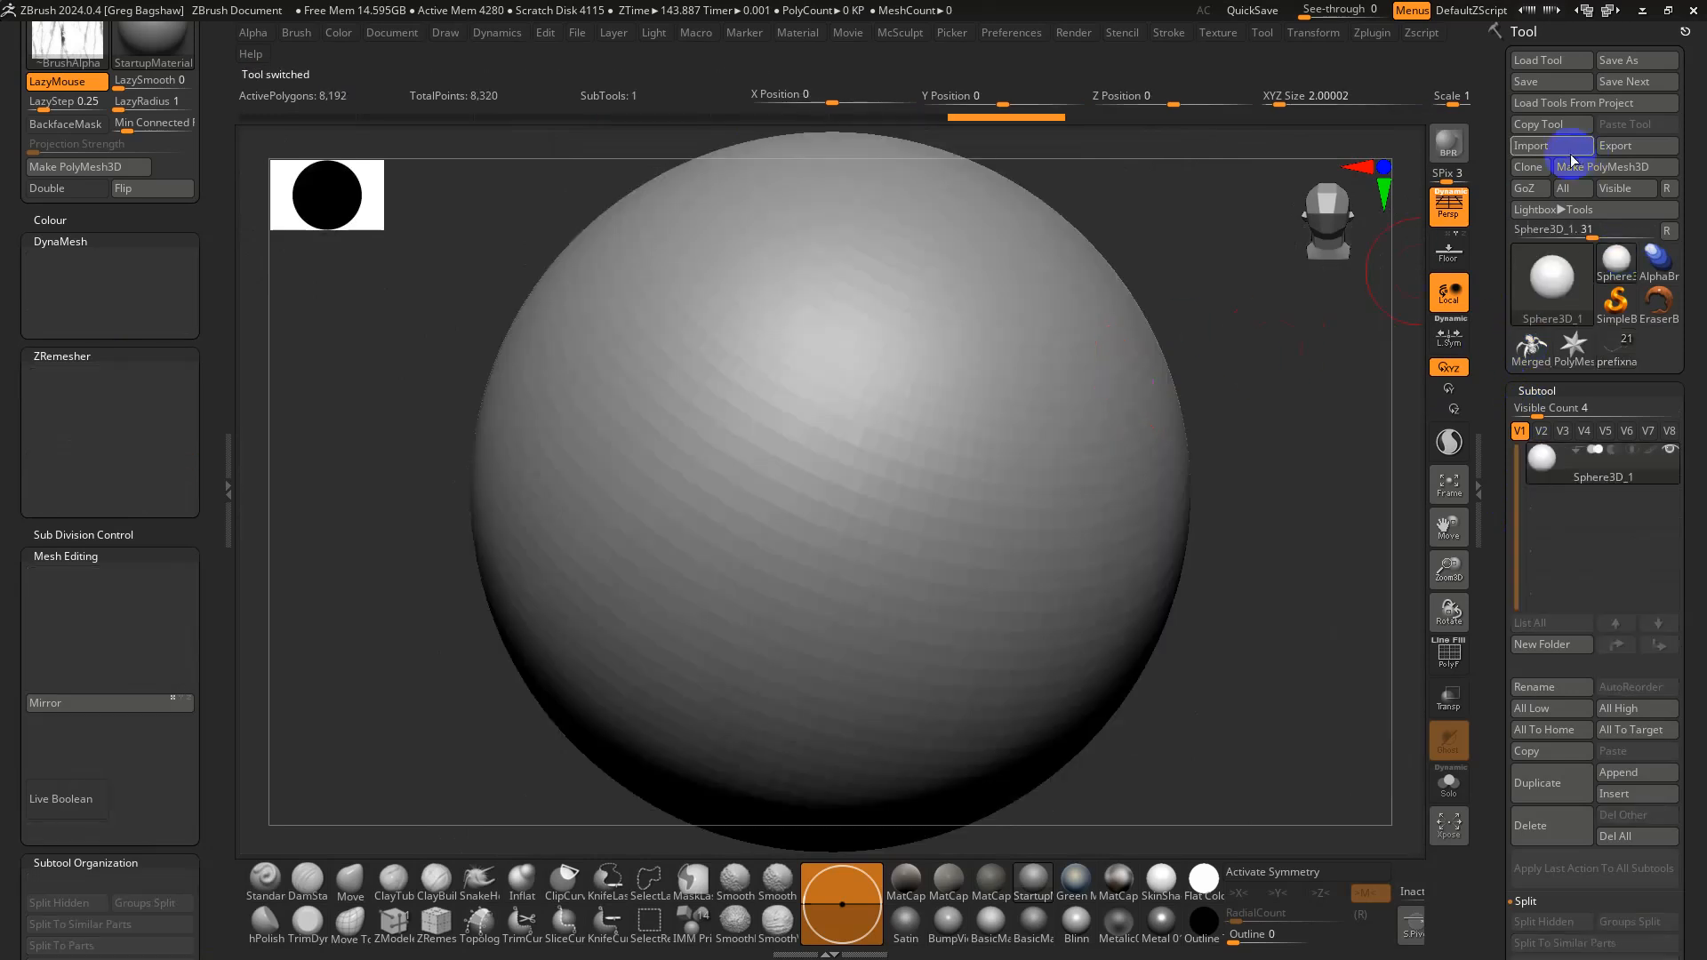
left_click(1550, 149)
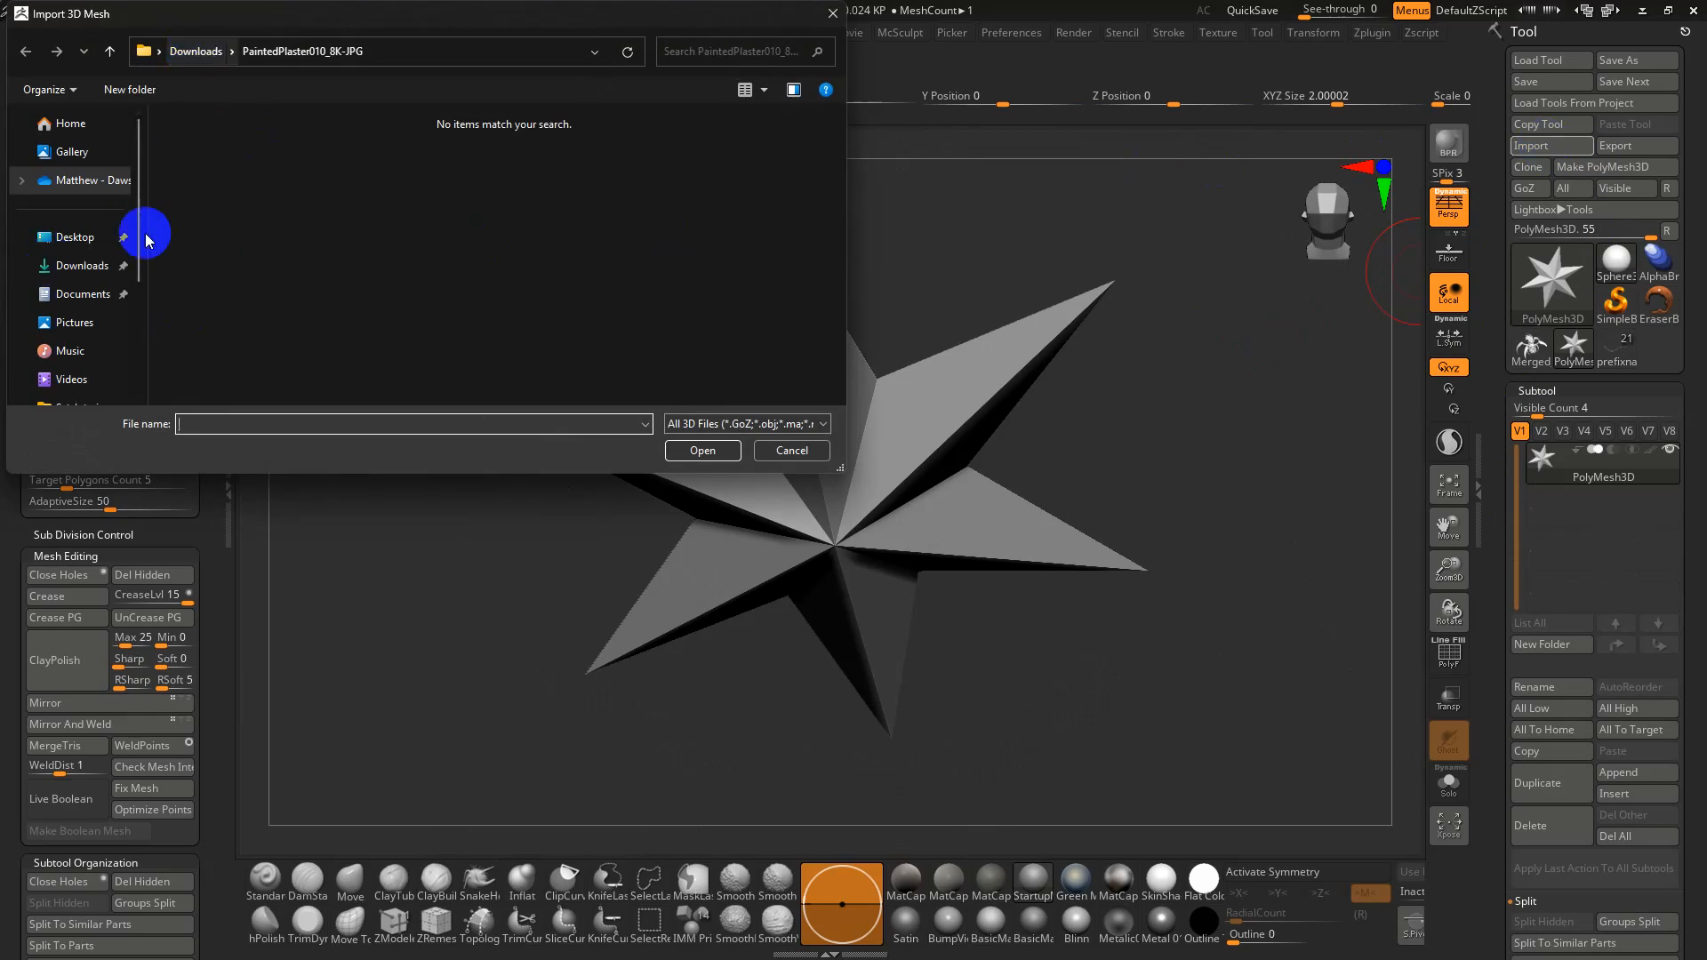
left_click(88, 180)
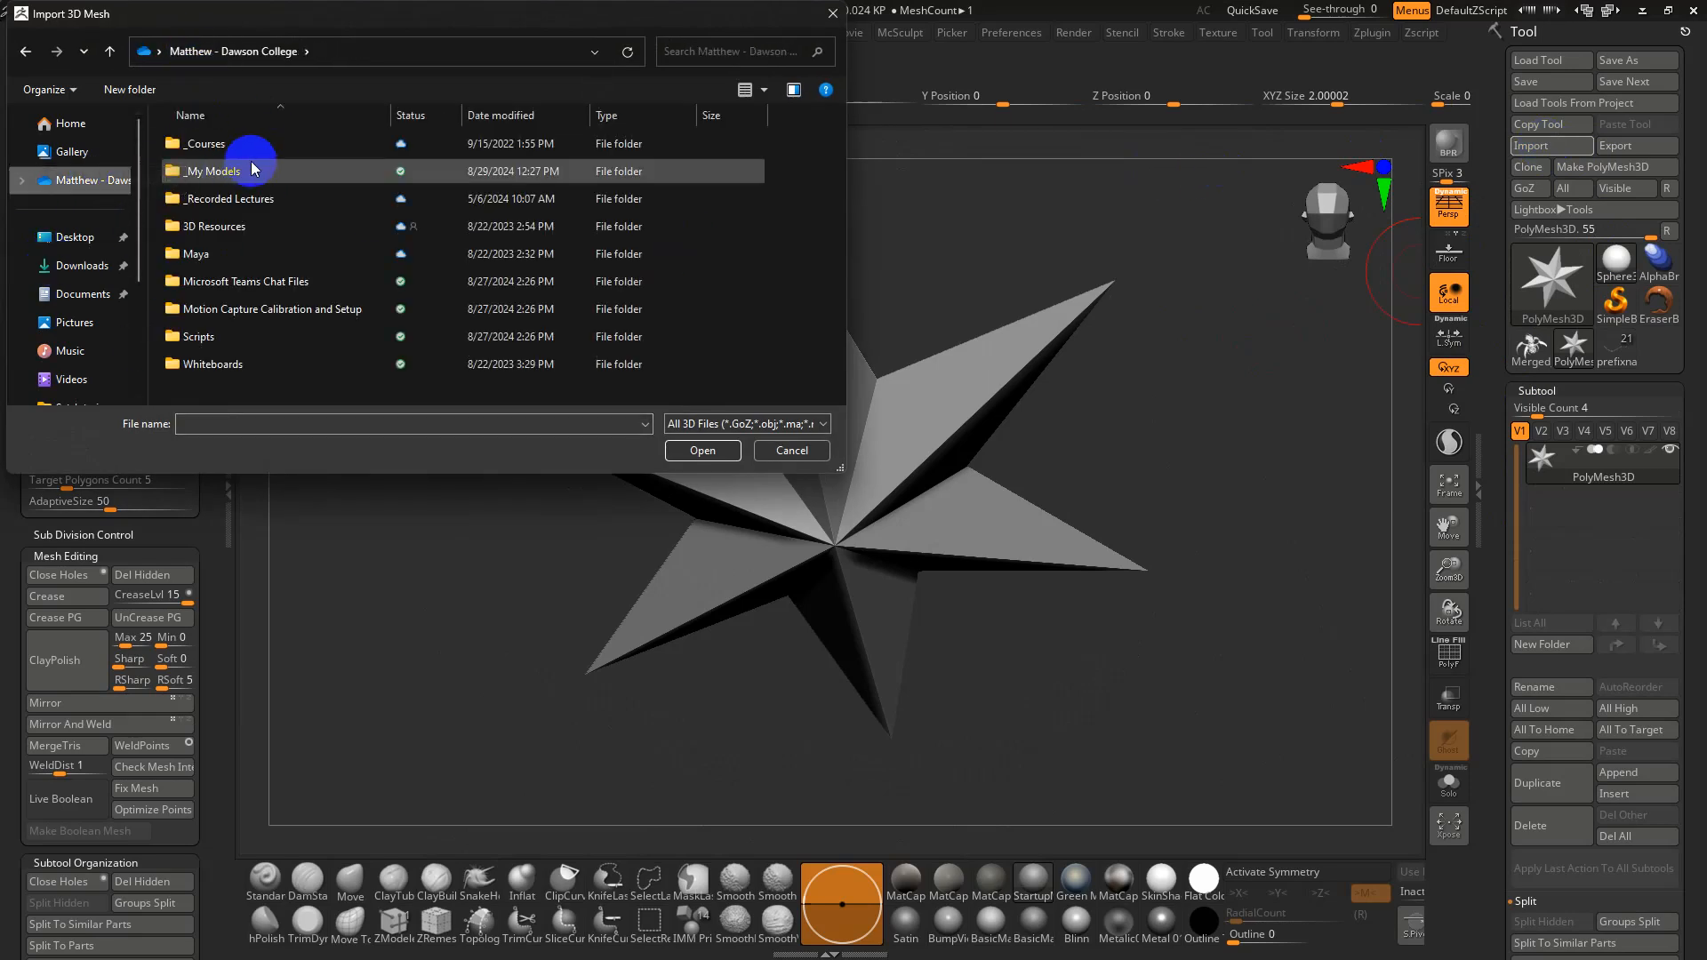
double_click(252, 169)
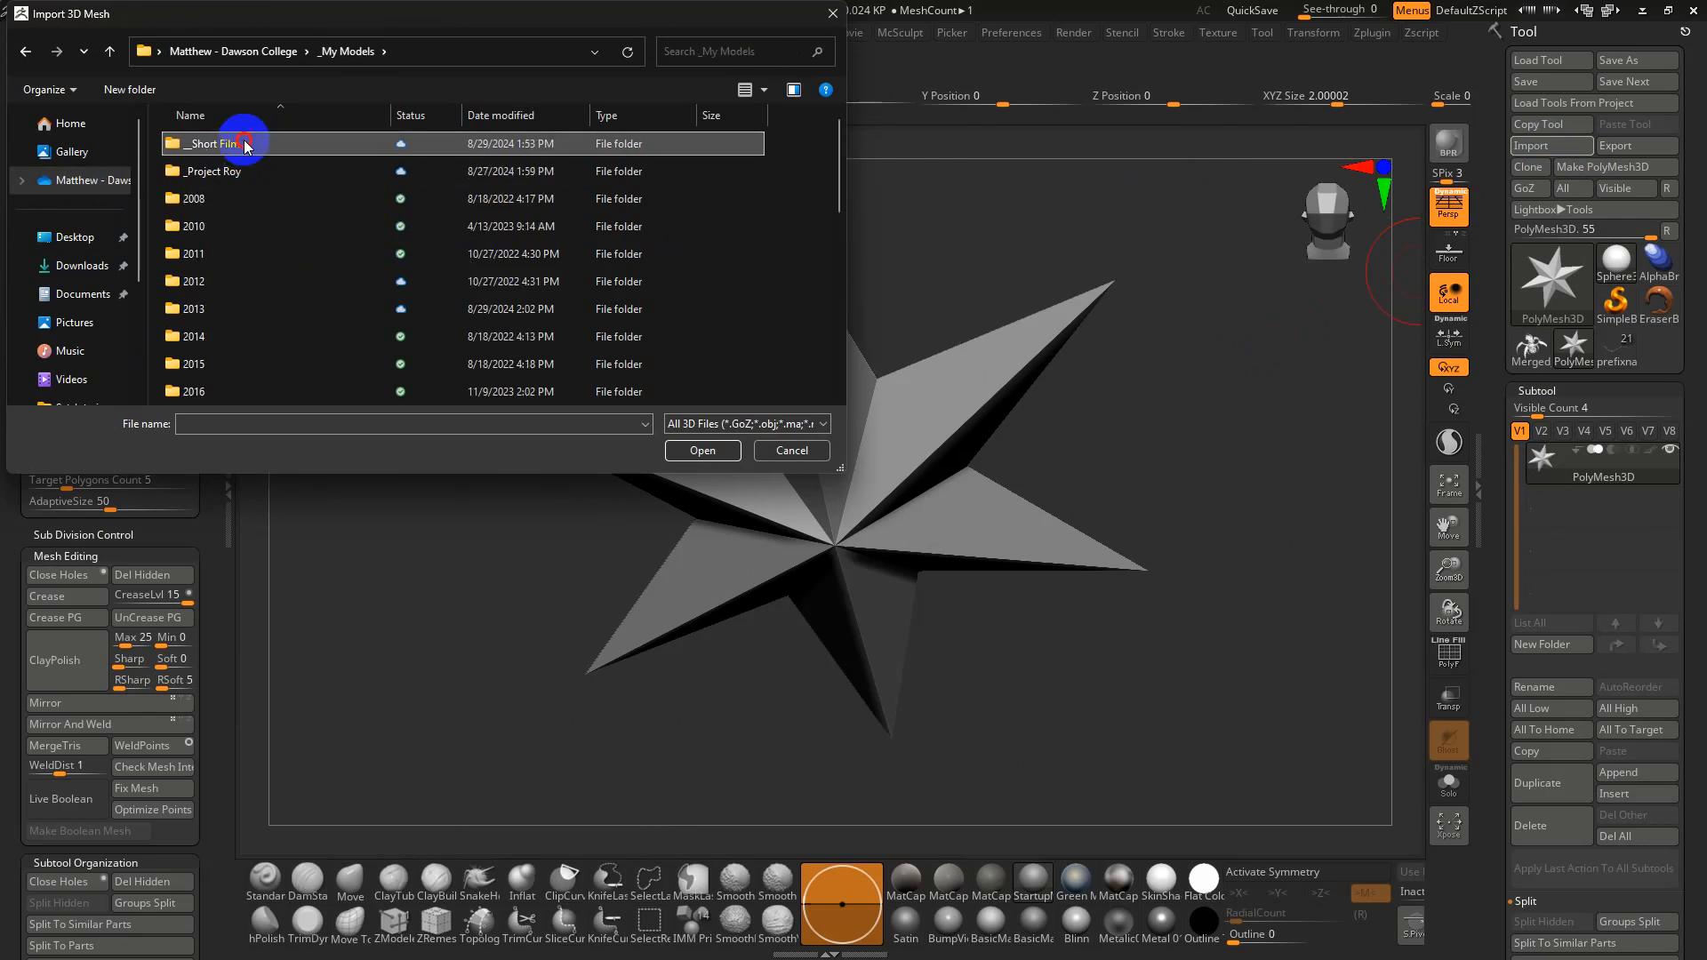
double_click(245, 144)
double_click(211, 145)
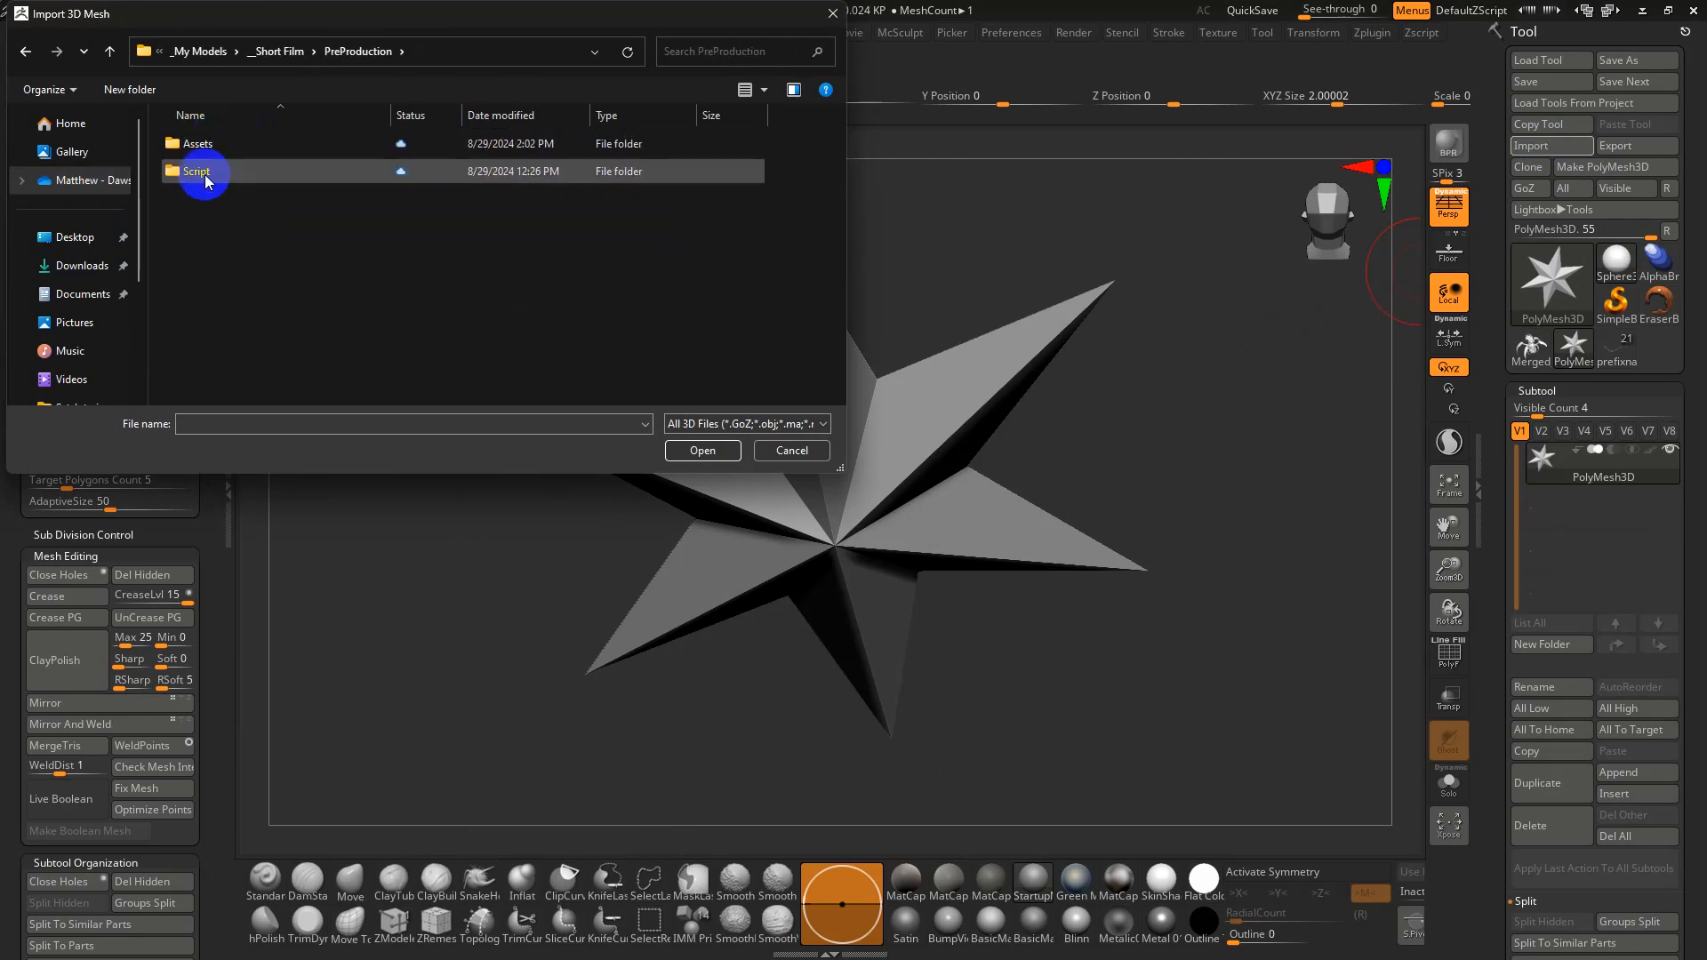
double_click(199, 143)
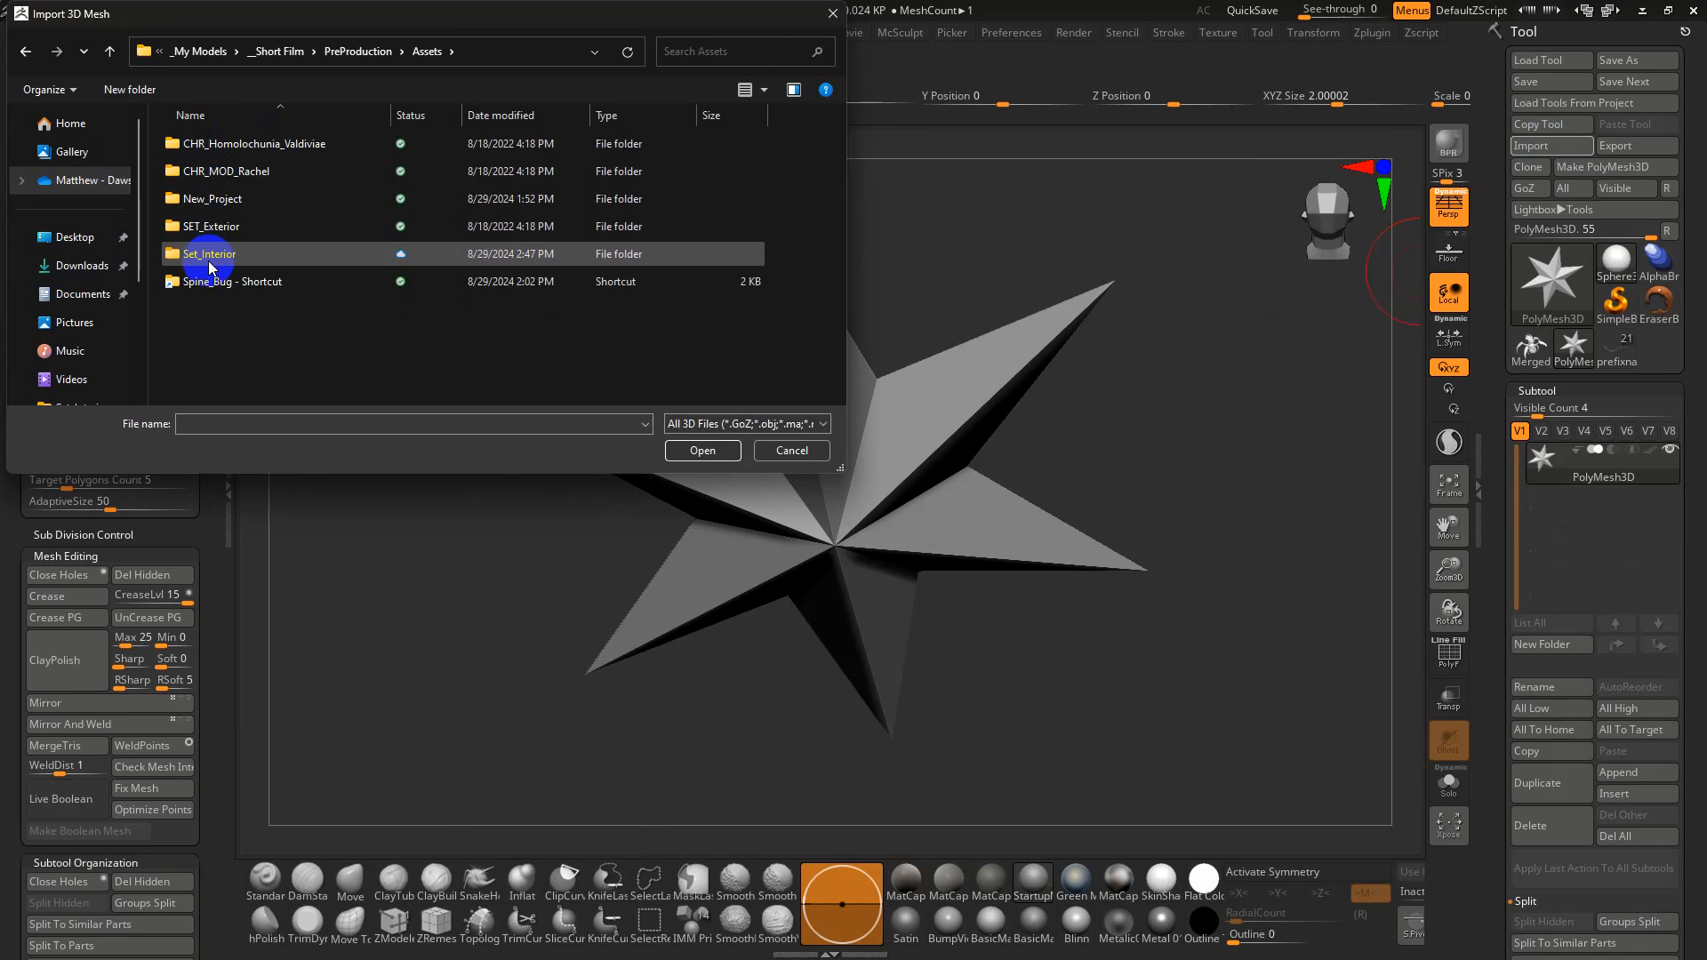
double_click(211, 256)
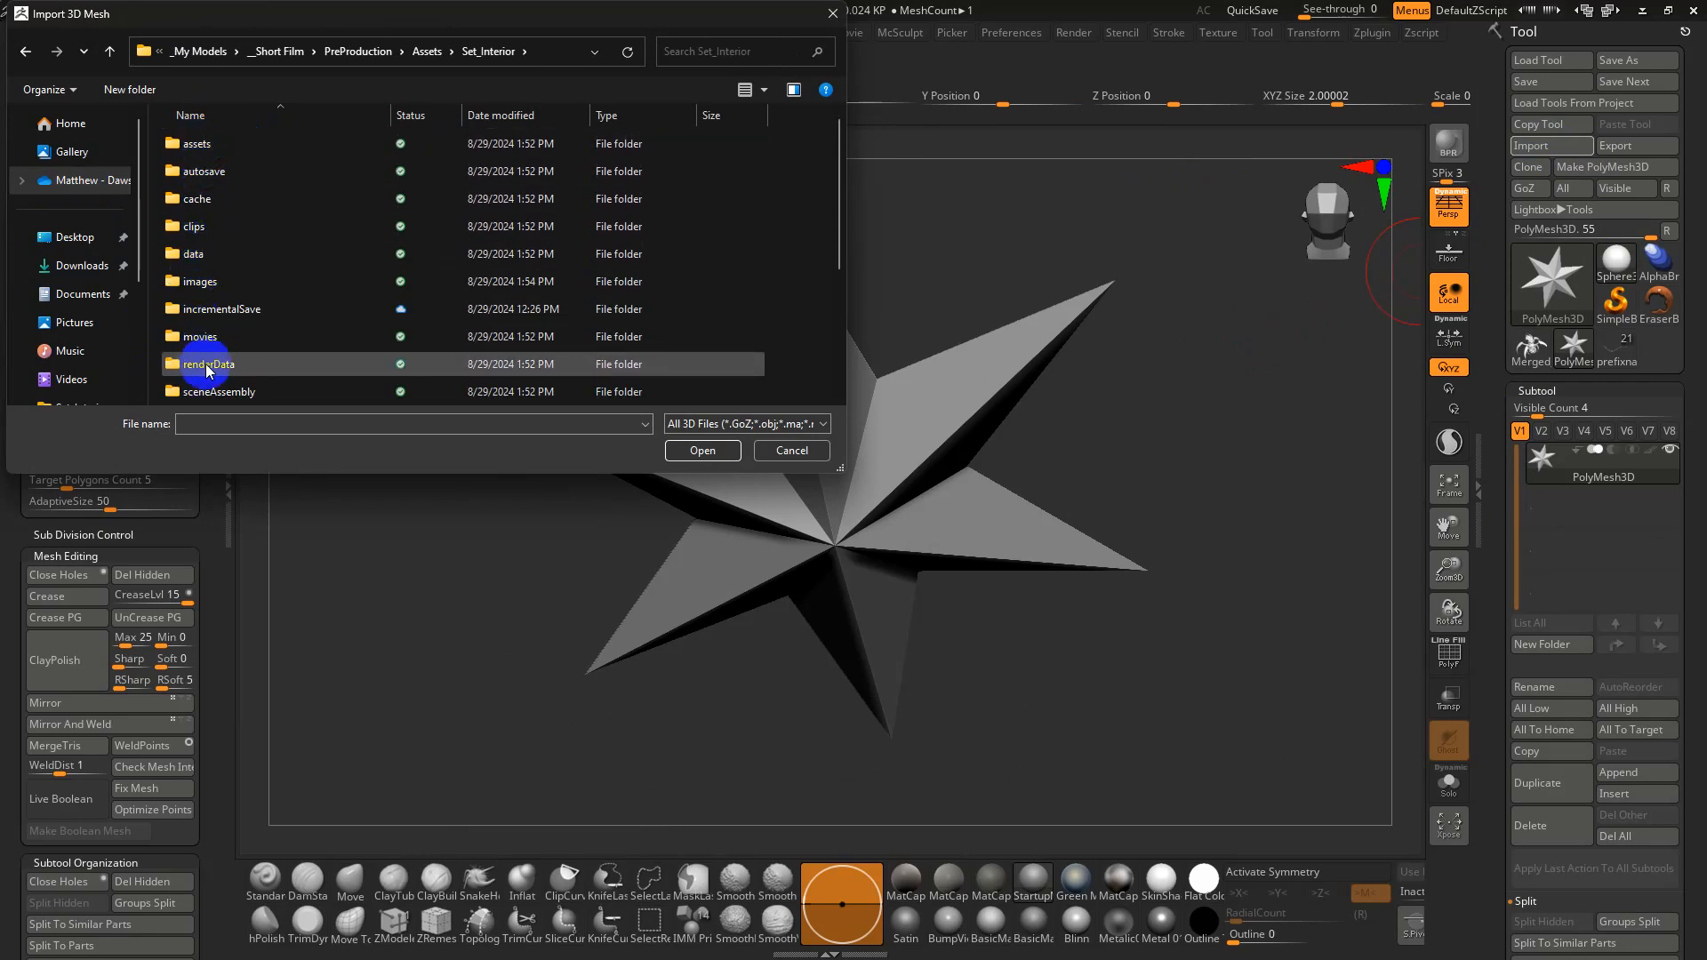
Import Export_Zbrush.obj from the scenes folder and orbit around the imported set
scroll(214, 356, "down", 2)
left_click(228, 257)
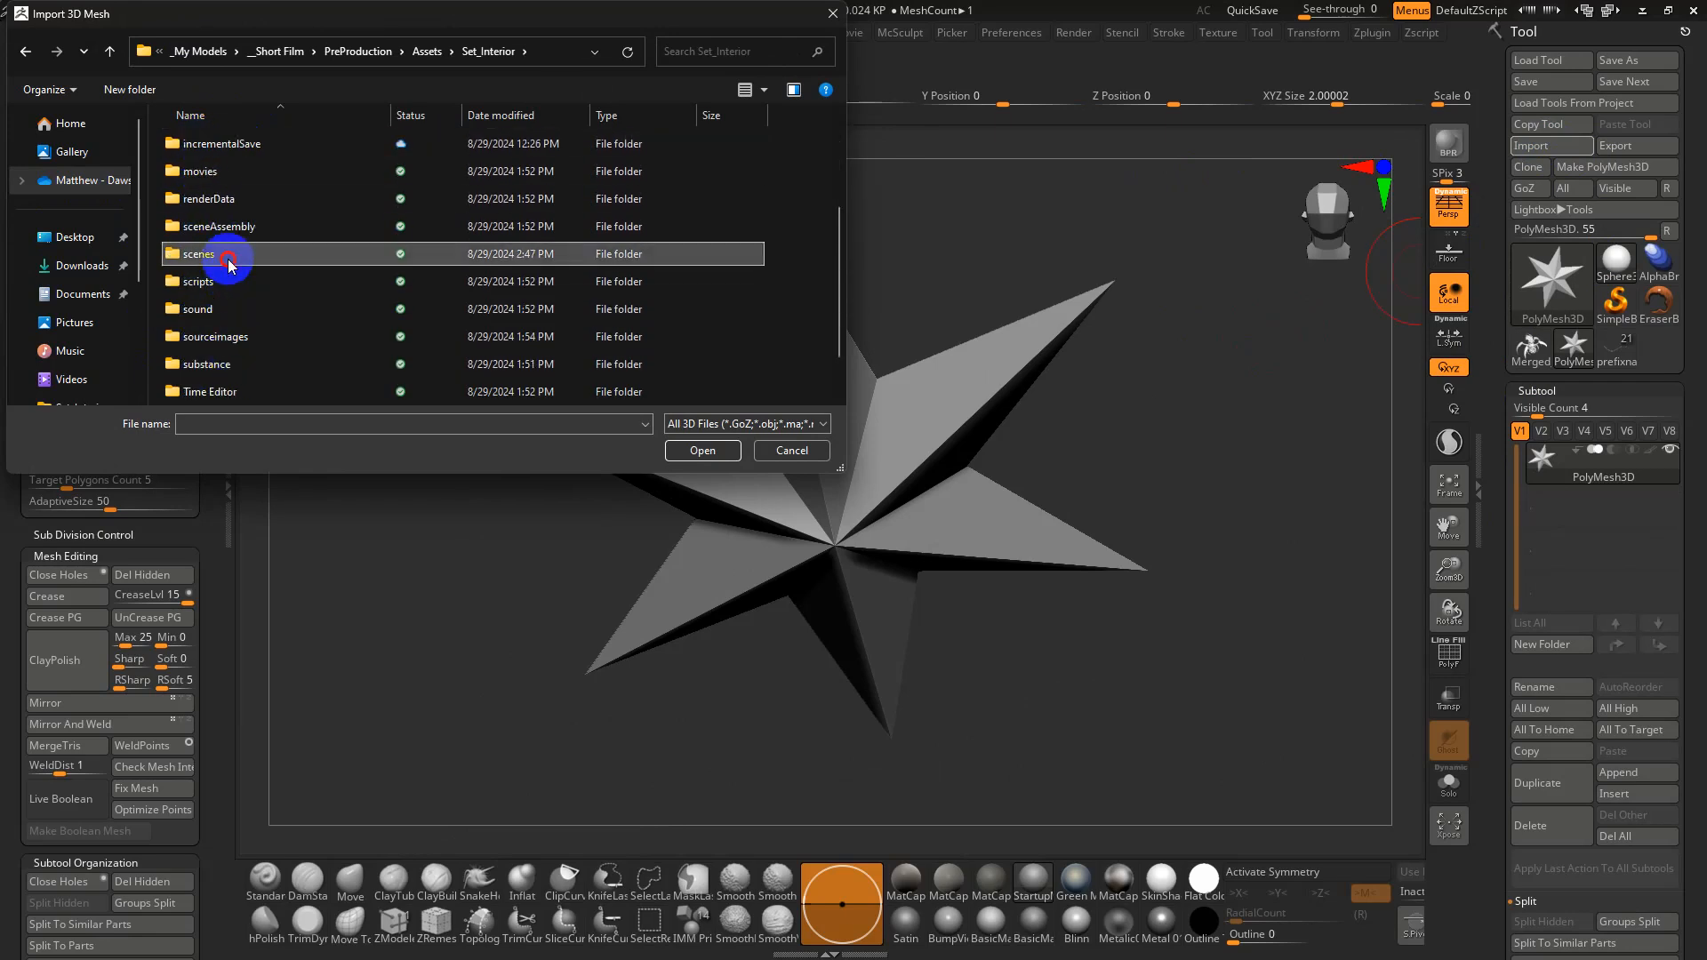
double_click(229, 258)
left_click(227, 233)
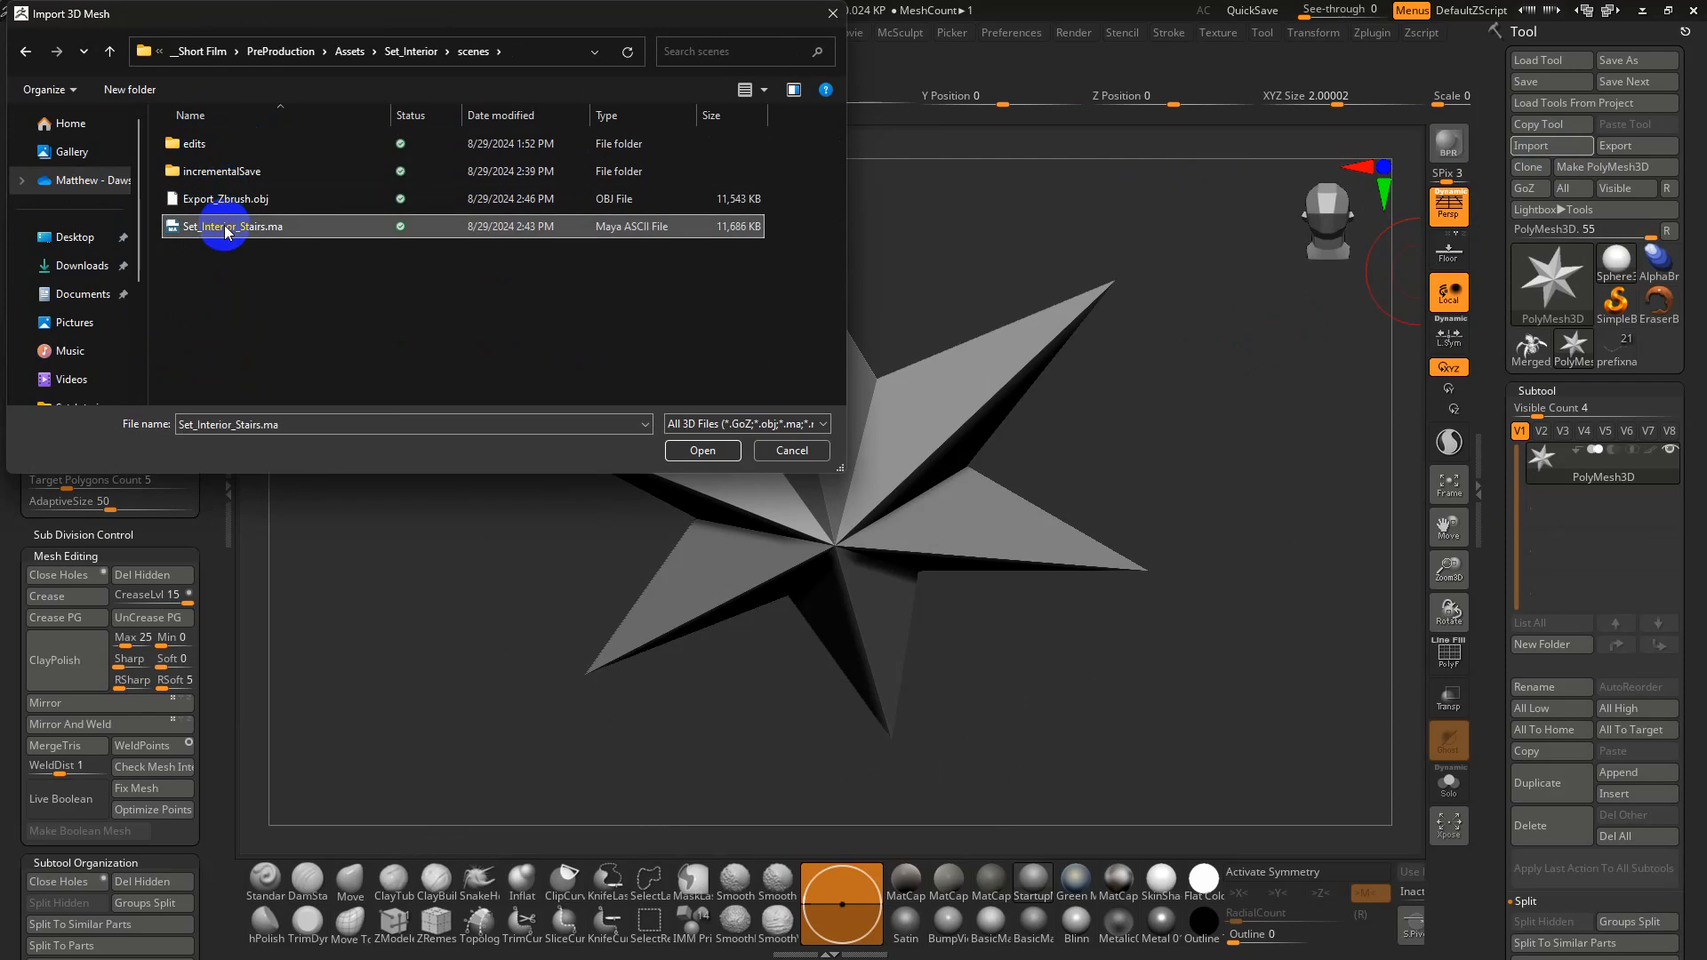
double_click(225, 199)
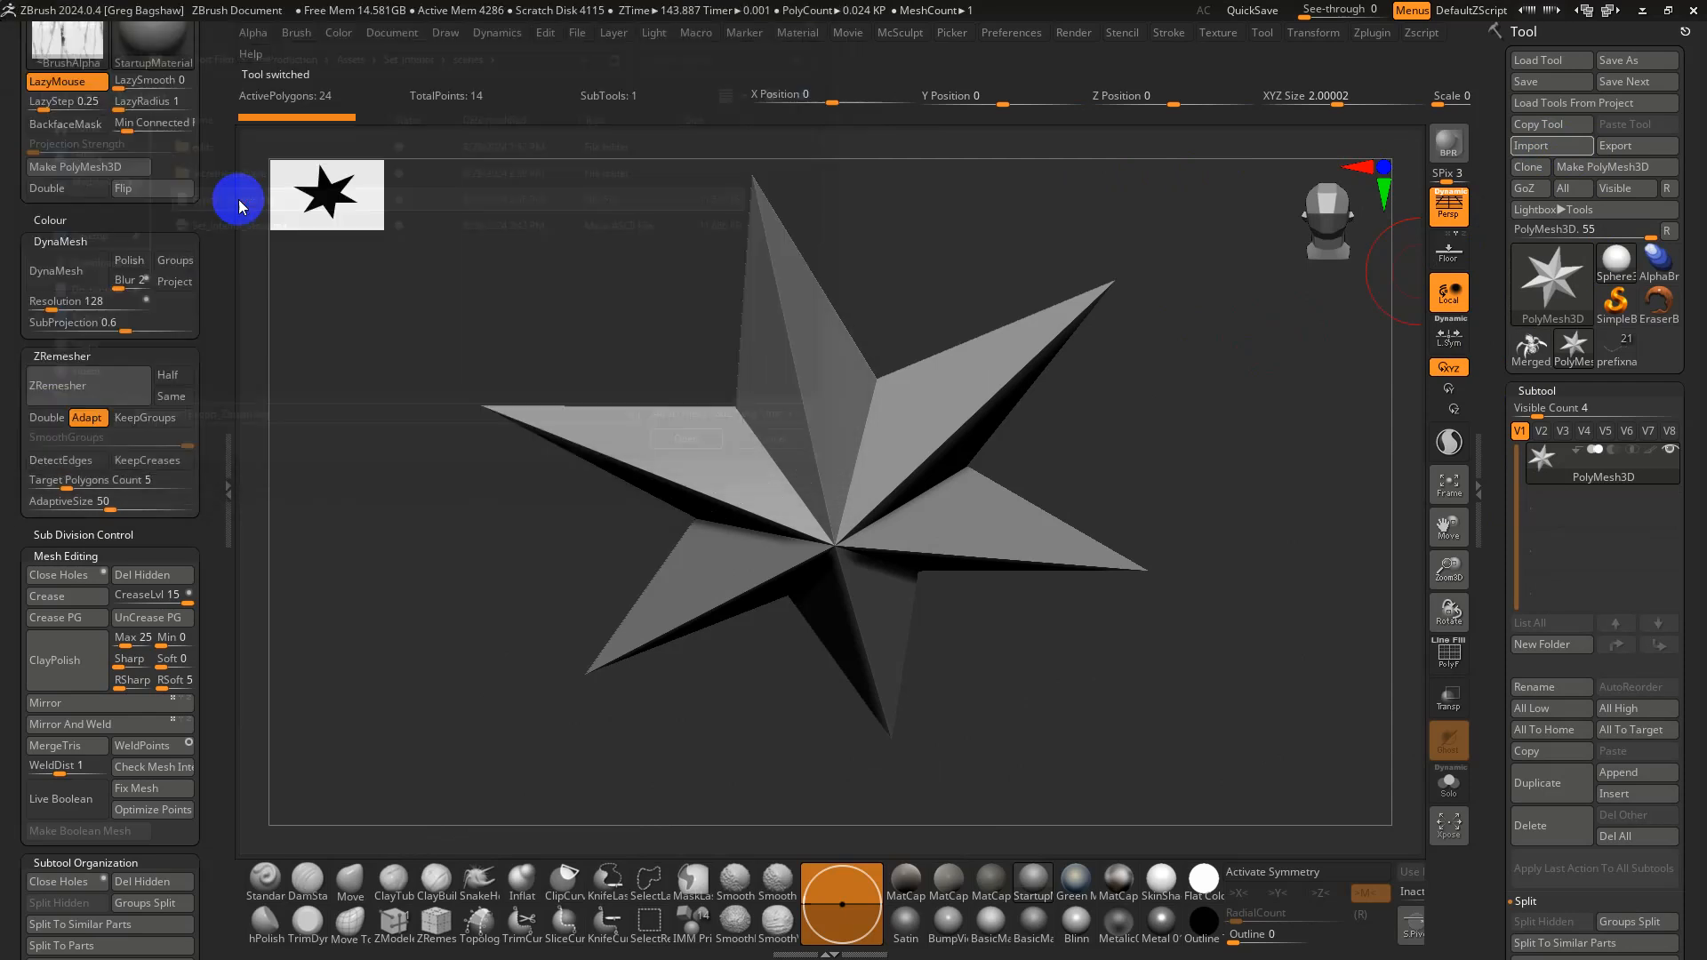
left_click_drag(1055, 523, 983, 545)
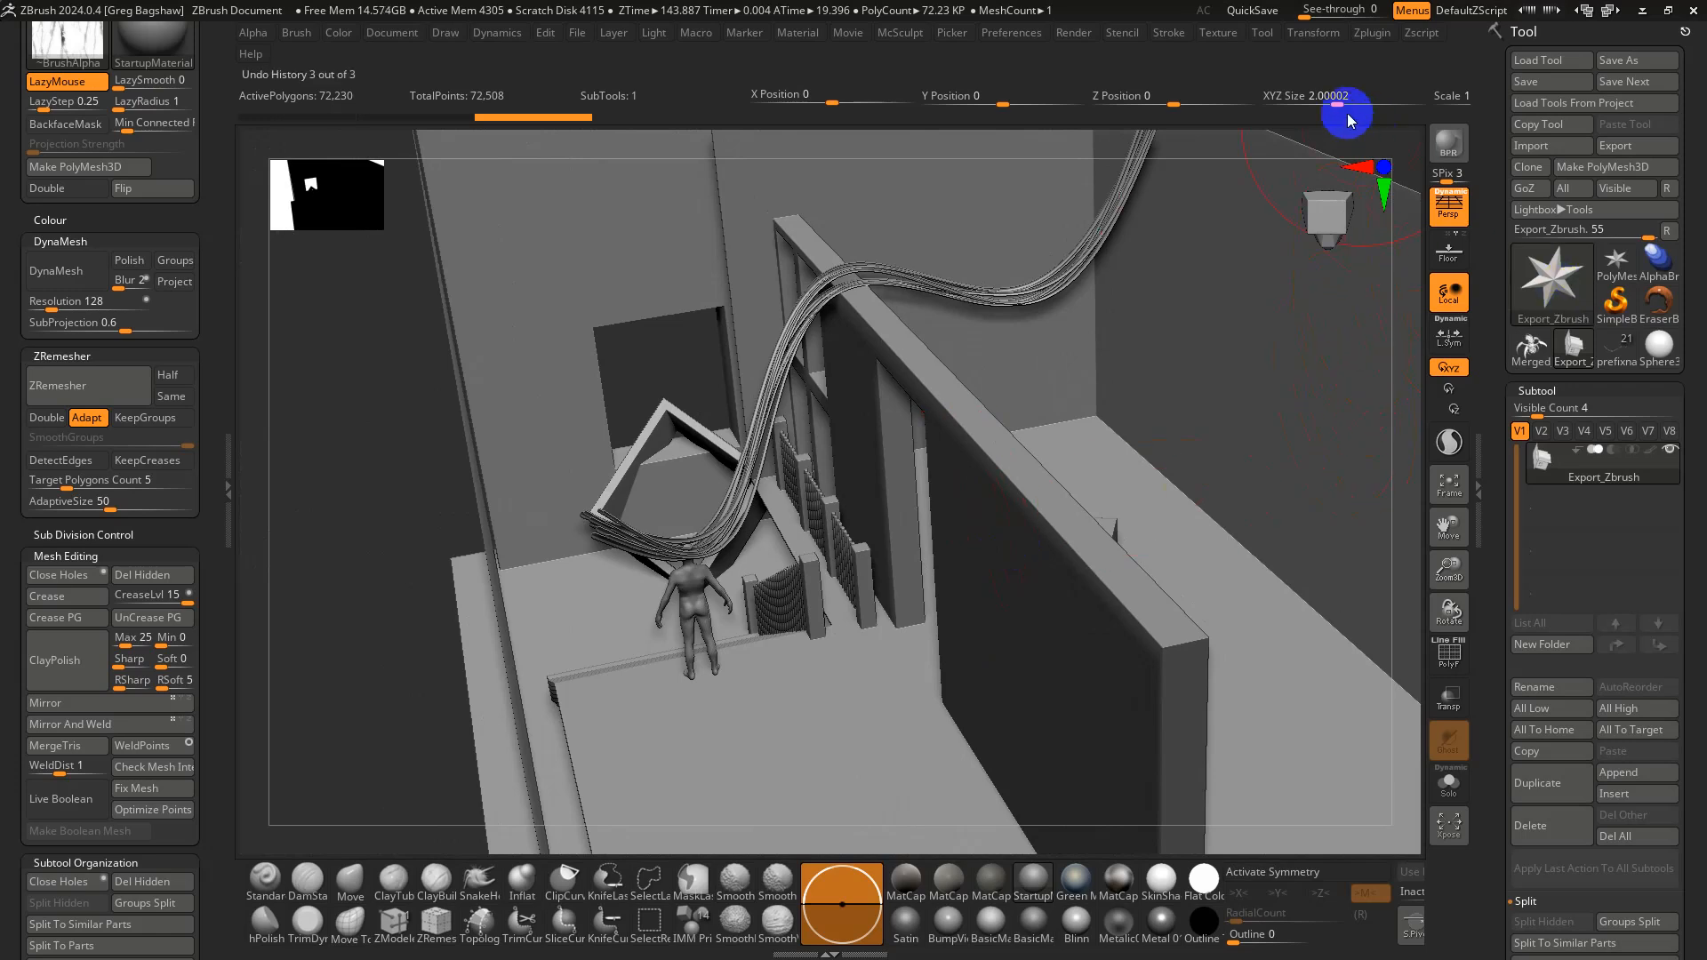
Switch to the Cube3D primitive, lower the draw size and frame the cube on the canvas
left_click(1537, 281)
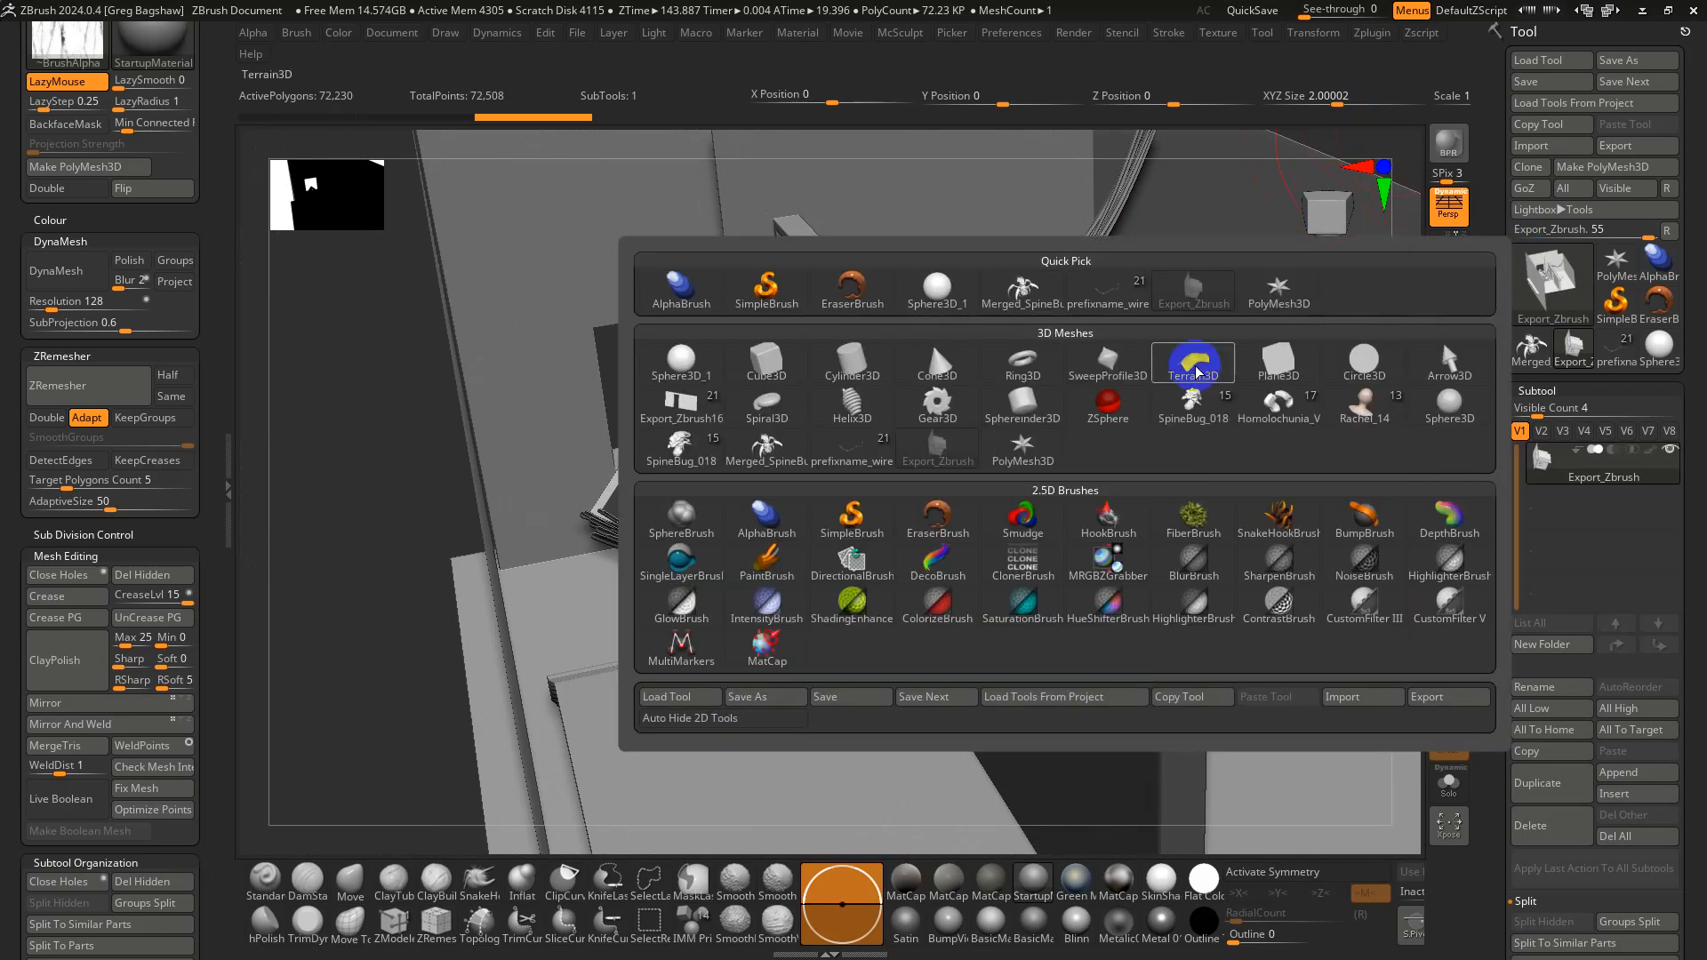
left_click(765, 362)
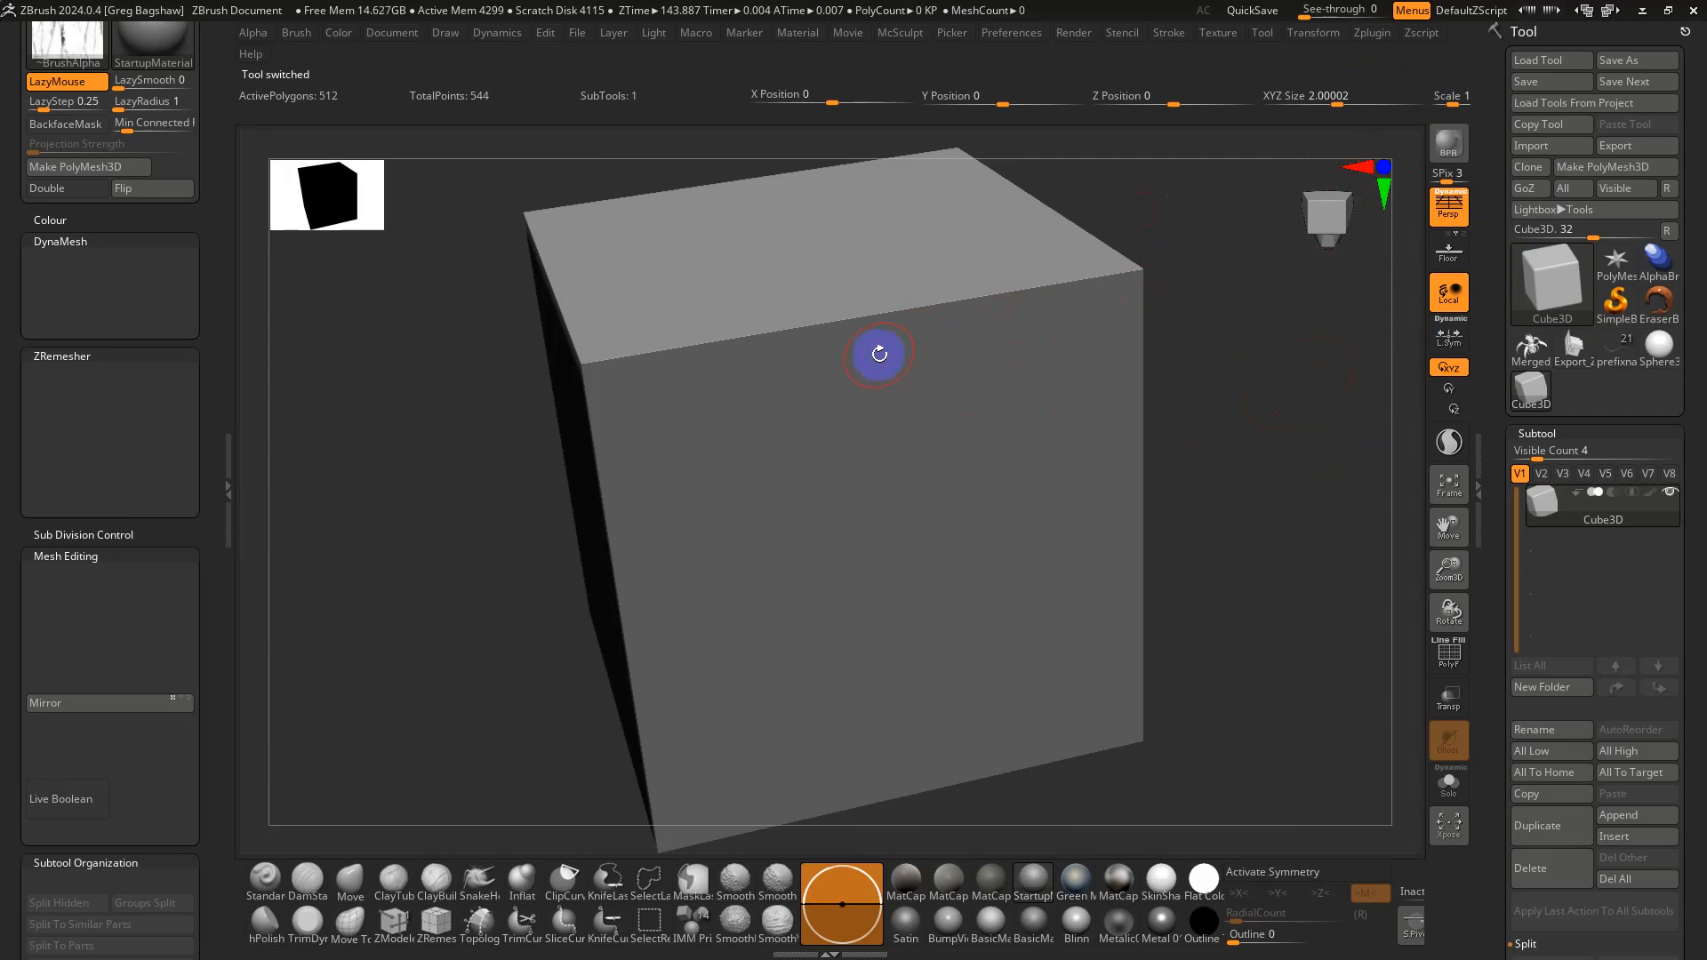
key("s")
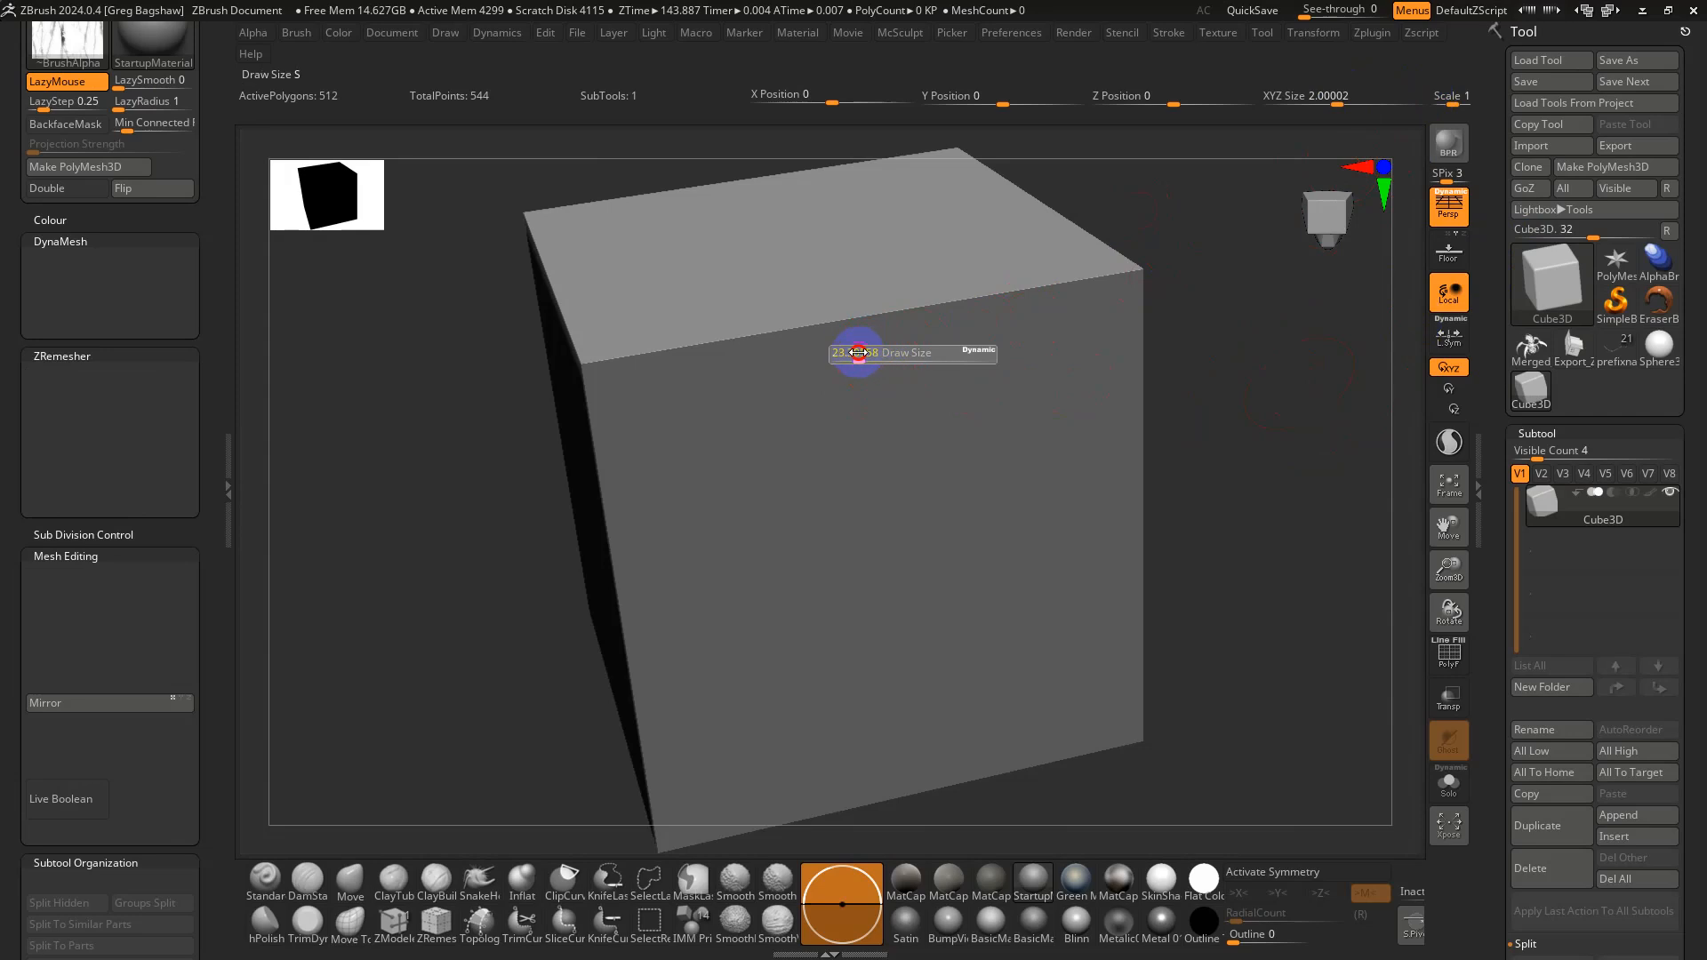
left_click_drag(842, 353, 842, 354)
right_click_drag(839, 363, 909, 426, "ctrl")
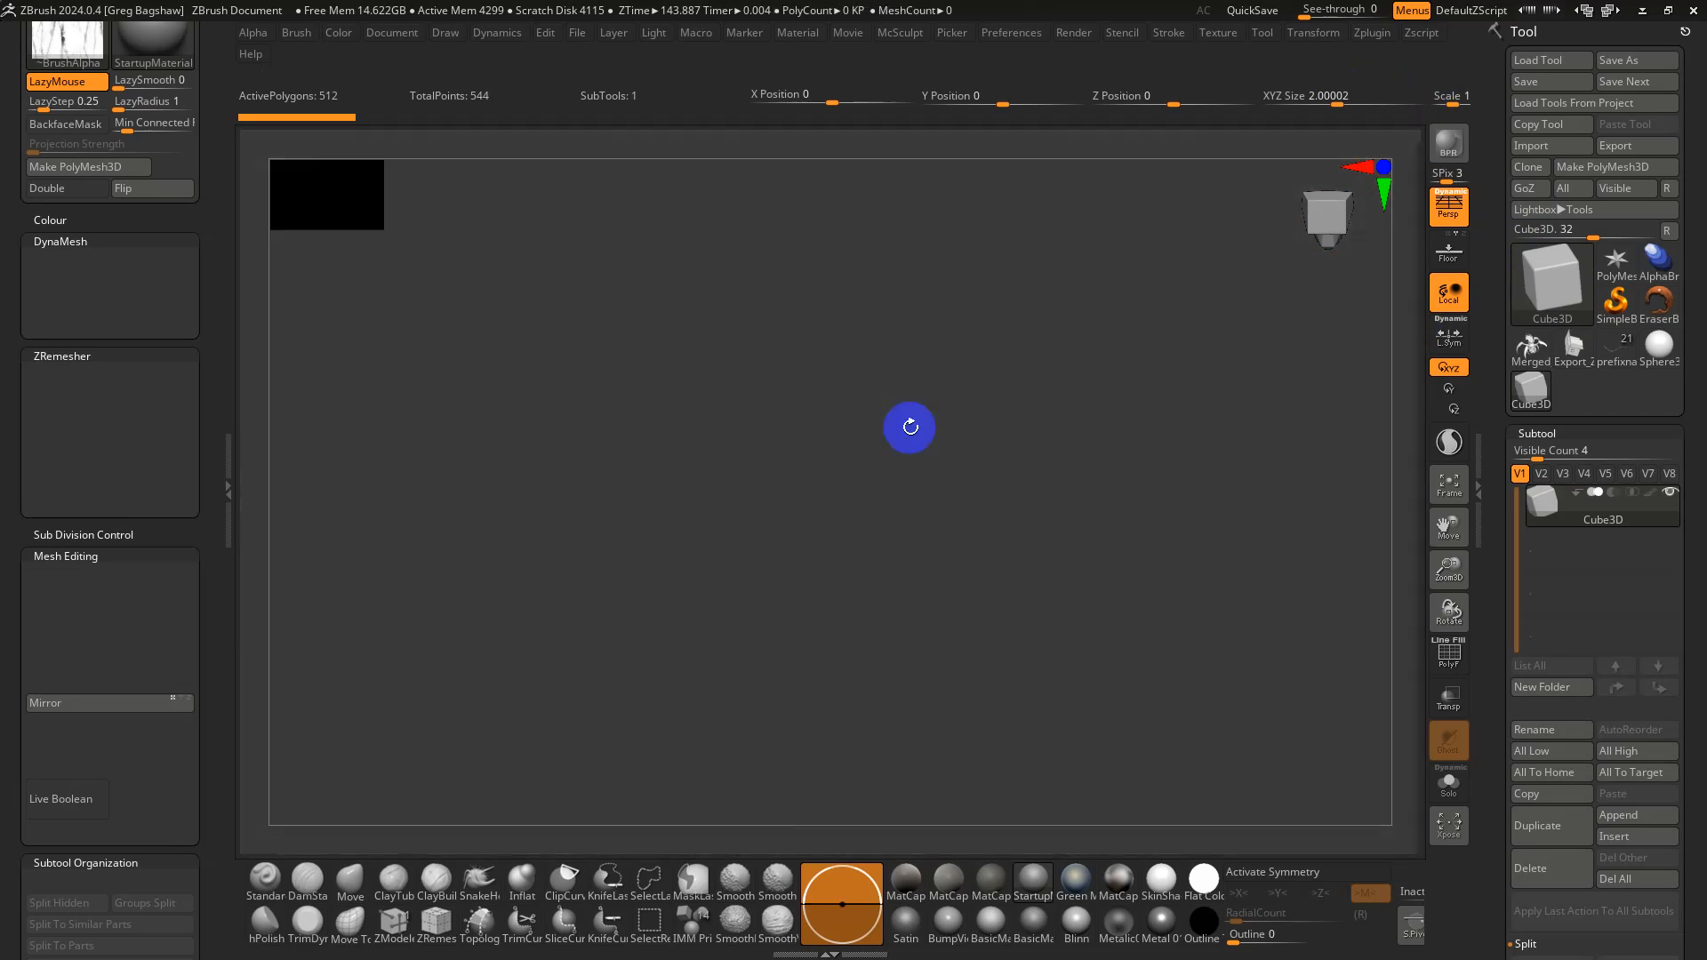
key("f")
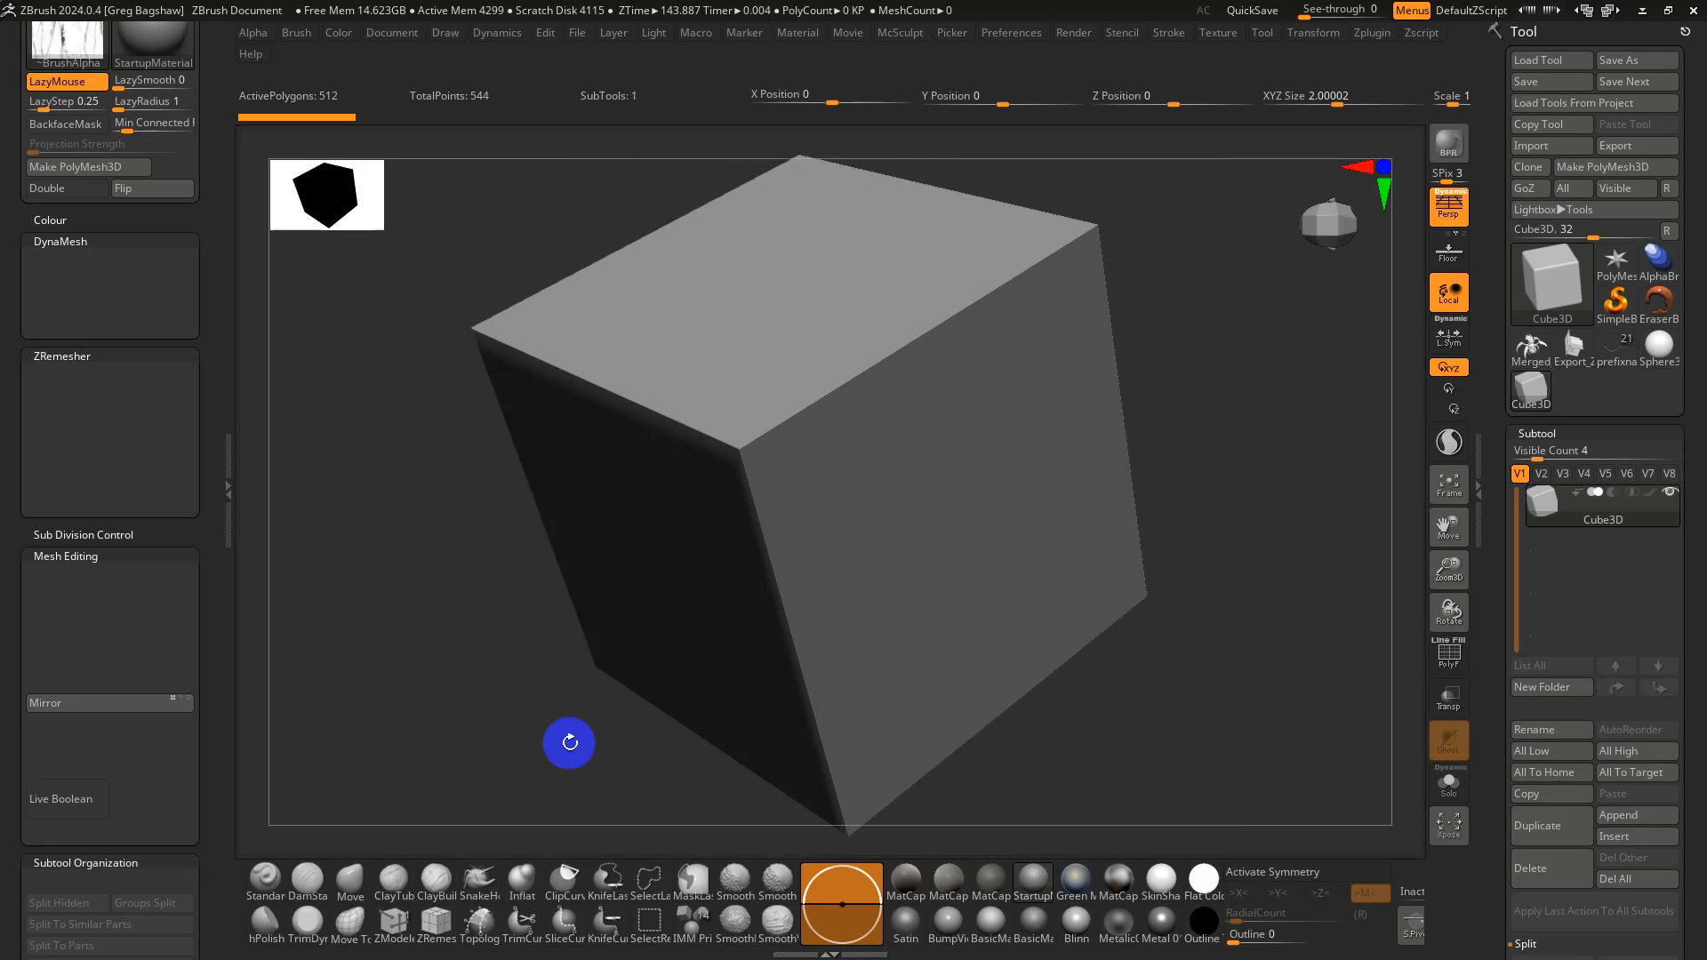
Convert the cube to a PolyMesh3D and subdivide it three times
left_click(242, 900)
left_click_drag(966, 351, 898, 373, "shift")
left_click(1592, 167)
key("ctrl+d")
key("ctrl+d")
key("ctrl+d")
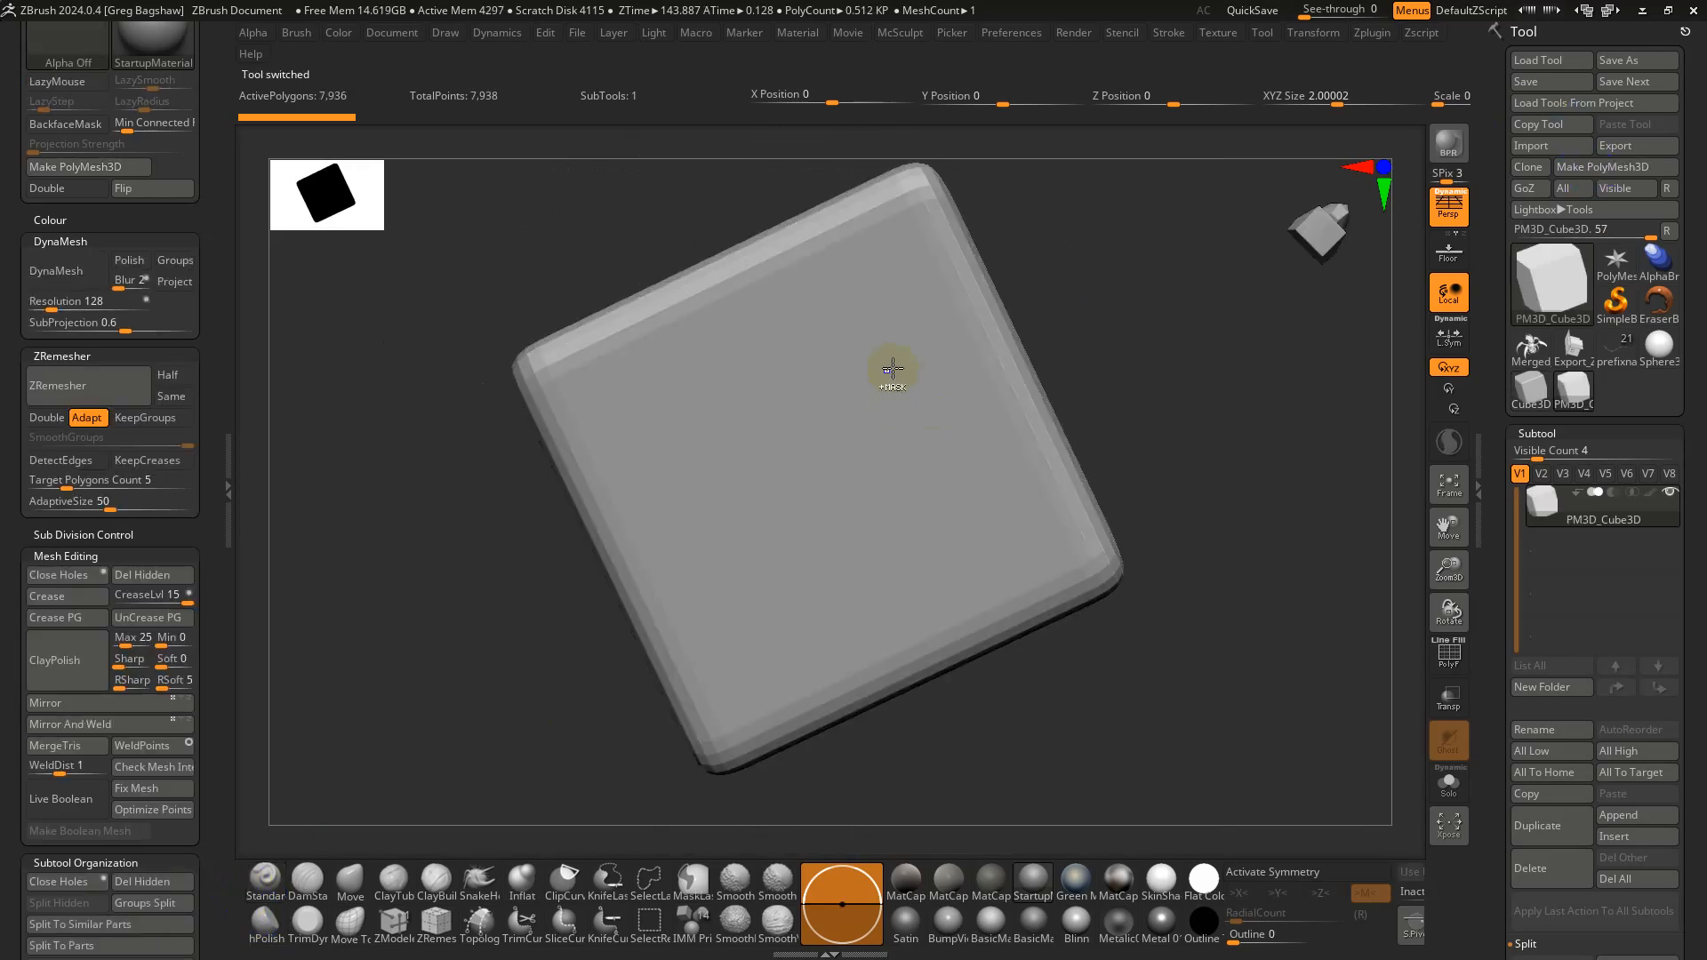
Try a sculpting stroke with a small draw size on the cube's face and undo it
right_click_drag(886, 442, 886, 485, "ctrl")
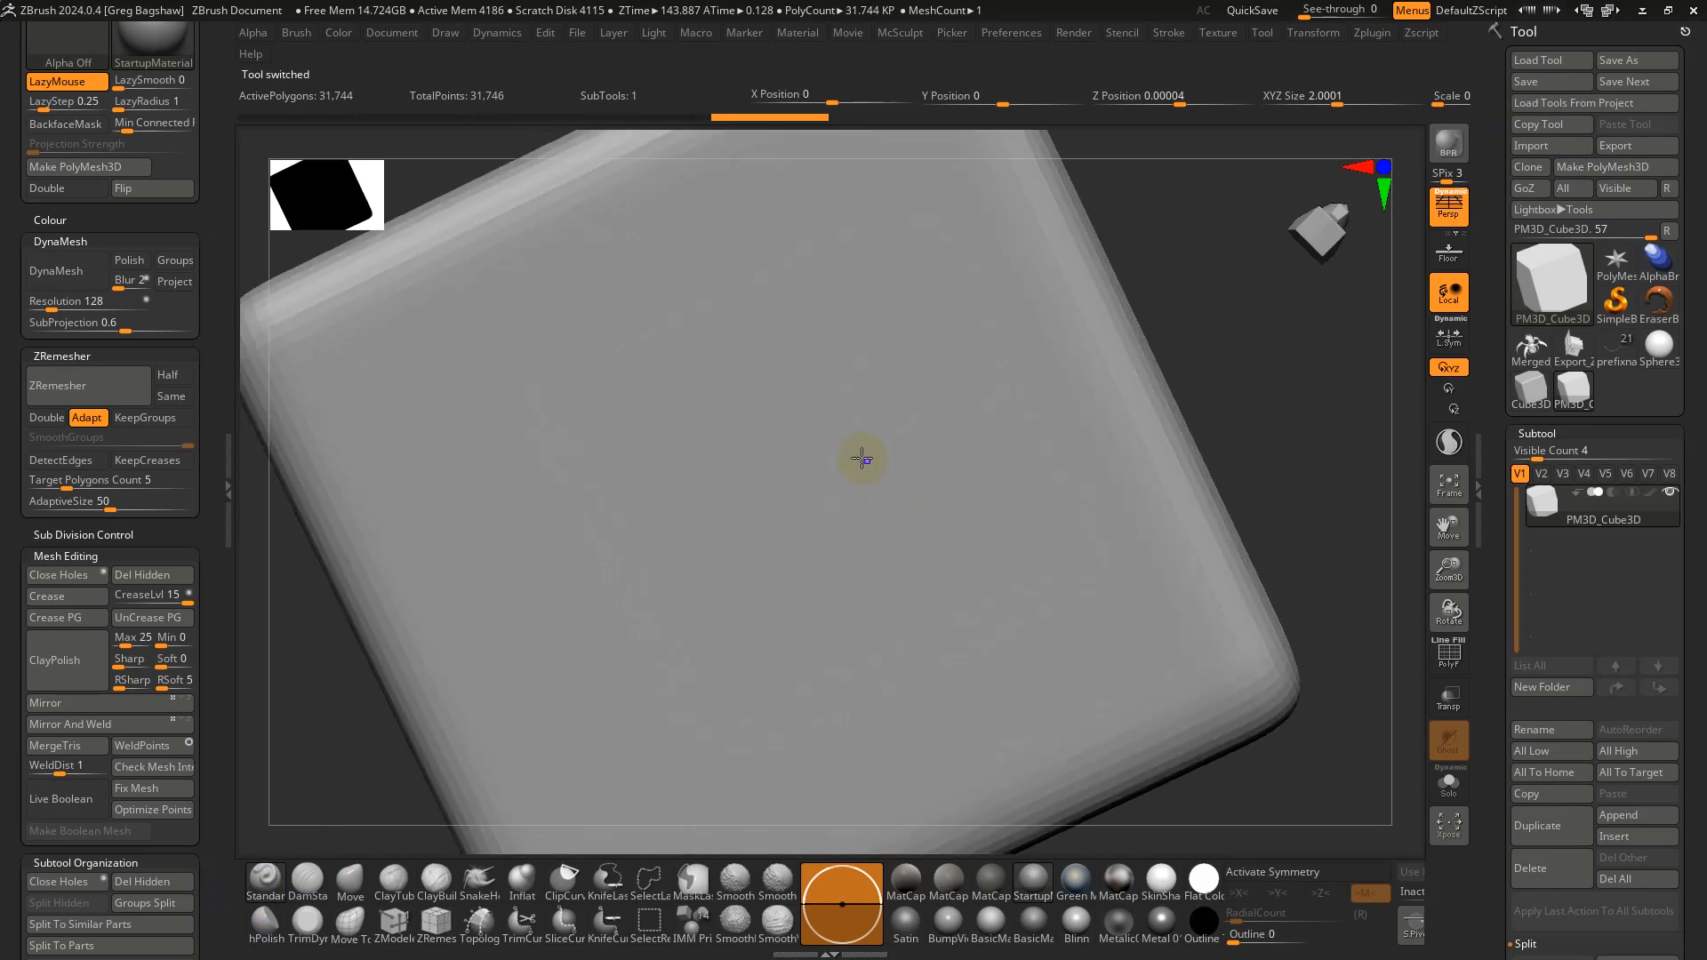
key("s")
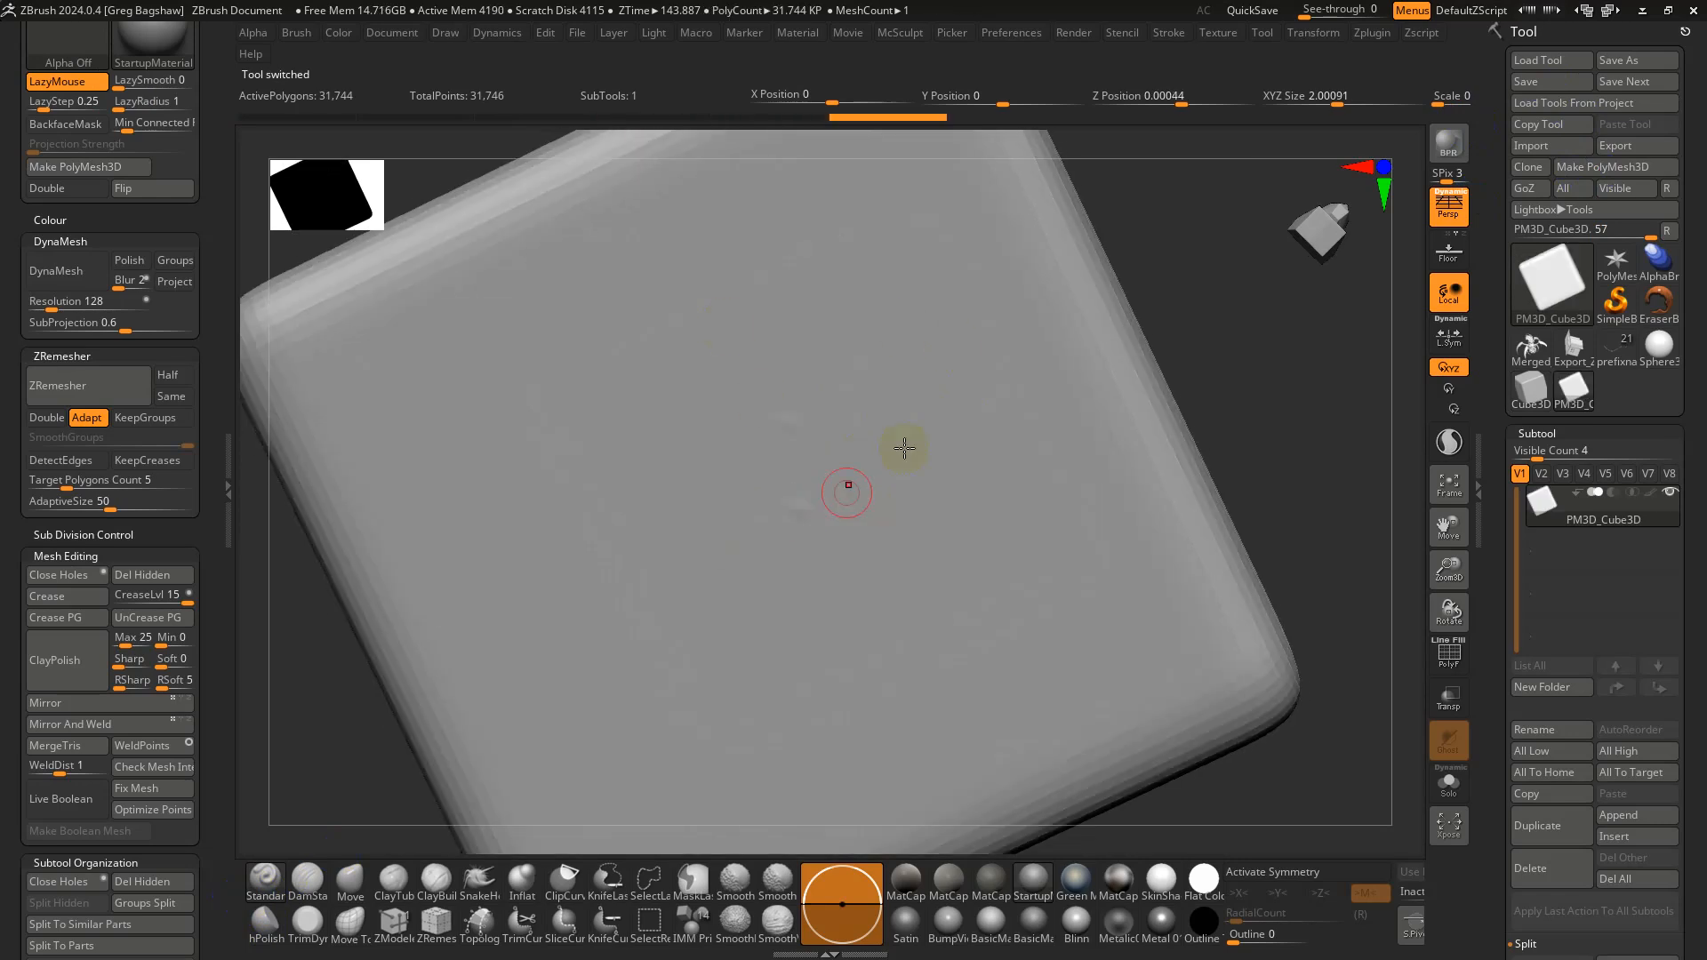
left_click_drag(913, 343, 721, 586)
right_click_drag(835, 466, 836, 376, "ctrl")
key("ctrl+z")
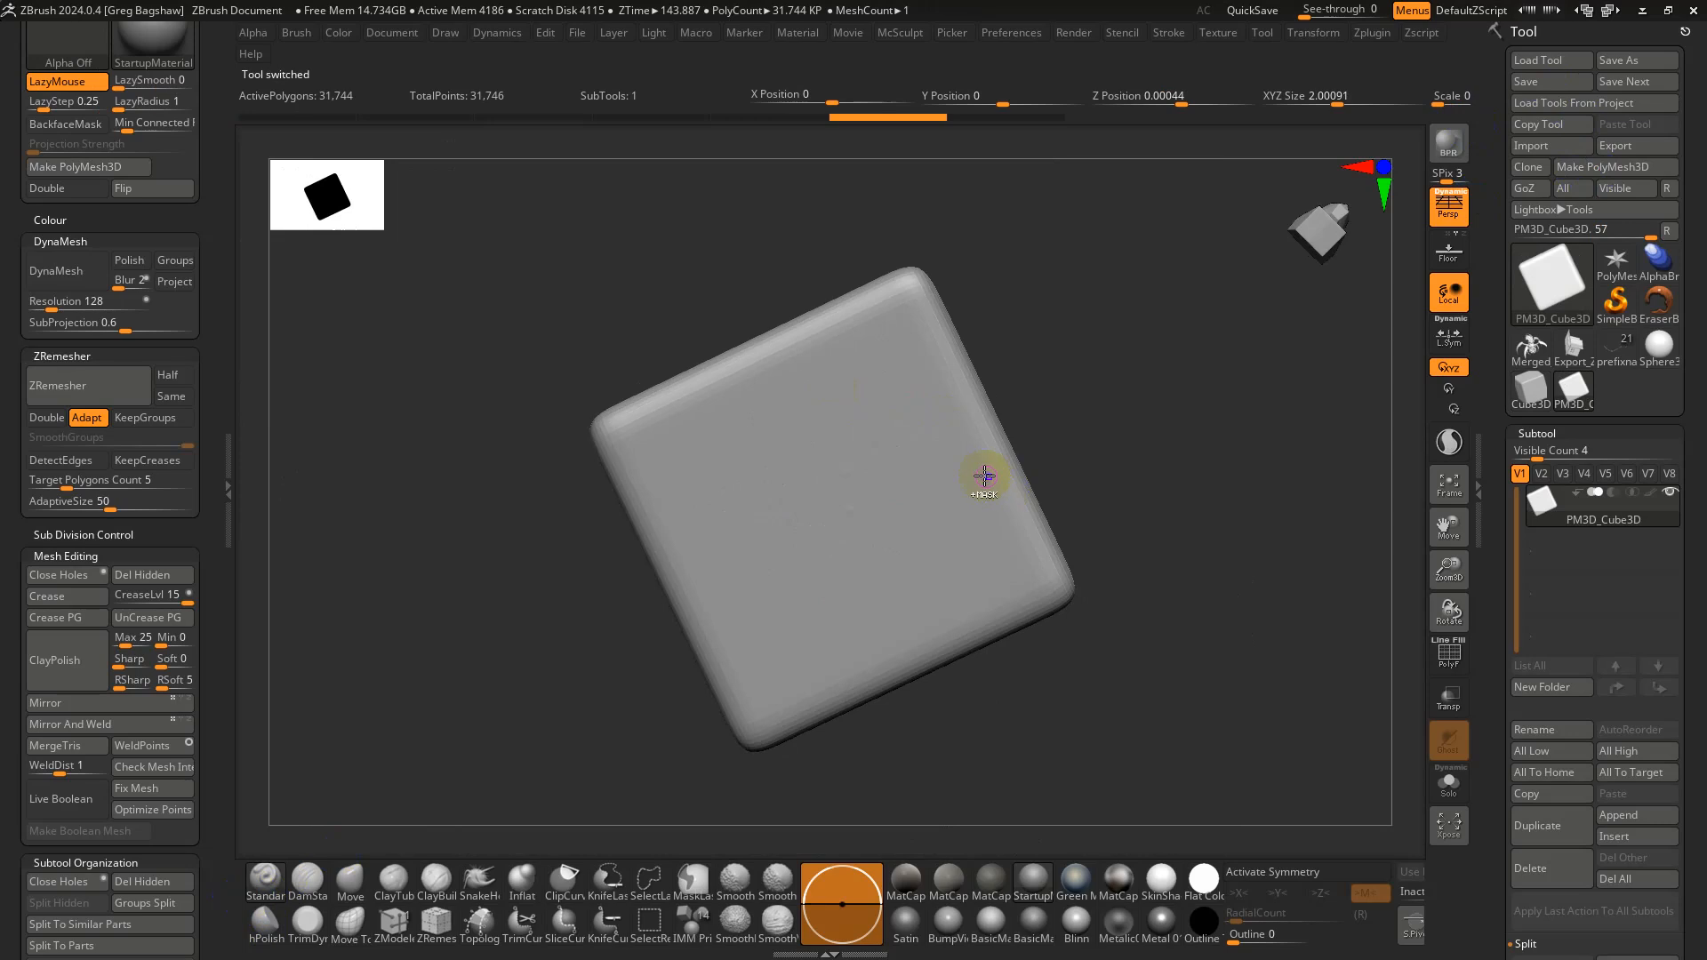
Subdivide the cube two more times and sculpt a curved stroke on its front face
key("ctrl+d")
key("ctrl+d")
key("s")
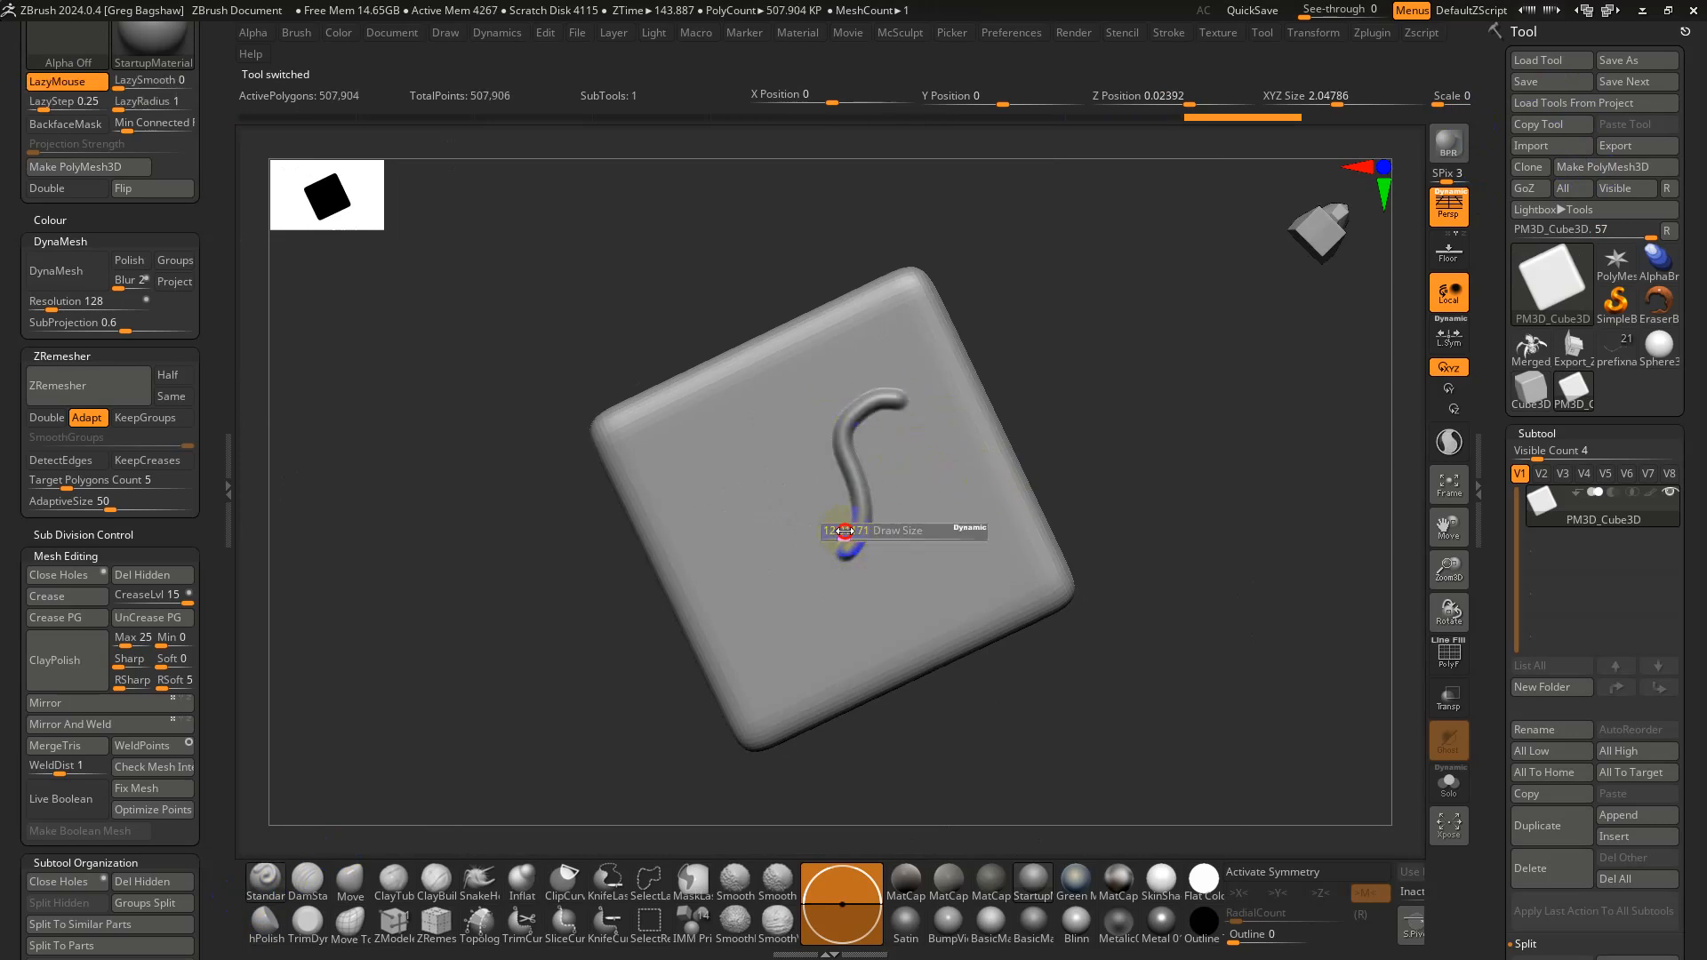
left_click_drag(801, 464, 784, 638)
Try another stroke on the cube's face, step down through the subdivision levels and undo these changes
right_click_drag(865, 590, 864, 656, "ctrl")
mouse_move(1004, 412)
left_mouse_down()
mouse_move(994, 519)
mouse_move(915, 584)
left_mouse_up()
key("shift+d")
key("shift+d")
key("shift+d")
key("ctrl+z")
key("ctrl+z")
key("ctrl+z")
key("ctrl+z")
key("ctrl+z")
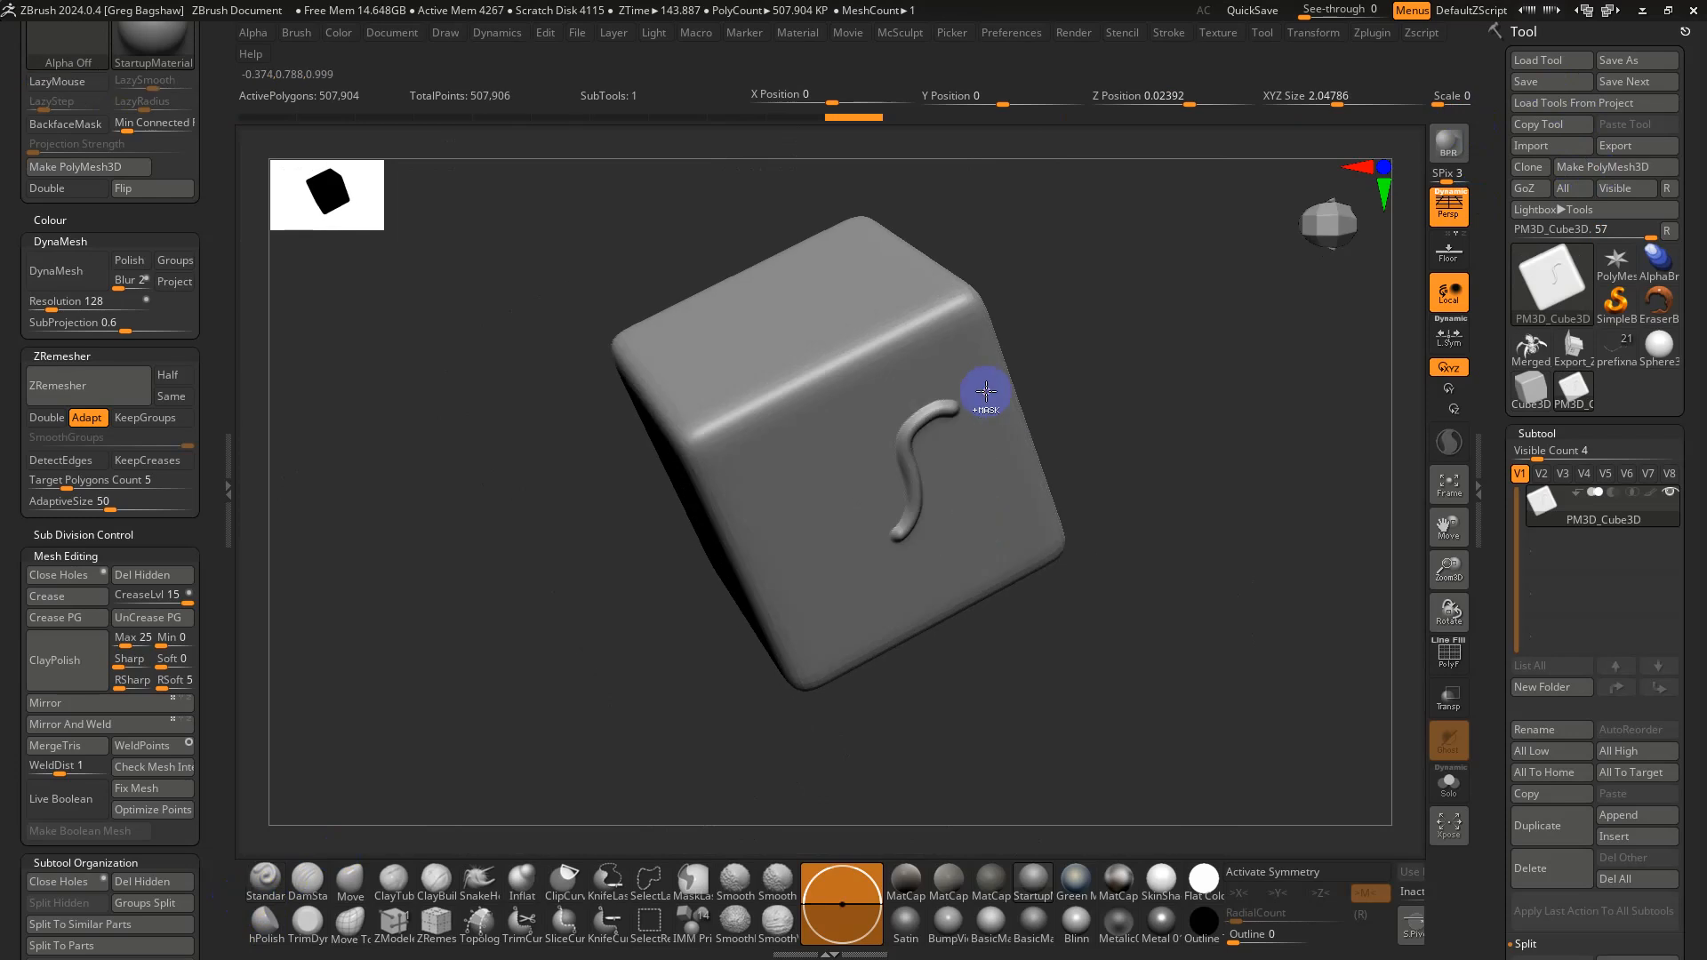
Try a broad stroke with a large draw size across the cube's front face and undo the strokes
key("s")
mouse_move(909, 395)
left_mouse_down()
mouse_move(953, 400)
mouse_move(804, 597)
left_mouse_up()
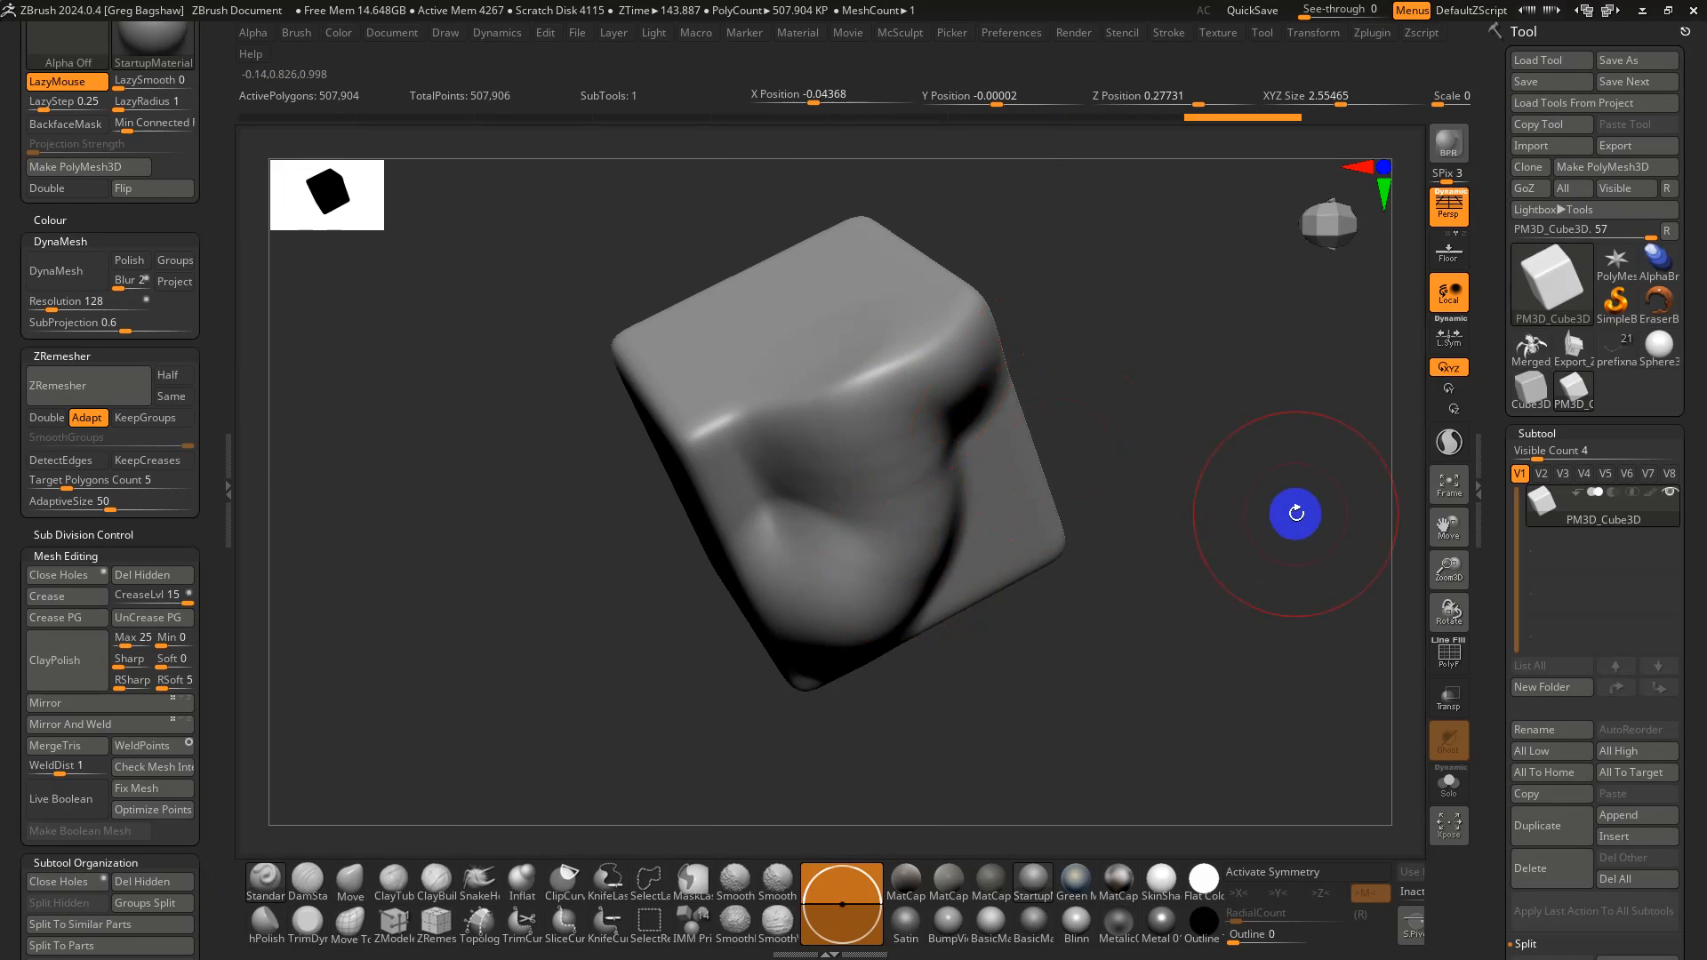
key("ctrl+z")
key("ctrl+z")
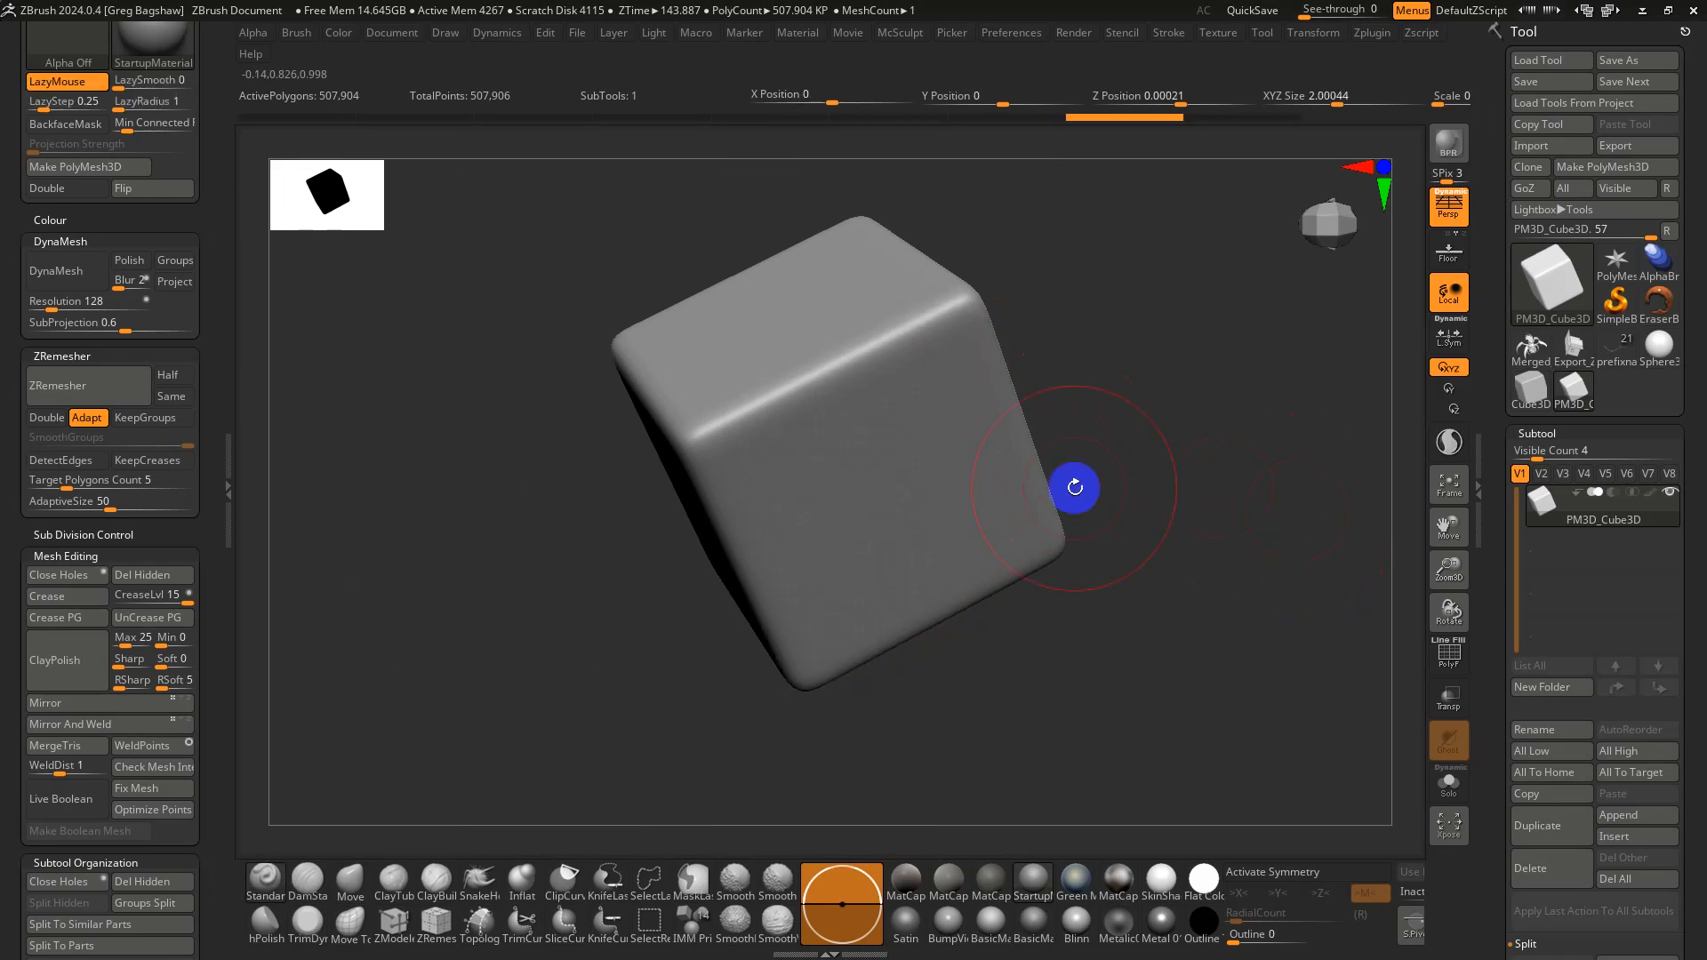
Set the cube's XYZ Size to 0.02 and frame it in view
key("w")
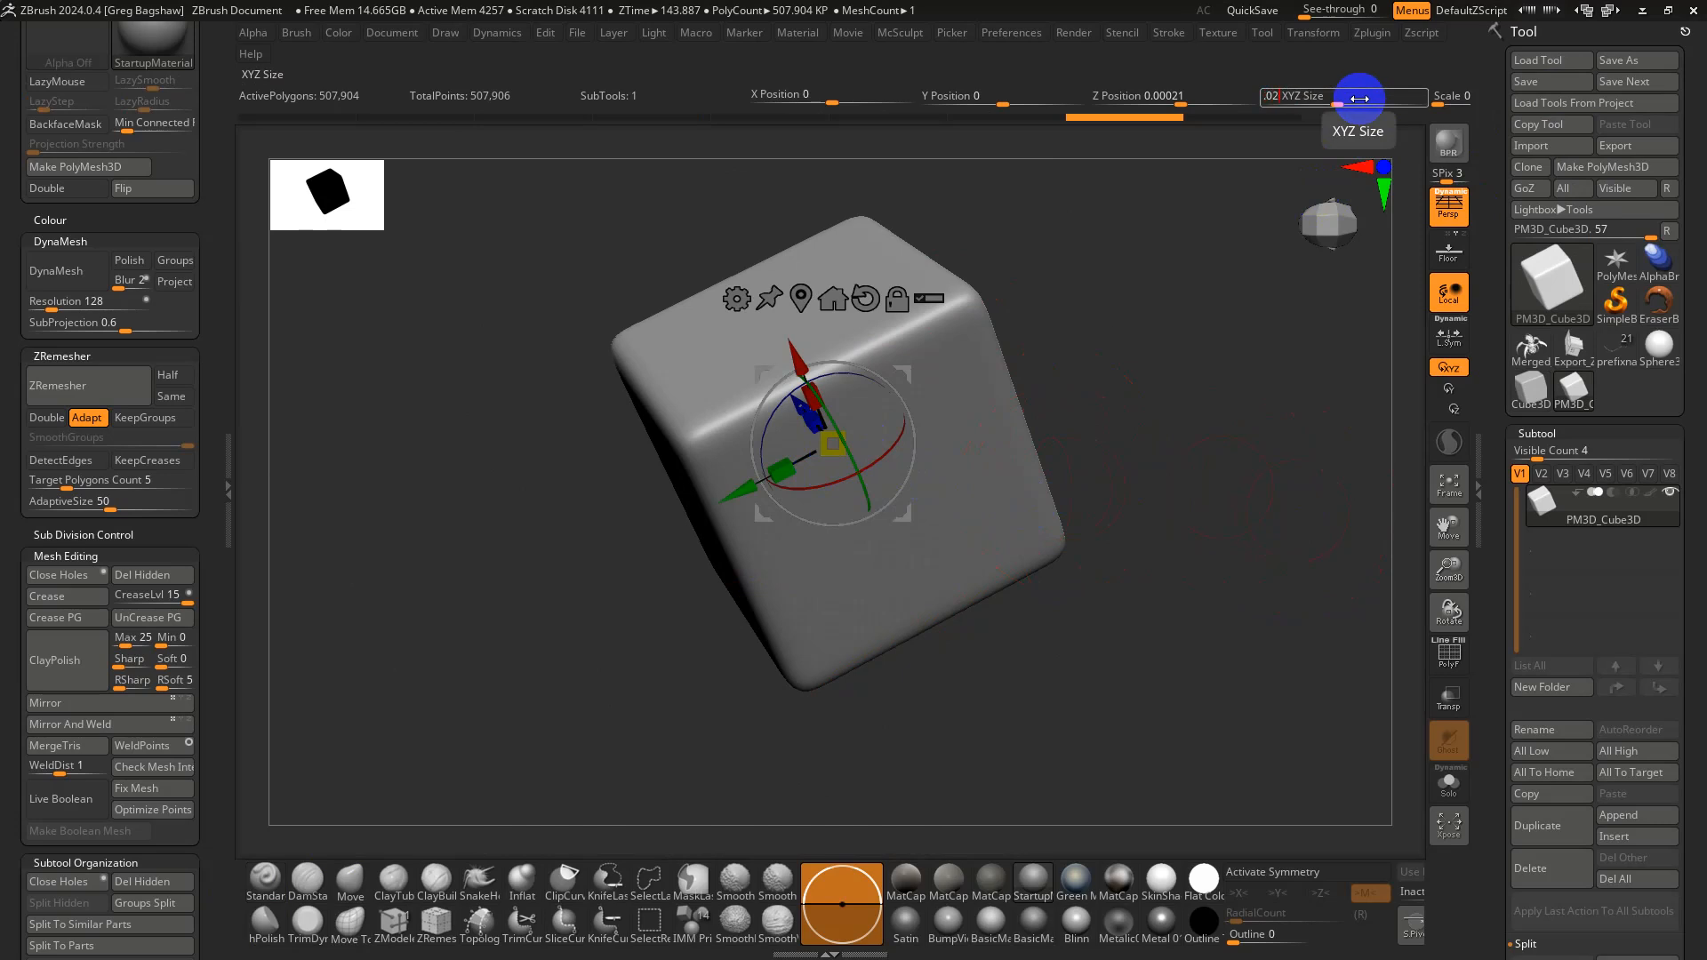
key("Return")
key("q")
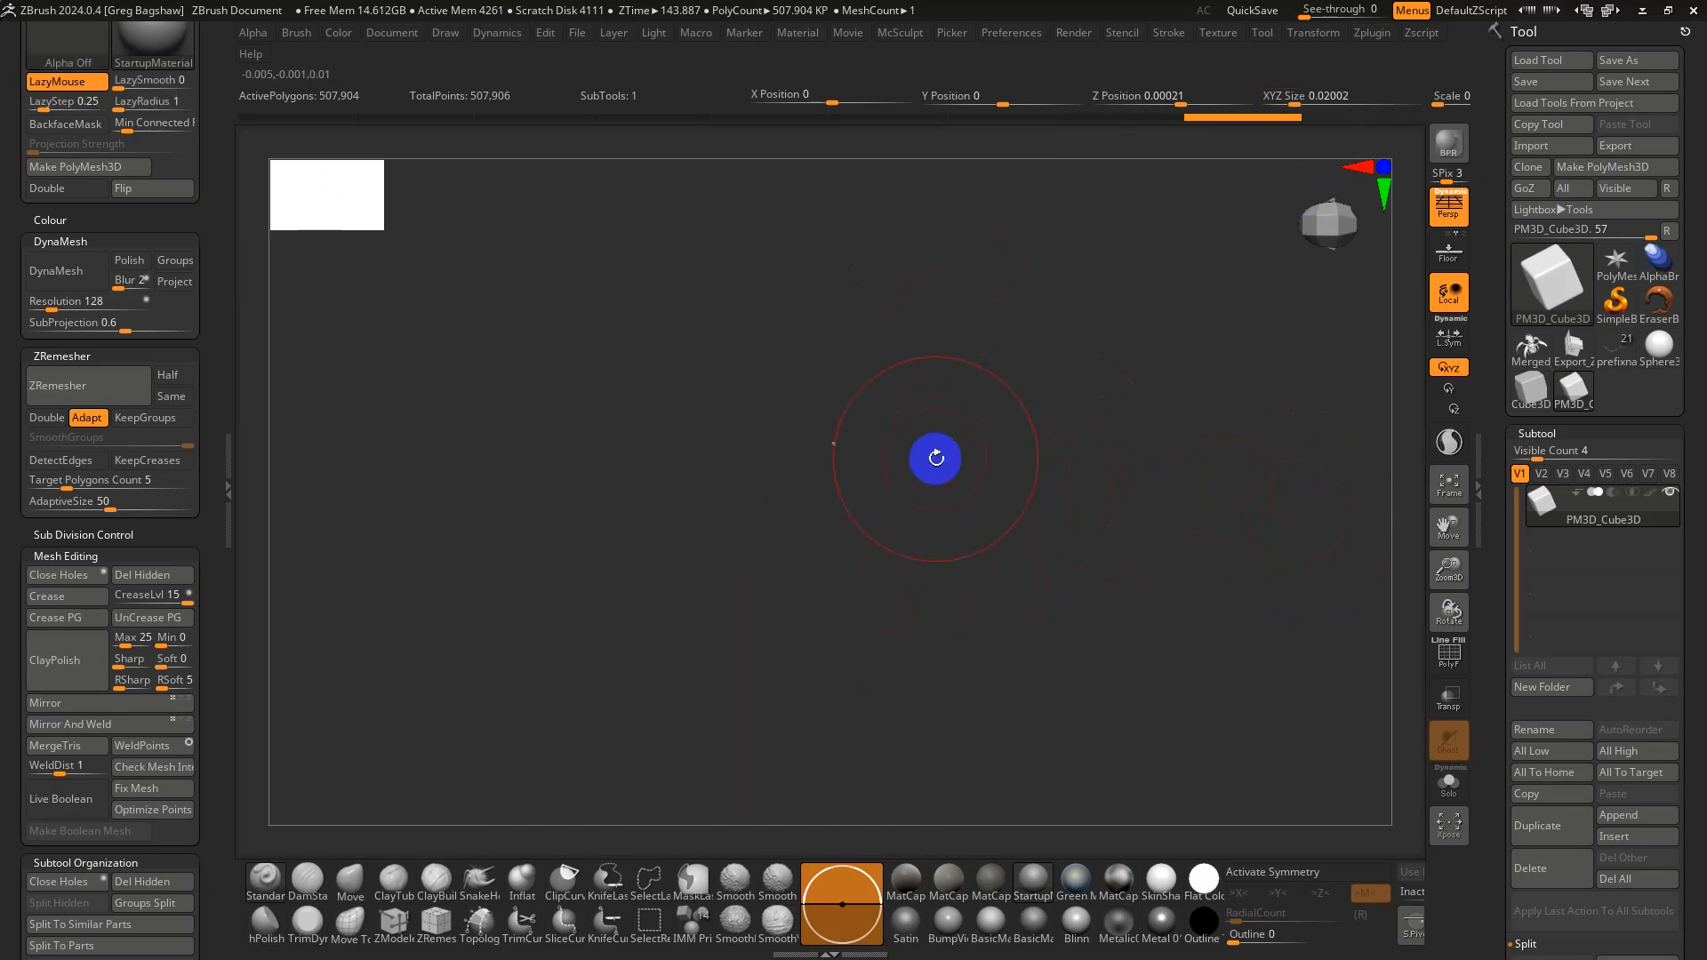
key("f")
Try a stroke with draw size 1 on the tiny cube's front face and undo it
key("s")
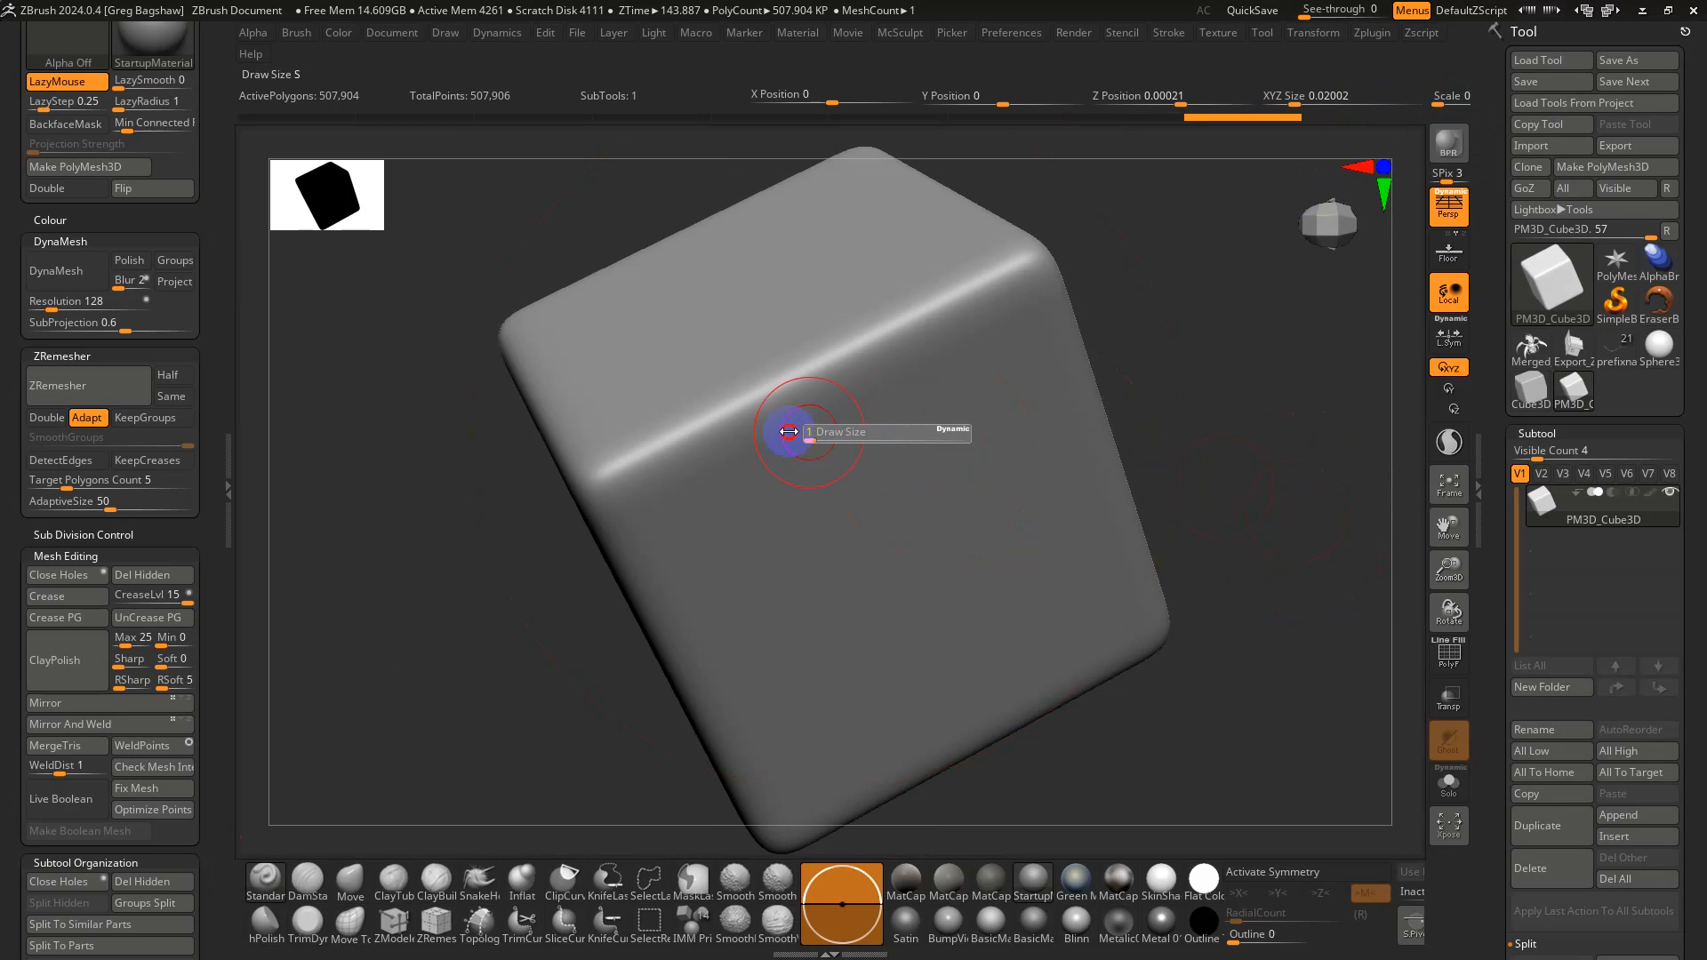
mouse_move(876, 430)
left_mouse_down()
mouse_move(815, 476)
mouse_move(931, 474)
left_mouse_up()
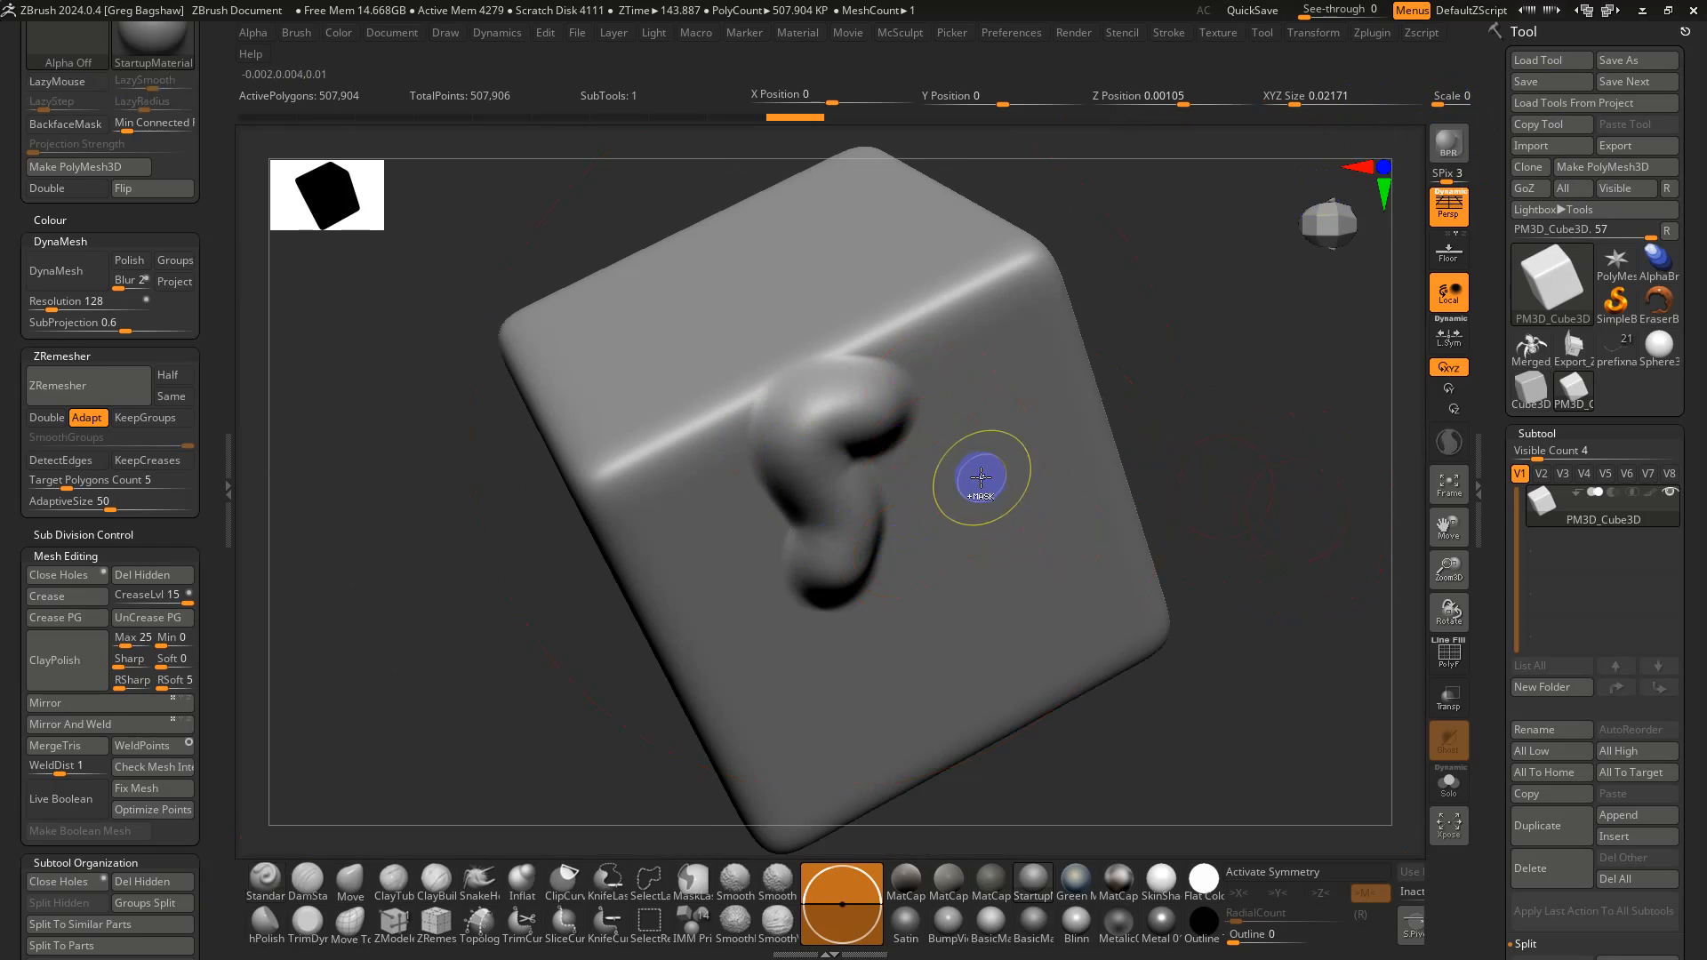
key("ctrl+z")
Set the cube's XYZ Size to 100 and bring its front face into close view
left_click_drag(1145, 469, 1170, 211, "alt")
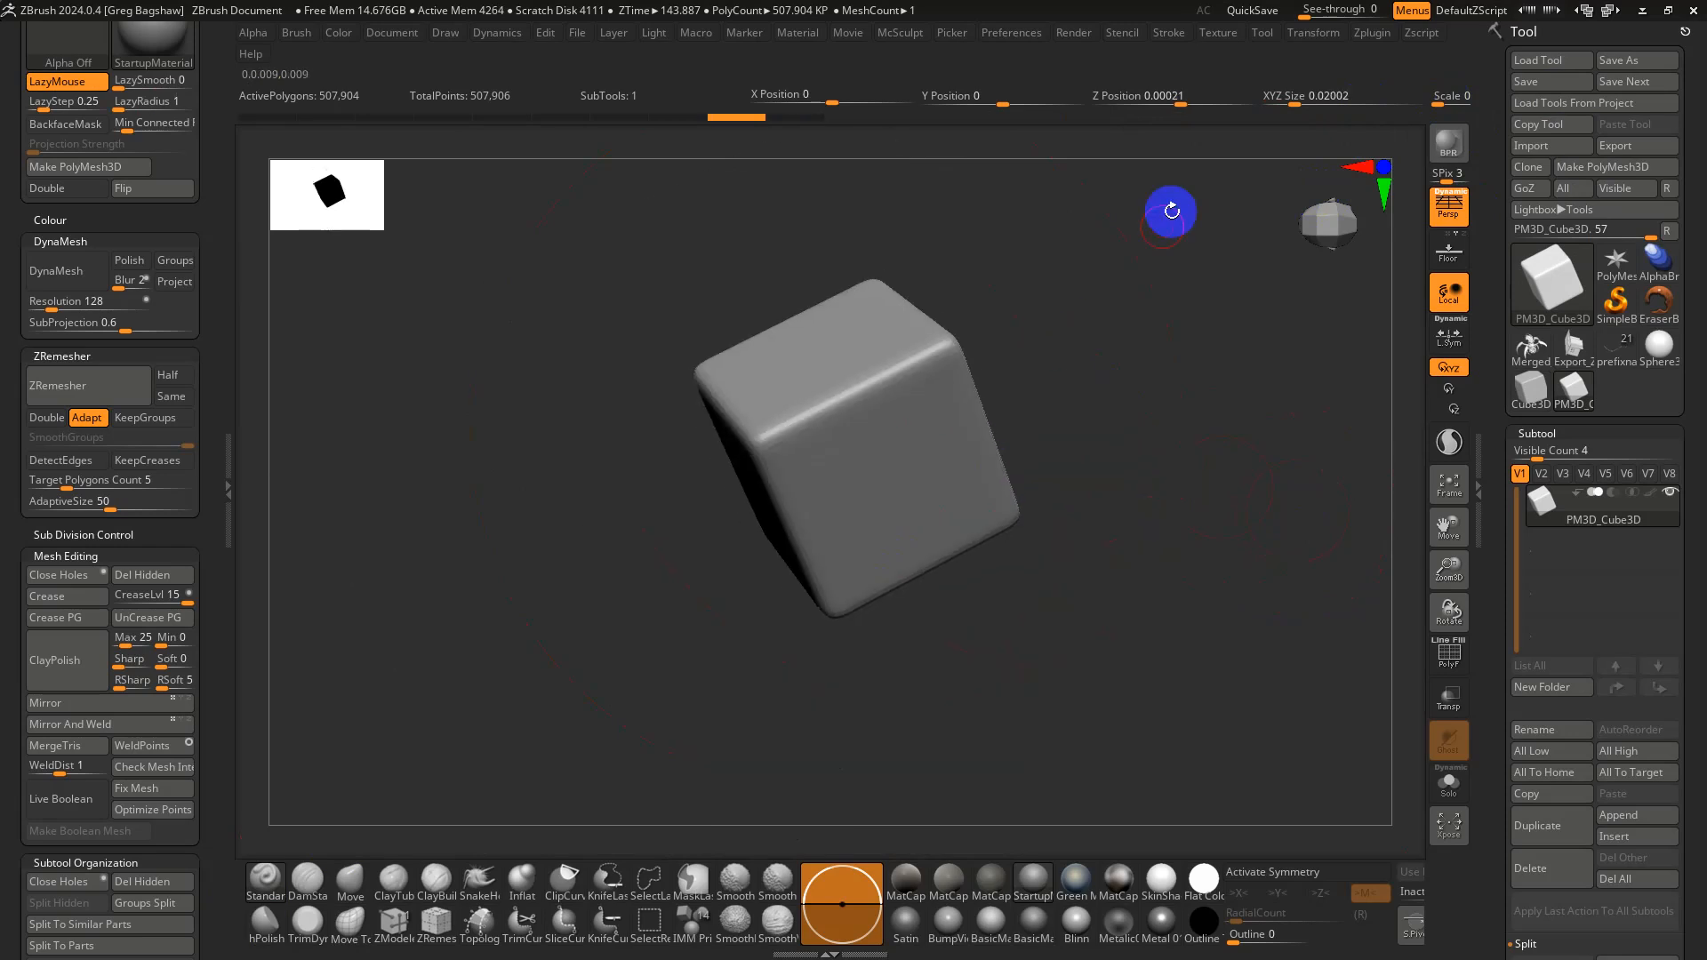
left_click(1333, 98)
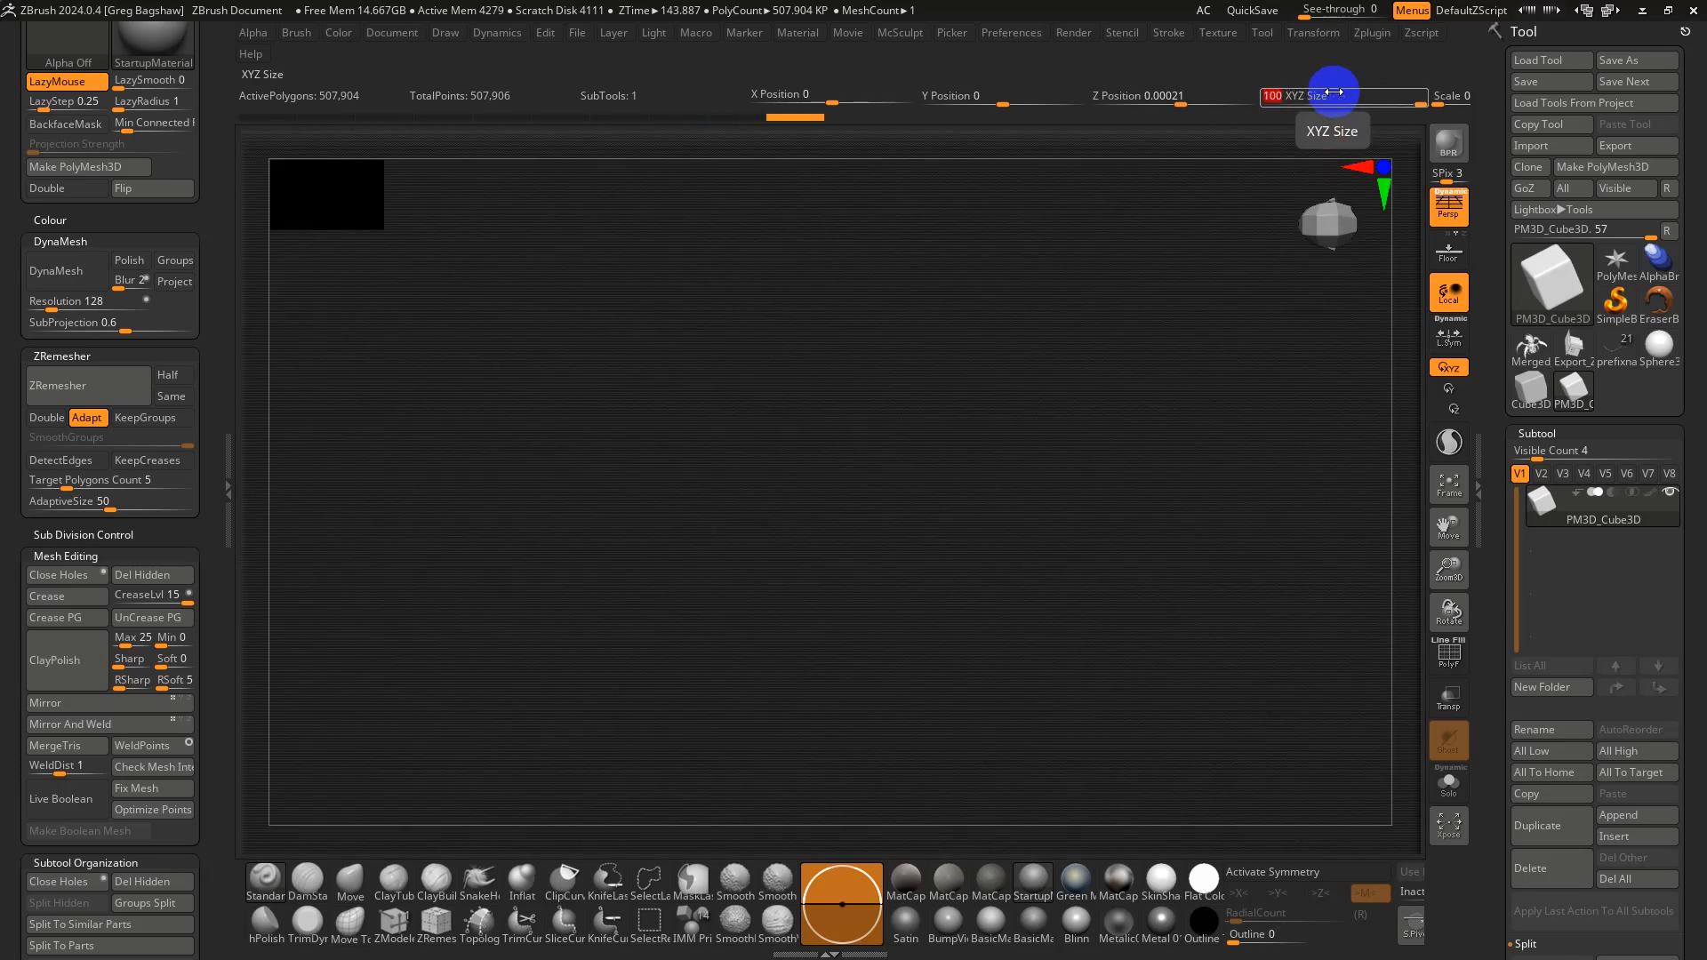
key("Return")
right_click_drag(893, 431, 767, 383, "alt")
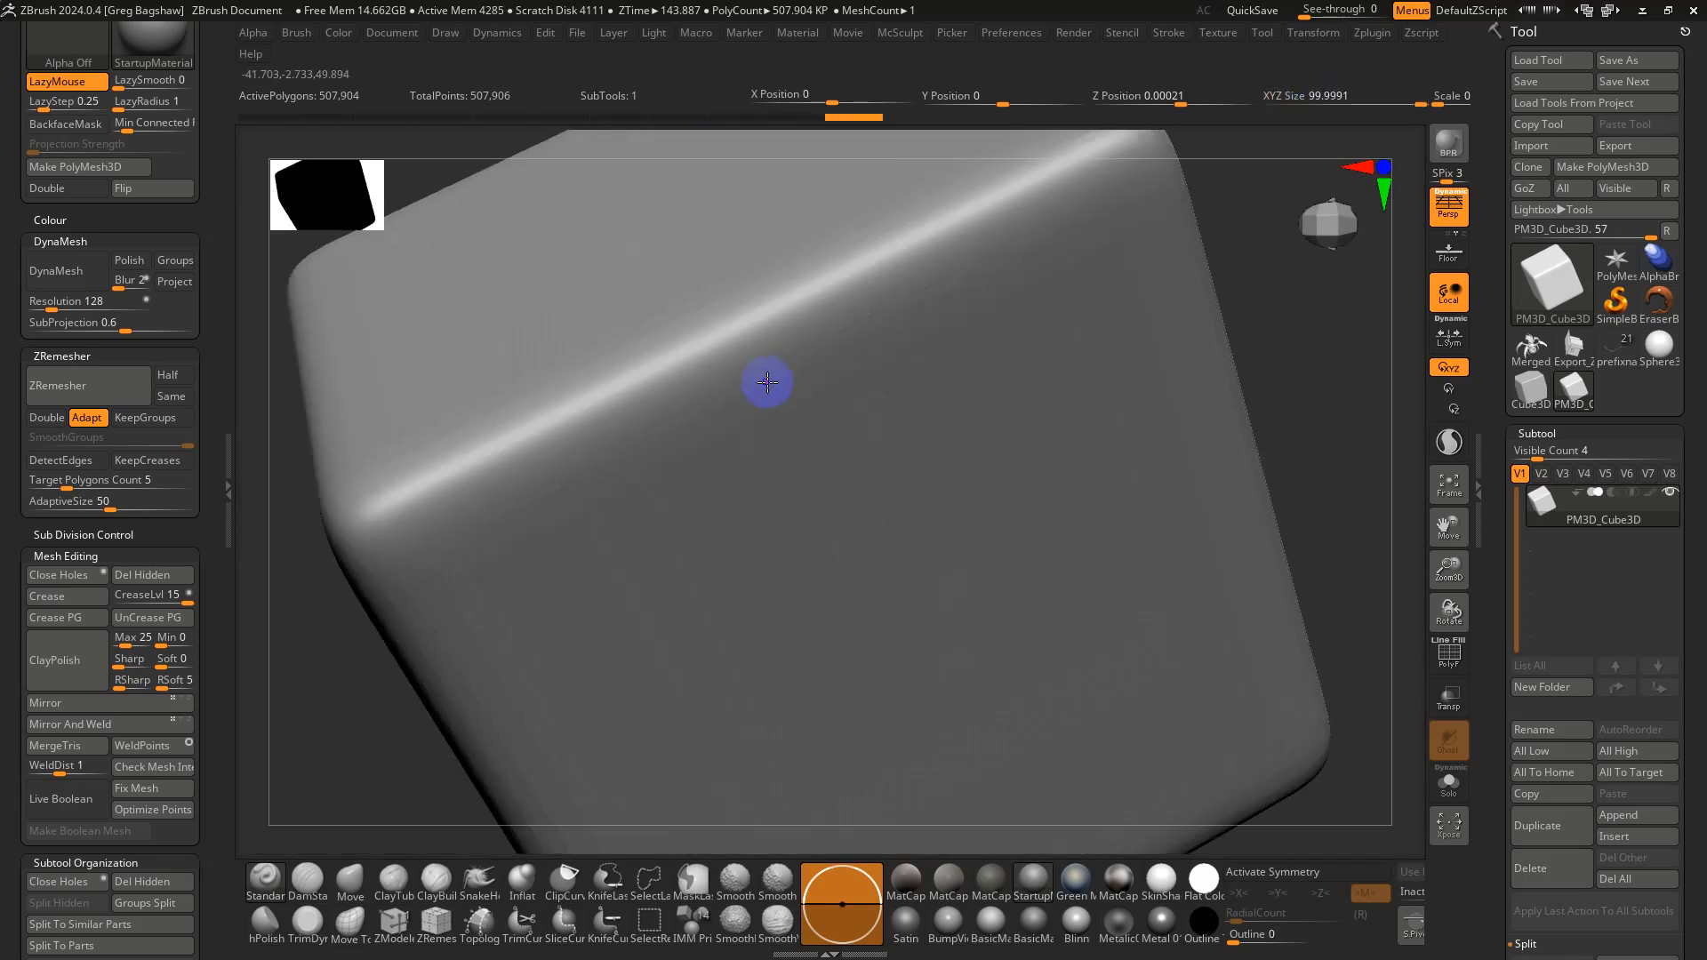
Try an S-shaped stroke with draw size 1000 on the enlarged cube's face and undo it
left_click_drag(766, 388, 897, 392)
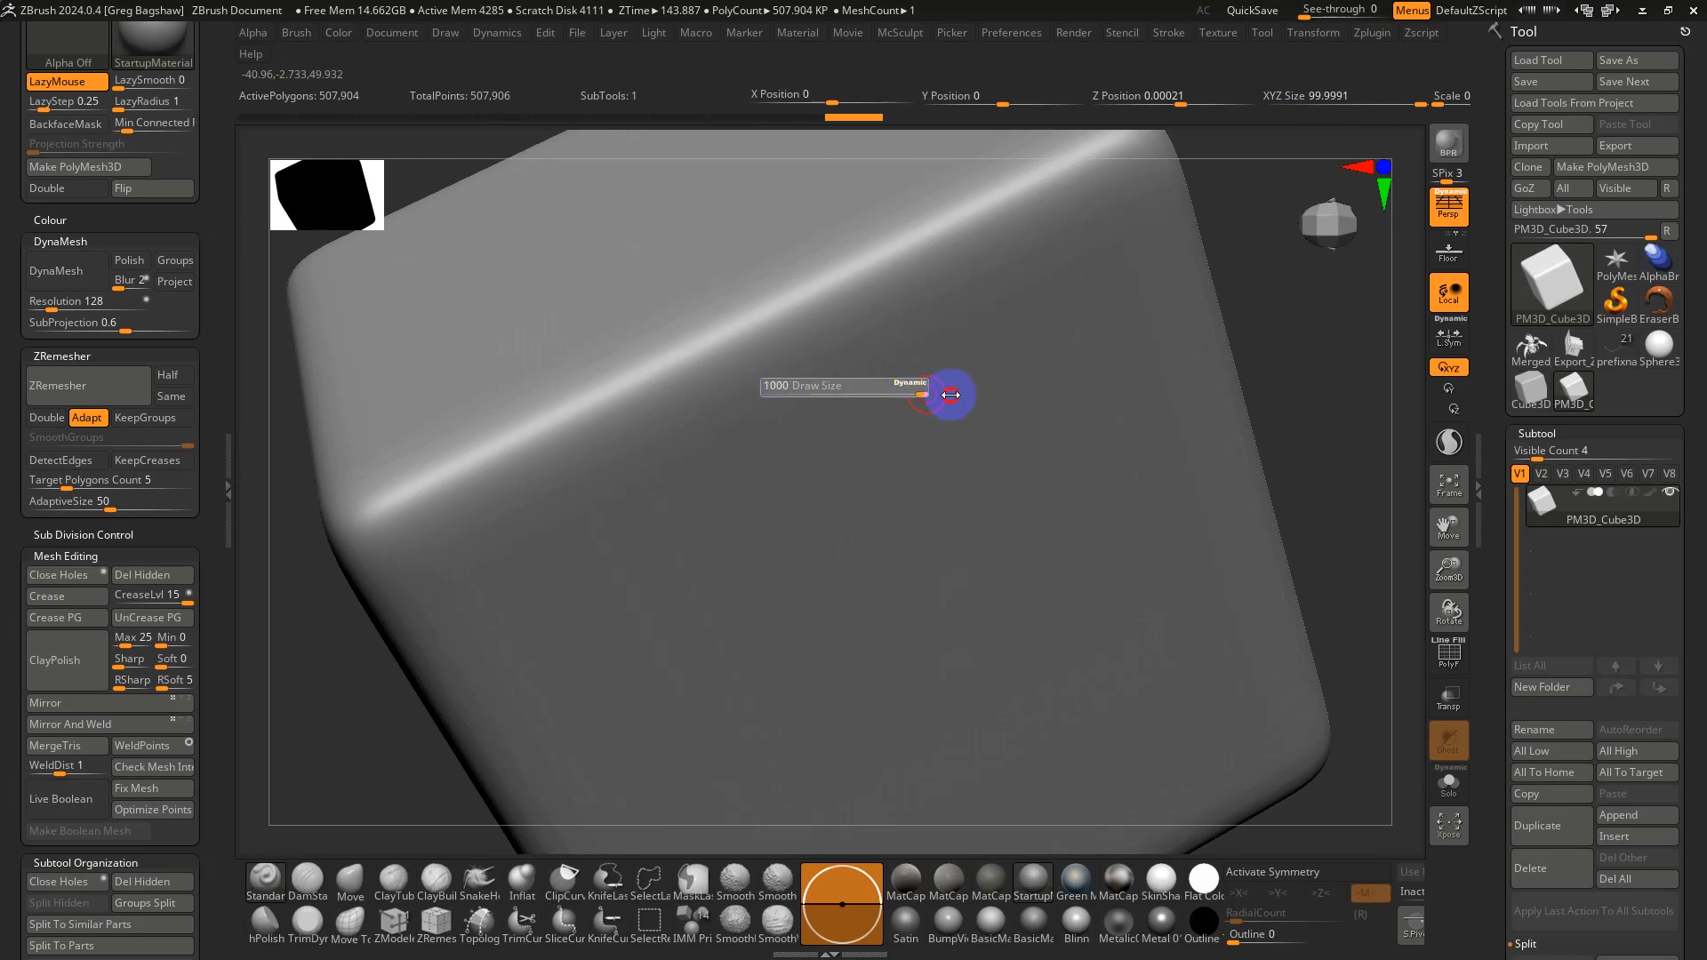
mouse_move(978, 342)
left_mouse_down()
mouse_move(869, 369)
mouse_move(834, 582)
left_mouse_up()
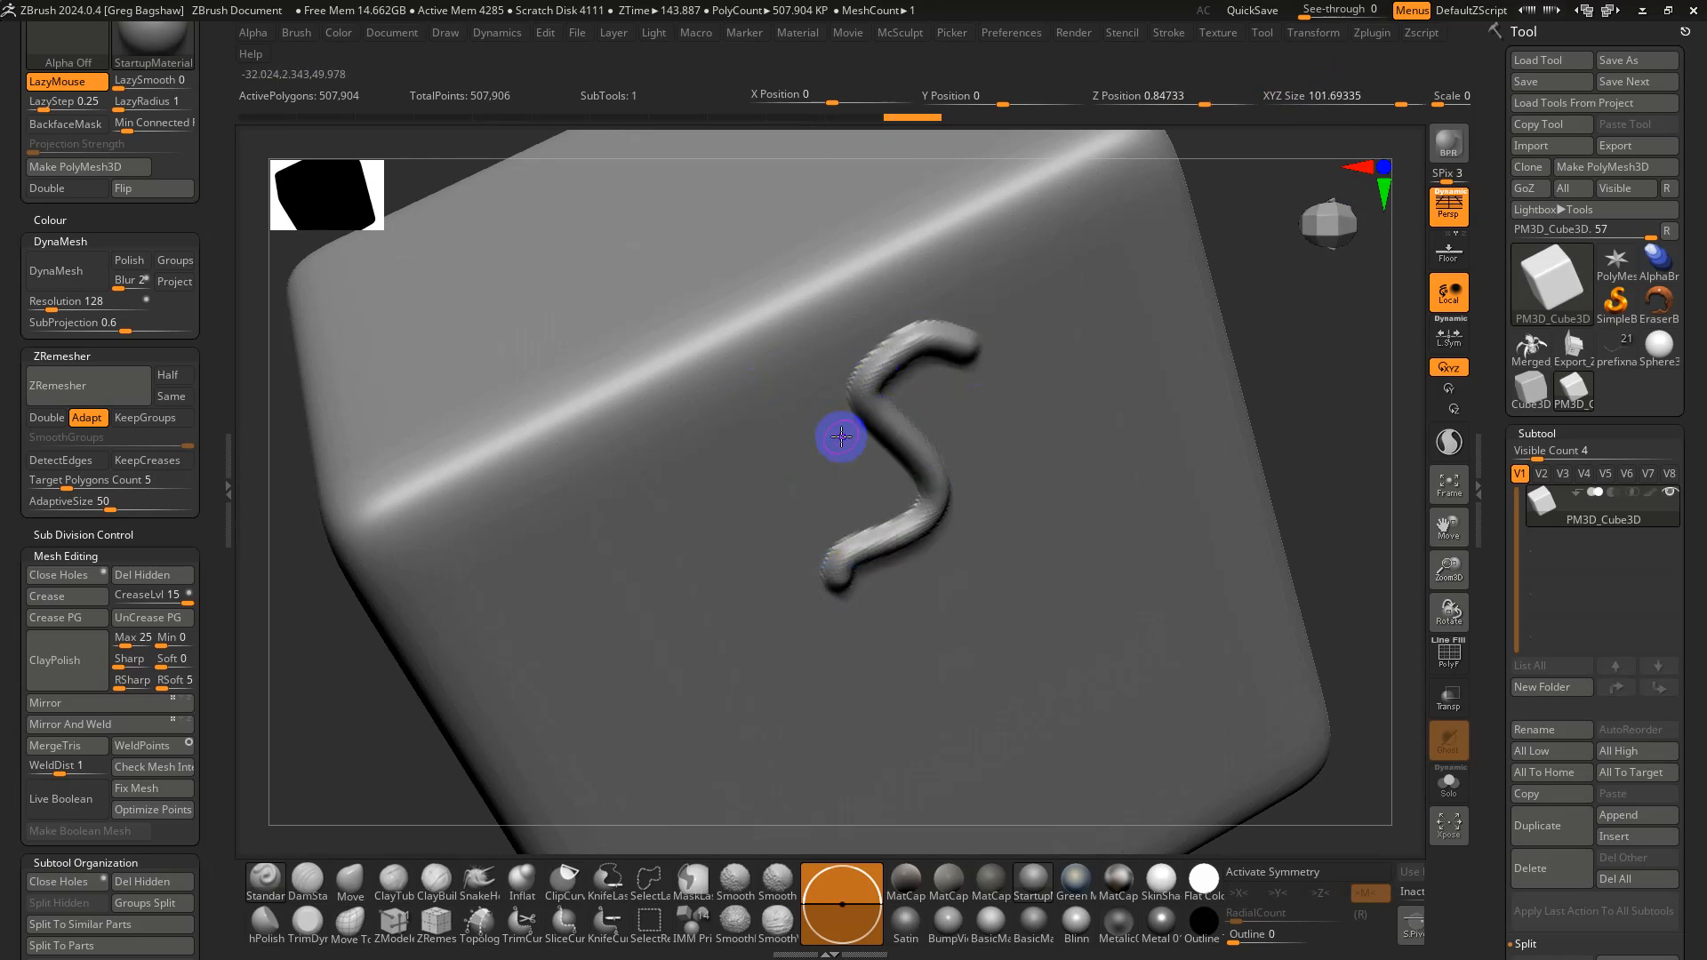
key("ctrl+z")
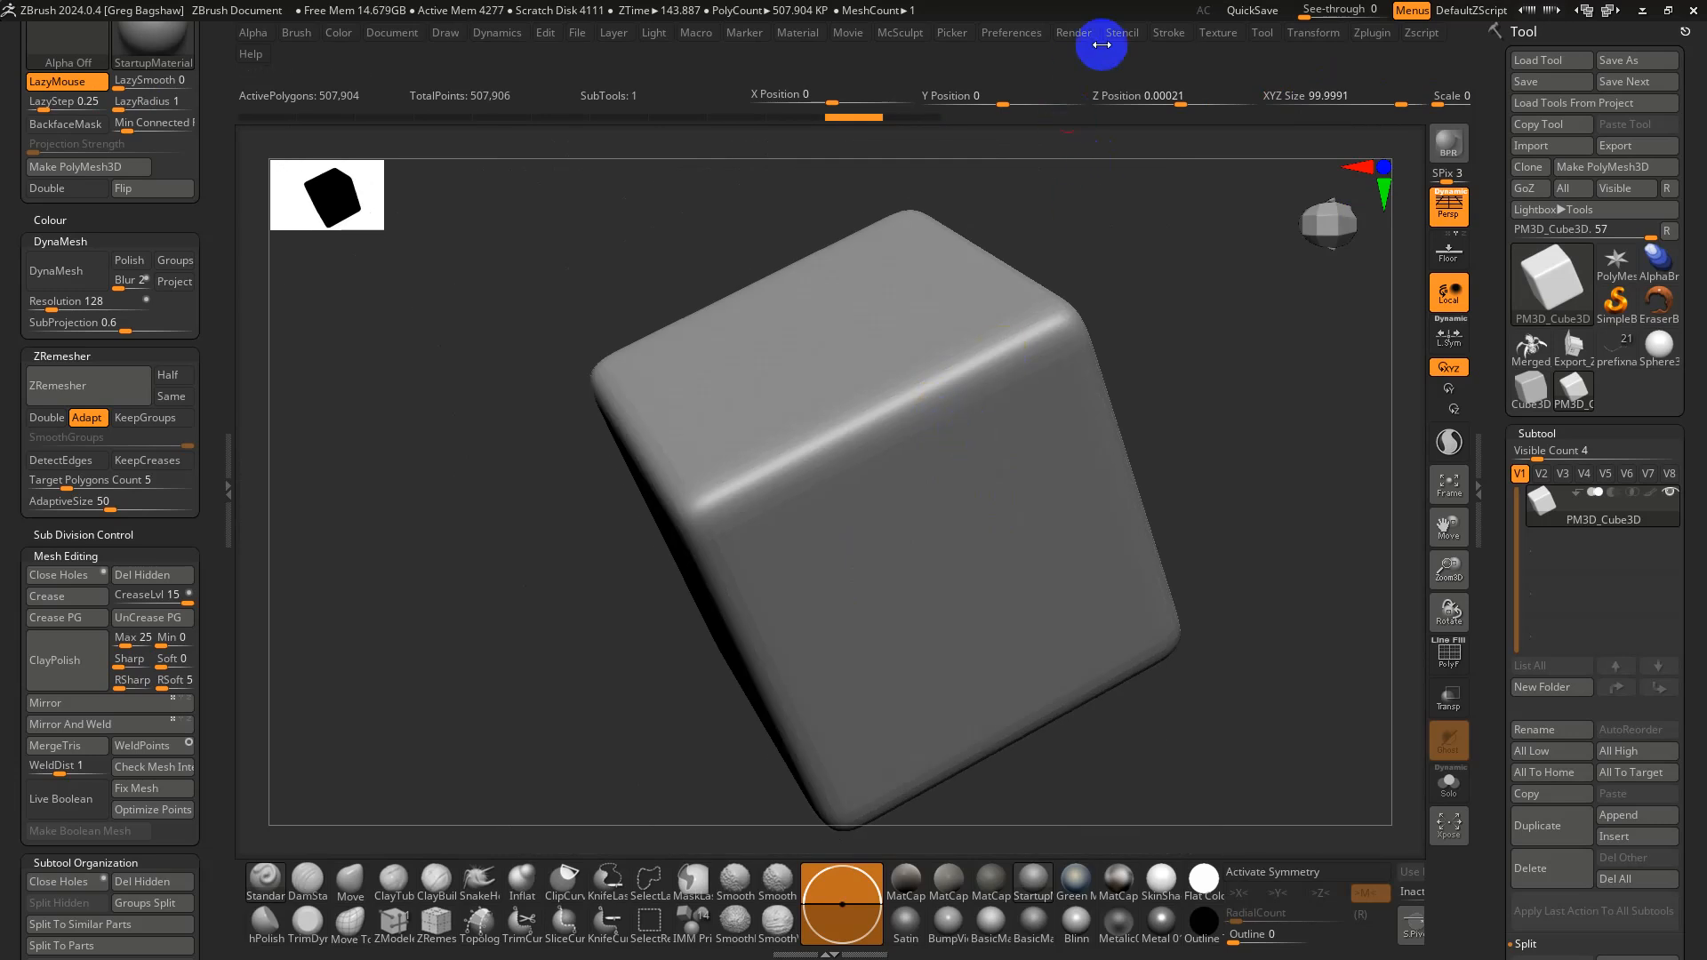
Raise the Max Brush Size to 5000 in the drawing preferences
left_click(1165, 34)
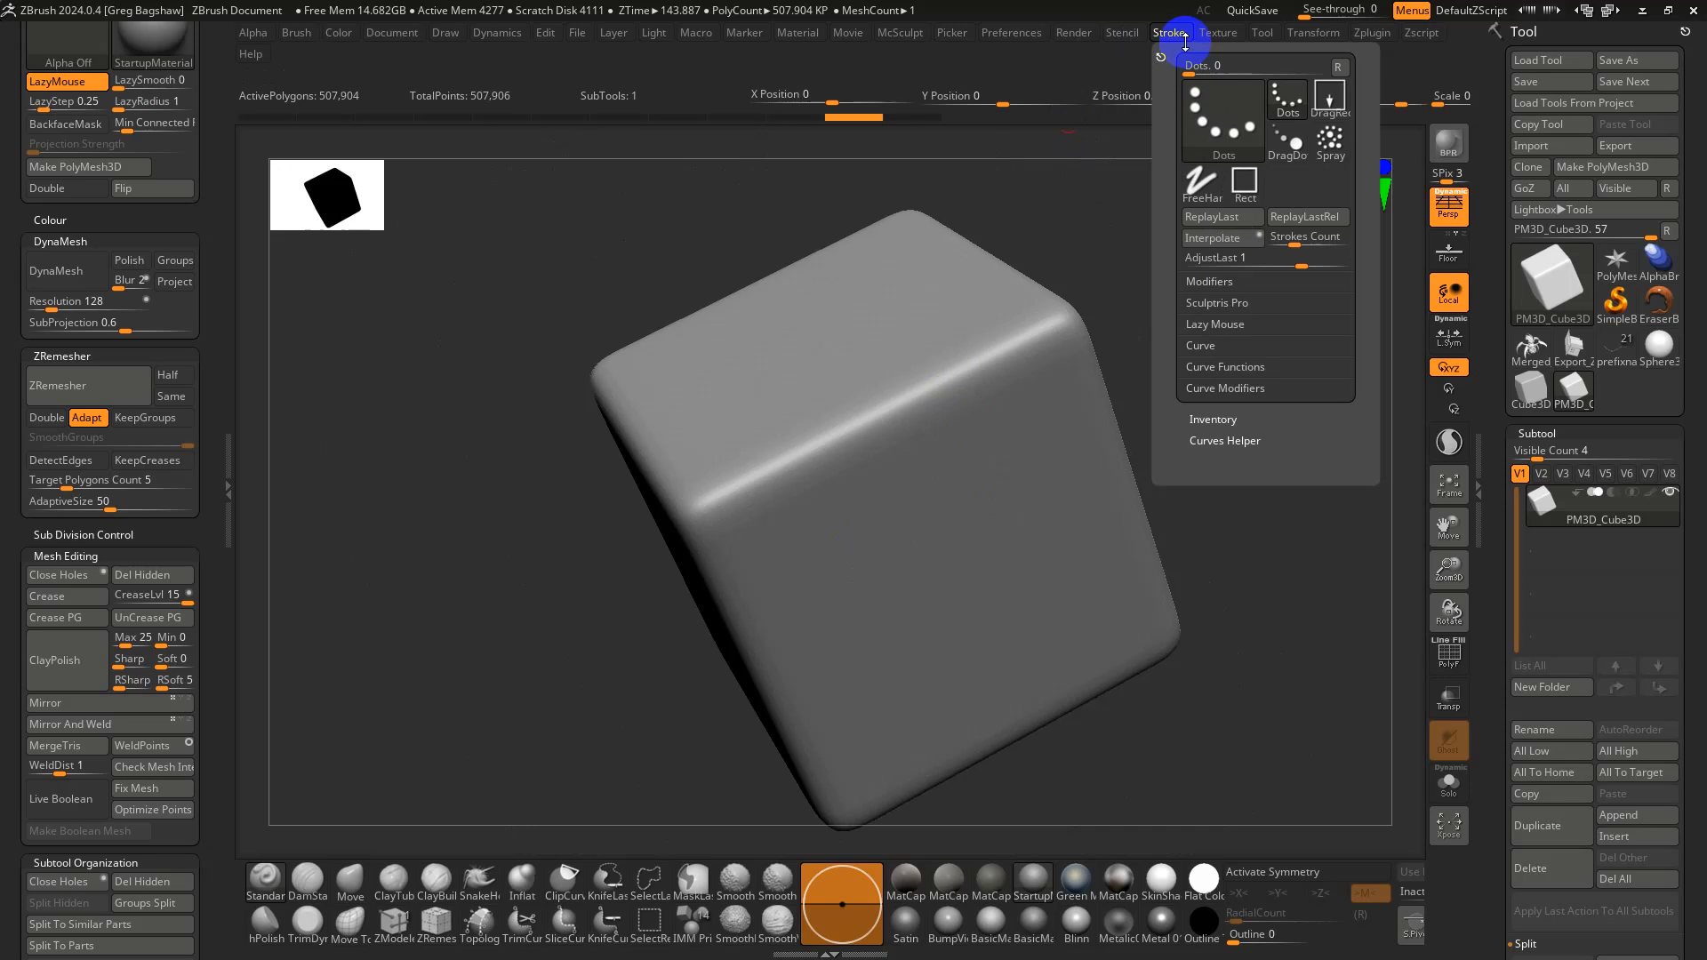
left_click(1010, 33)
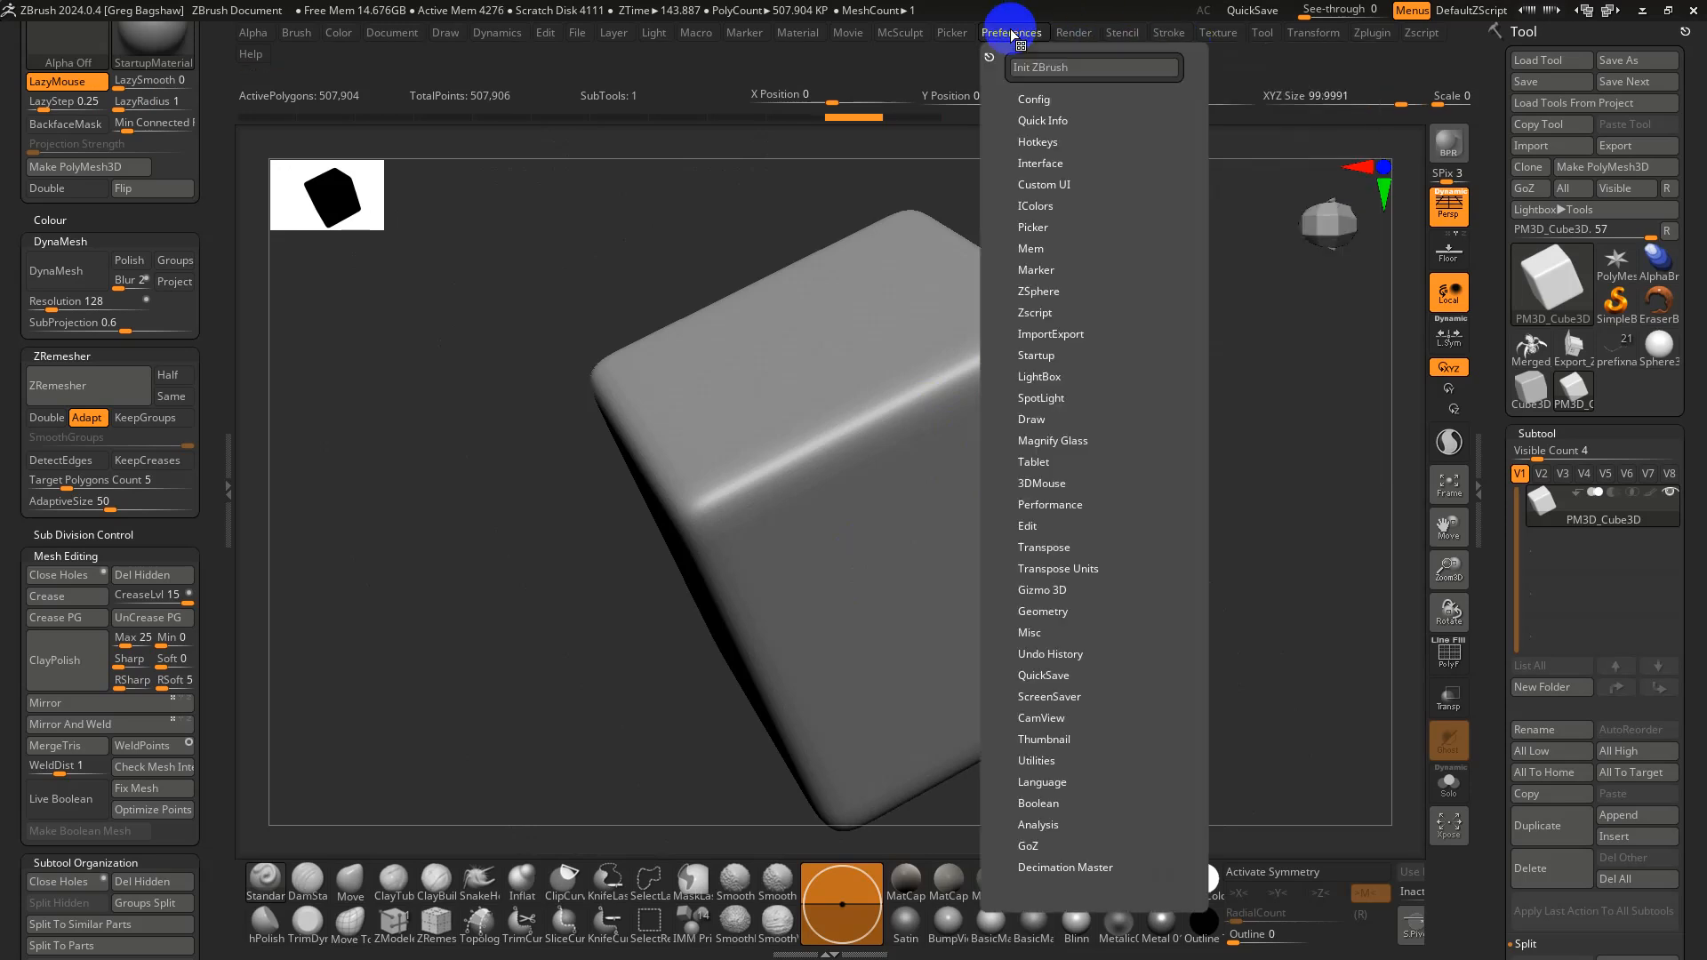
left_click(1028, 420)
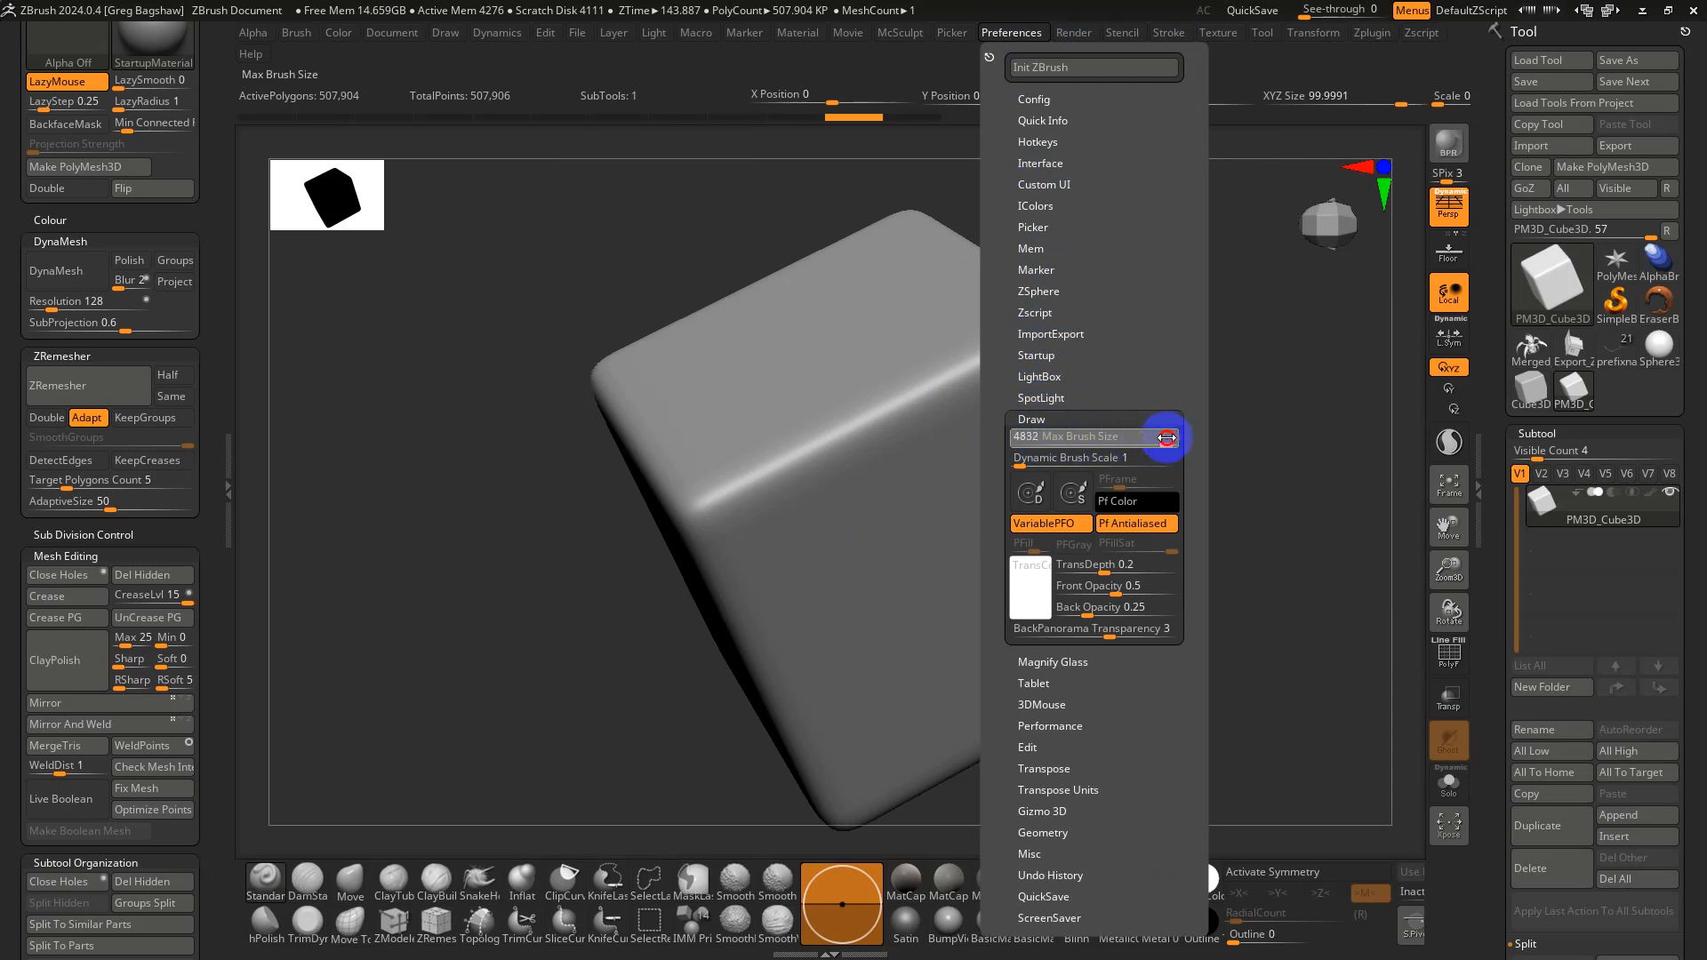
Try a stroke down the cube's front face with a larger draw size and undo it
key("s")
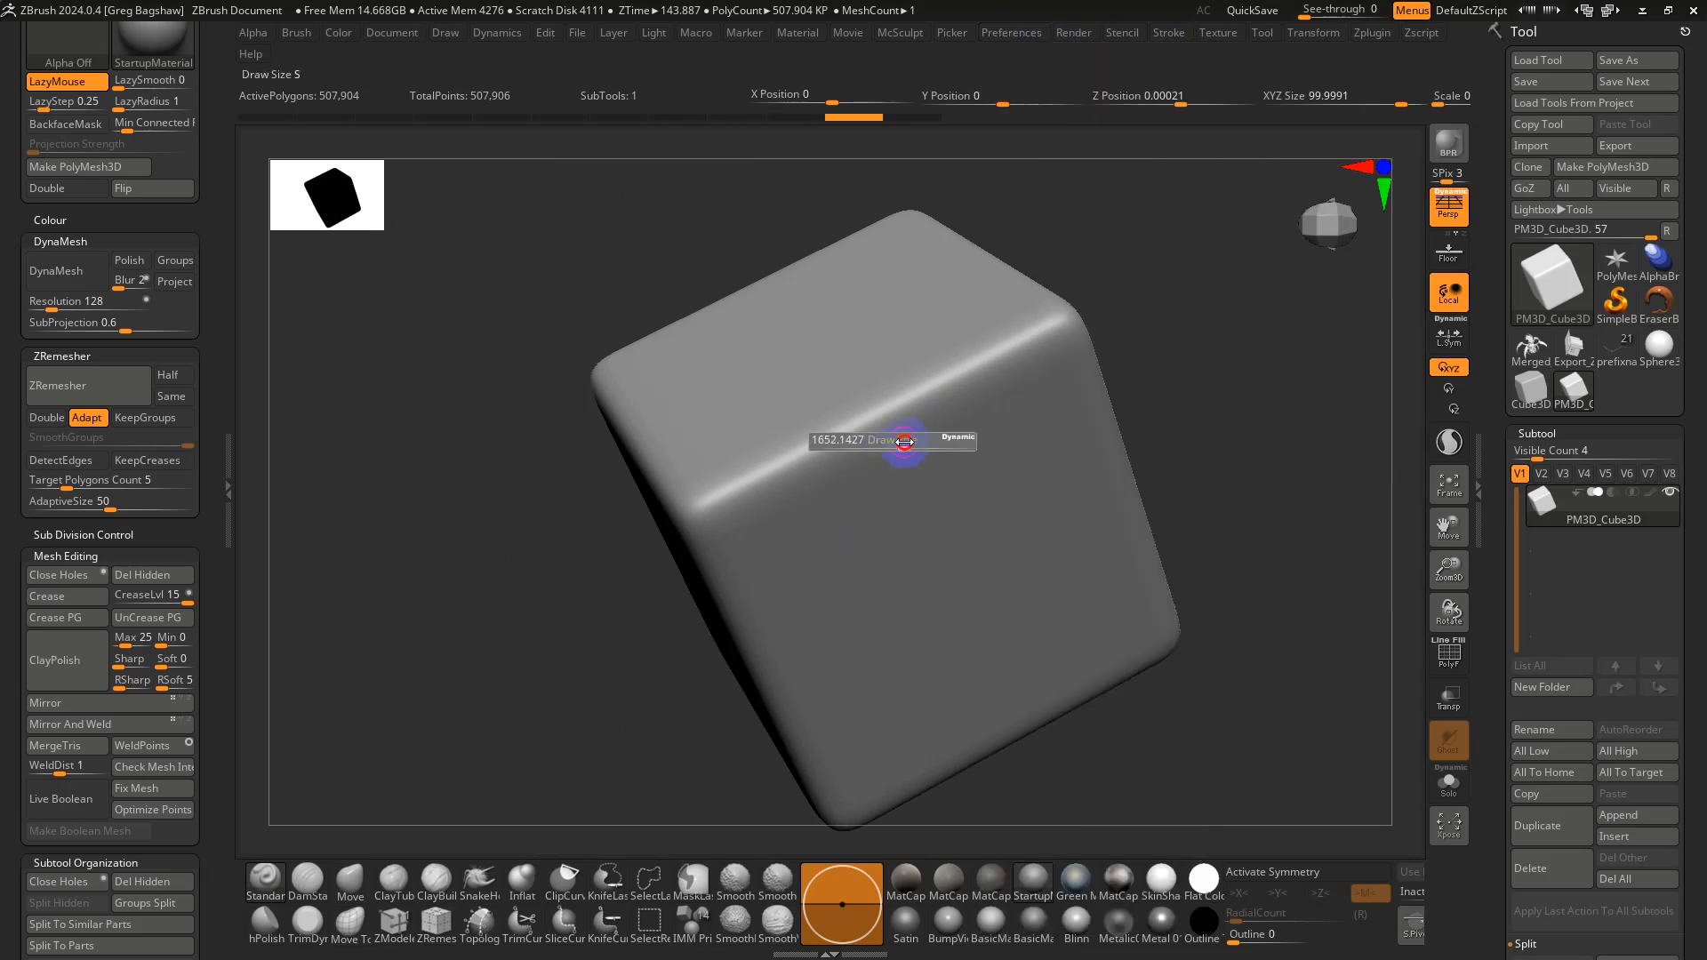
mouse_move(1059, 382)
left_mouse_down()
mouse_move(976, 495)
mouse_move(939, 616)
left_mouse_up()
key("ctrl+z")
Set the Dynamic Brush Scale to 50 in the drawing preferences
left_click(1160, 32)
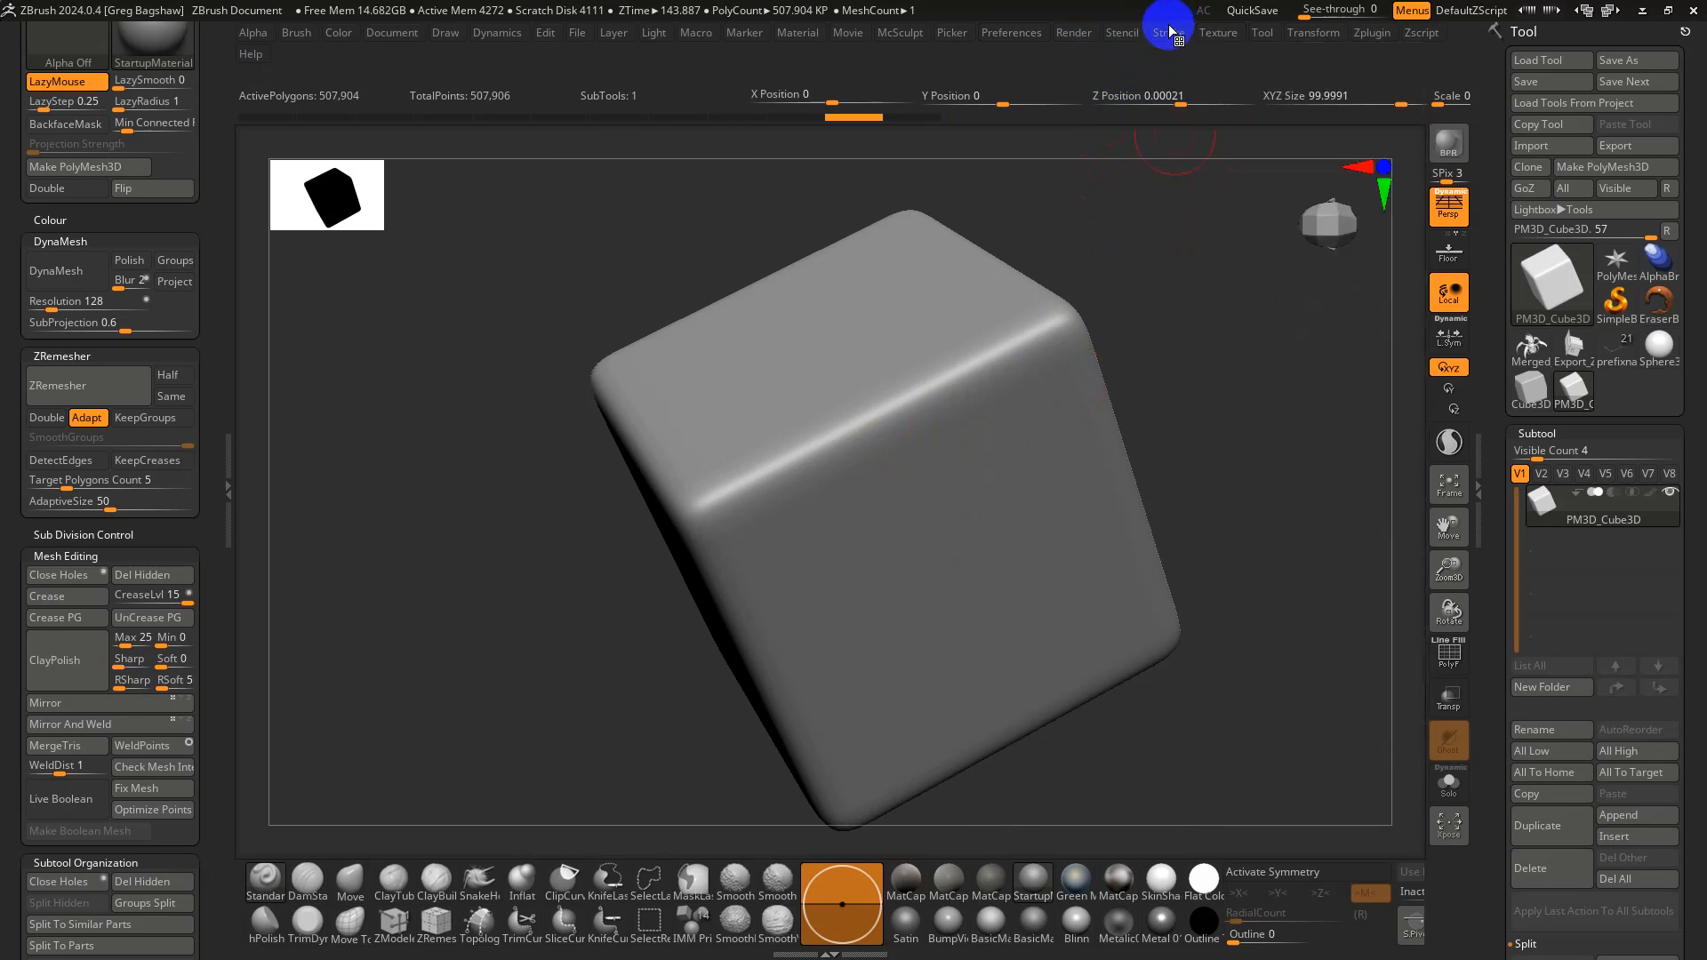
left_click(1168, 33)
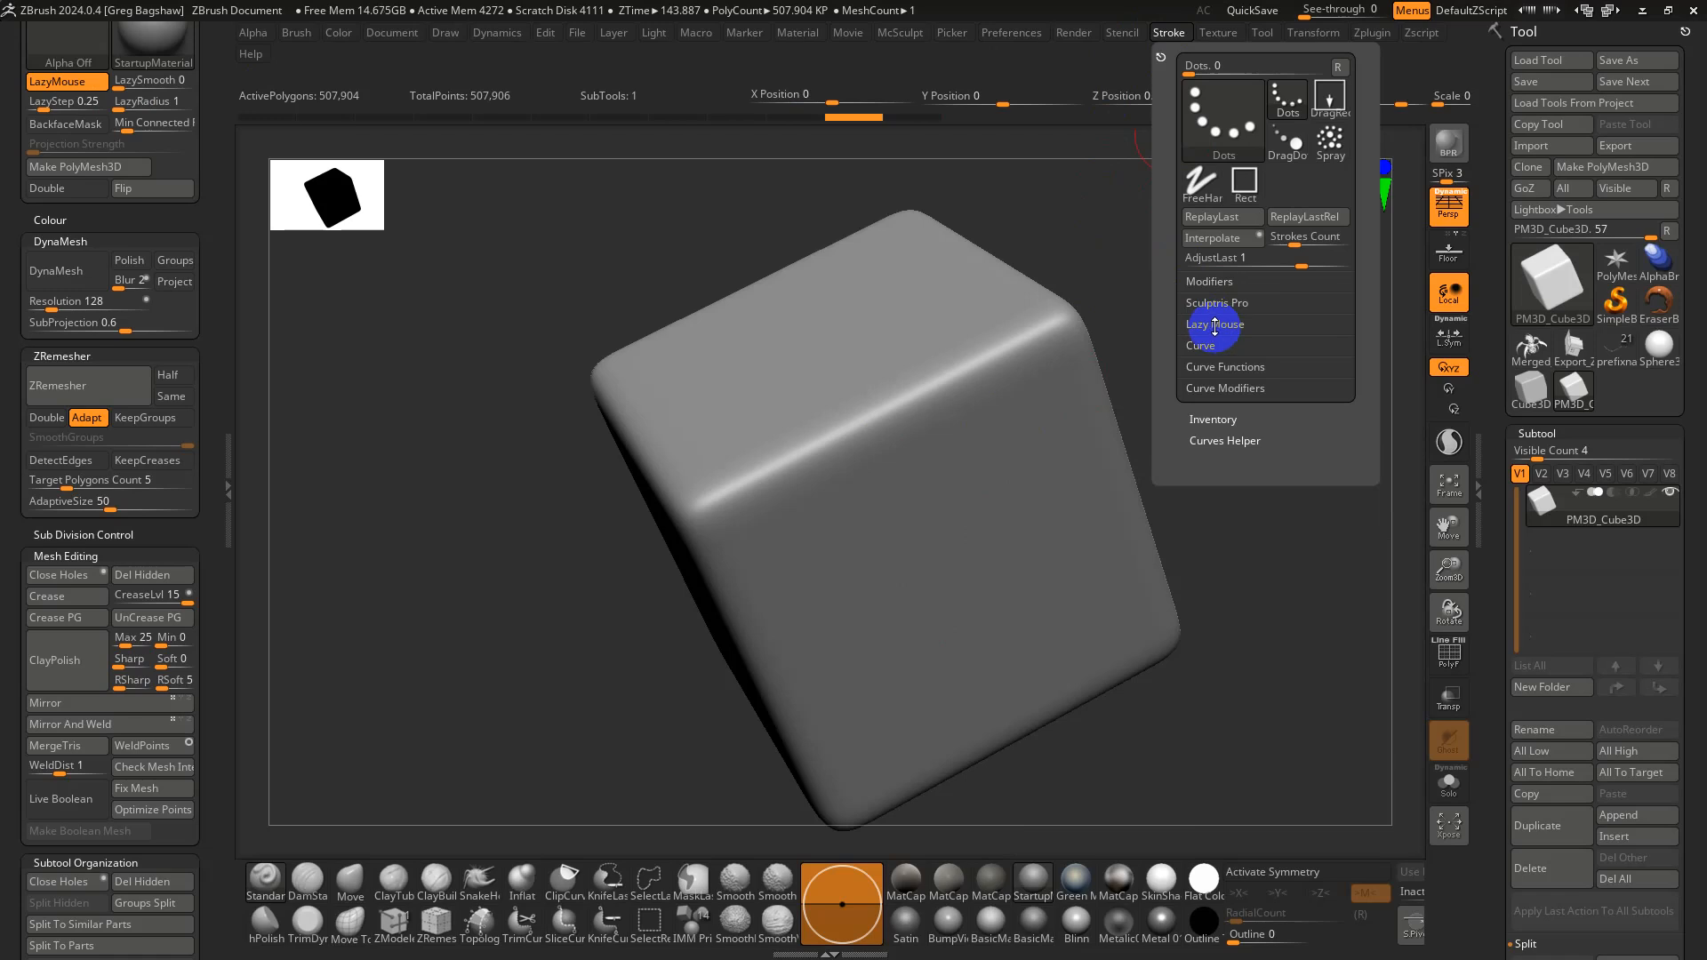
left_click(1030, 32)
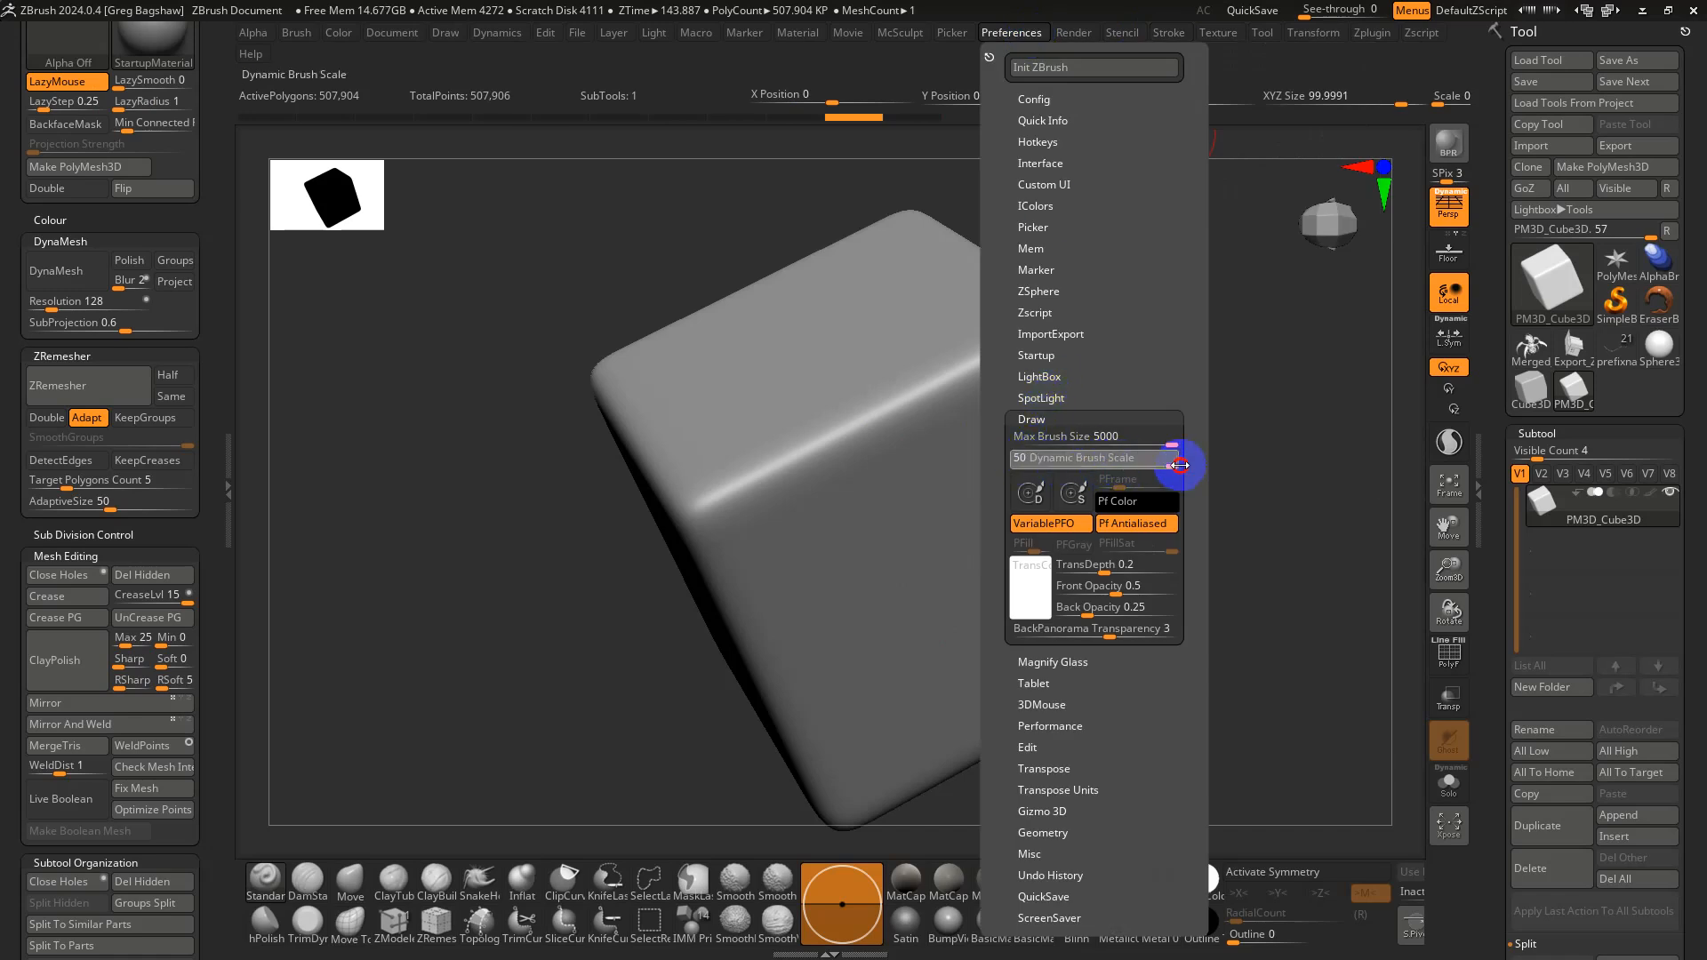
Adjust the dynamic draw size and sculpt an S-shaped stroke down the cube's front face
left_click_drag(908, 436, 763, 442)
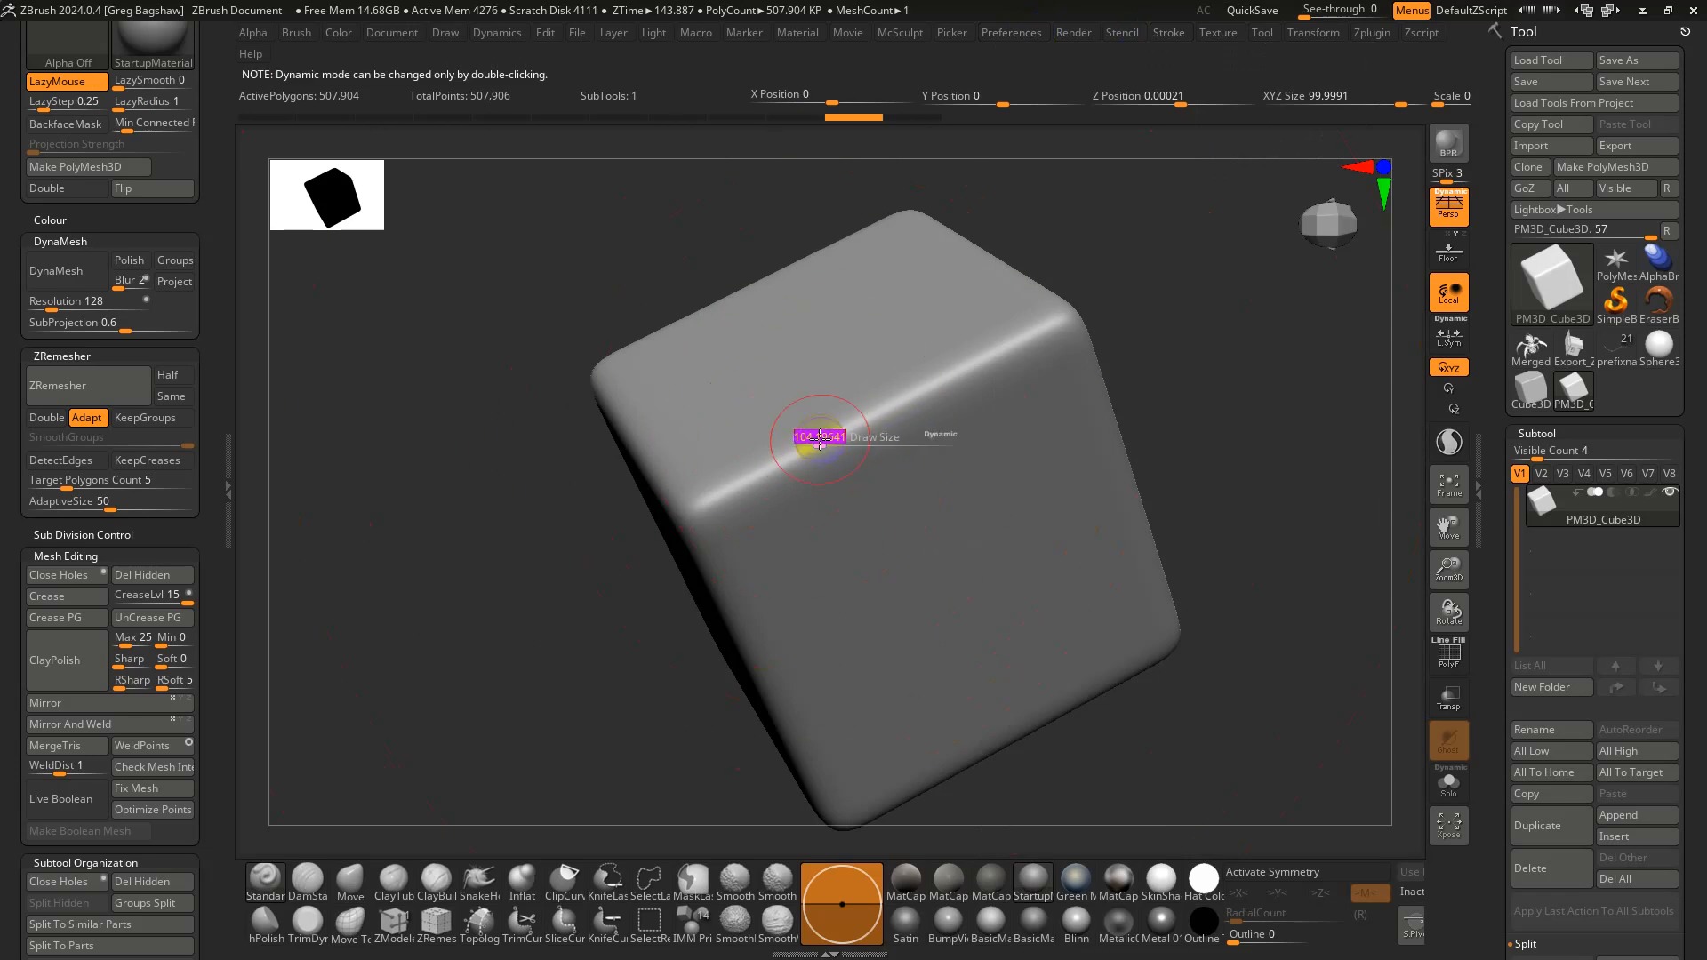
left_click(933, 439)
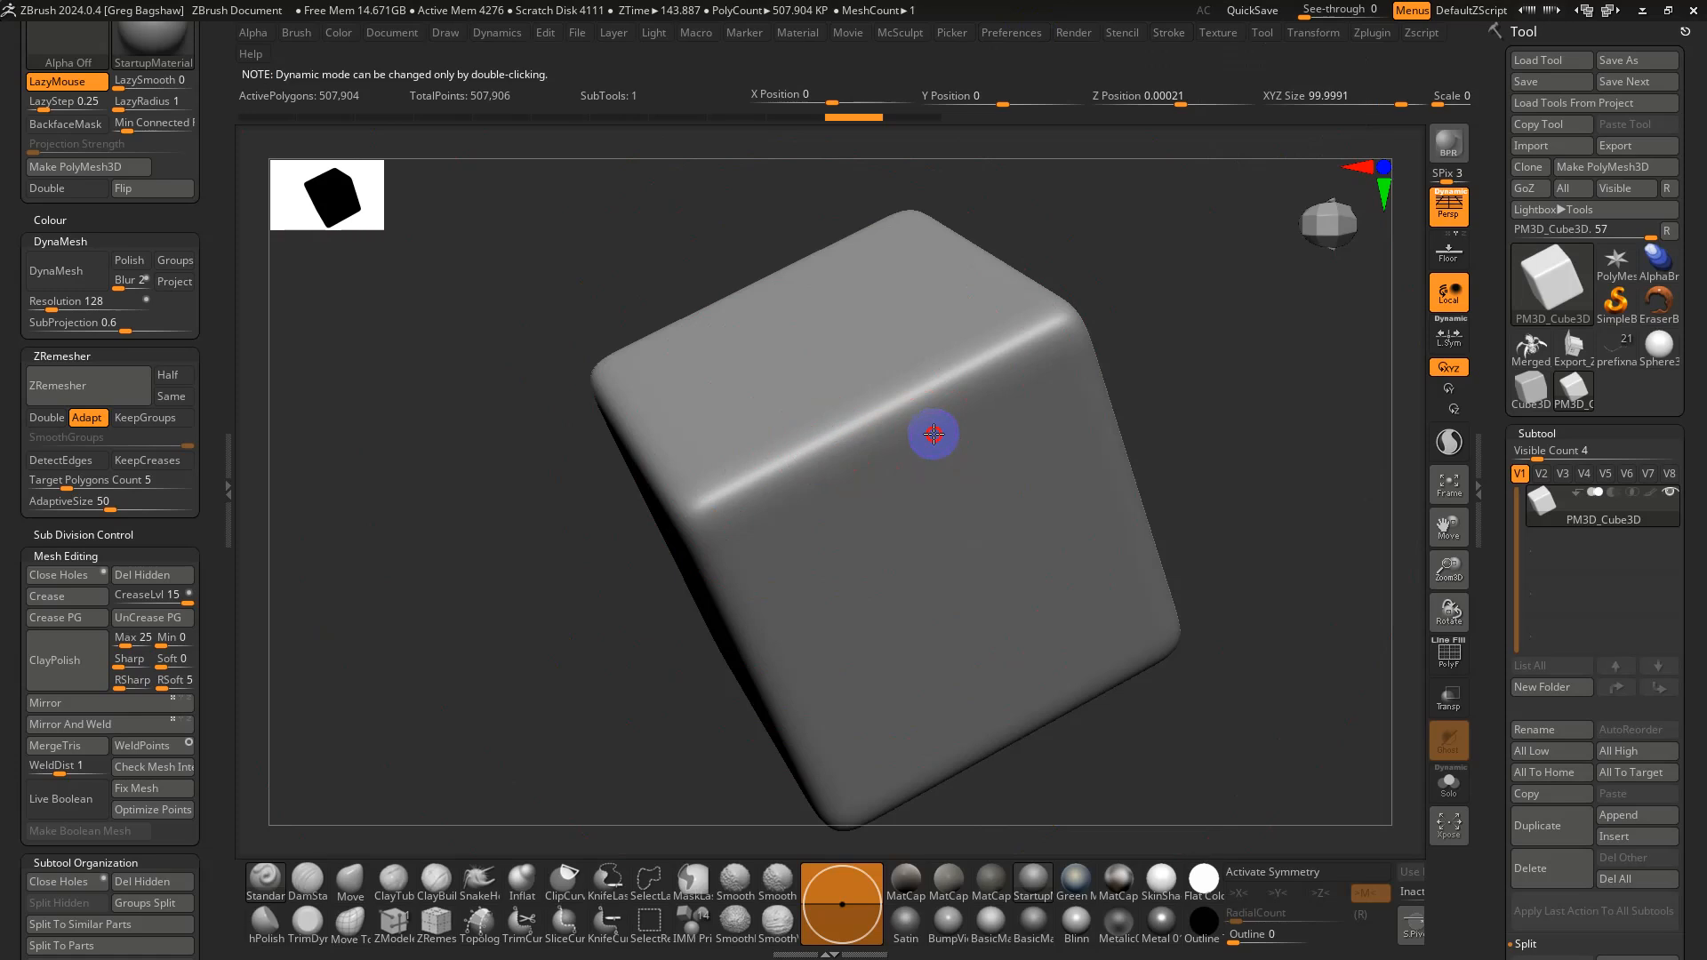
left_click_drag(928, 432, 976, 436)
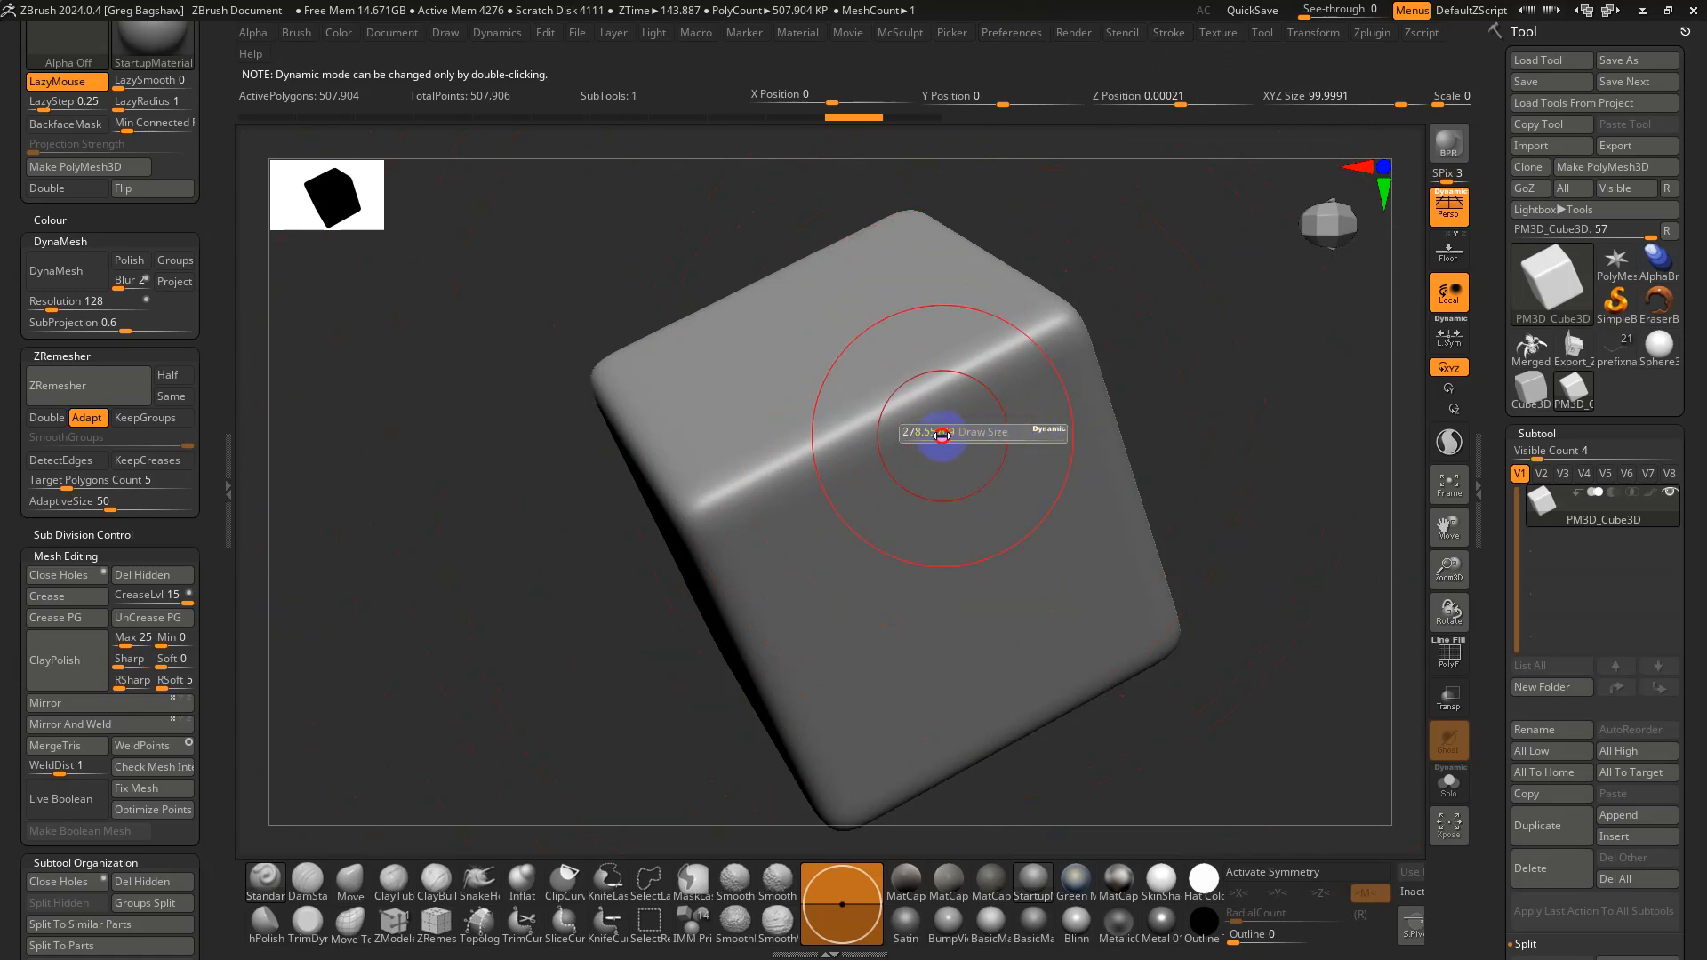
mouse_move(986, 442)
left_mouse_down()
mouse_move(934, 488)
mouse_move(889, 724)
left_mouse_up()
mouse_move(1048, 448)
left_mouse_down()
mouse_move(1013, 651)
mouse_move(988, 628)
left_mouse_up()
key("ctrl+z")
key("ctrl+z")
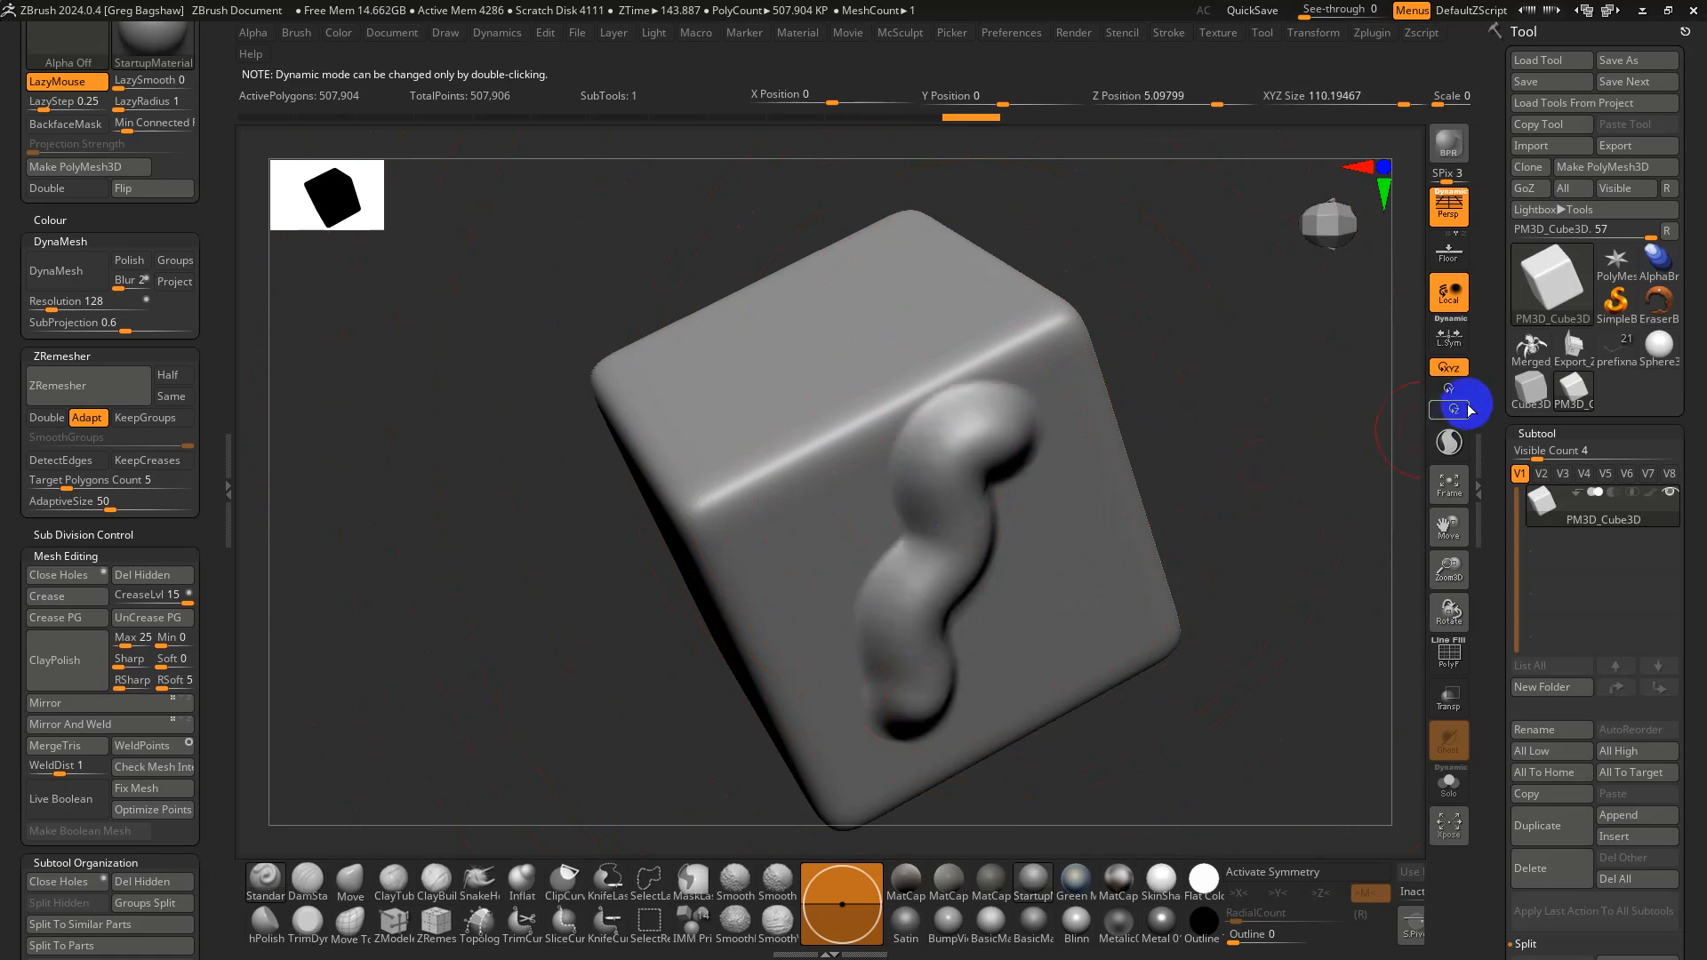
Switch to the Export_Zbrush tool and turn on the floor grid beneath the stair set
left_click(1571, 348)
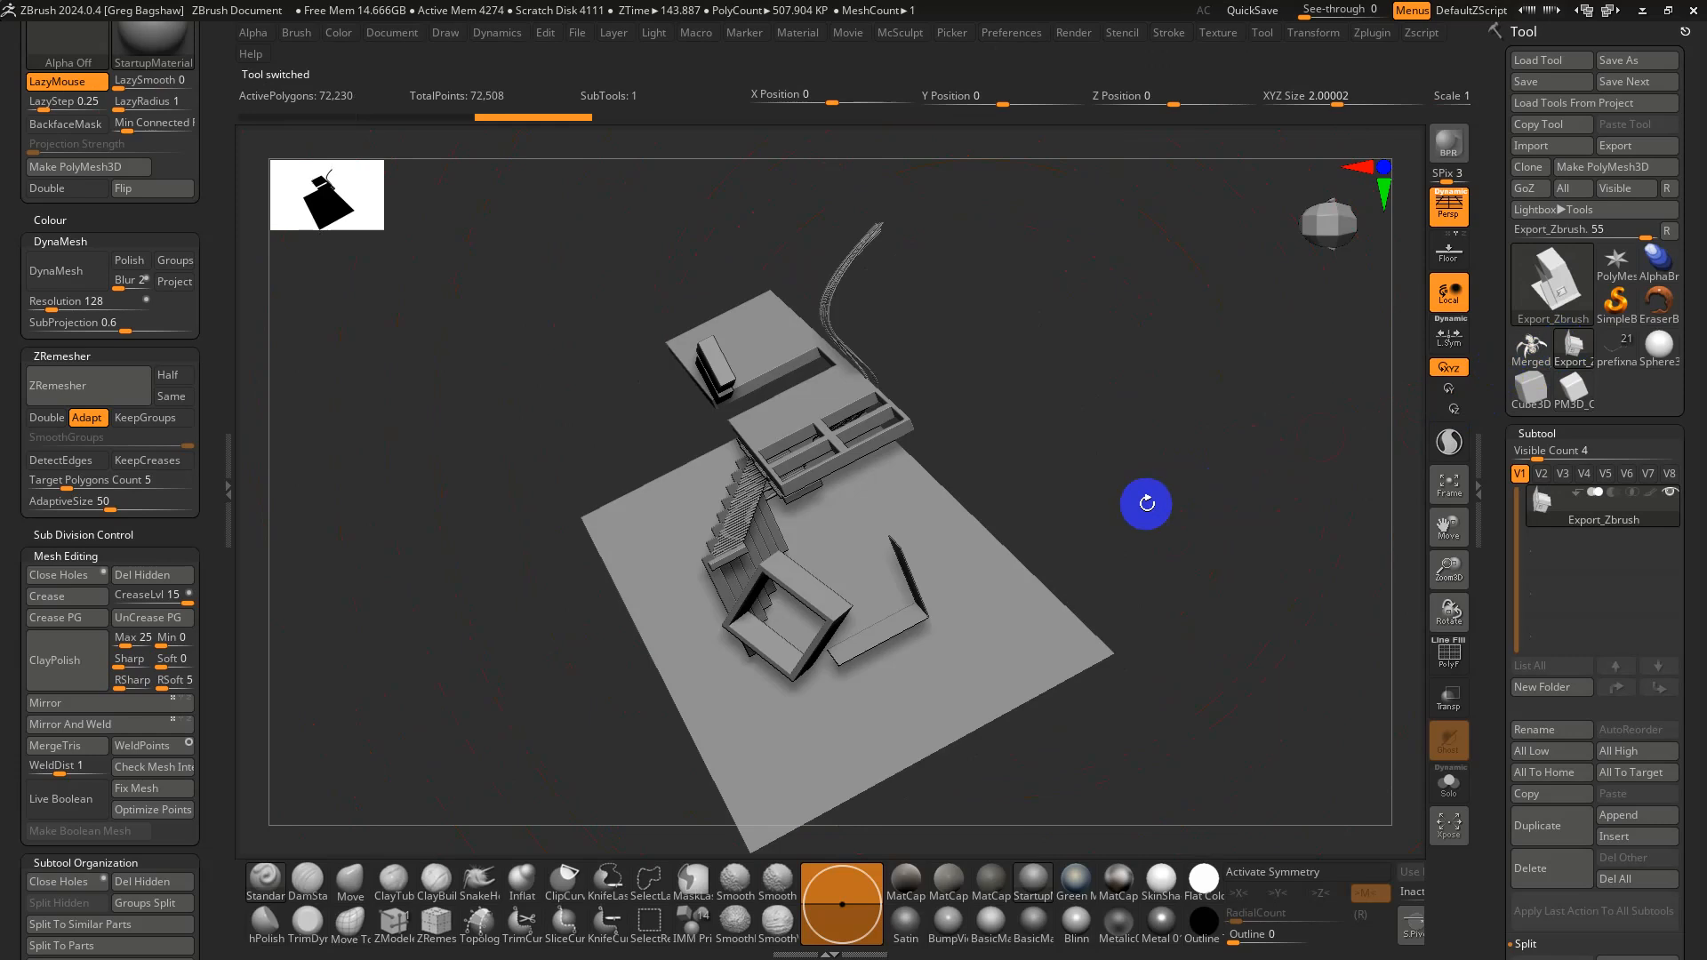
left_click_drag(1146, 397, 1192, 488)
left_click(1448, 252)
left_click_drag(1177, 571, 1154, 408)
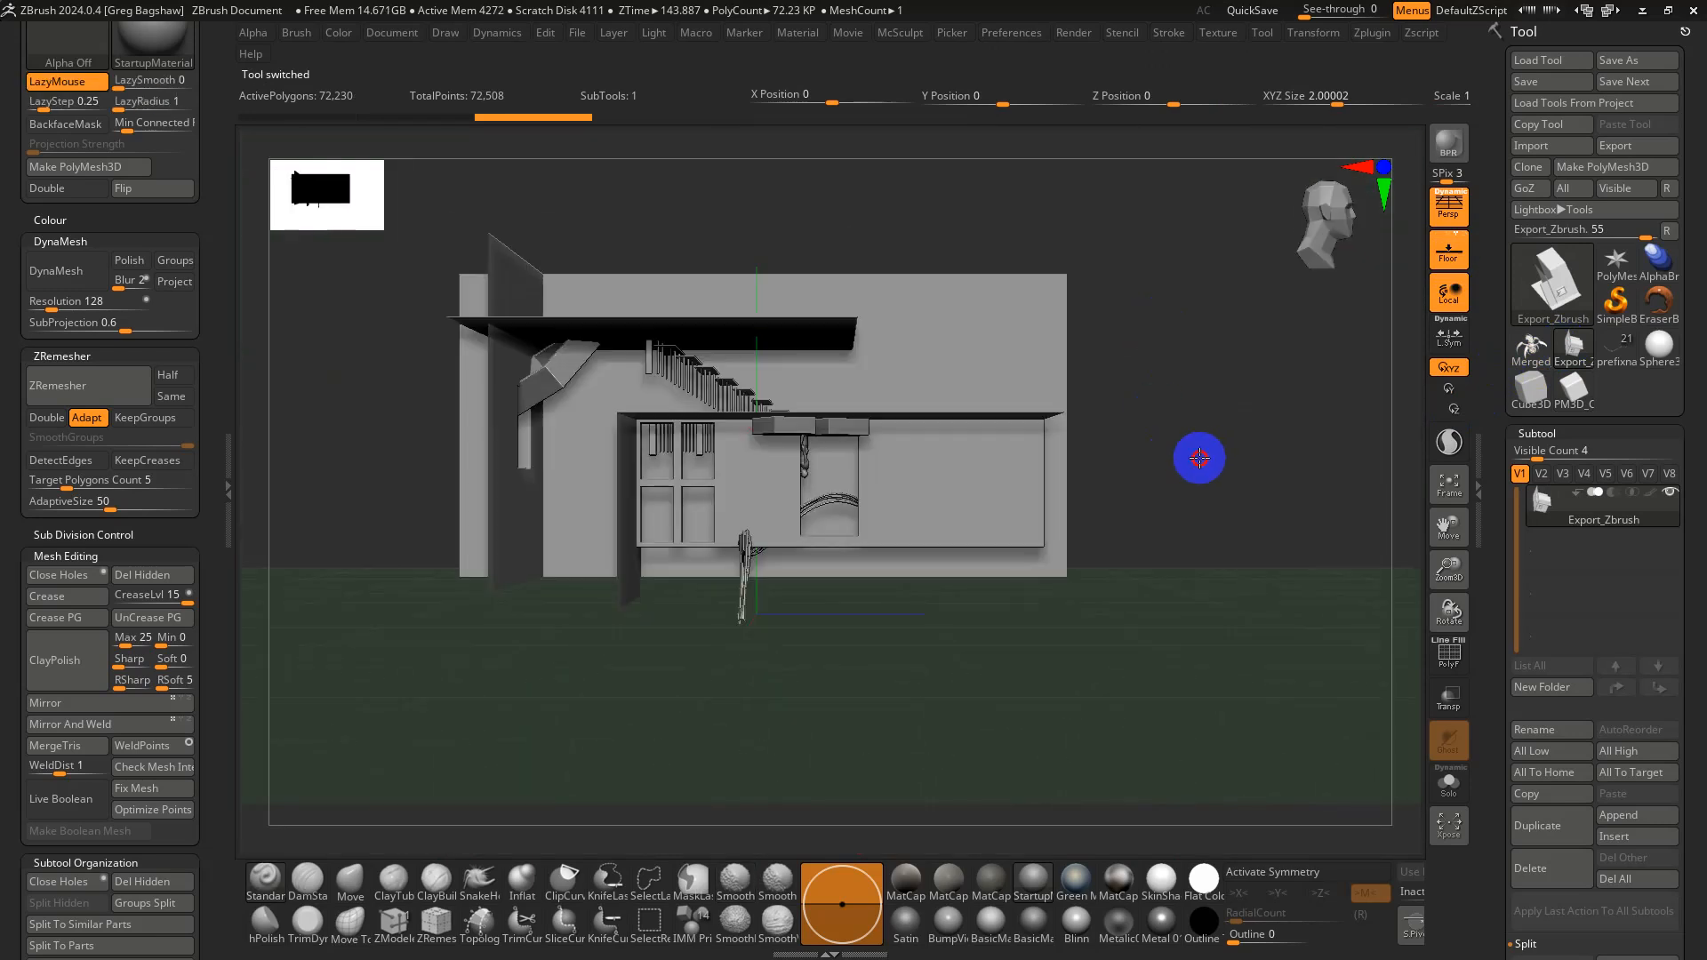
left_click_drag(1200, 461, 1109, 480)
Centre the transform gizmo on the human figure's back, try a slight uniform scale of the set and undo it
key("w")
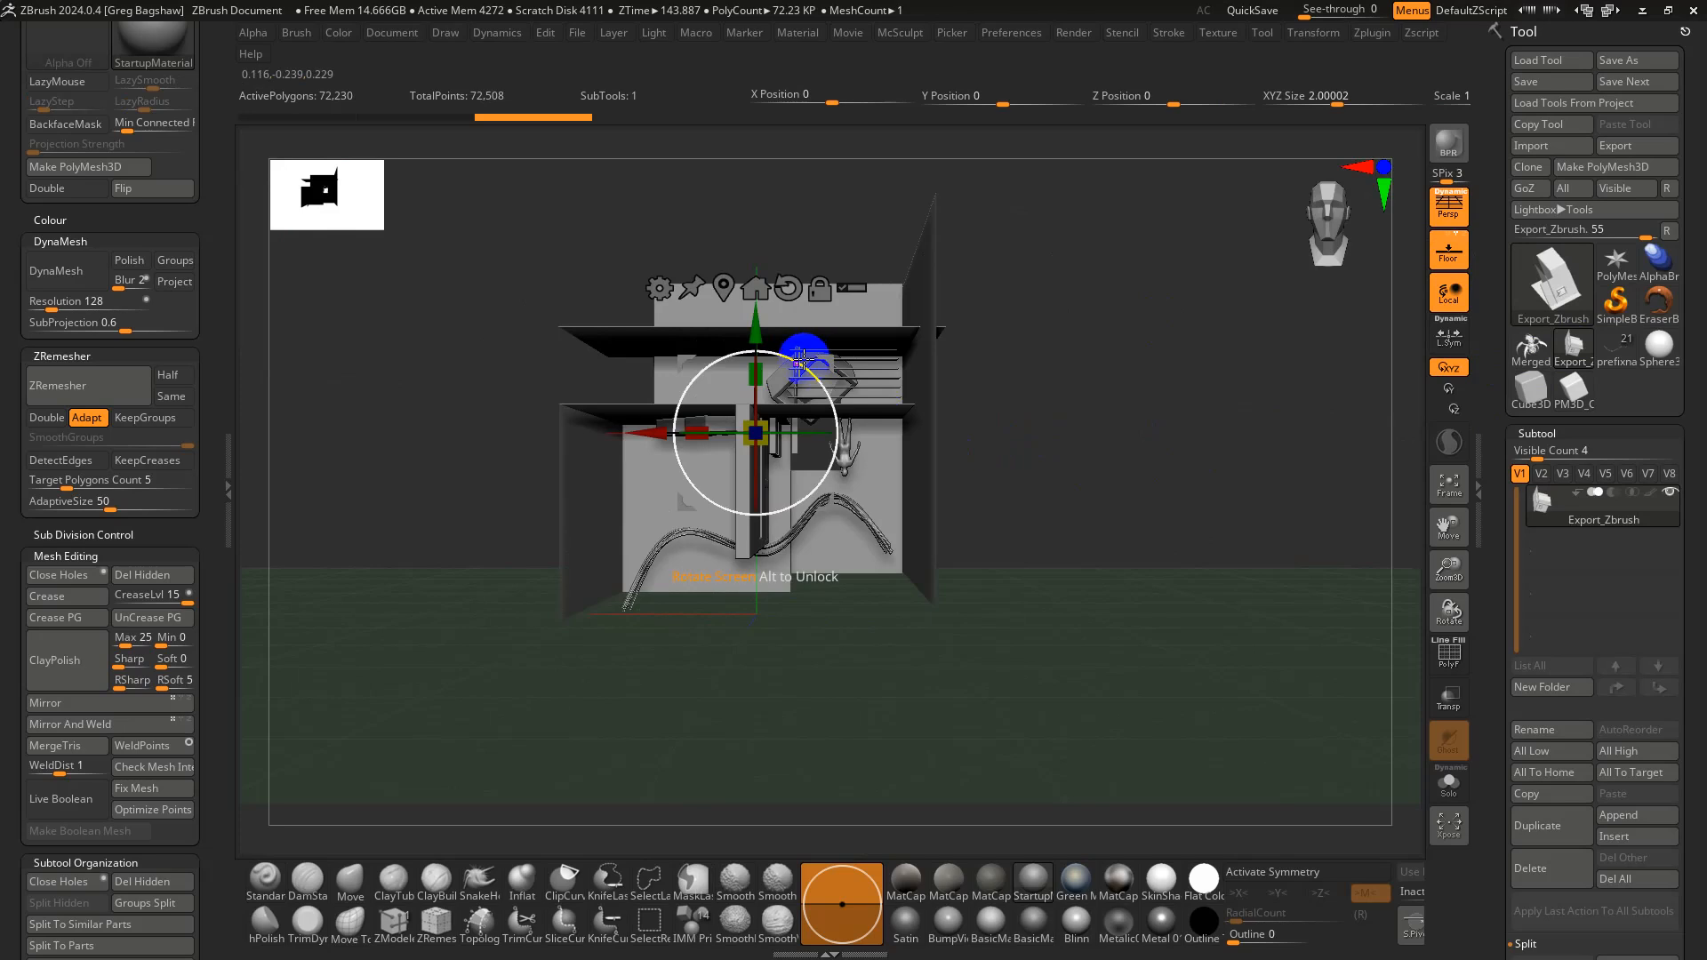
left_click_drag(794, 358, 716, 508)
mouse_move(1041, 486)
left_mouse_down()
mouse_move(1155, 472)
mouse_move(1190, 508)
mouse_move(1177, 515)
mouse_move(1218, 457)
mouse_move(1005, 388)
mouse_move(1061, 481)
left_mouse_up()
key("q")
right_click_drag(805, 519, 741, 454, "ctrl")
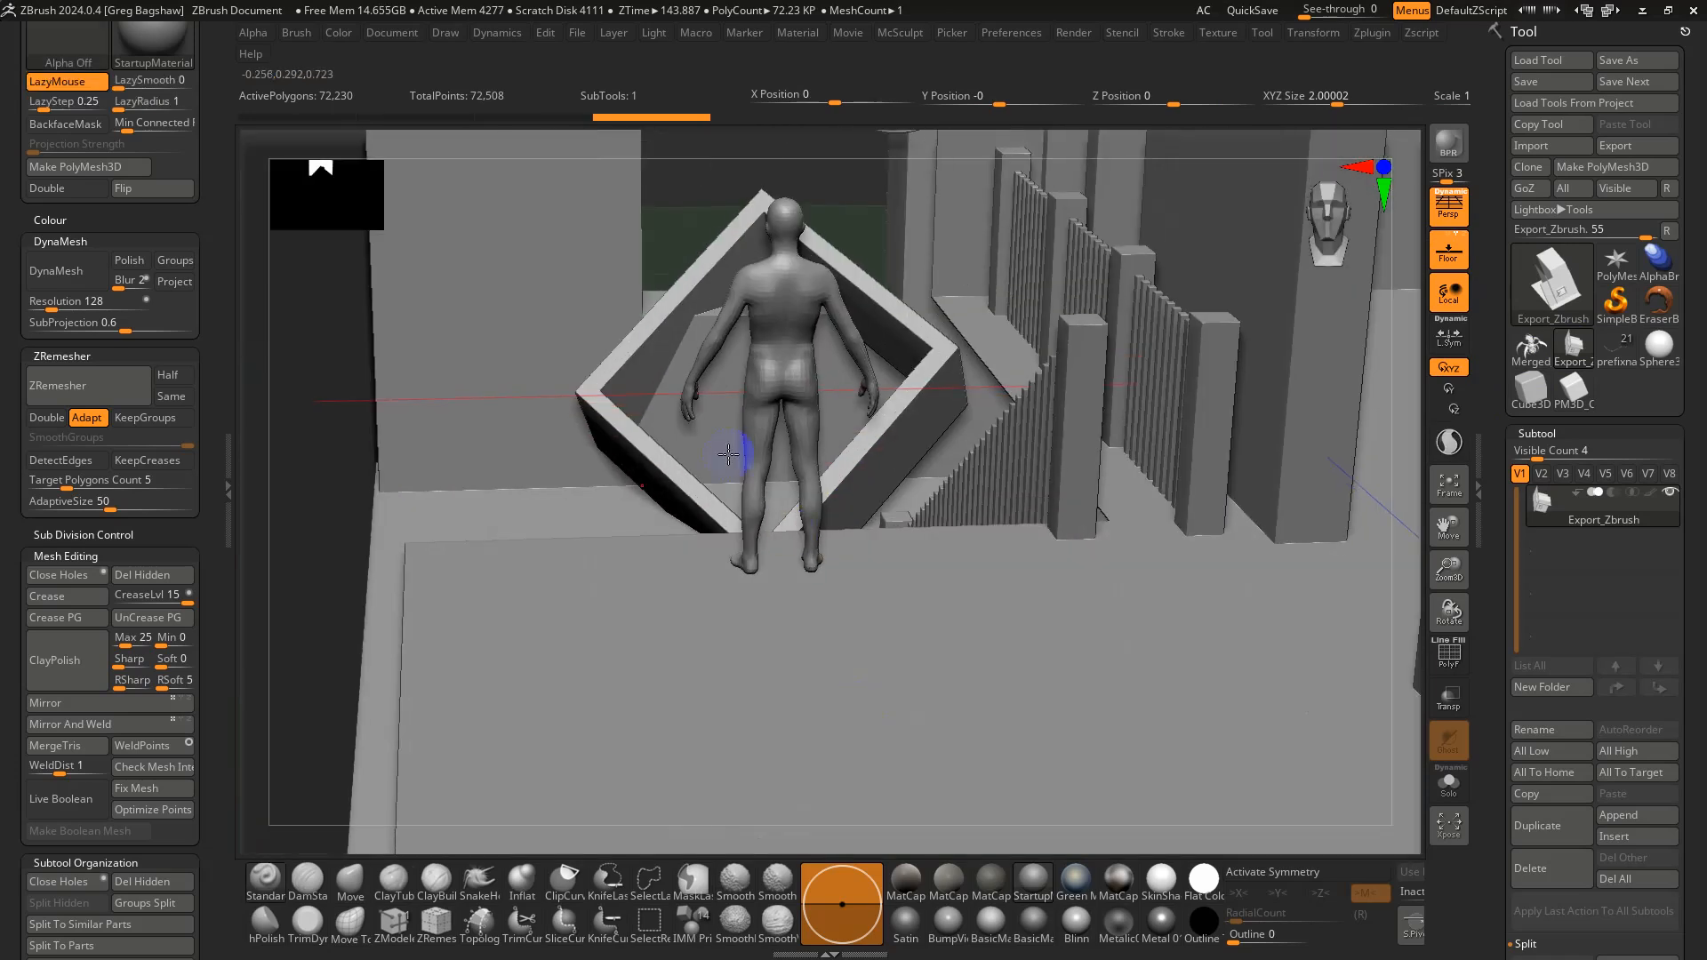
key("w")
left_click(787, 321, "alt")
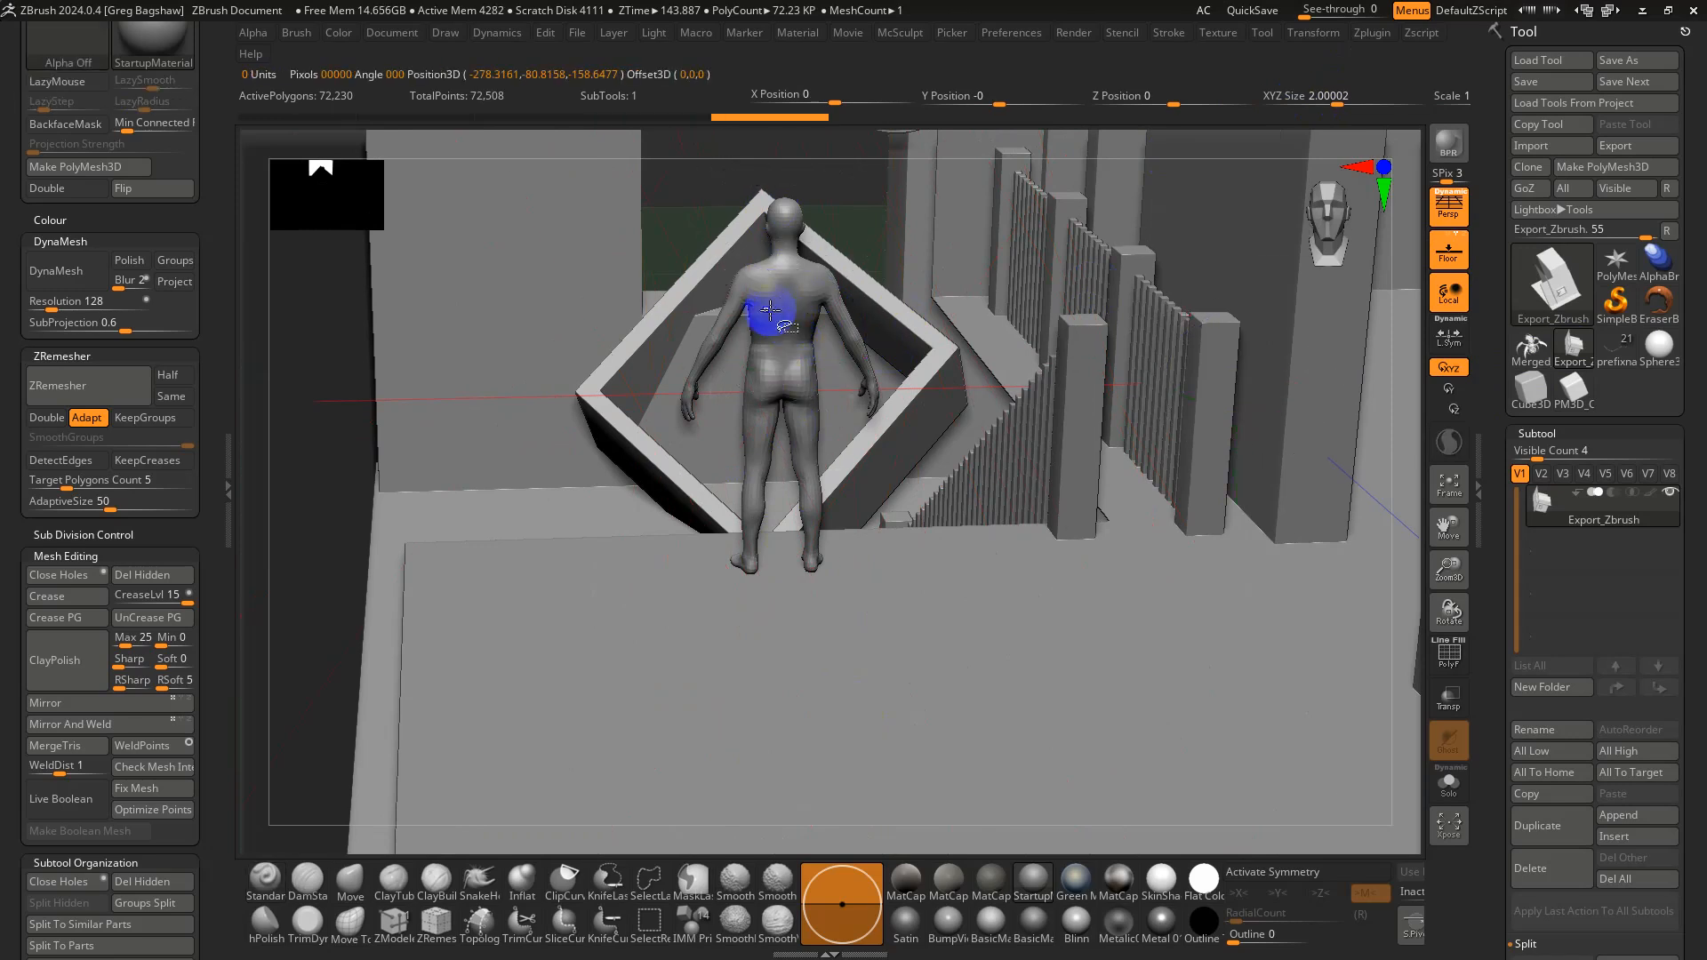
key("w")
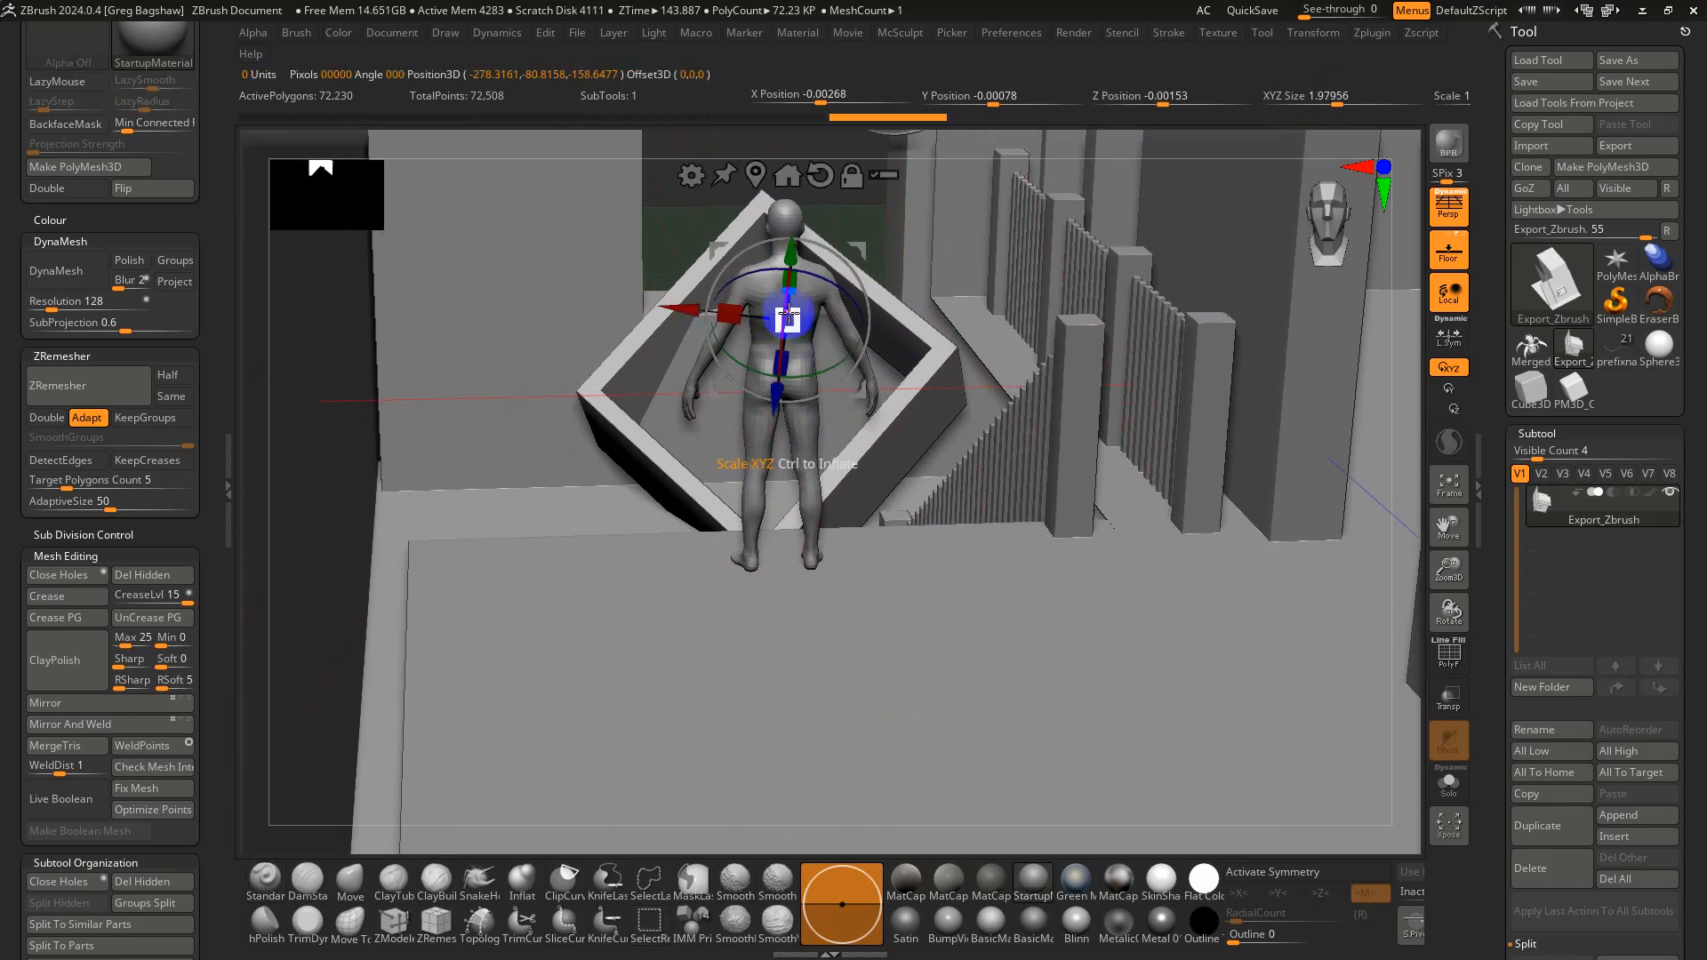
key("s")
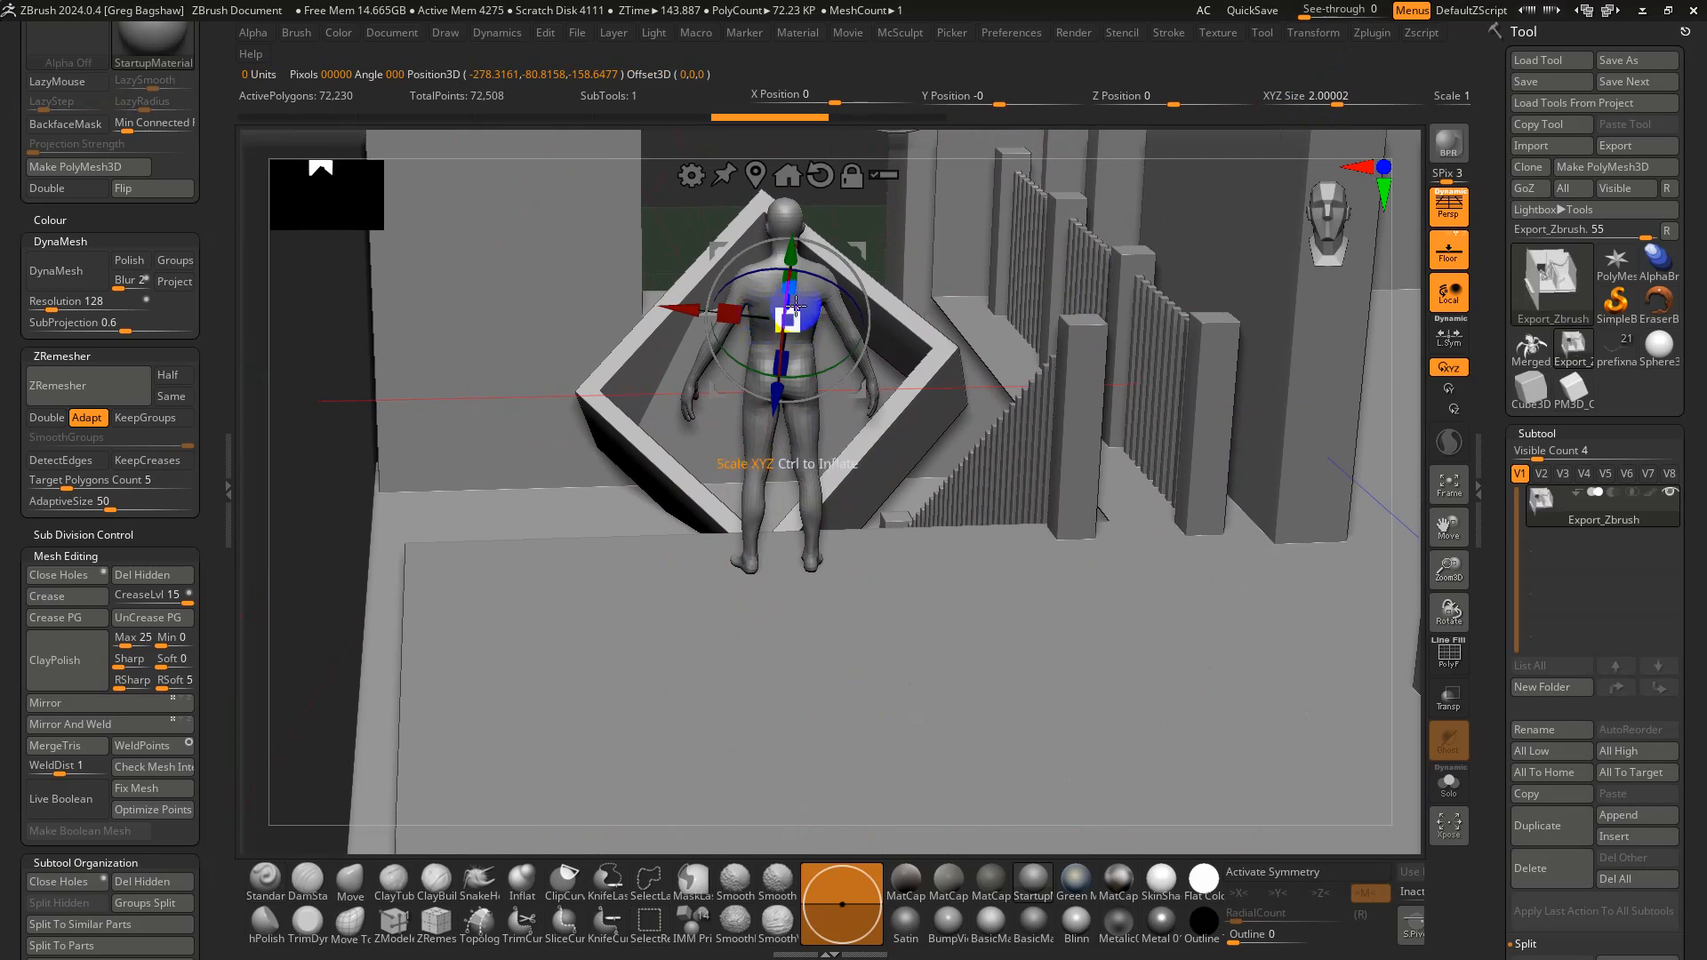
Display the polyframe and split the stair set into separate polygroups with Auto Groups
key("q")
key("l")
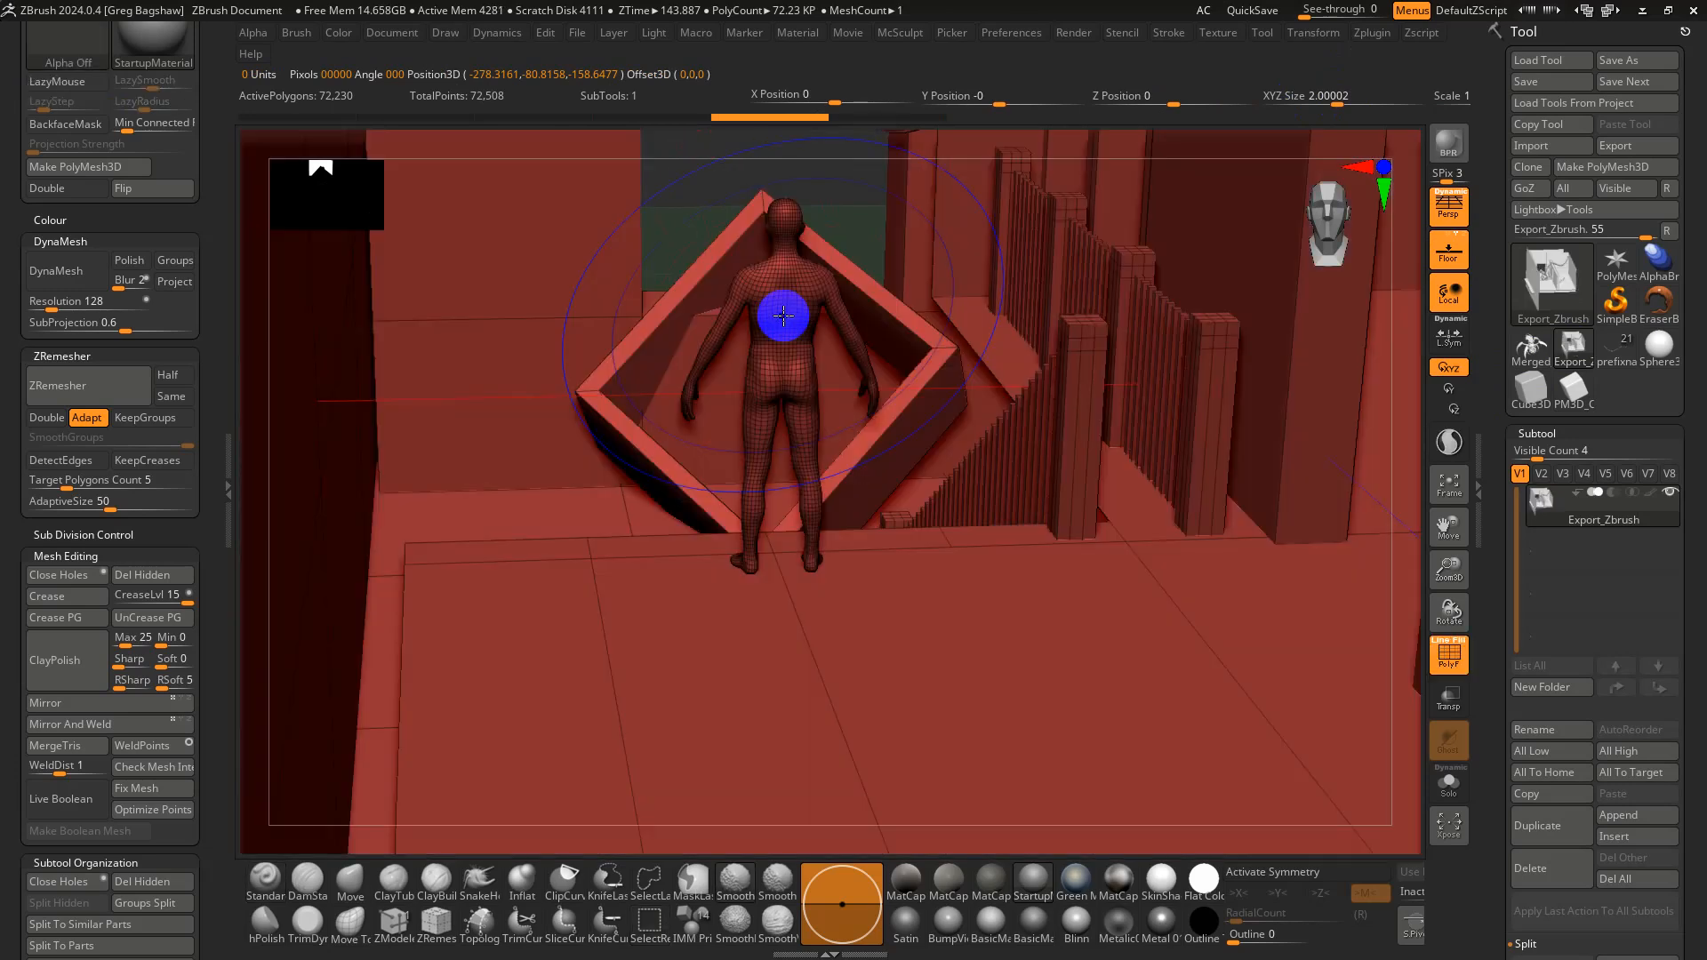
left_click_drag(191, 864, 217, 705)
left_click(67, 691)
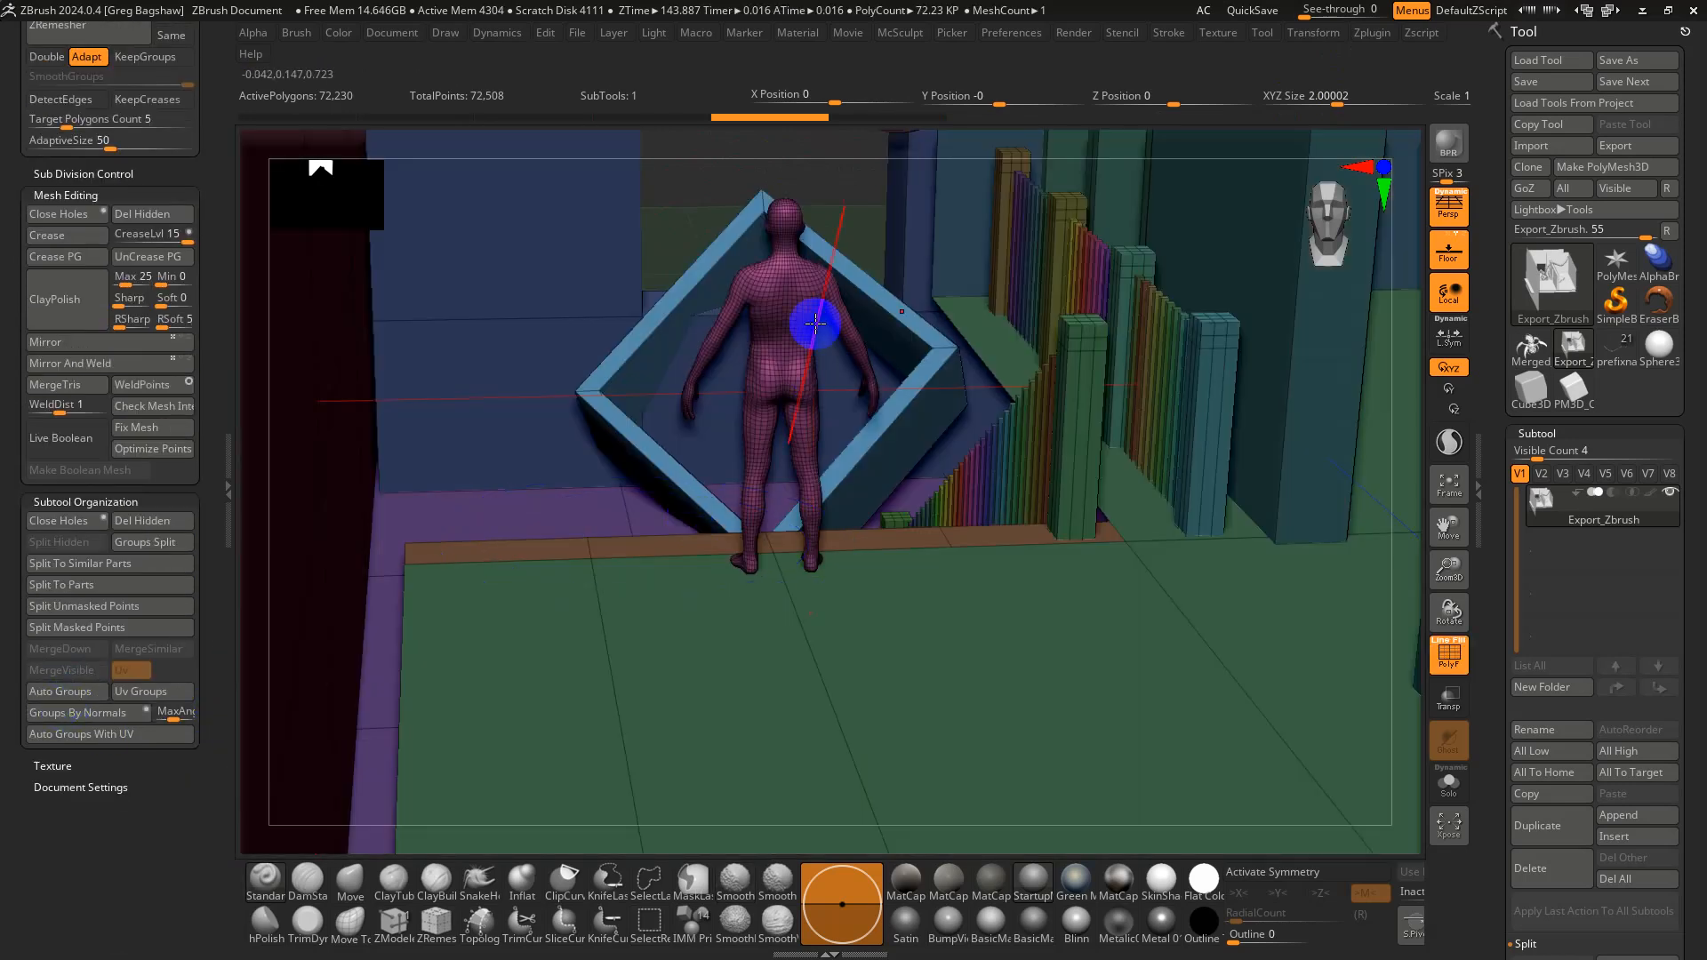
key("ctrl+w")
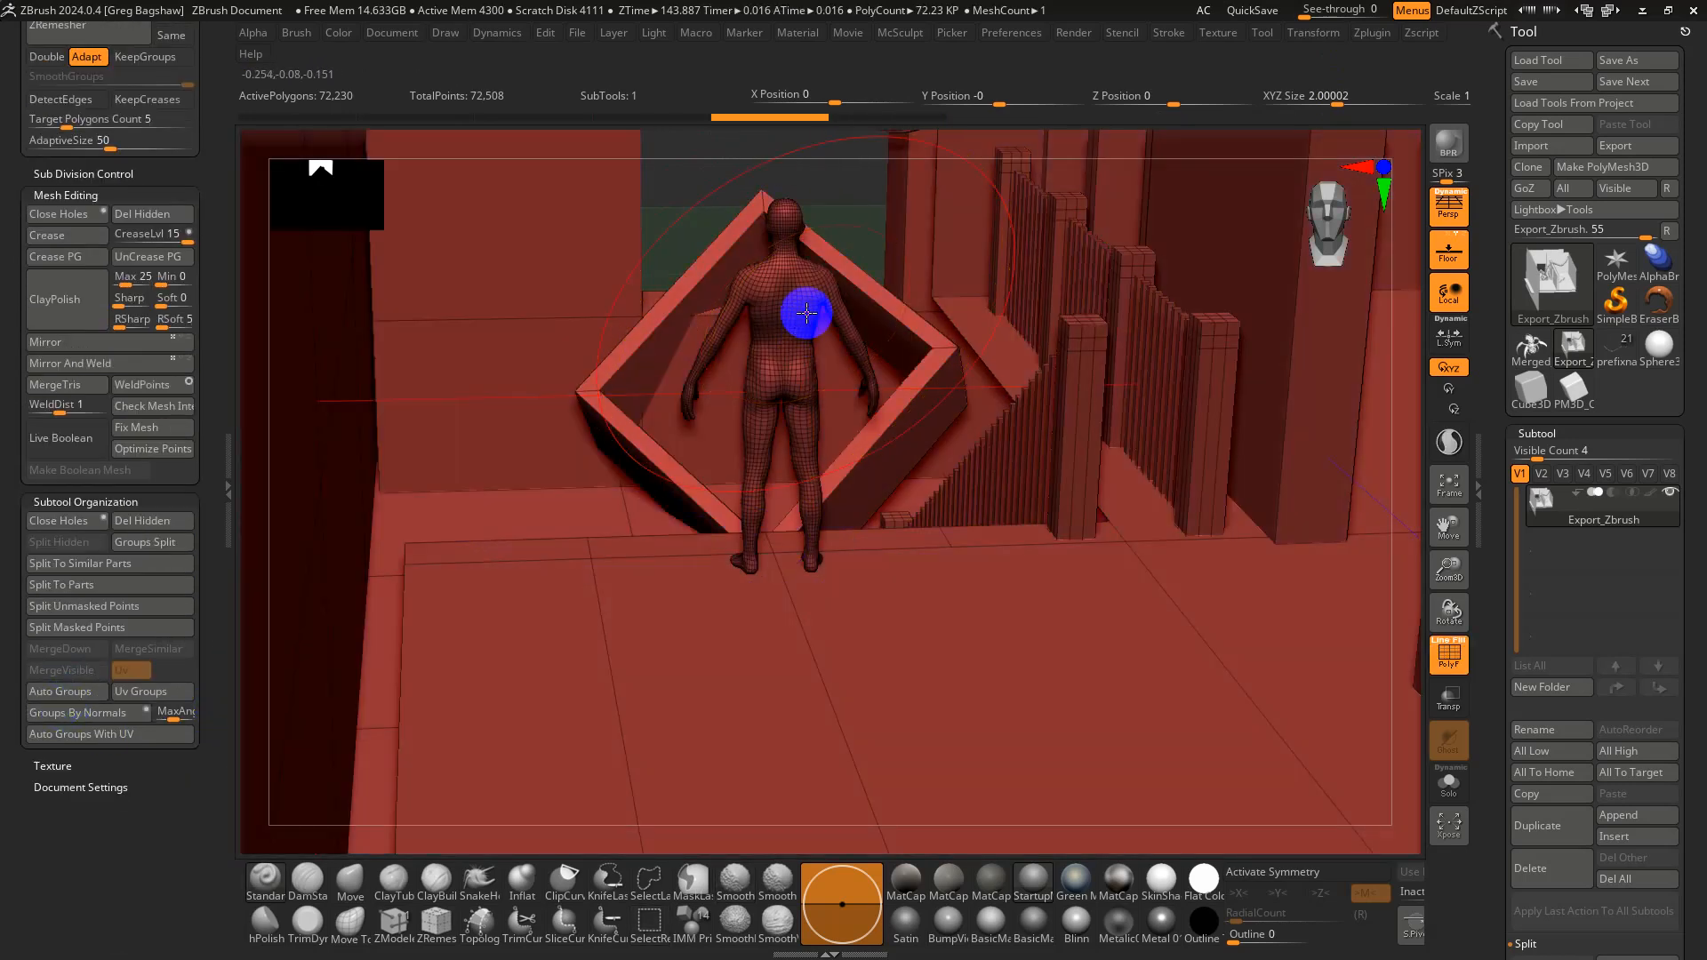
left_click(66, 690)
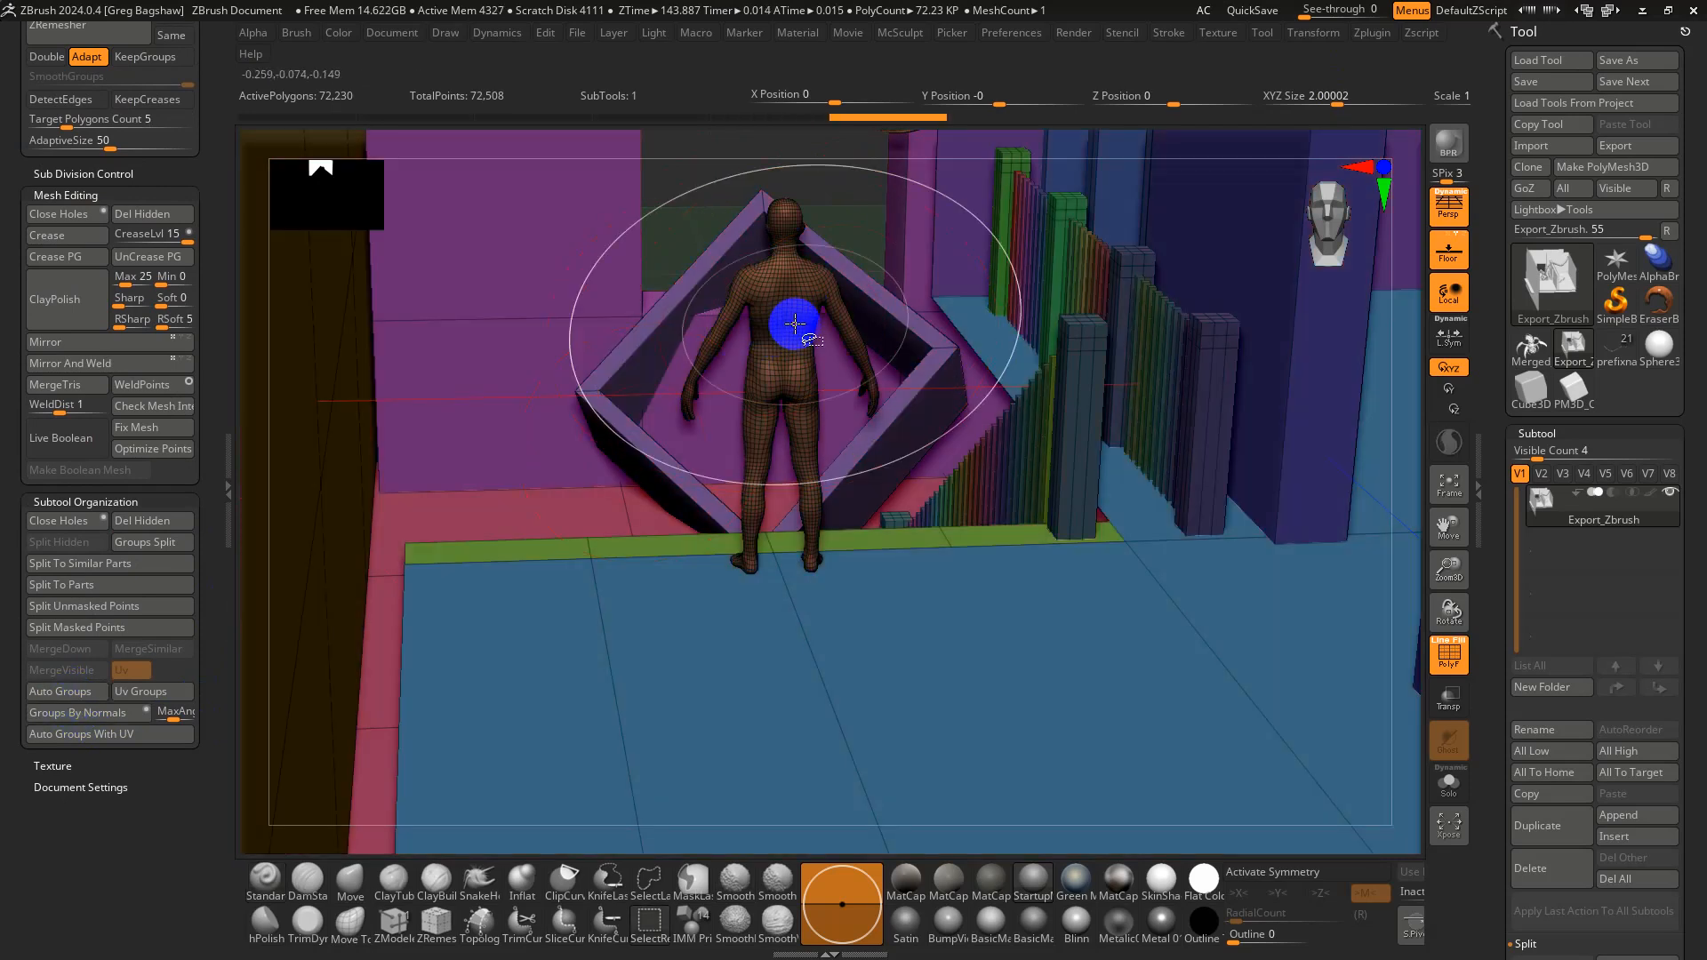
Isolate the human figure to check its XYZ Size, and unhide the full set to check its XYZ Size
left_click(794, 323, "ctrl+shift")
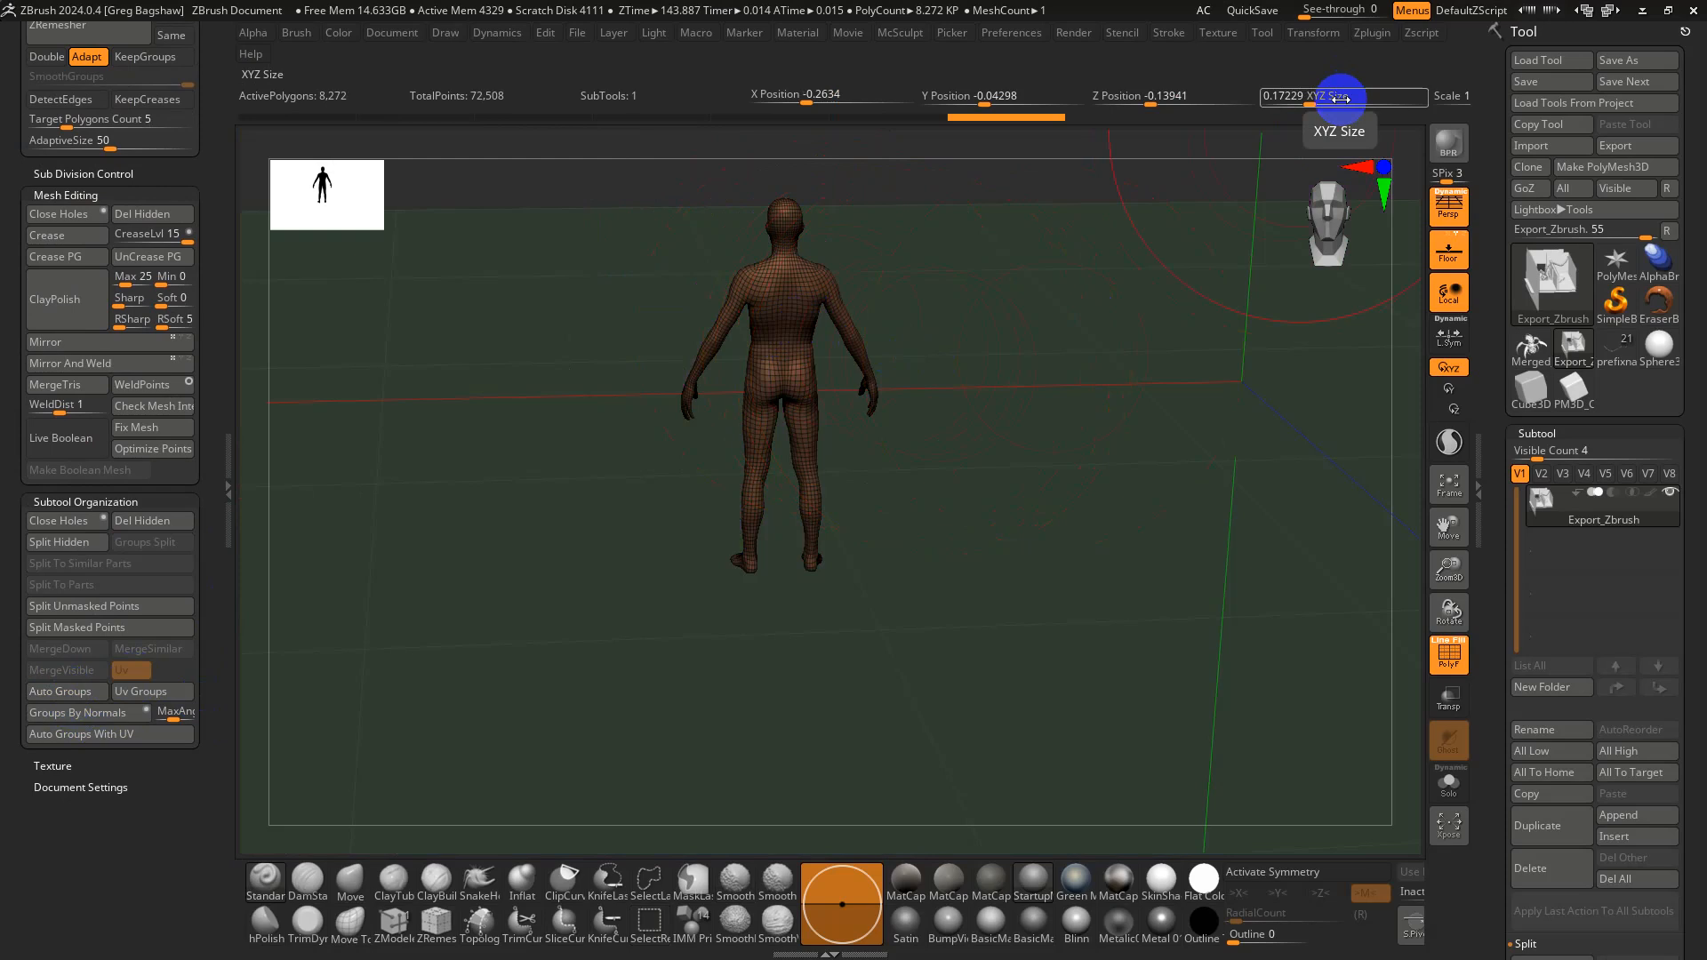
left_click(920, 348, "ctrl+shift")
right_click_drag(1178, 434, 1006, 431, "ctrl")
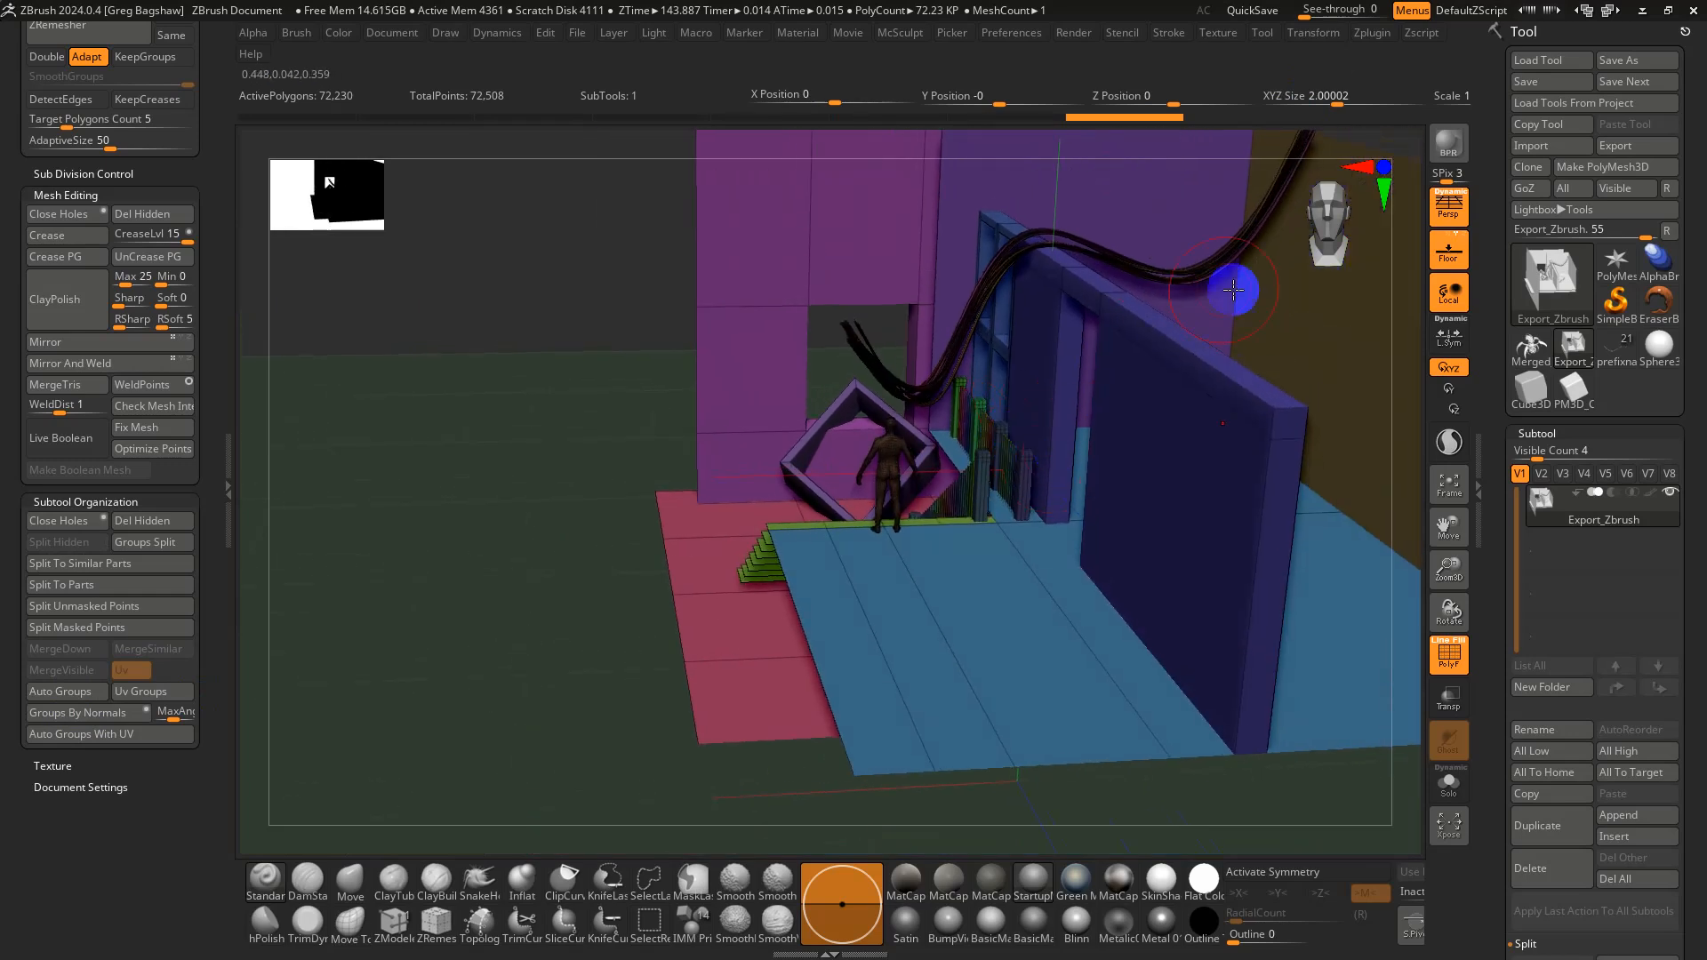
left_click(1294, 98)
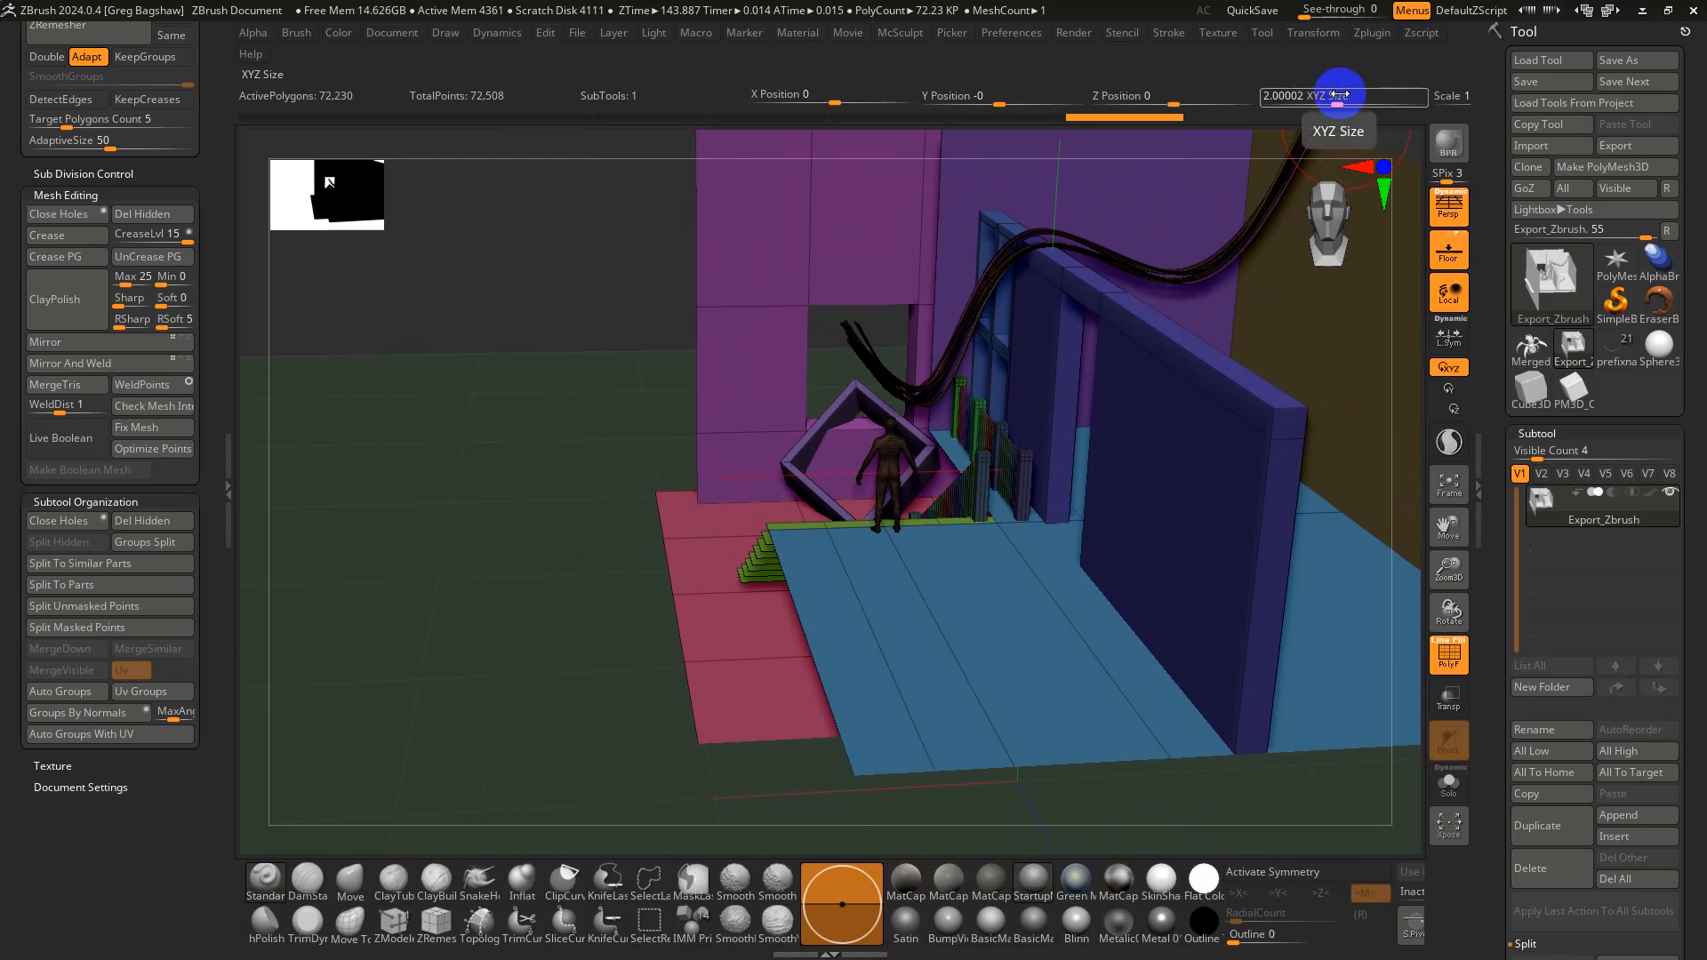
Set the stair set's XYZ Size to 20 and frame it in view
right_click_drag(1235, 444, 981, 523, "alt")
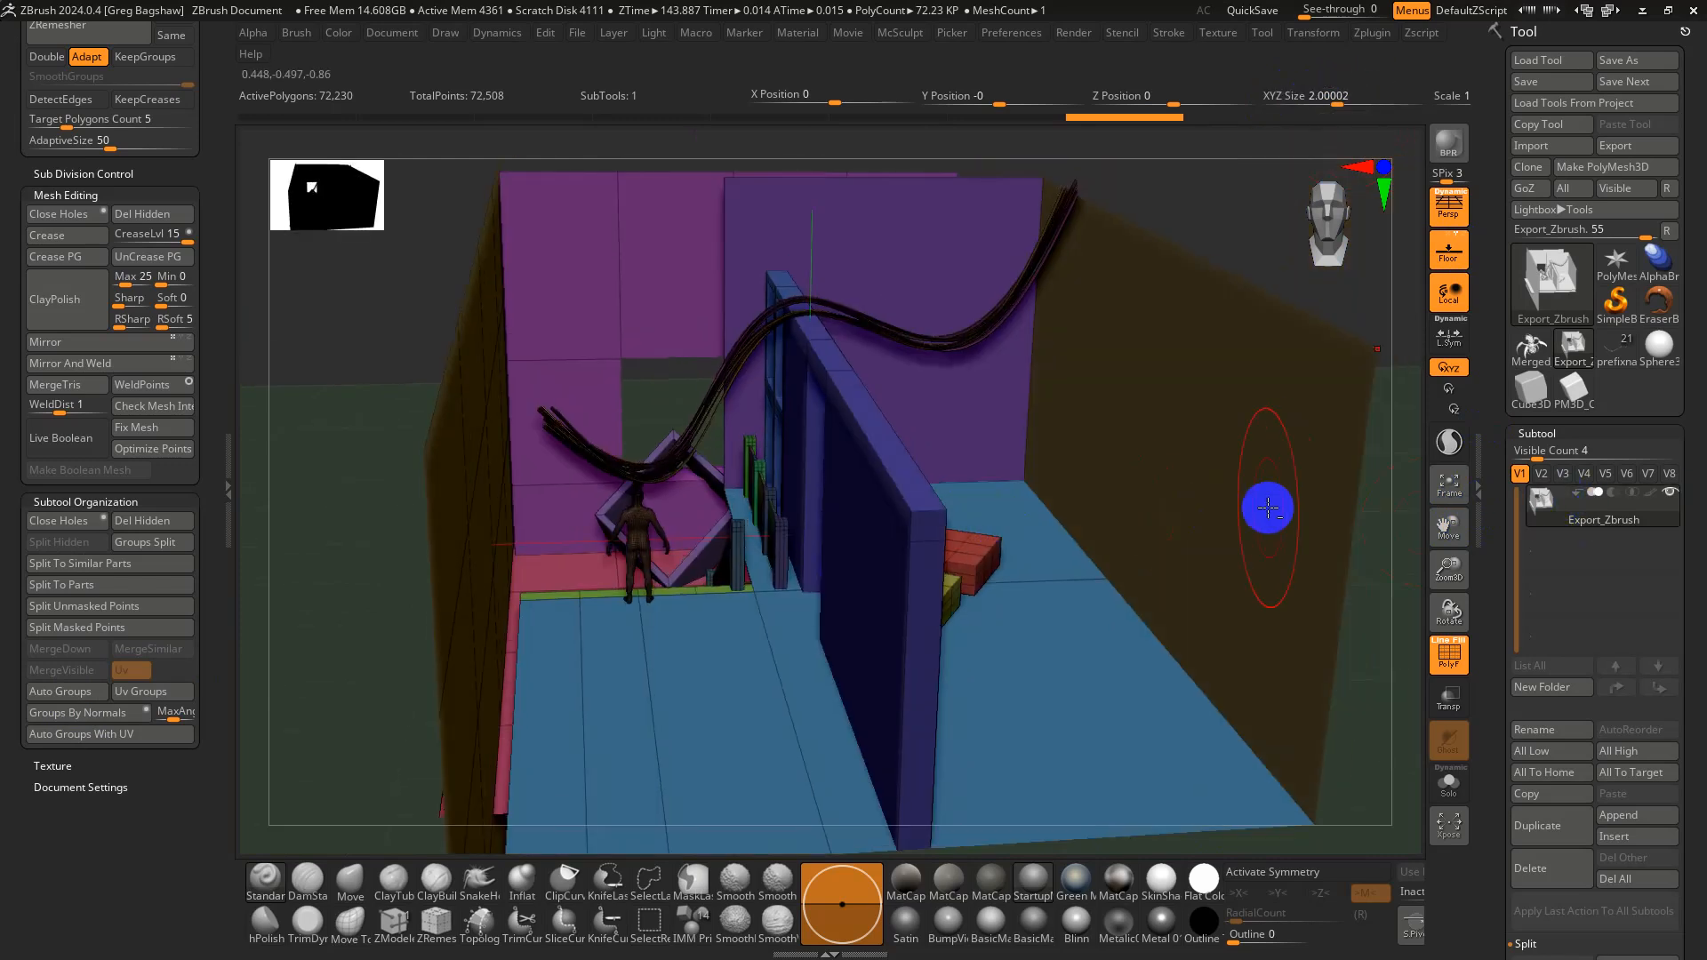
right_click_drag(1267, 508, 1074, 430, "ctrl")
key("w")
mouse_move(773, 557)
left_mouse_down()
mouse_move(887, 616)
mouse_move(928, 537)
left_mouse_up()
left_click(1345, 91)
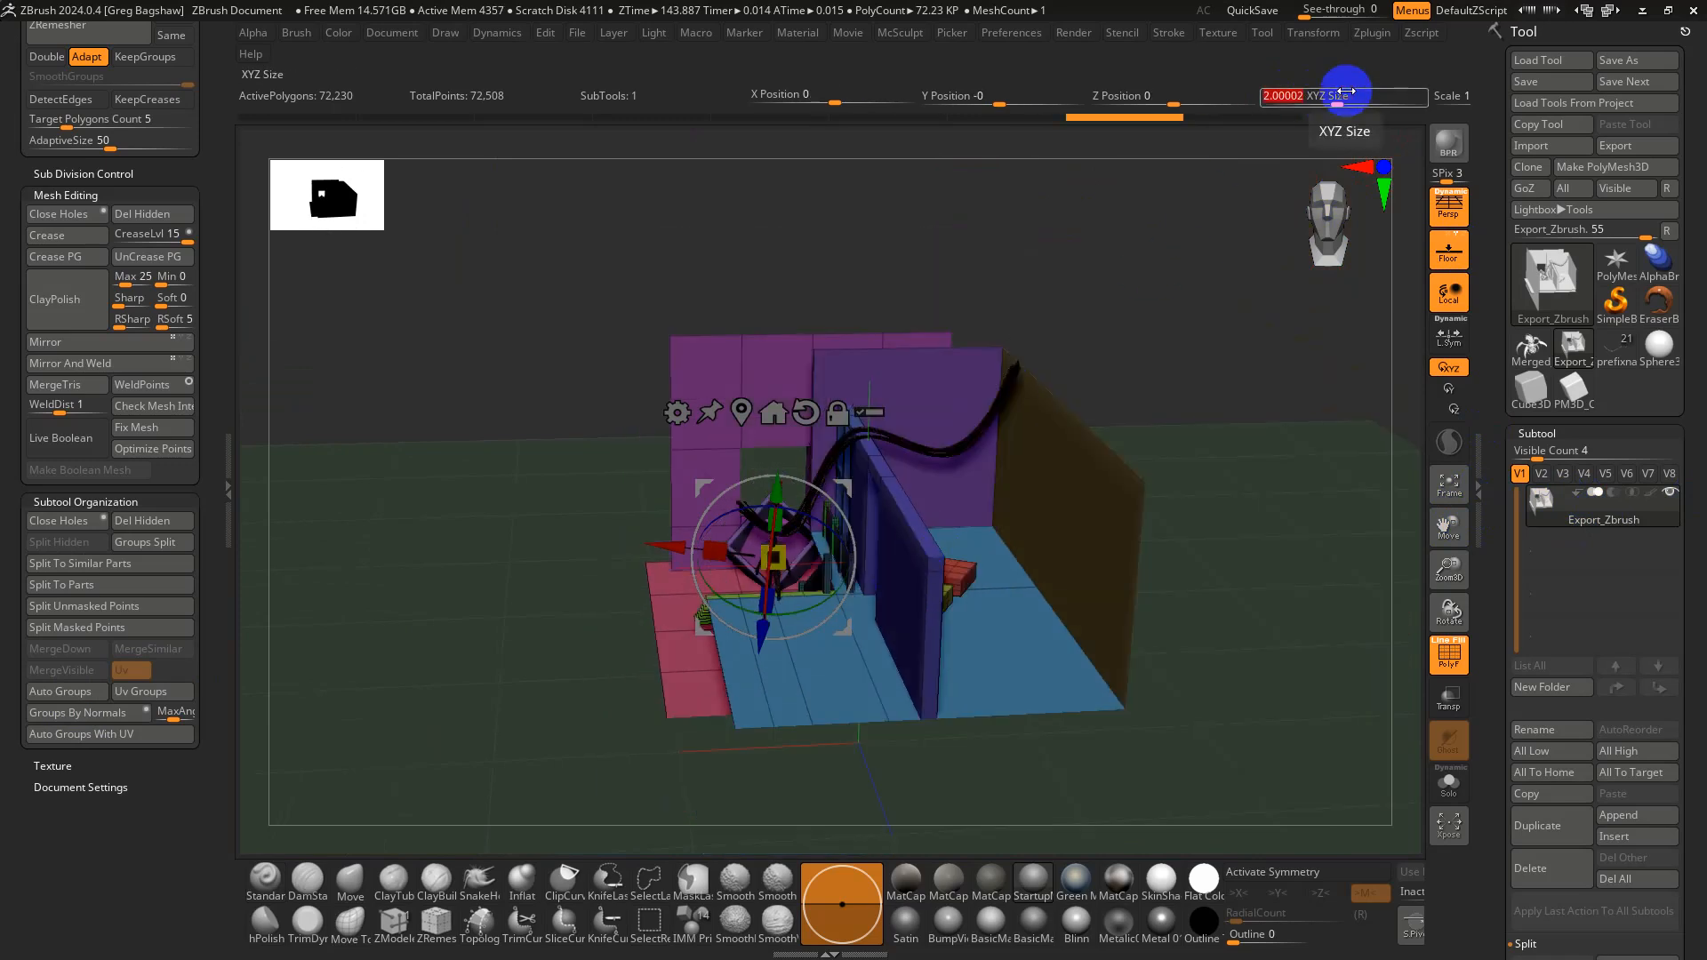
type("20")
key("Return")
key("f")
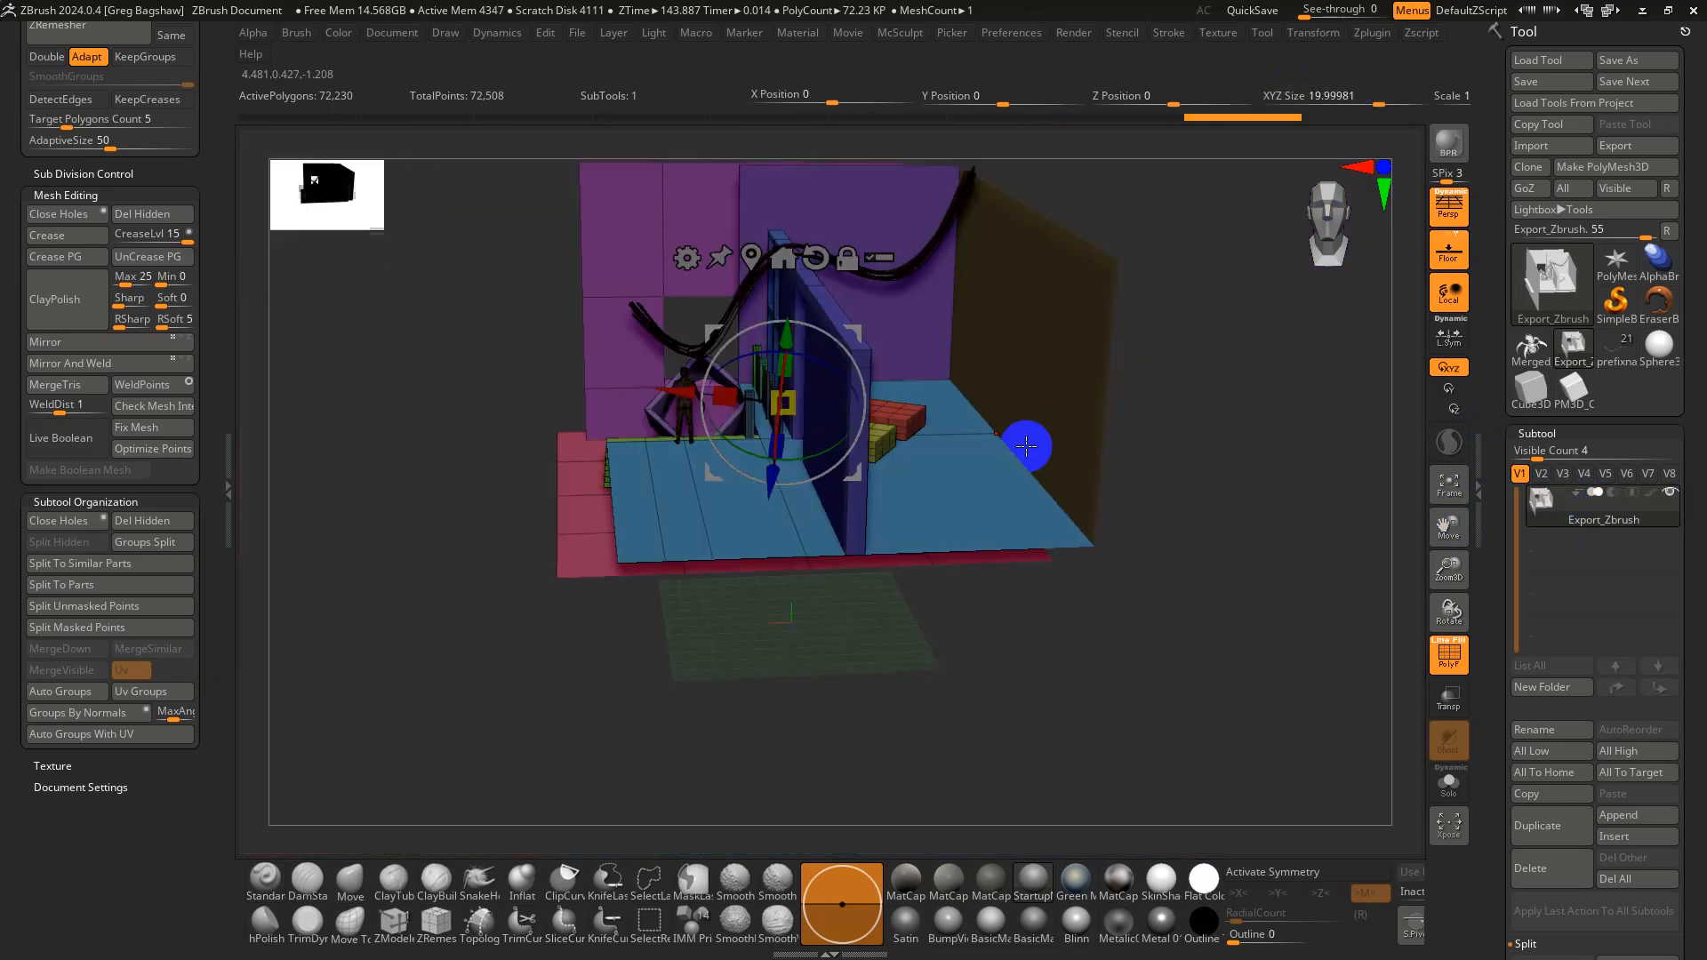
right_click_drag(1052, 404, 1261, 492)
key("q")
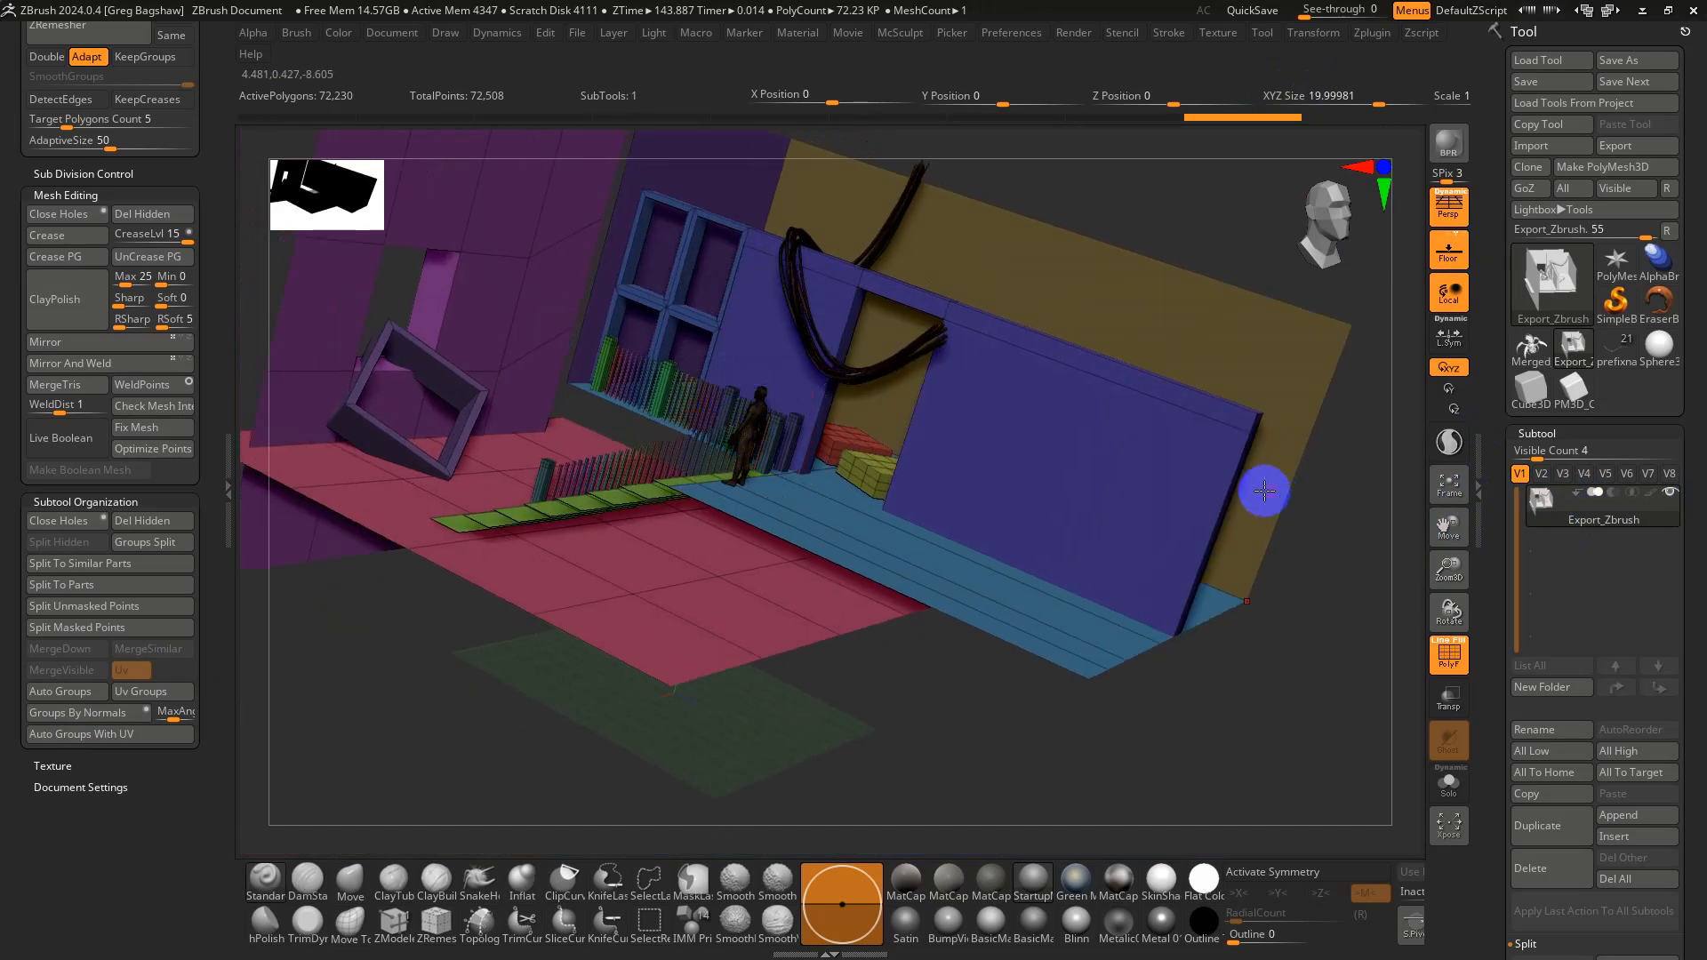
right_click_drag(1218, 431, 1146, 493)
Set the stair set's XYZ Size to 25 and inspect it with the polyframe off and on again
left_click(1348, 90)
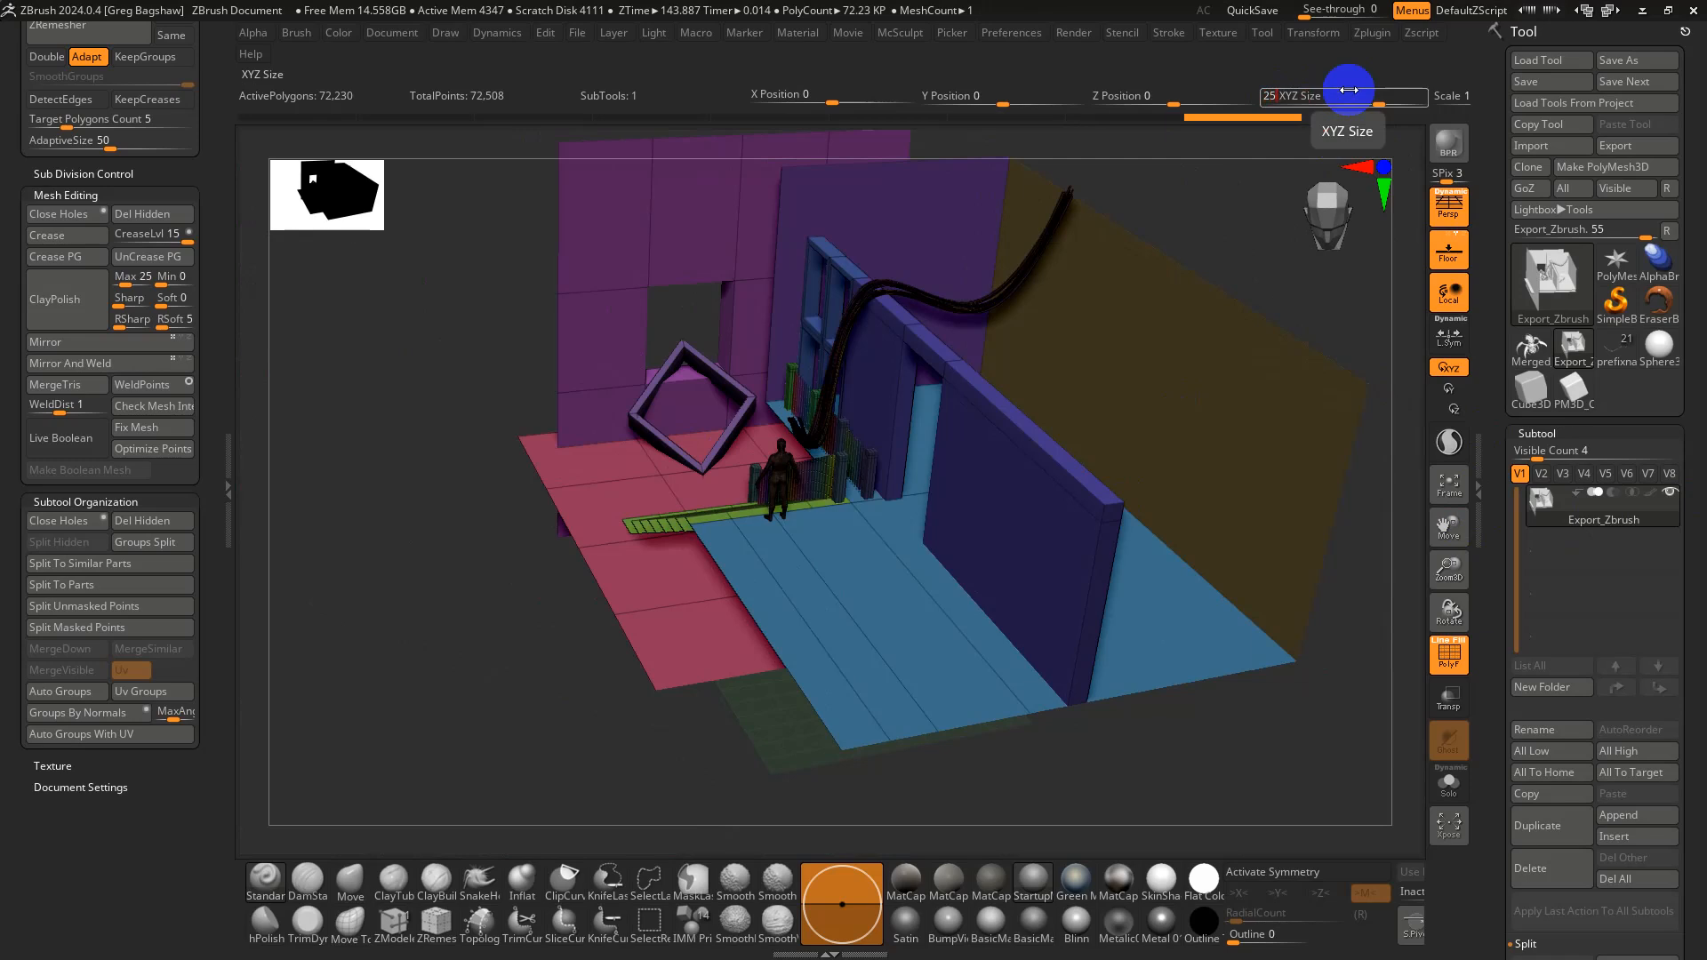
type("25")
key("Return")
key("shift+f")
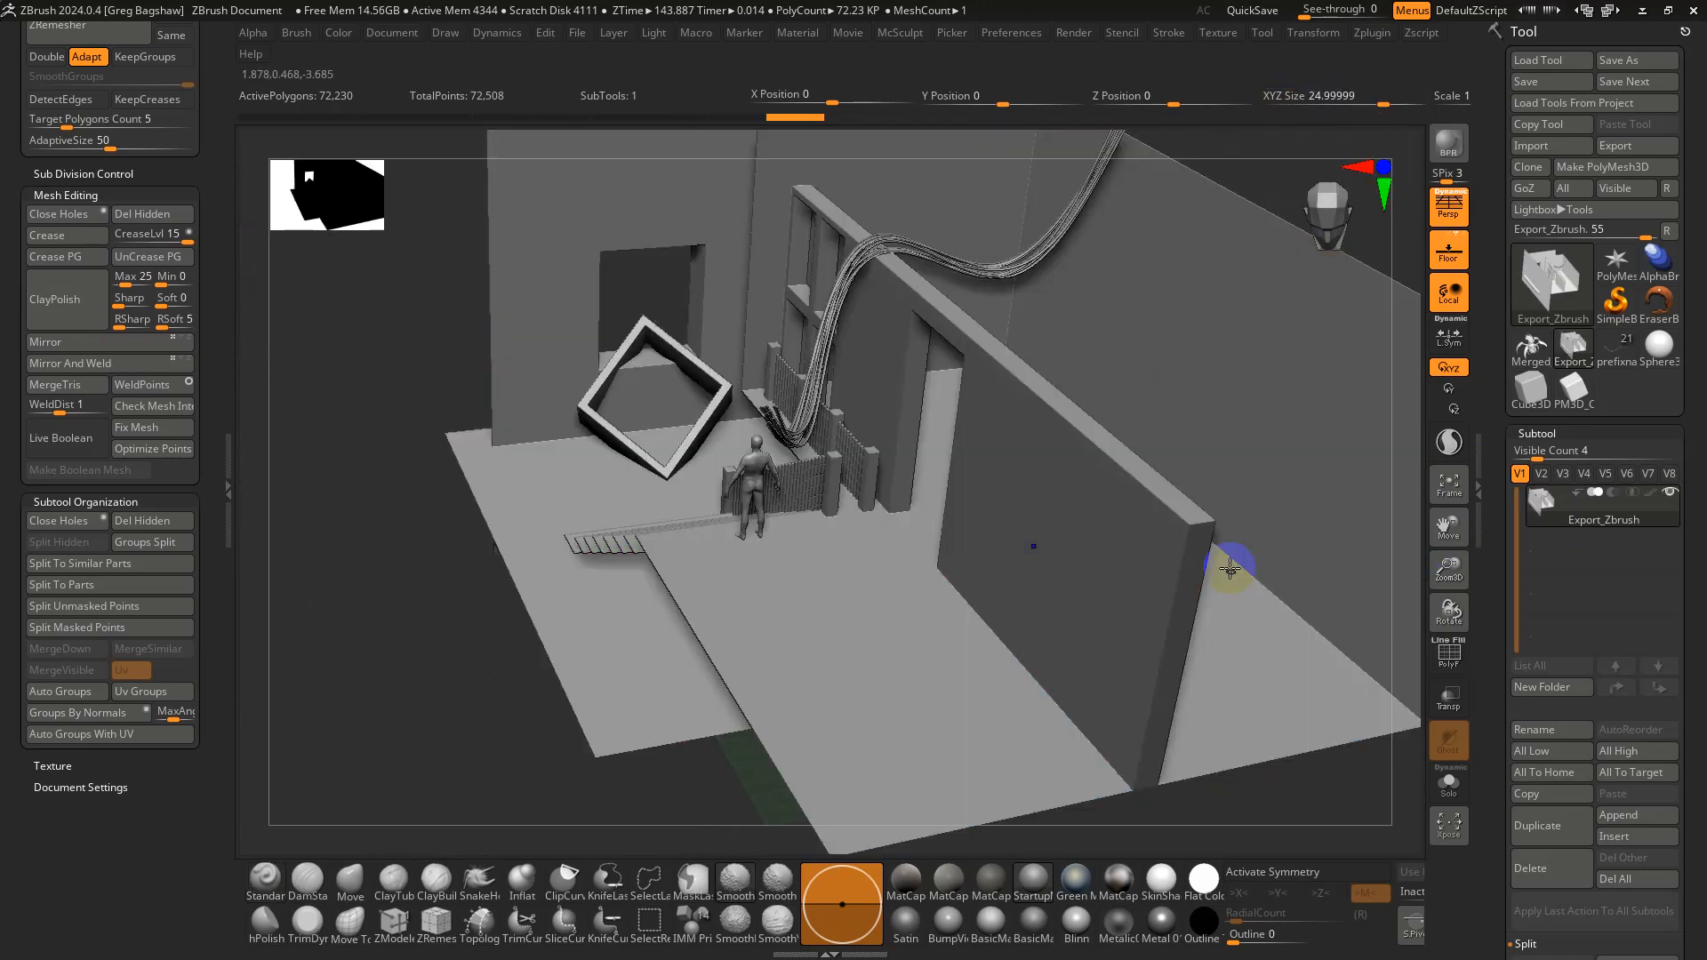
key("w")
right_click_drag(894, 435, 393, 485, "alt")
key("q")
key("shift+f")
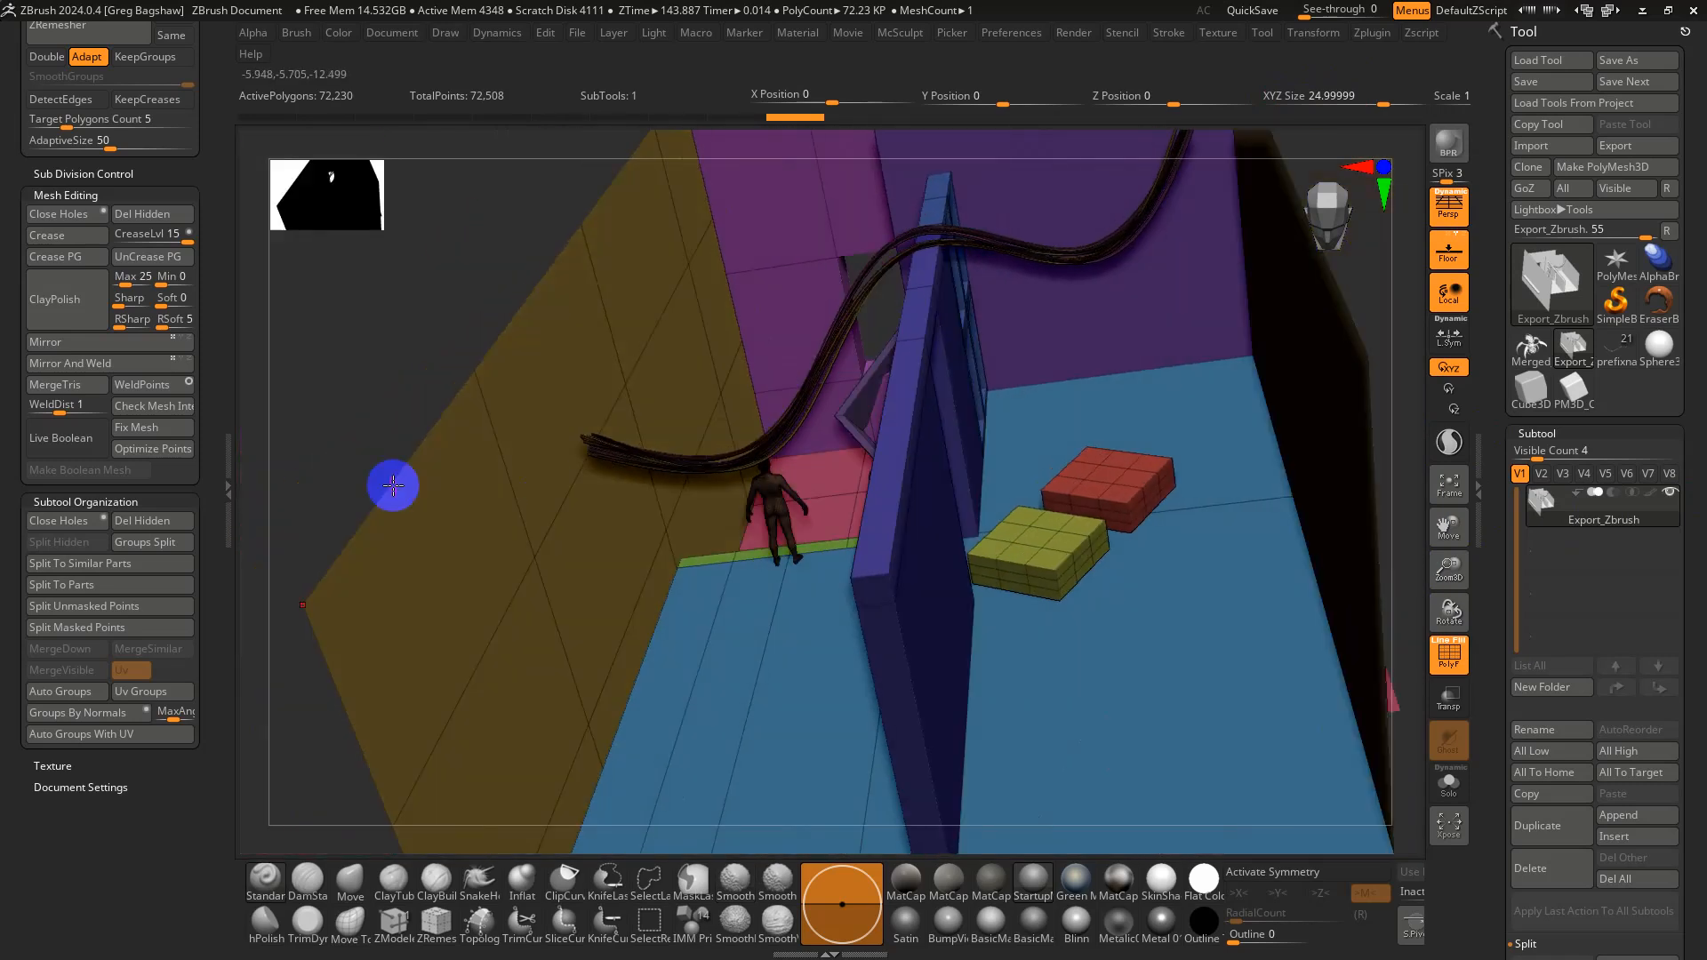
Turn on Double-sided display for the stair set and reveal the subtool Split options
left_click_drag(210, 81, 217, 302)
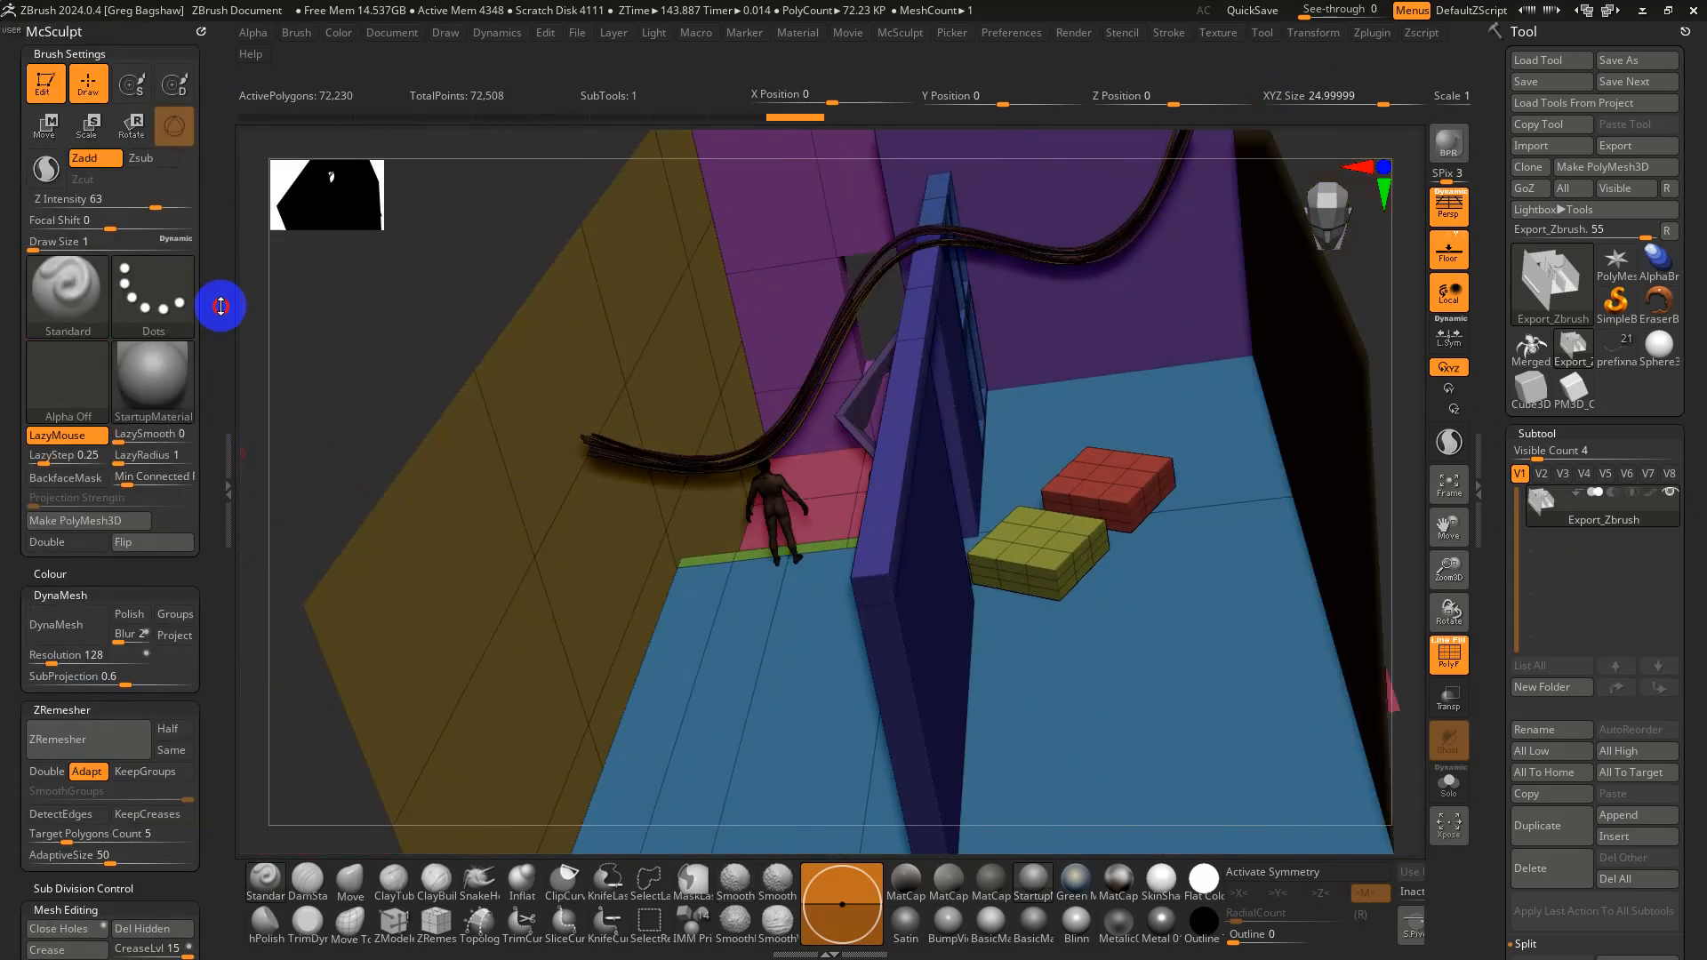
right_click_drag(719, 538, 947, 562)
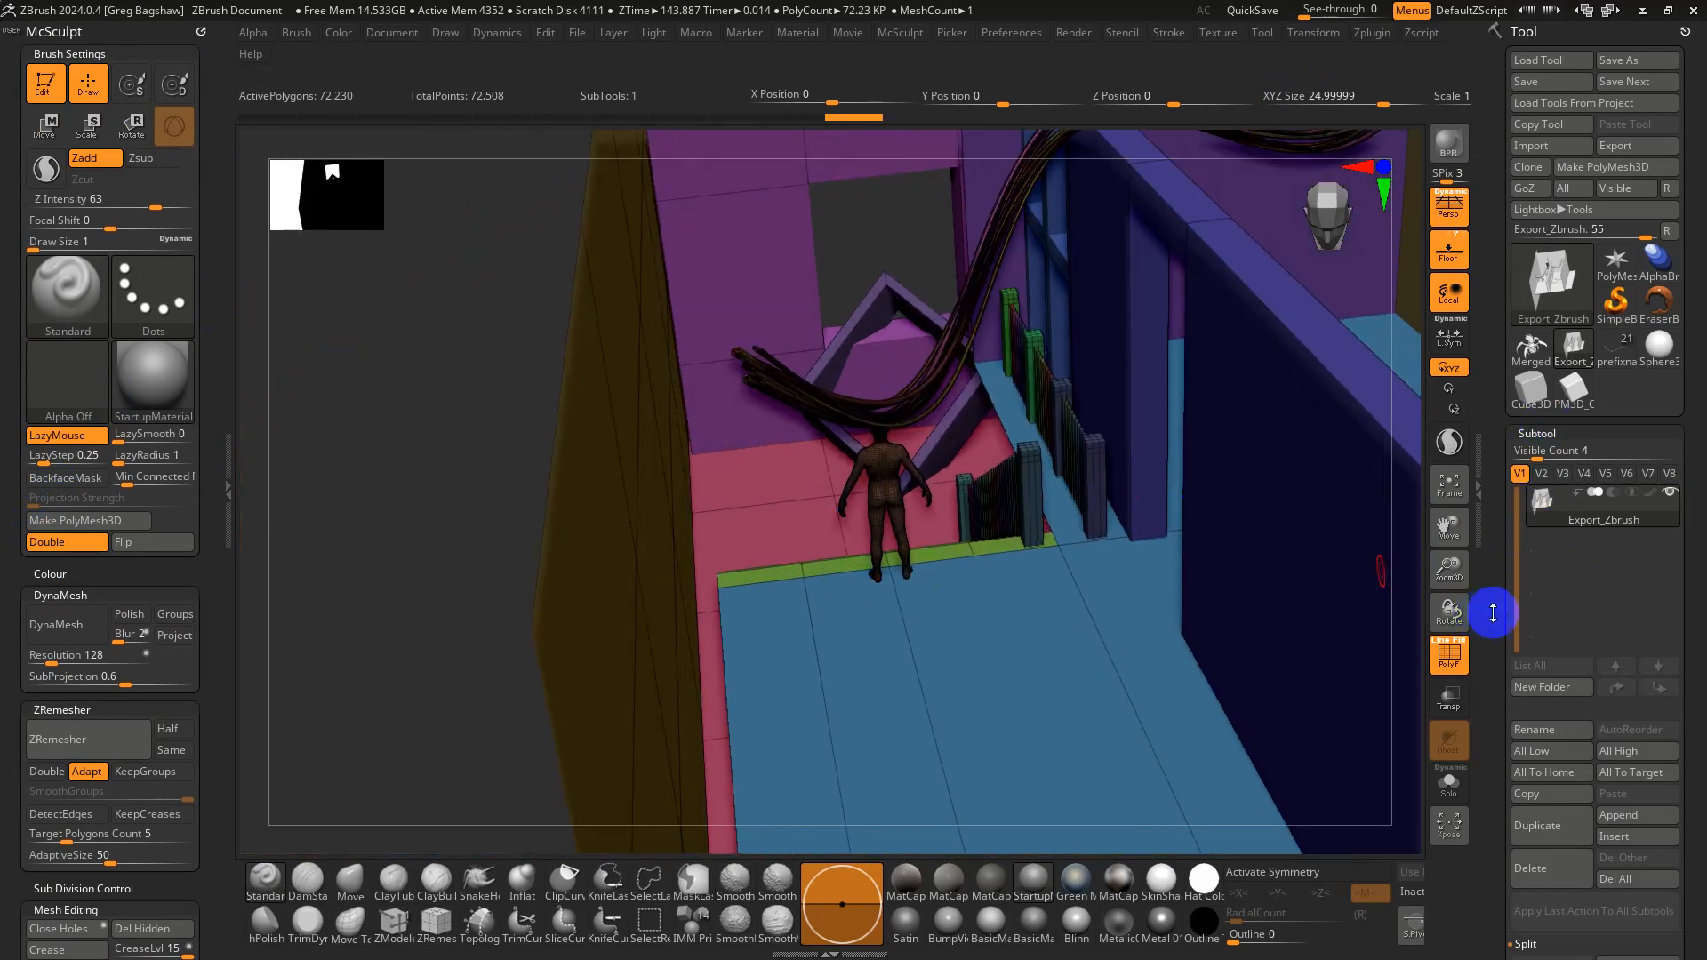
scroll(1502, 586, "down", 5)
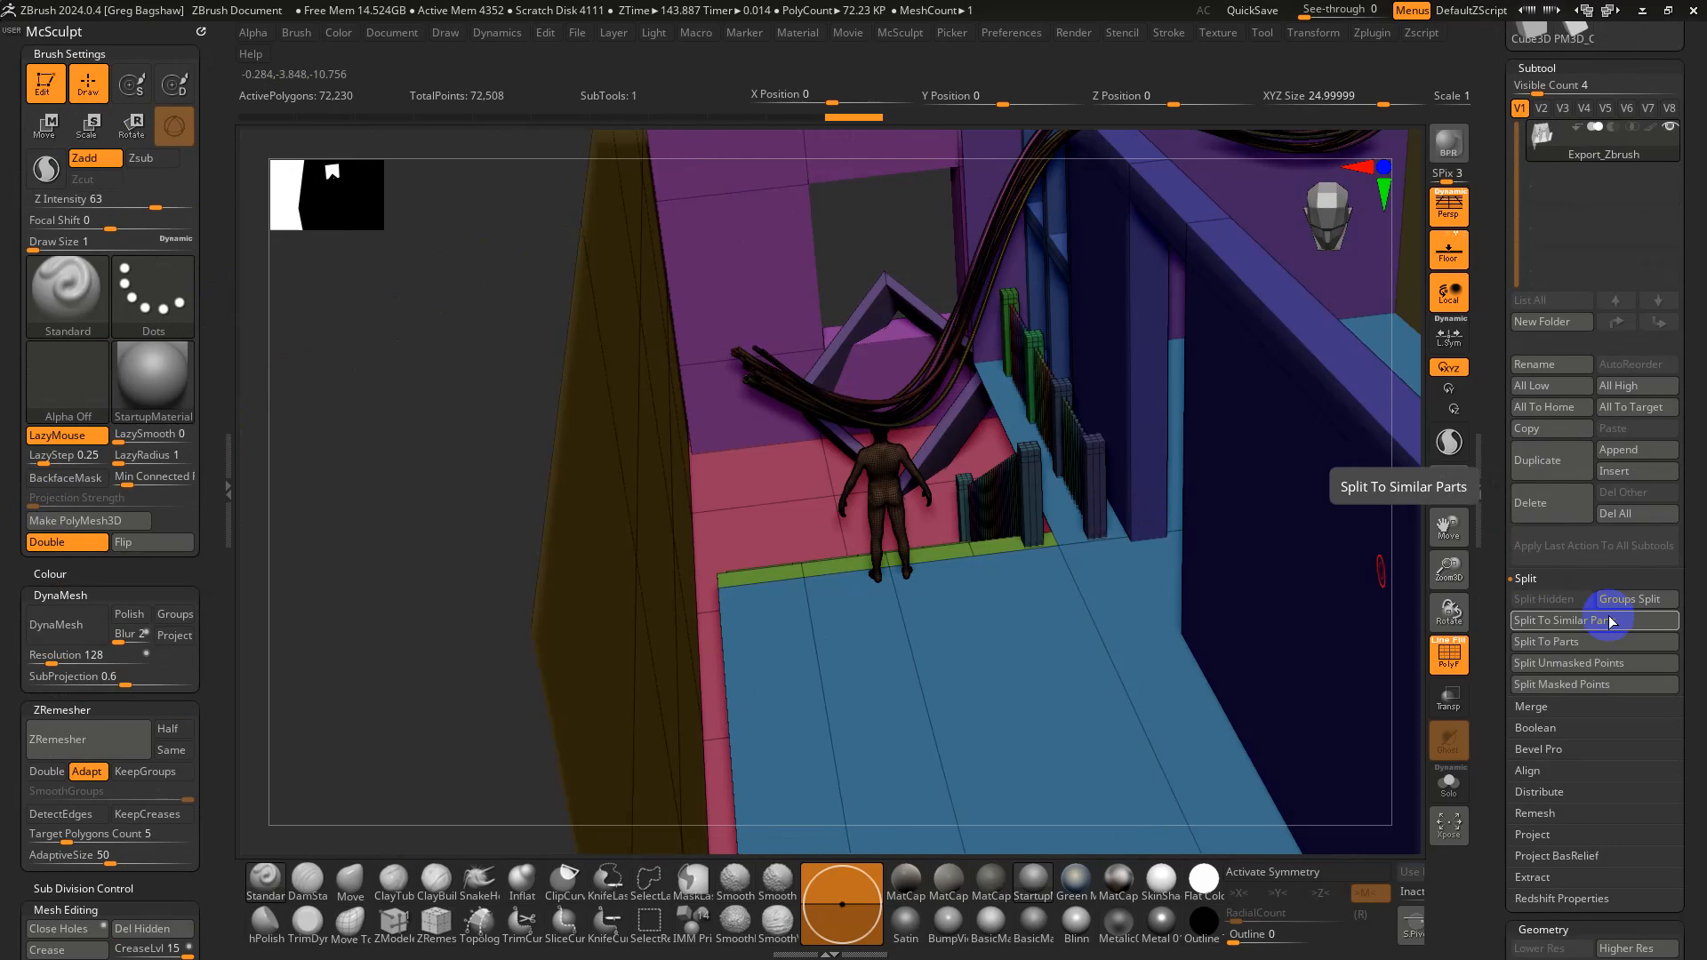
Split the stair set into separate subtools using Split To Similar Parts
left_click(1610, 621)
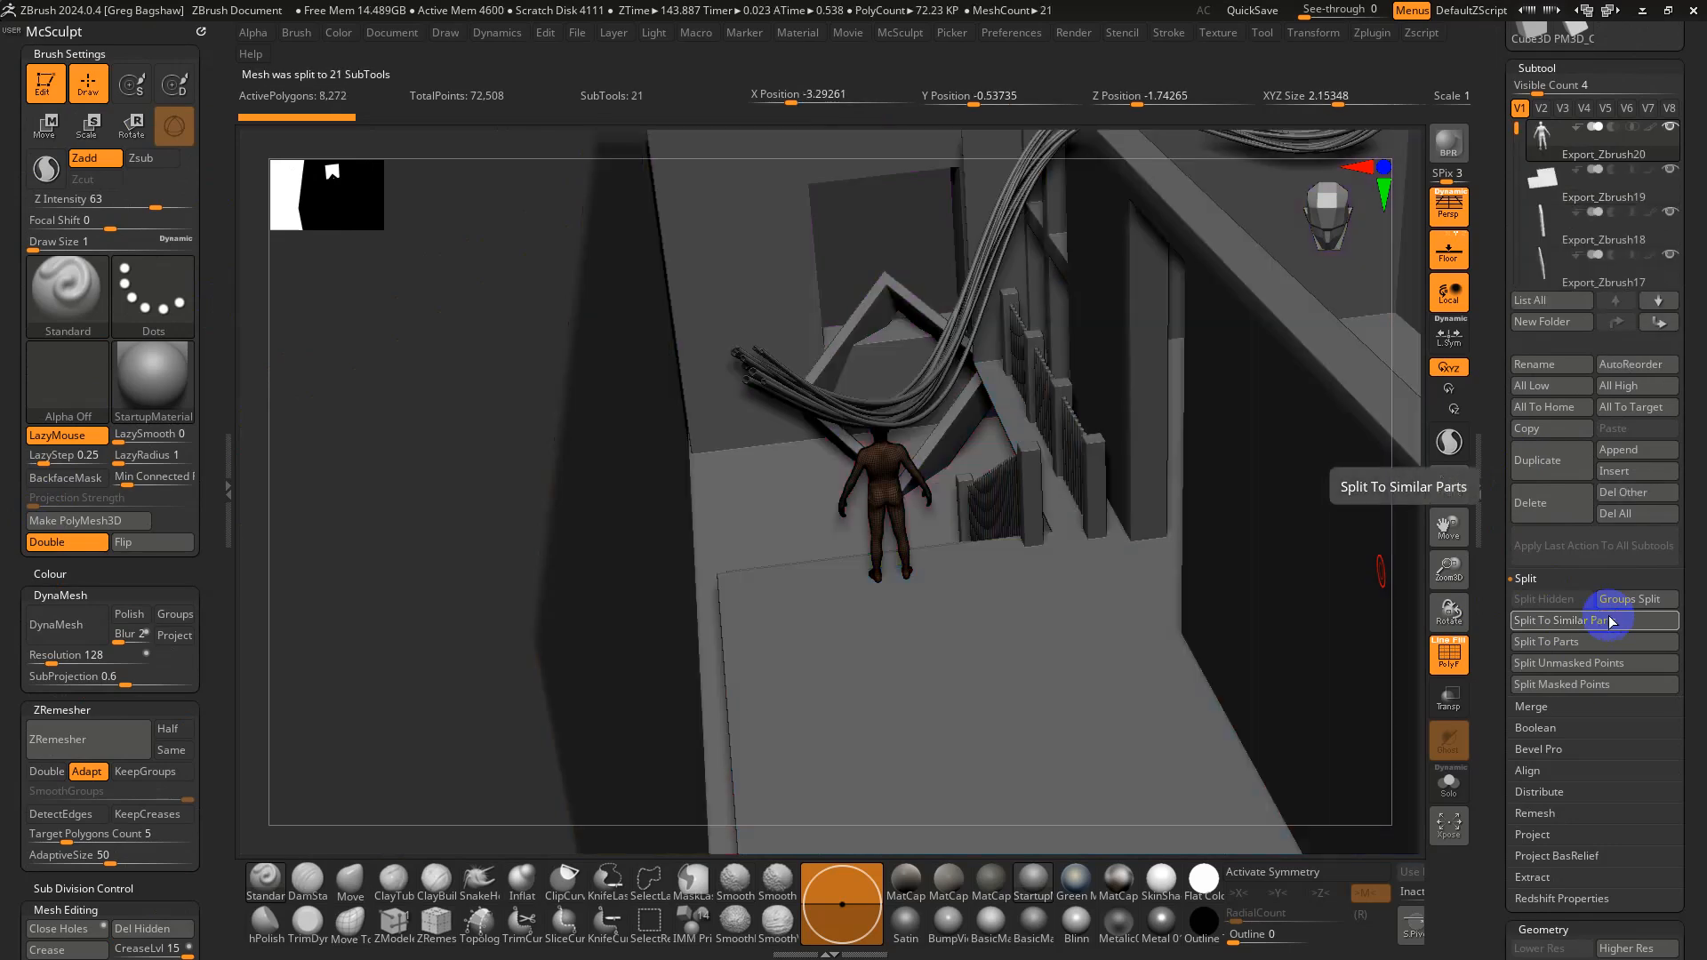
left_click(1422, 304)
left_click_drag(1241, 407, 1163, 520, "alt")
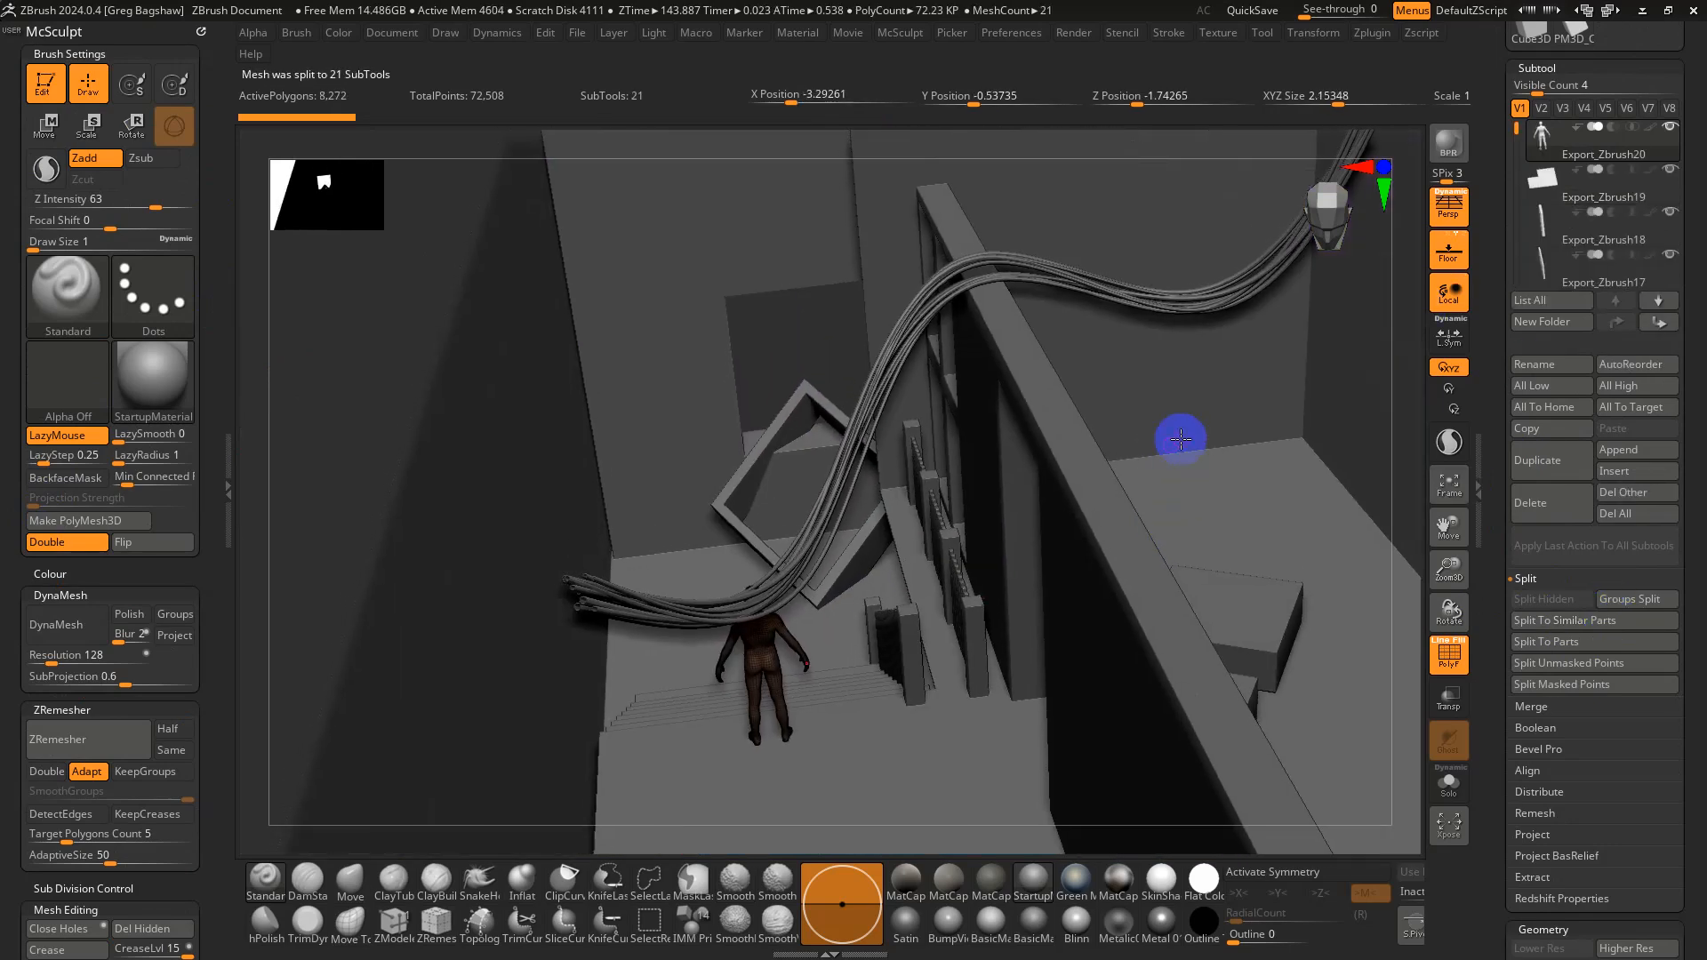
Examine the floor subtool Export_Zbrush19 and the window-frame subtool Export_Zbrush18 among the split pieces
left_click(1549, 194)
key("f")
key("f")
key("f")
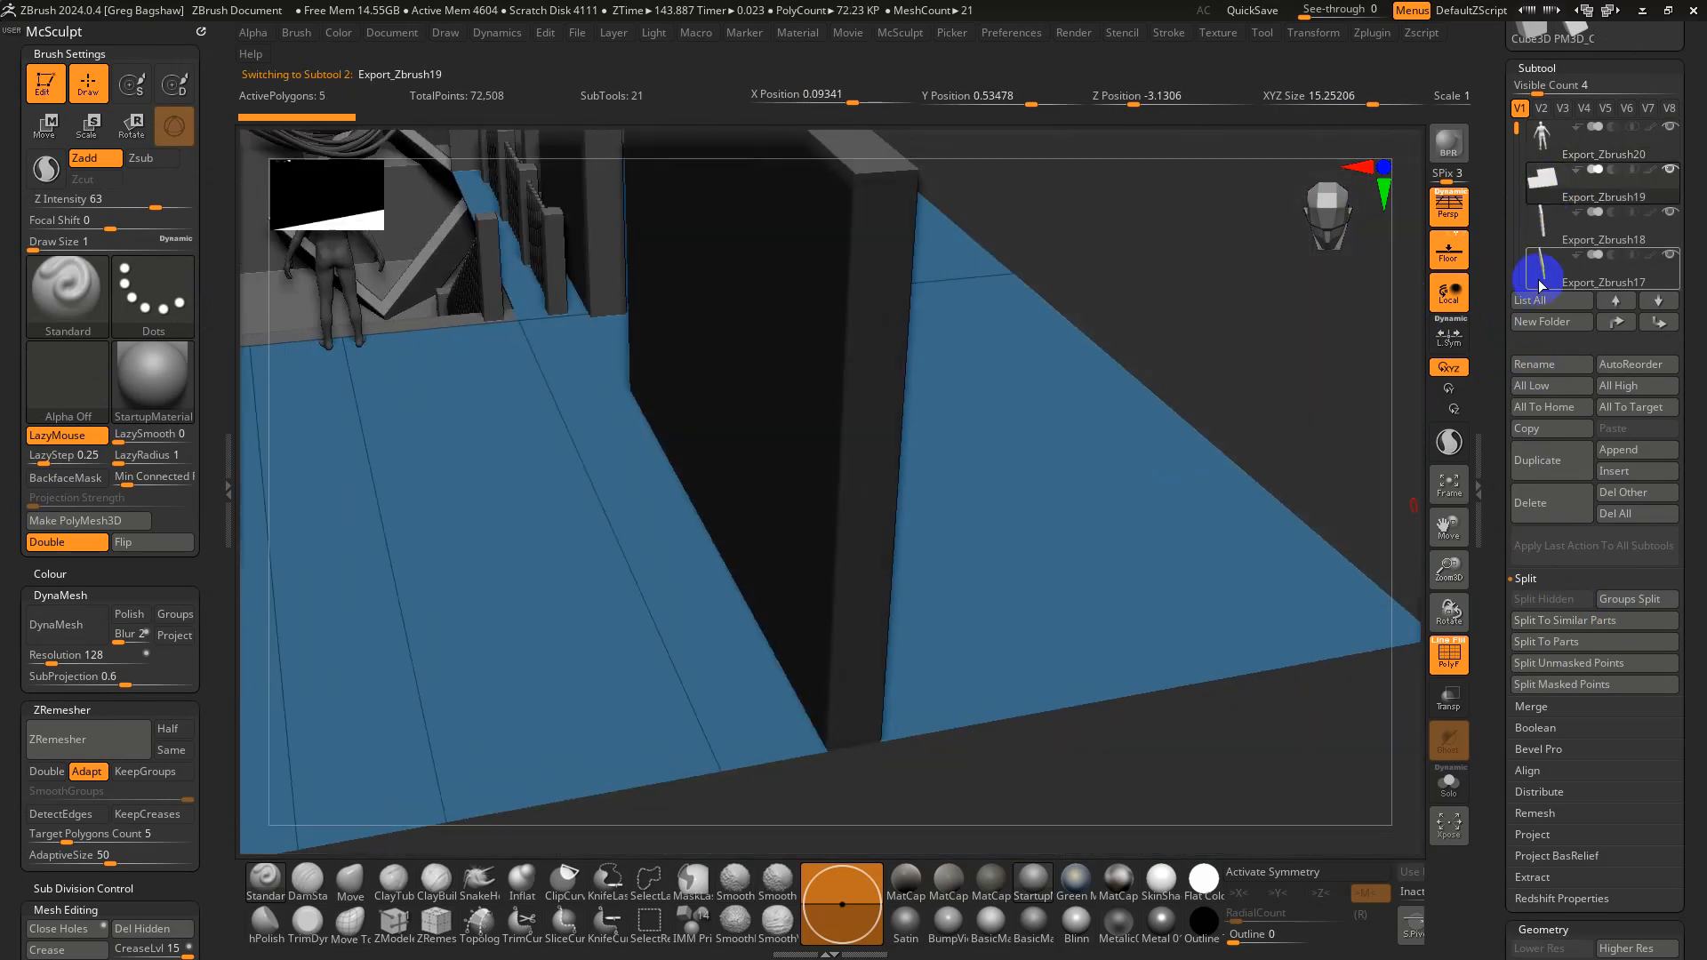
left_click(1575, 233)
left_click_drag(829, 488, 884, 508)
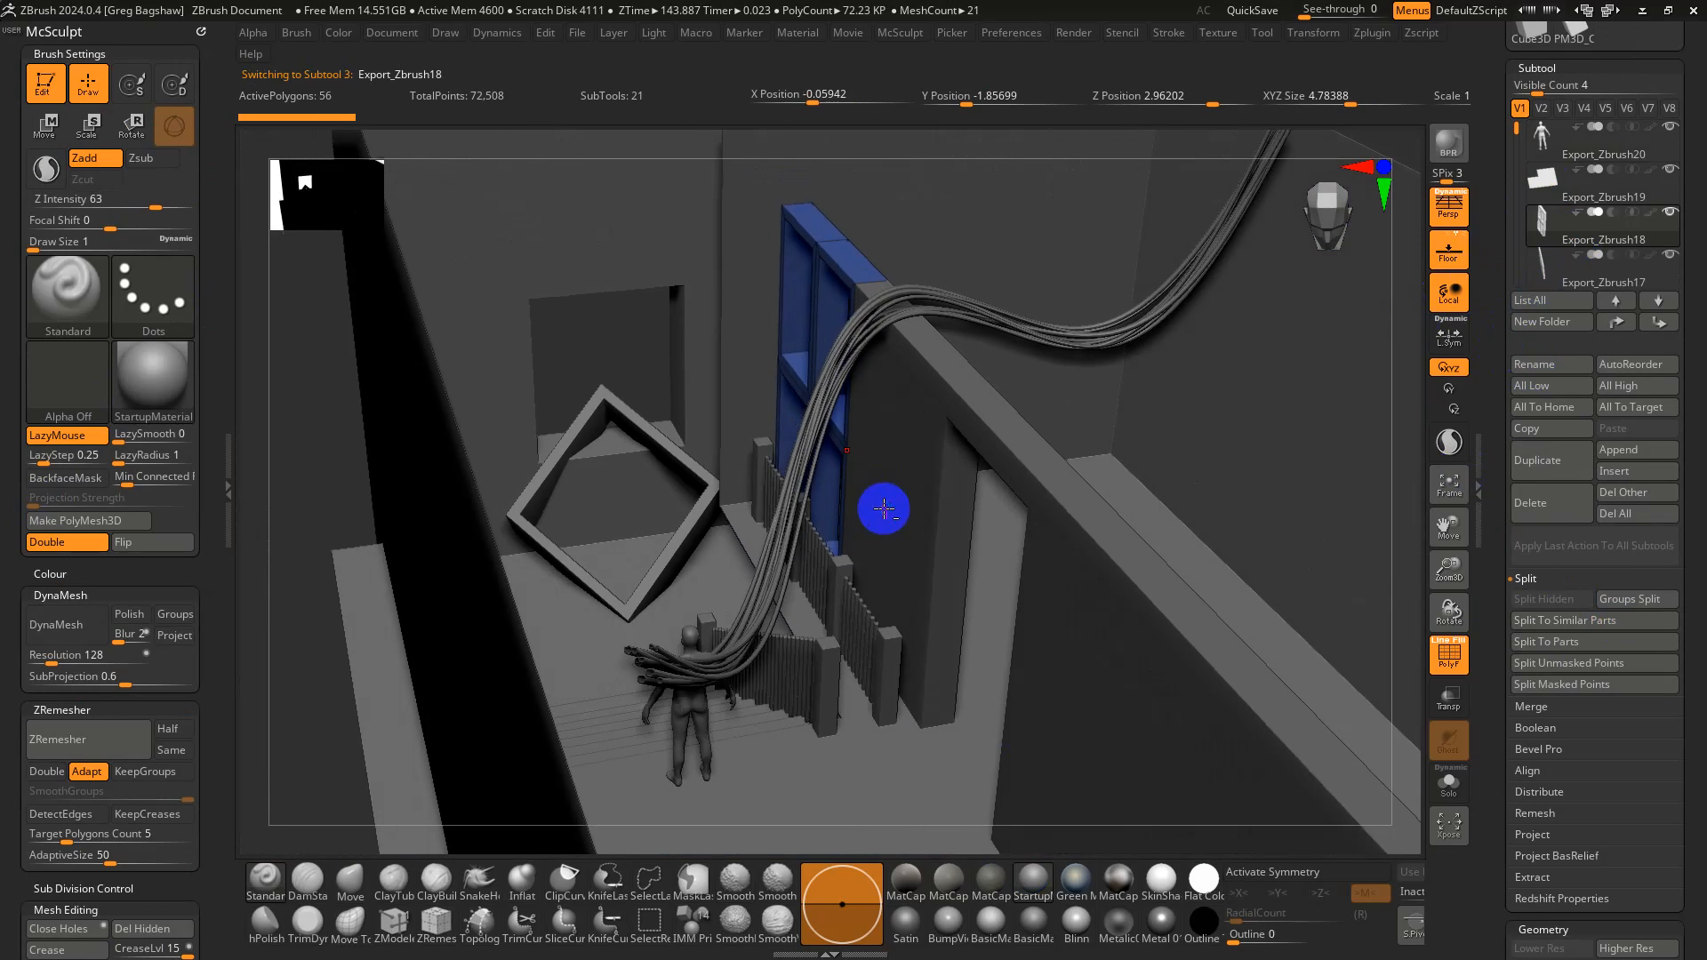
left_click_drag(1288, 358, 1311, 404)
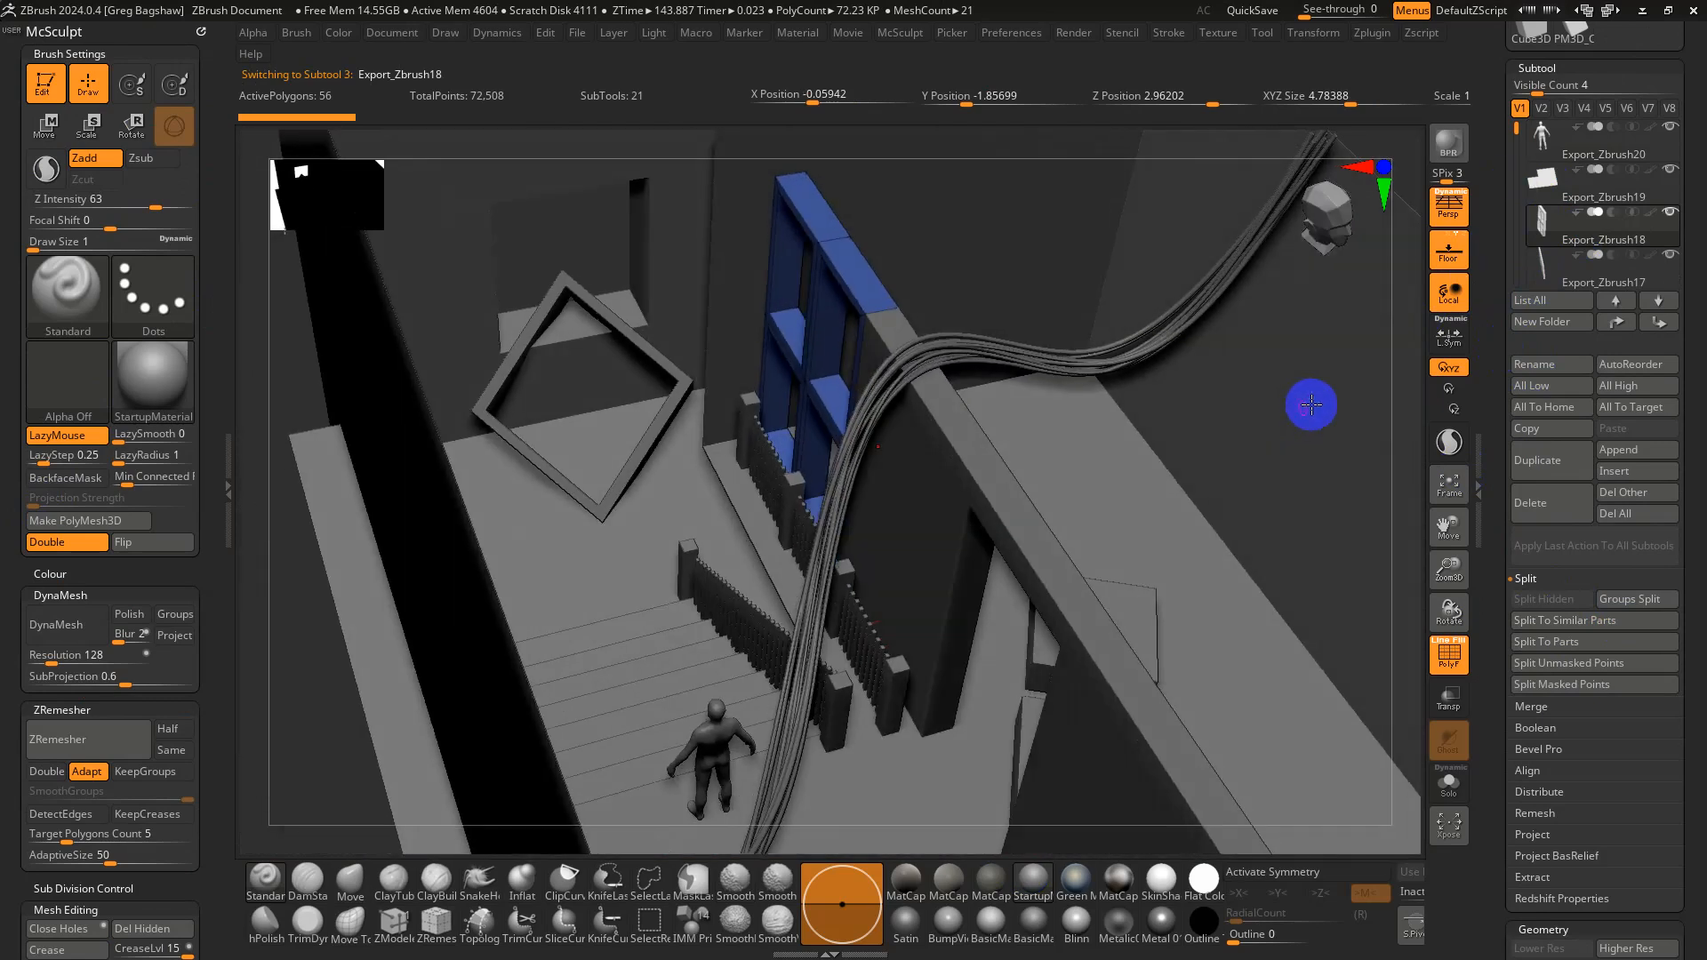
Compare the individual hanging cable subtools up close and make Export_Zbrush15 the active one
left_click_drag(1517, 133, 1516, 154)
left_click(1550, 221)
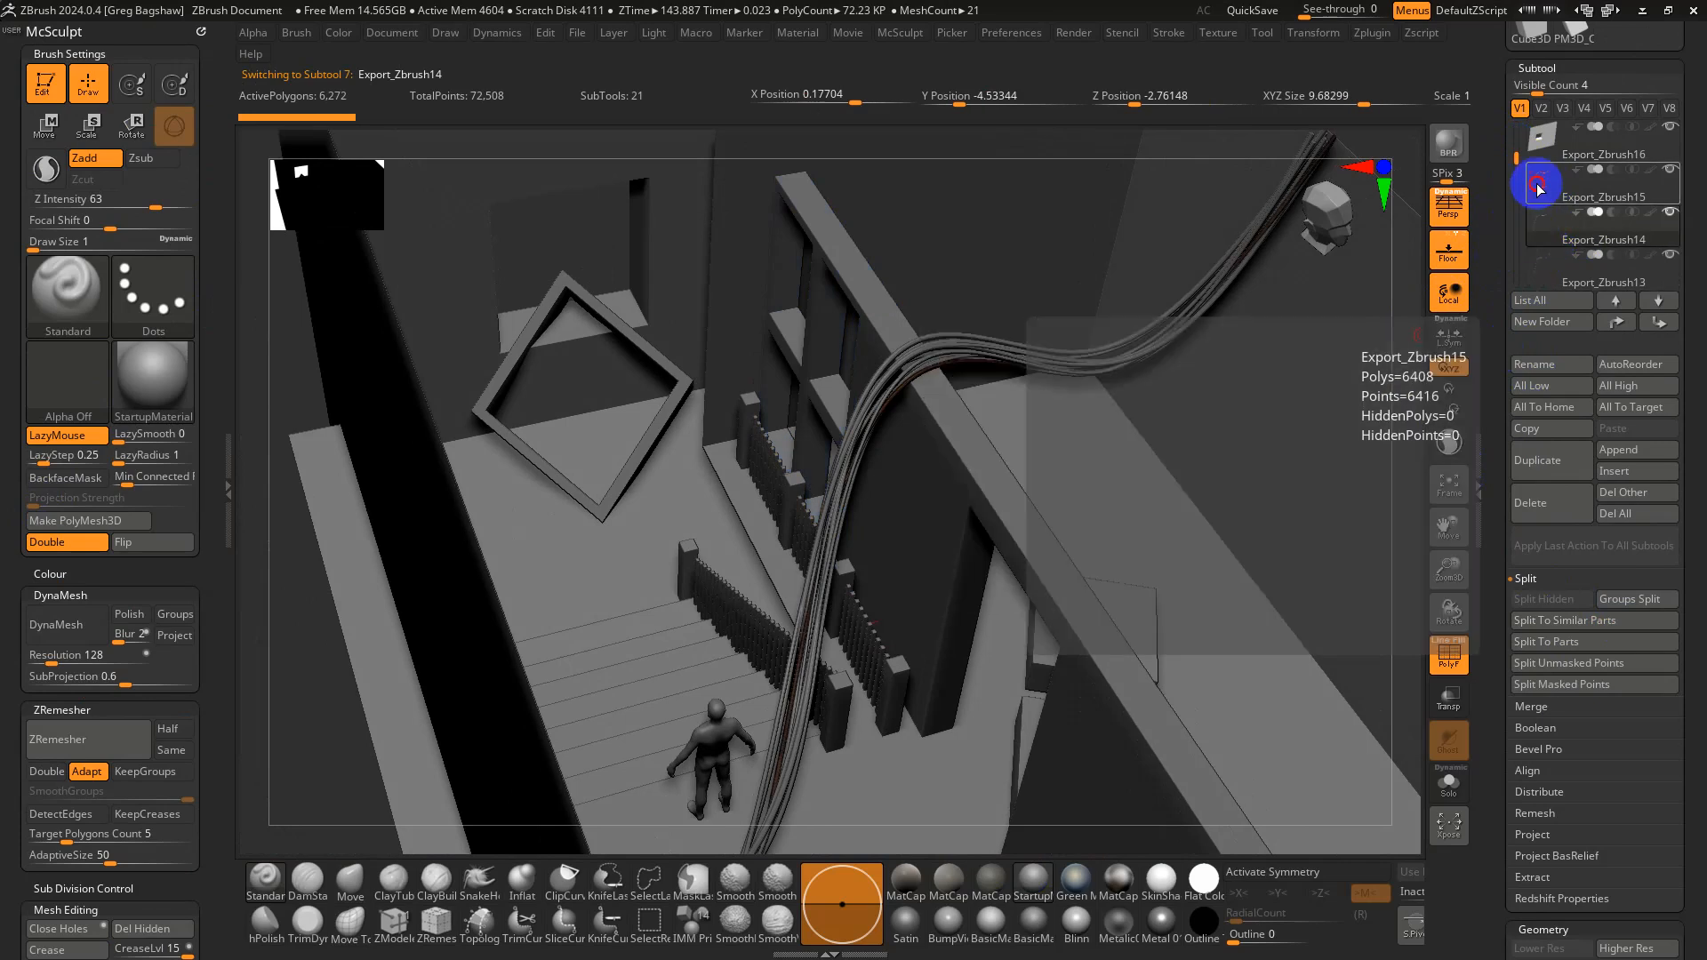
left_click(1538, 187)
right_click_drag(896, 457, 1021, 445, "ctrl")
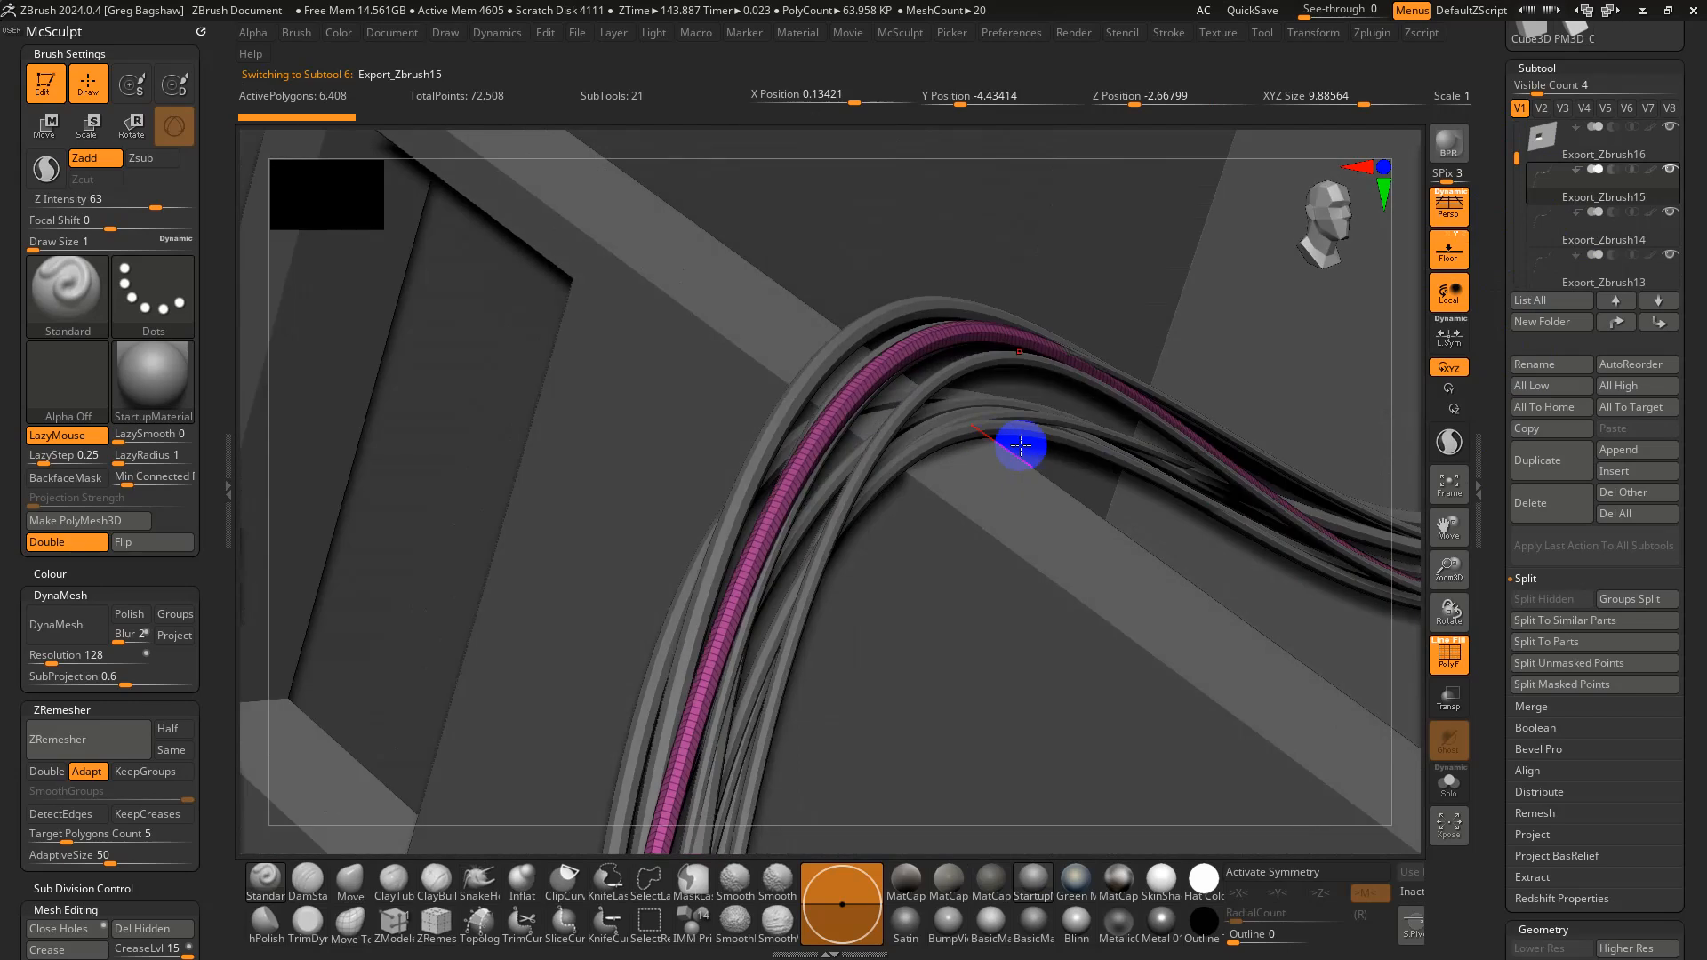
left_click(1569, 223)
left_click(1539, 184)
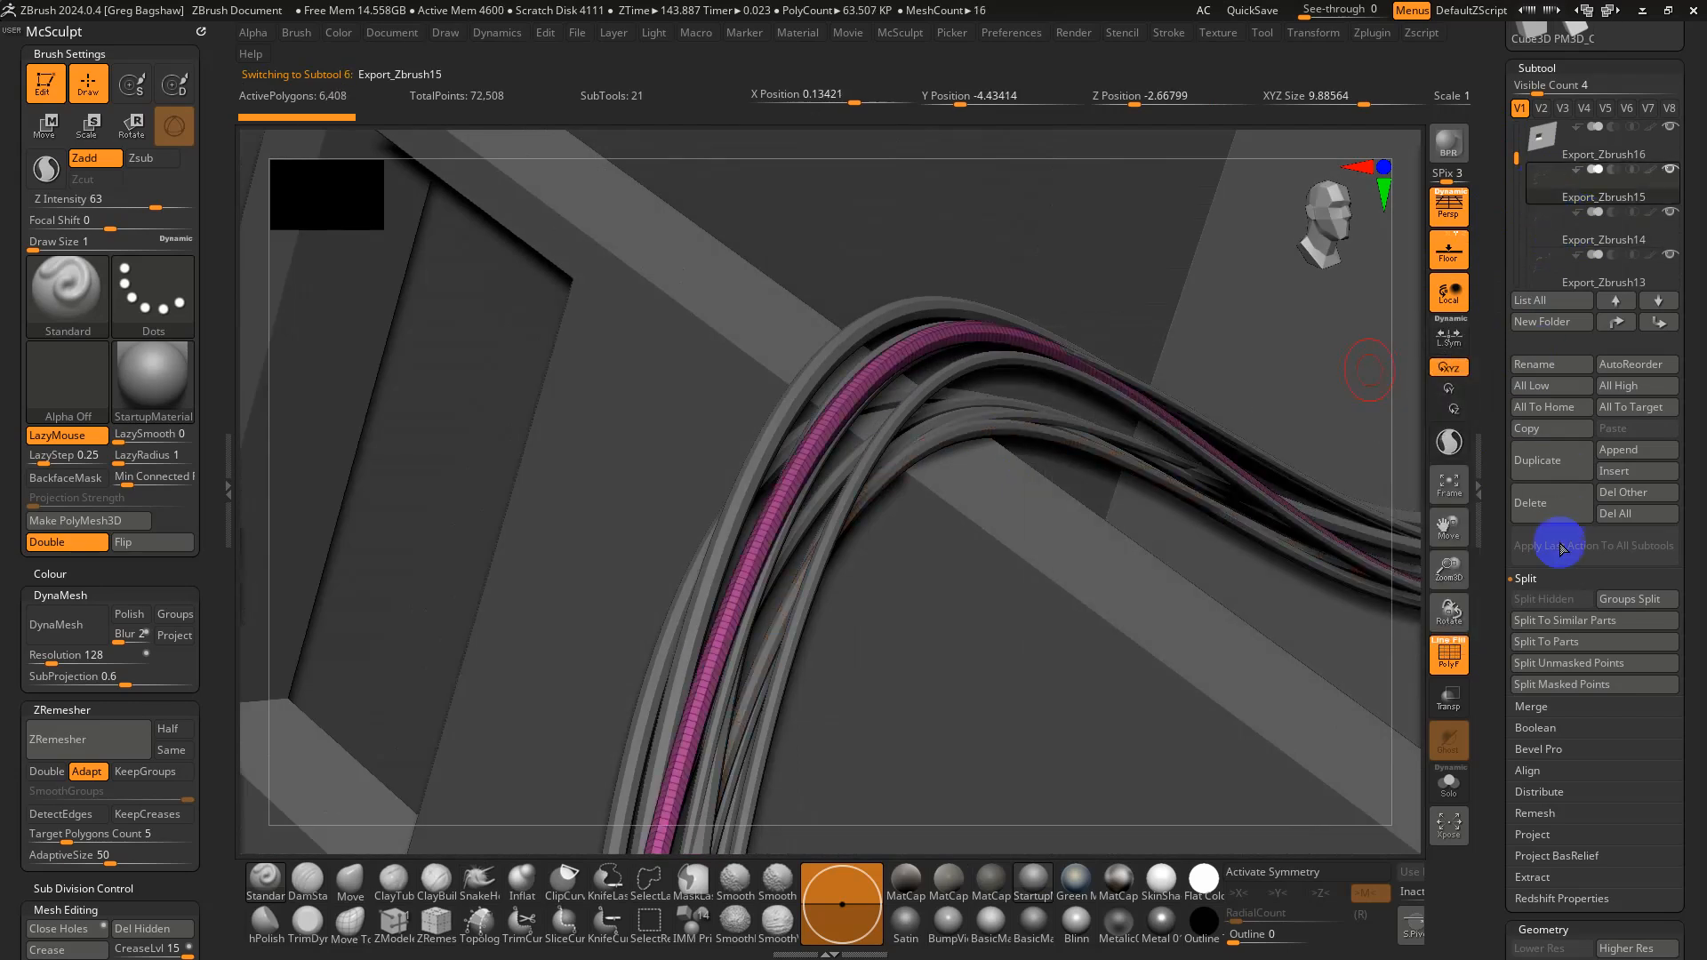
Merge the cable strand subtools listed below Export_Zbrush15 into it with repeated MergeDown
left_click(1532, 706)
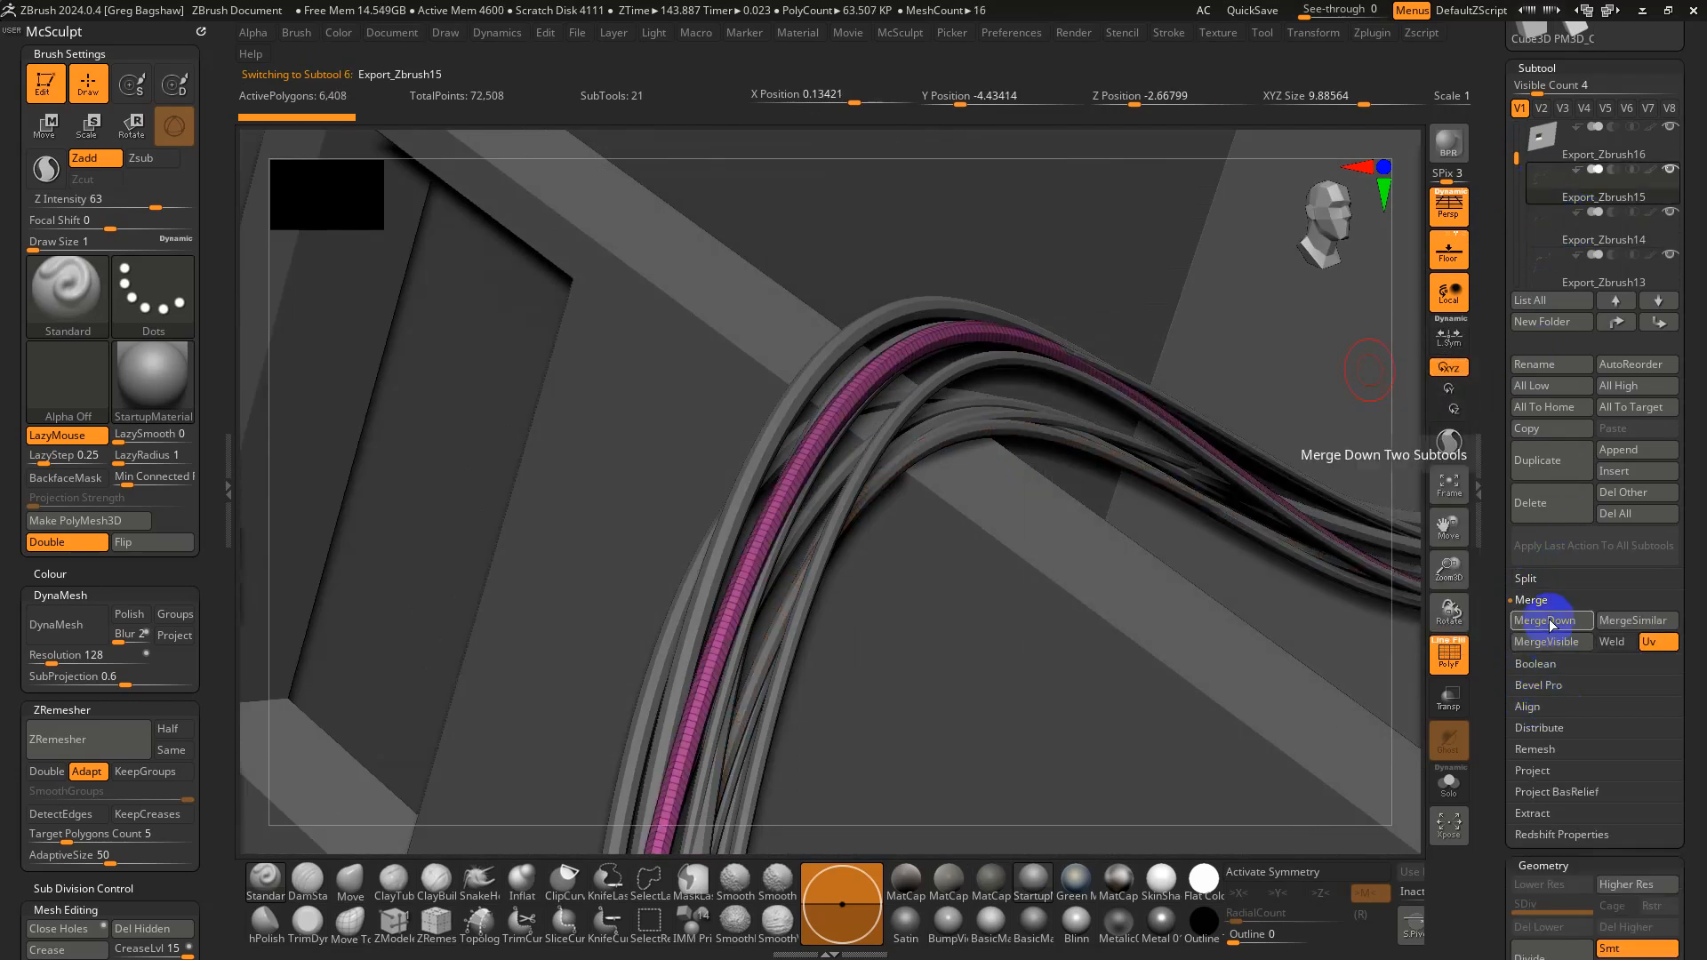
left_click(1547, 620)
left_click(1438, 651)
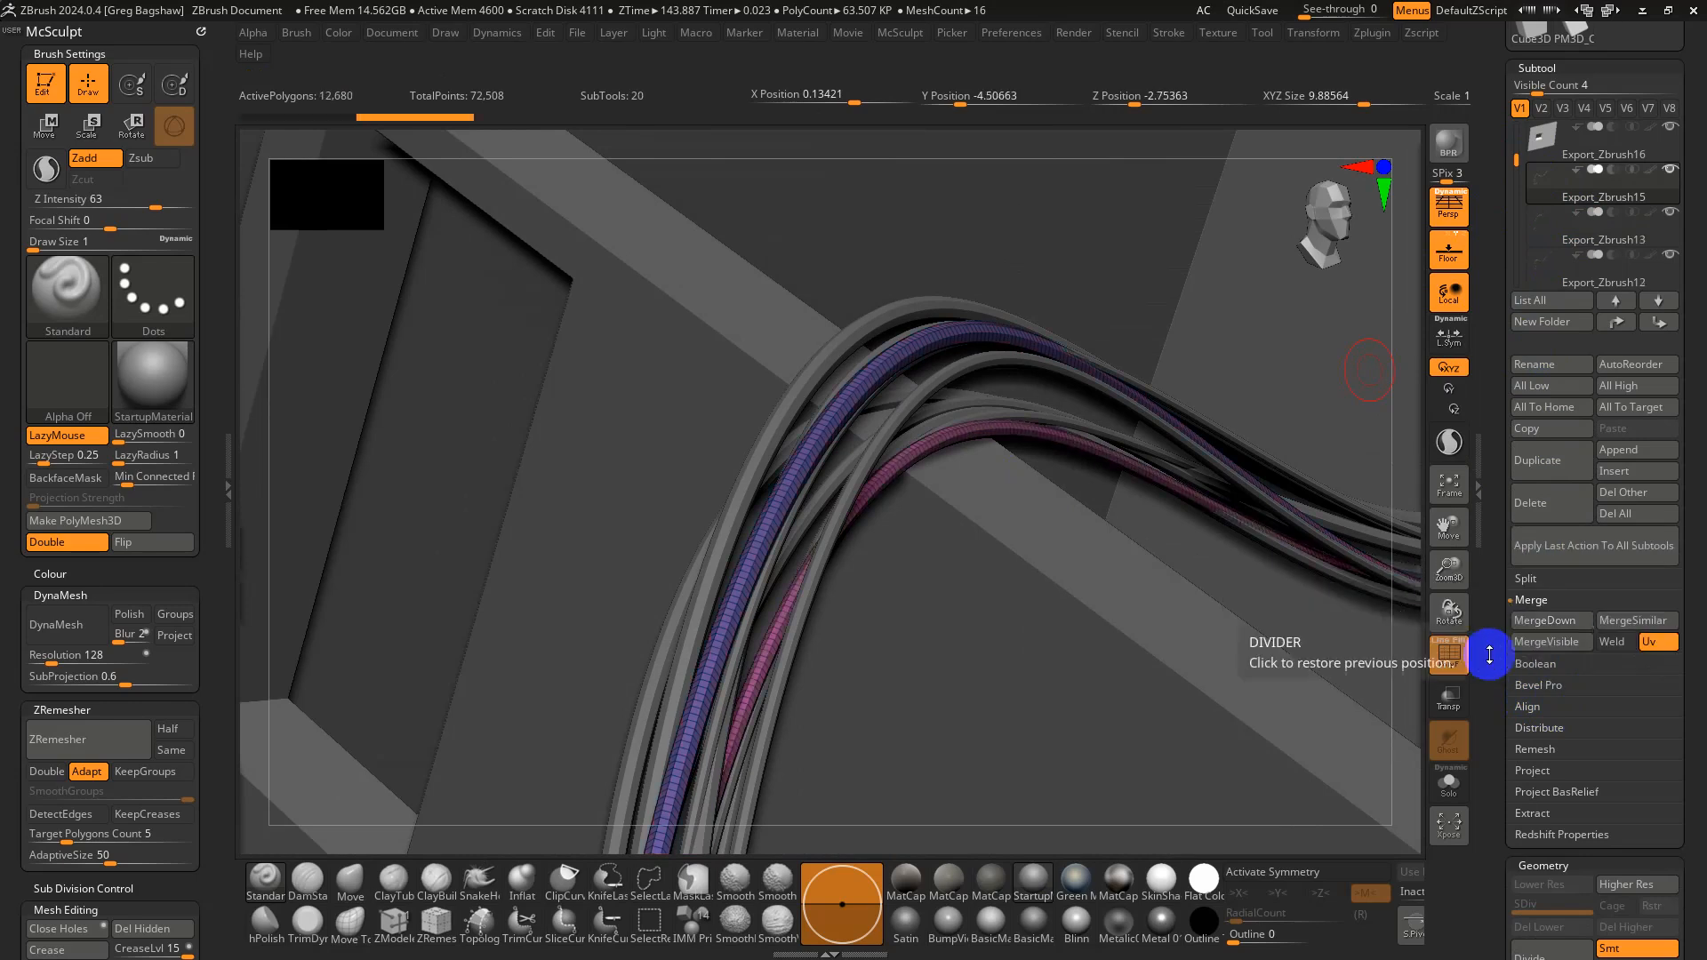
left_click(1541, 621)
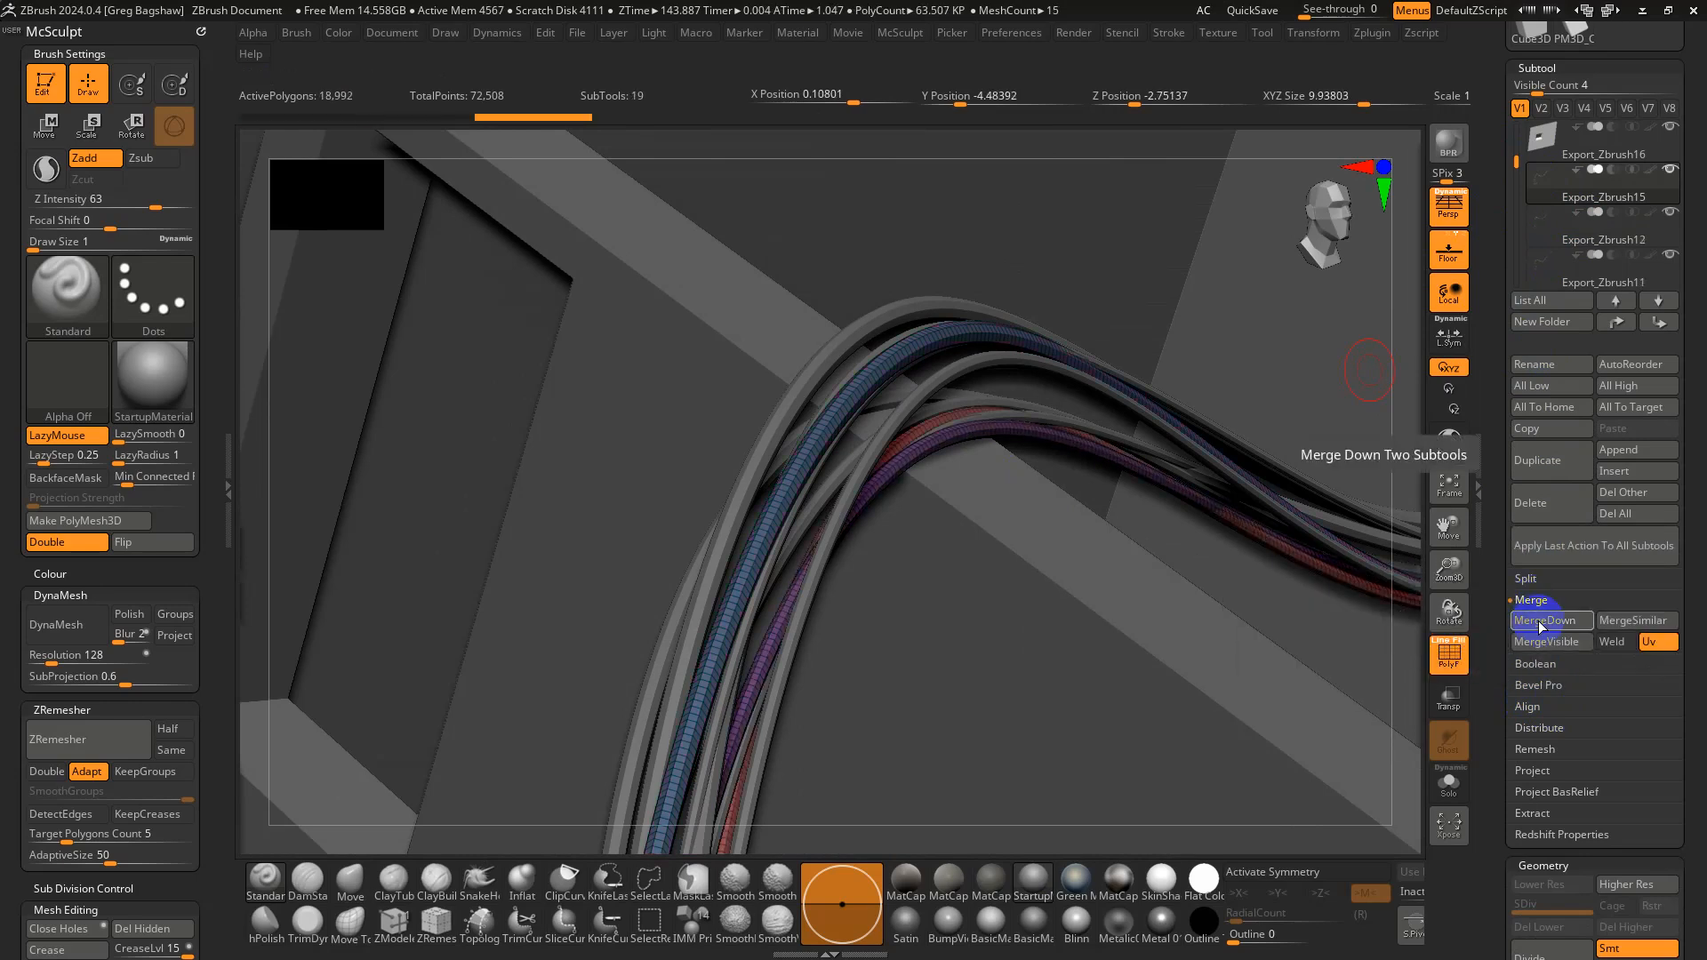
left_click(1542, 621)
left_click(1540, 621)
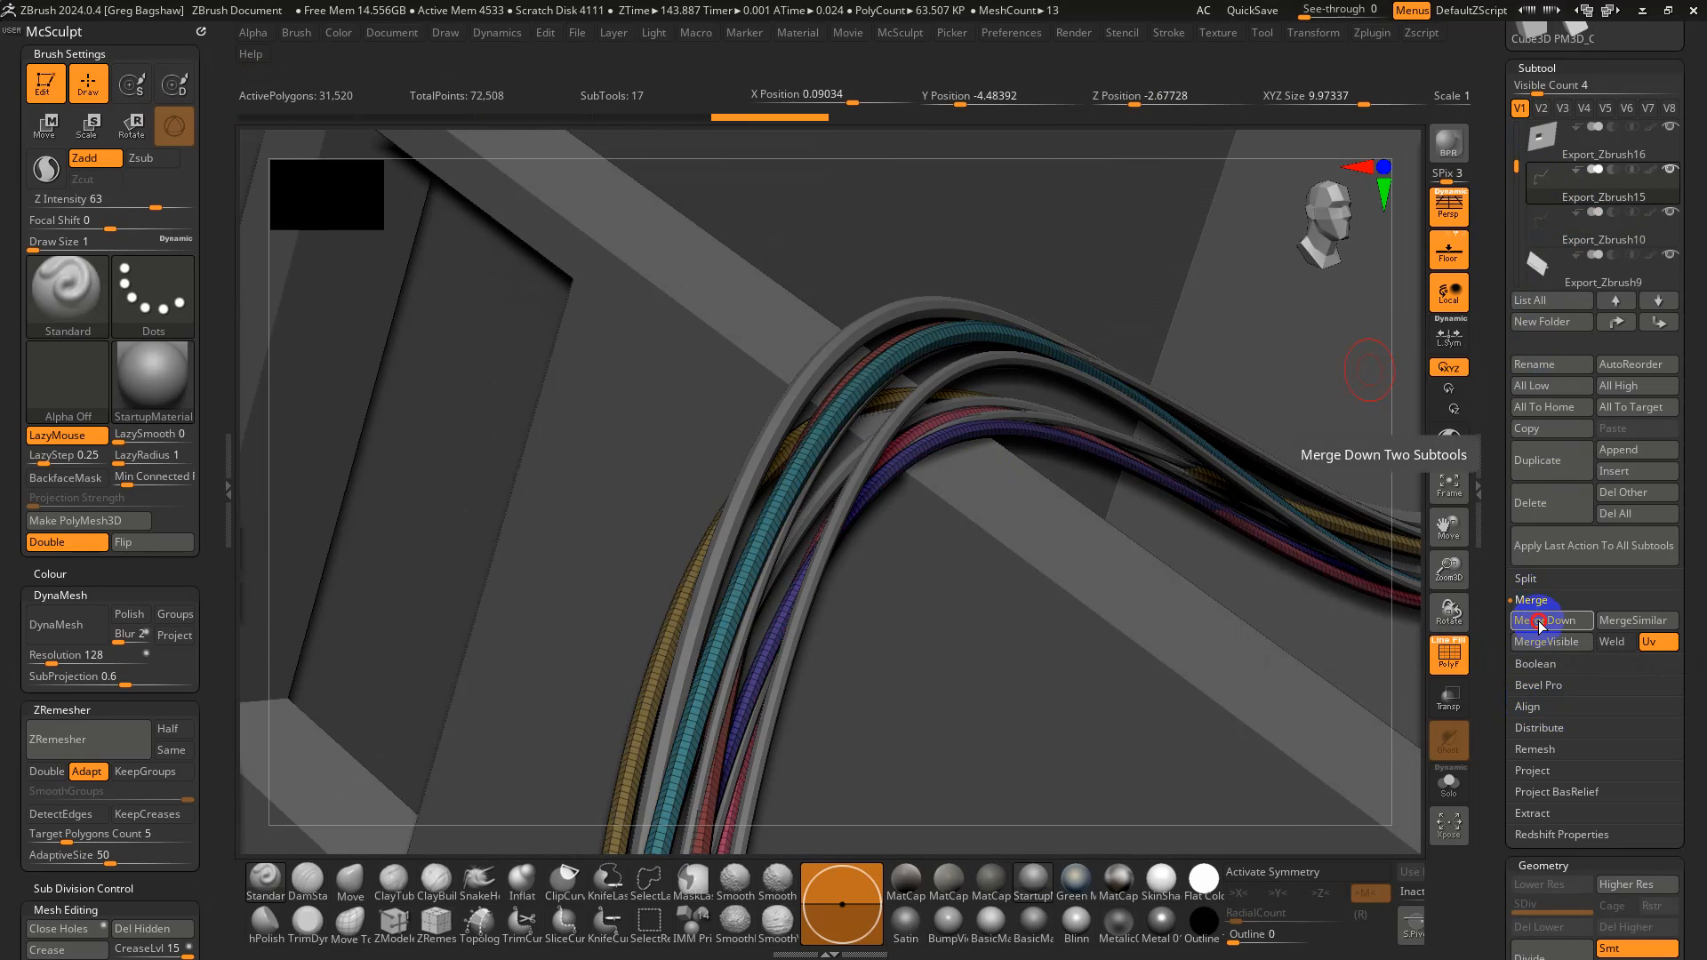
left_click(1540, 620)
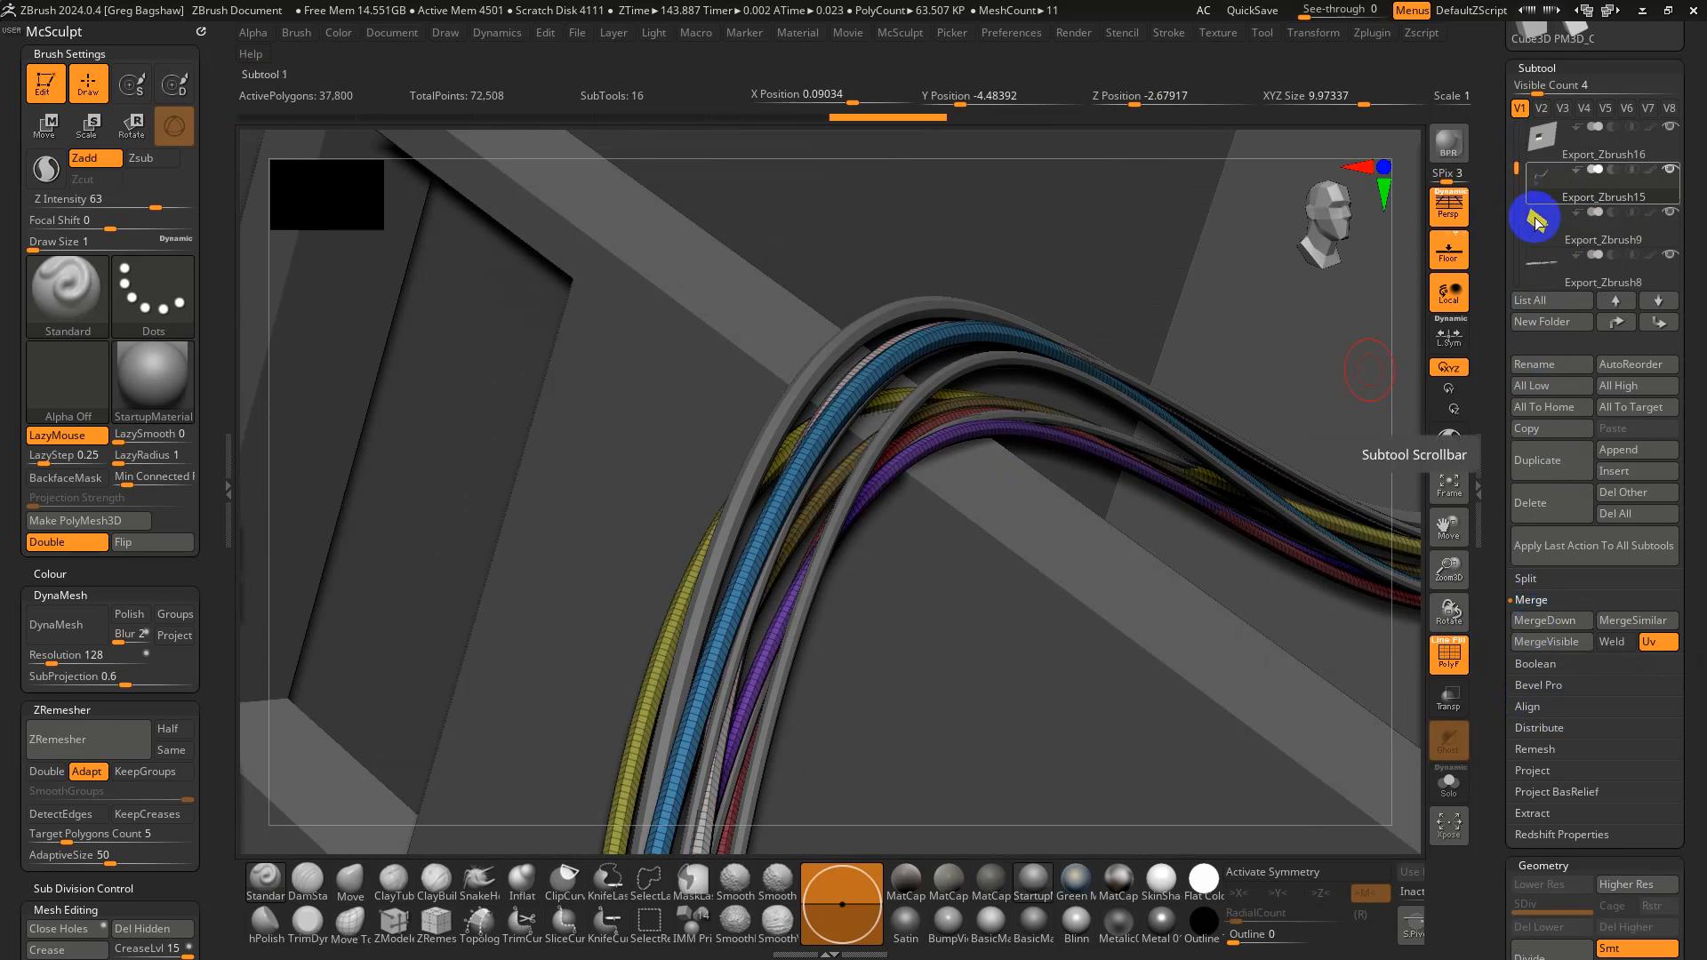
Examine the Export_Zbrush8 subtool and the railing balusters in Export_Zbrush7, isolating the balusters with Solo
left_click(1543, 258)
key("f")
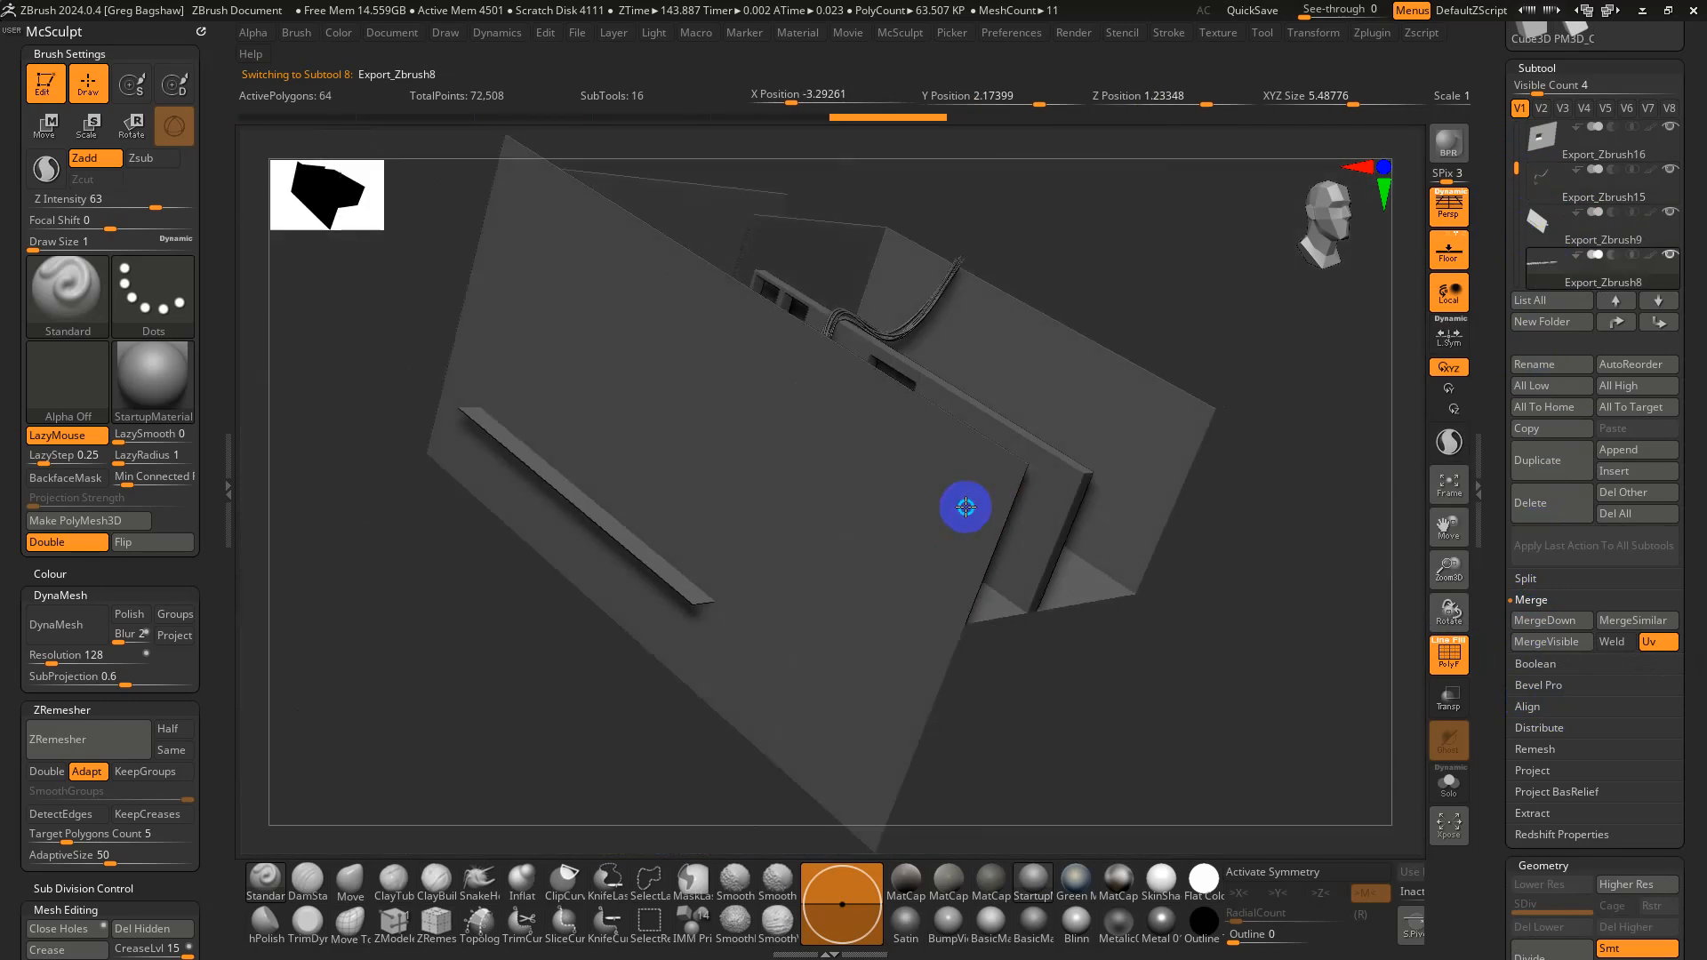
right_click_drag(966, 505, 1047, 505)
left_click_drag(1524, 160, 1519, 193)
left_click(1543, 179)
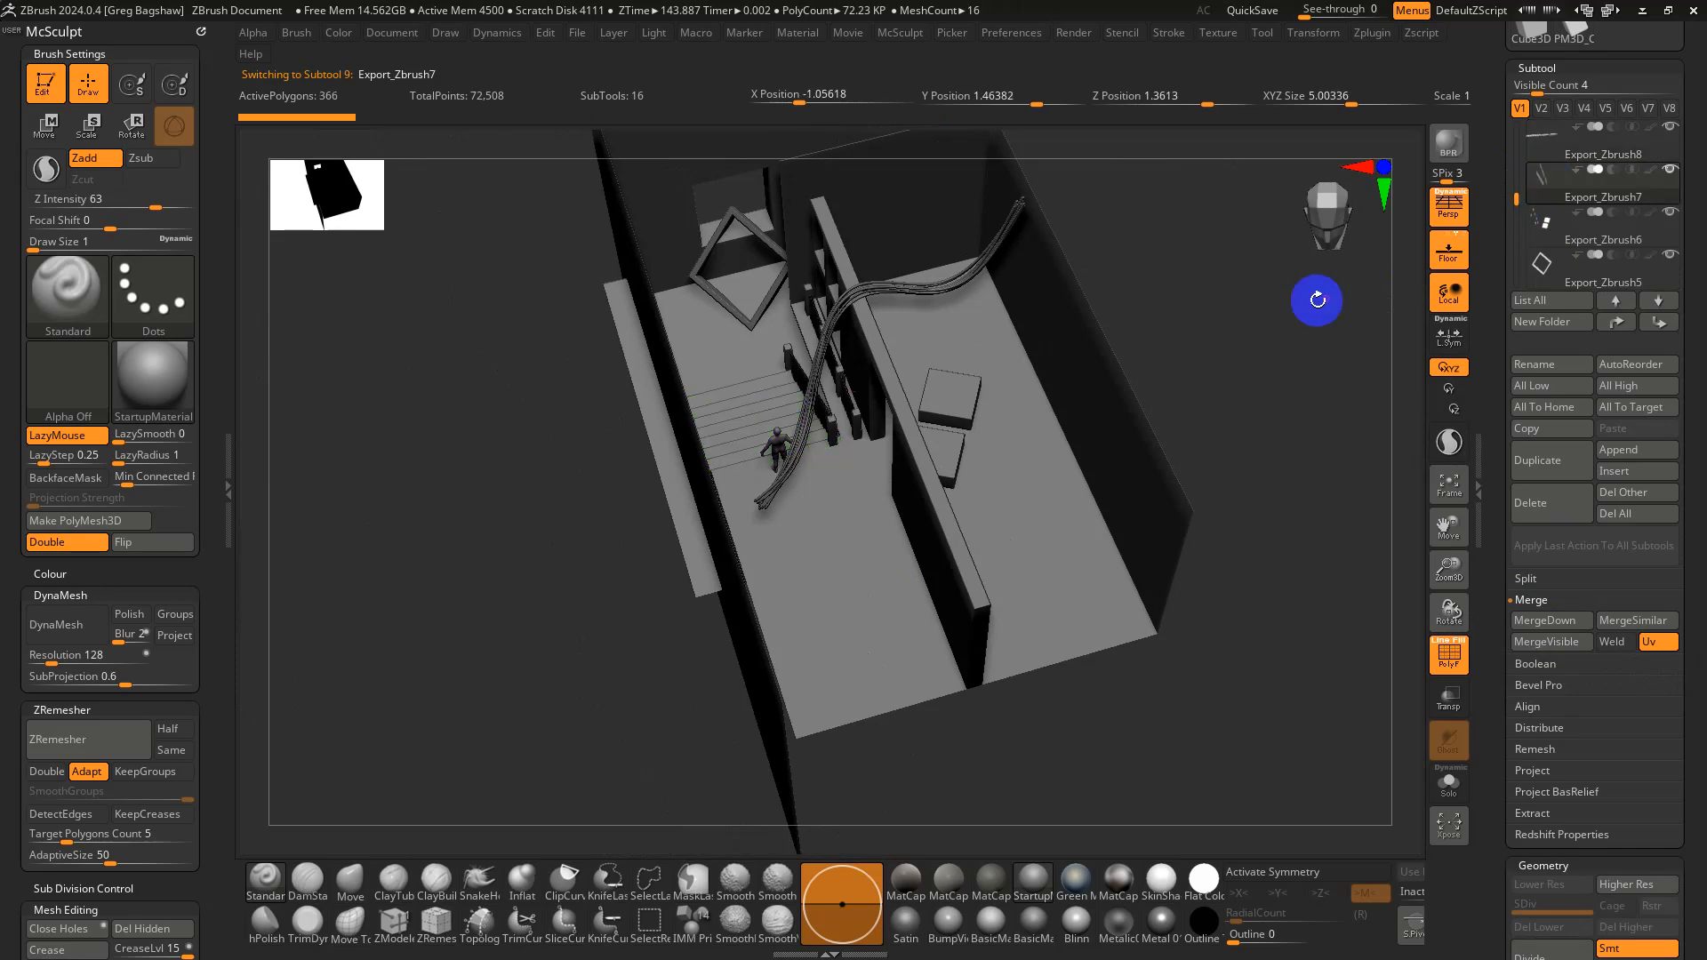
key("f")
mouse_move(1055, 394)
right_mouse_down()
mouse_move(1078, 341)
mouse_move(1055, 372)
right_mouse_up()
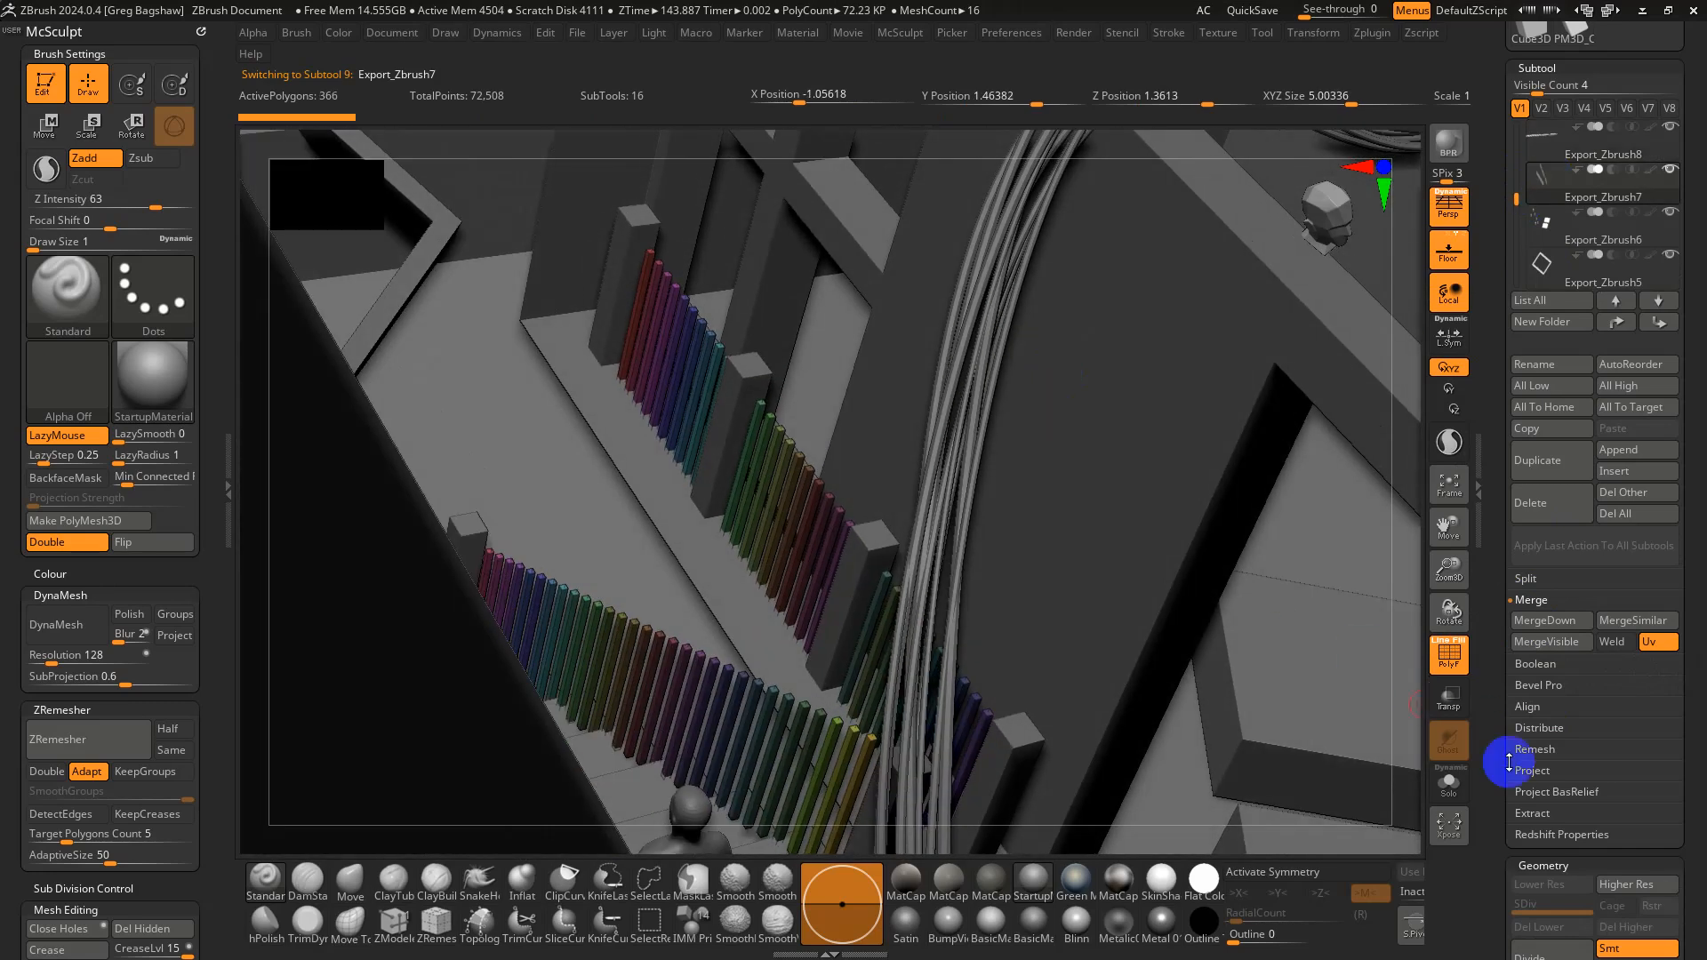
left_click(1448, 783)
mouse_move(1316, 569)
right_mouse_down()
mouse_move(1242, 495)
mouse_move(1298, 485)
right_mouse_up()
Hide the two large blocks in the railing-post subtool Export_Zbrush6 and separate them with Split Hidden
left_click(1574, 215)
key("f")
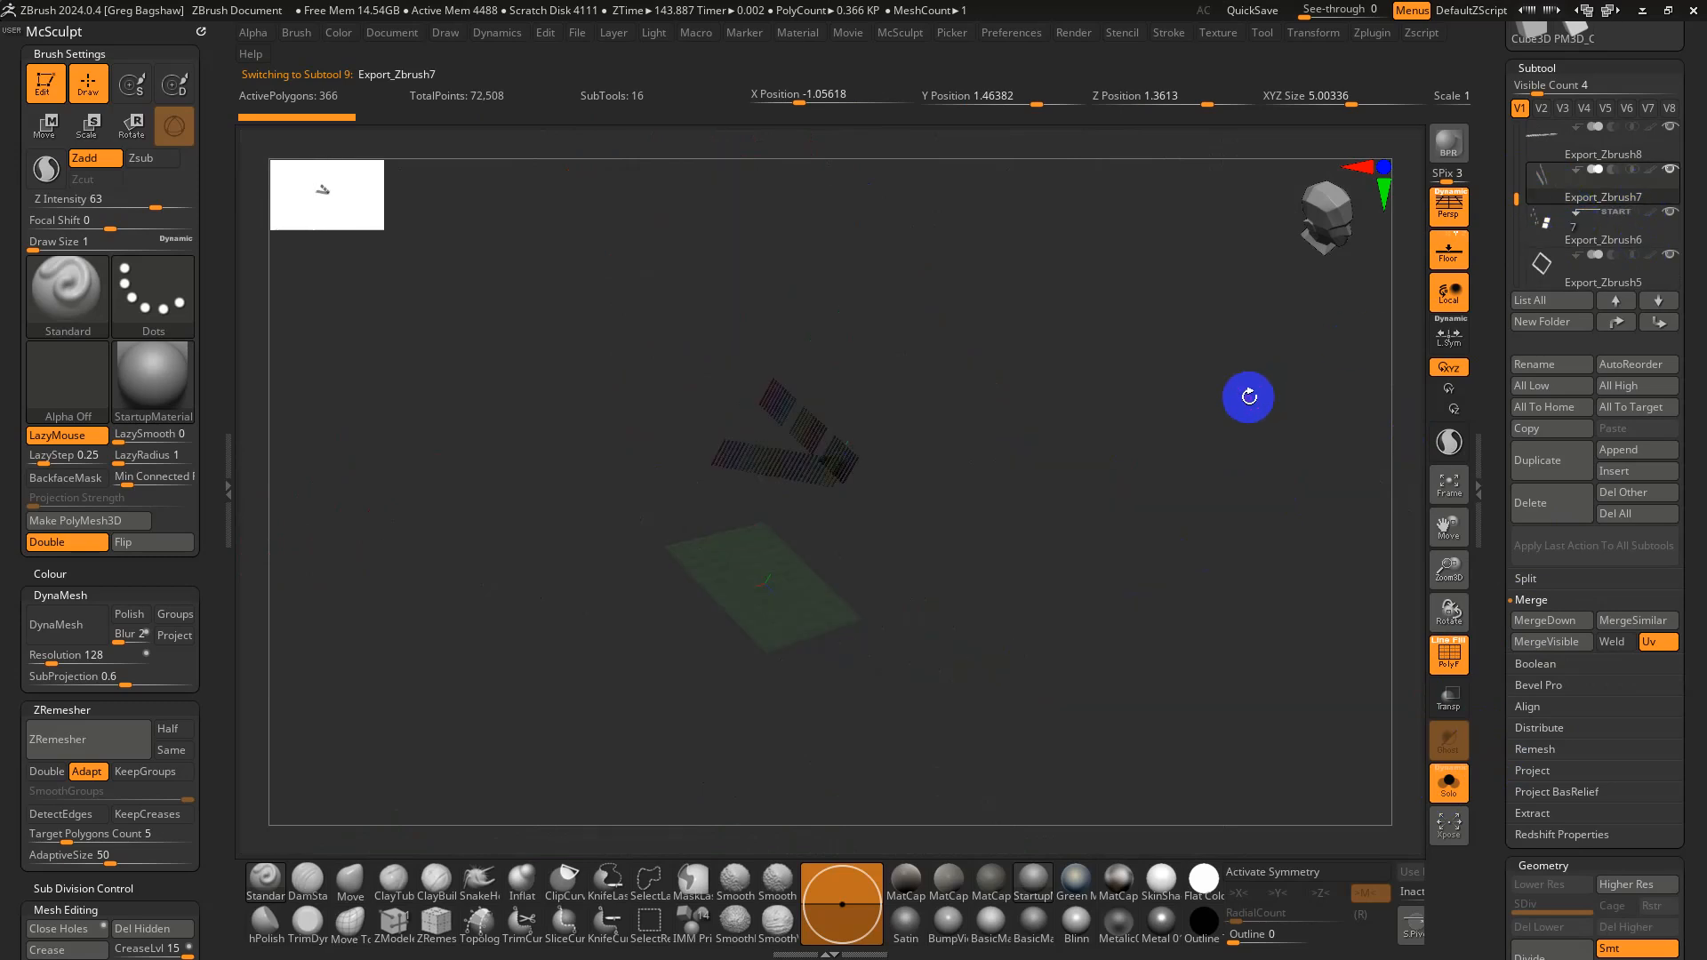
left_click(1553, 234)
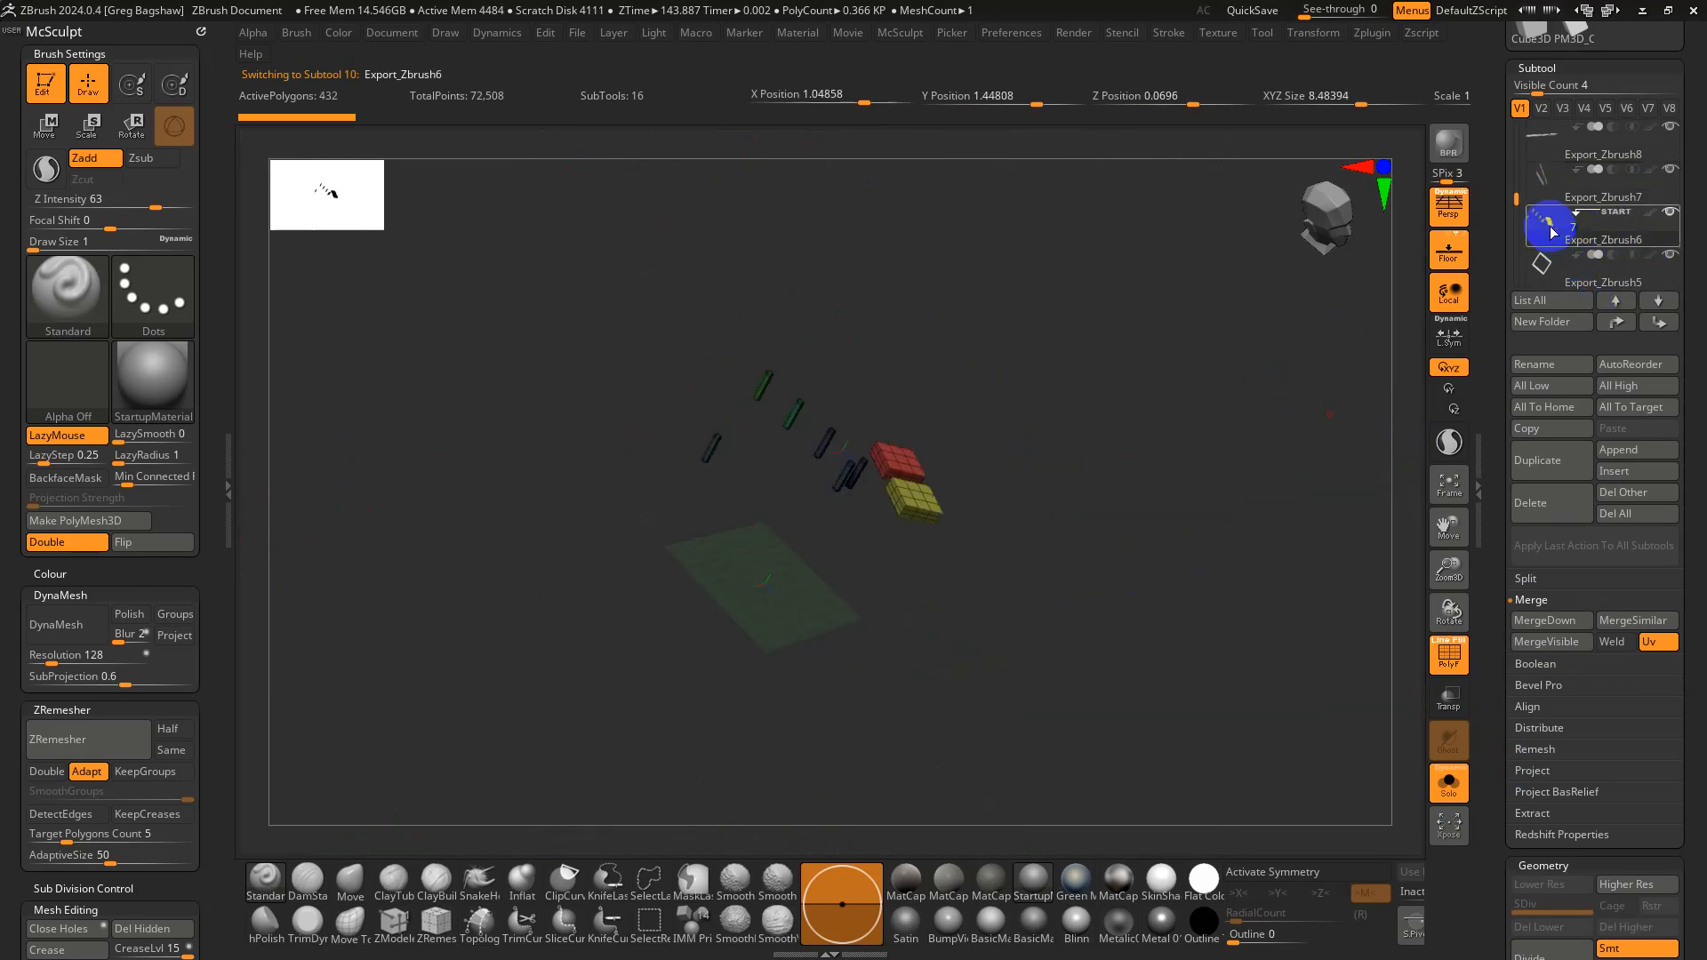
key("f")
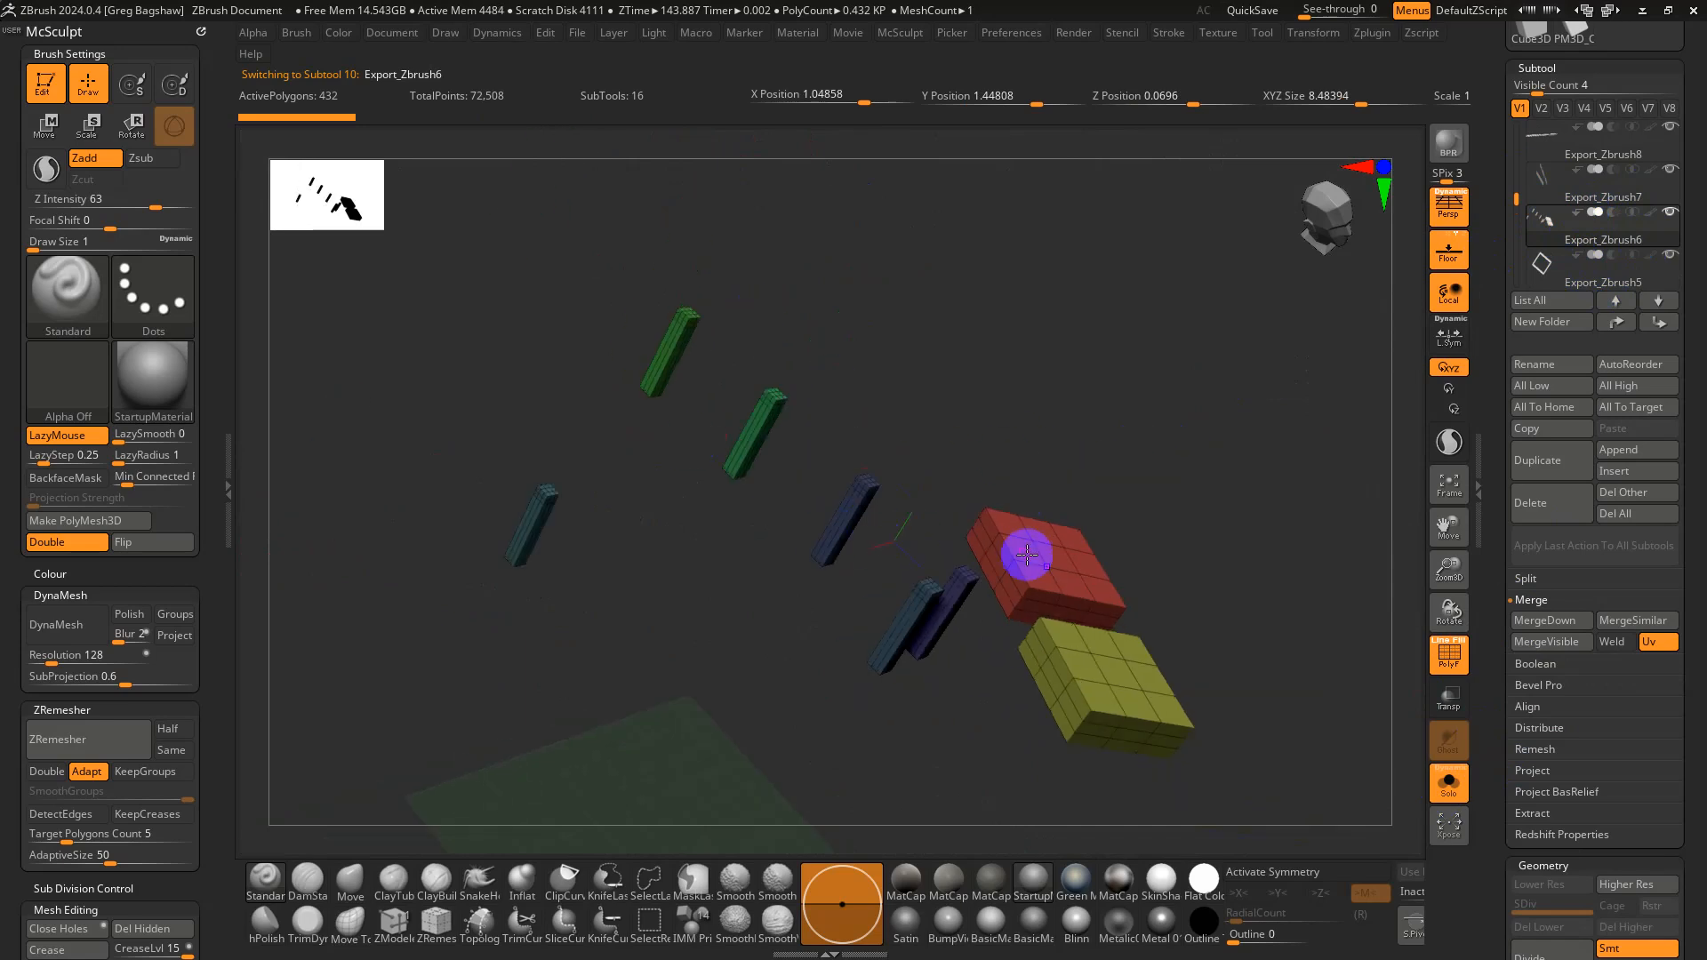
right_click_drag(1028, 564, 976, 453)
left_click_drag(976, 480, 1134, 734, "ctrl+alt+shift")
left_click(1525, 579)
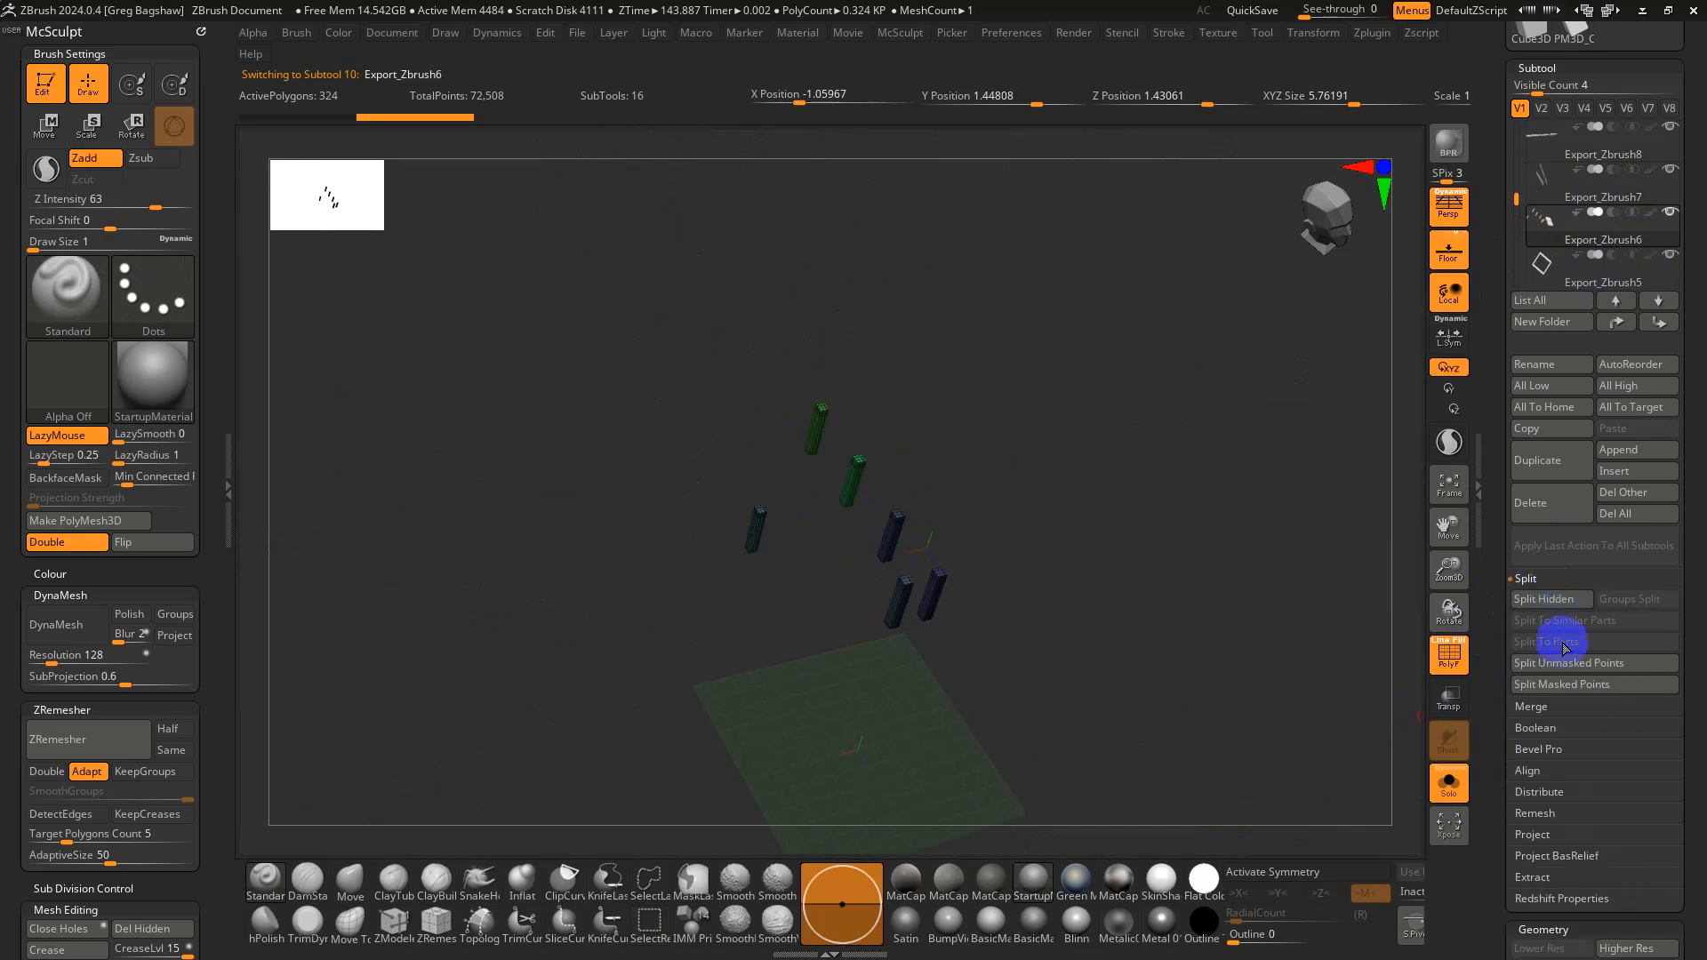
left_click(1548, 608)
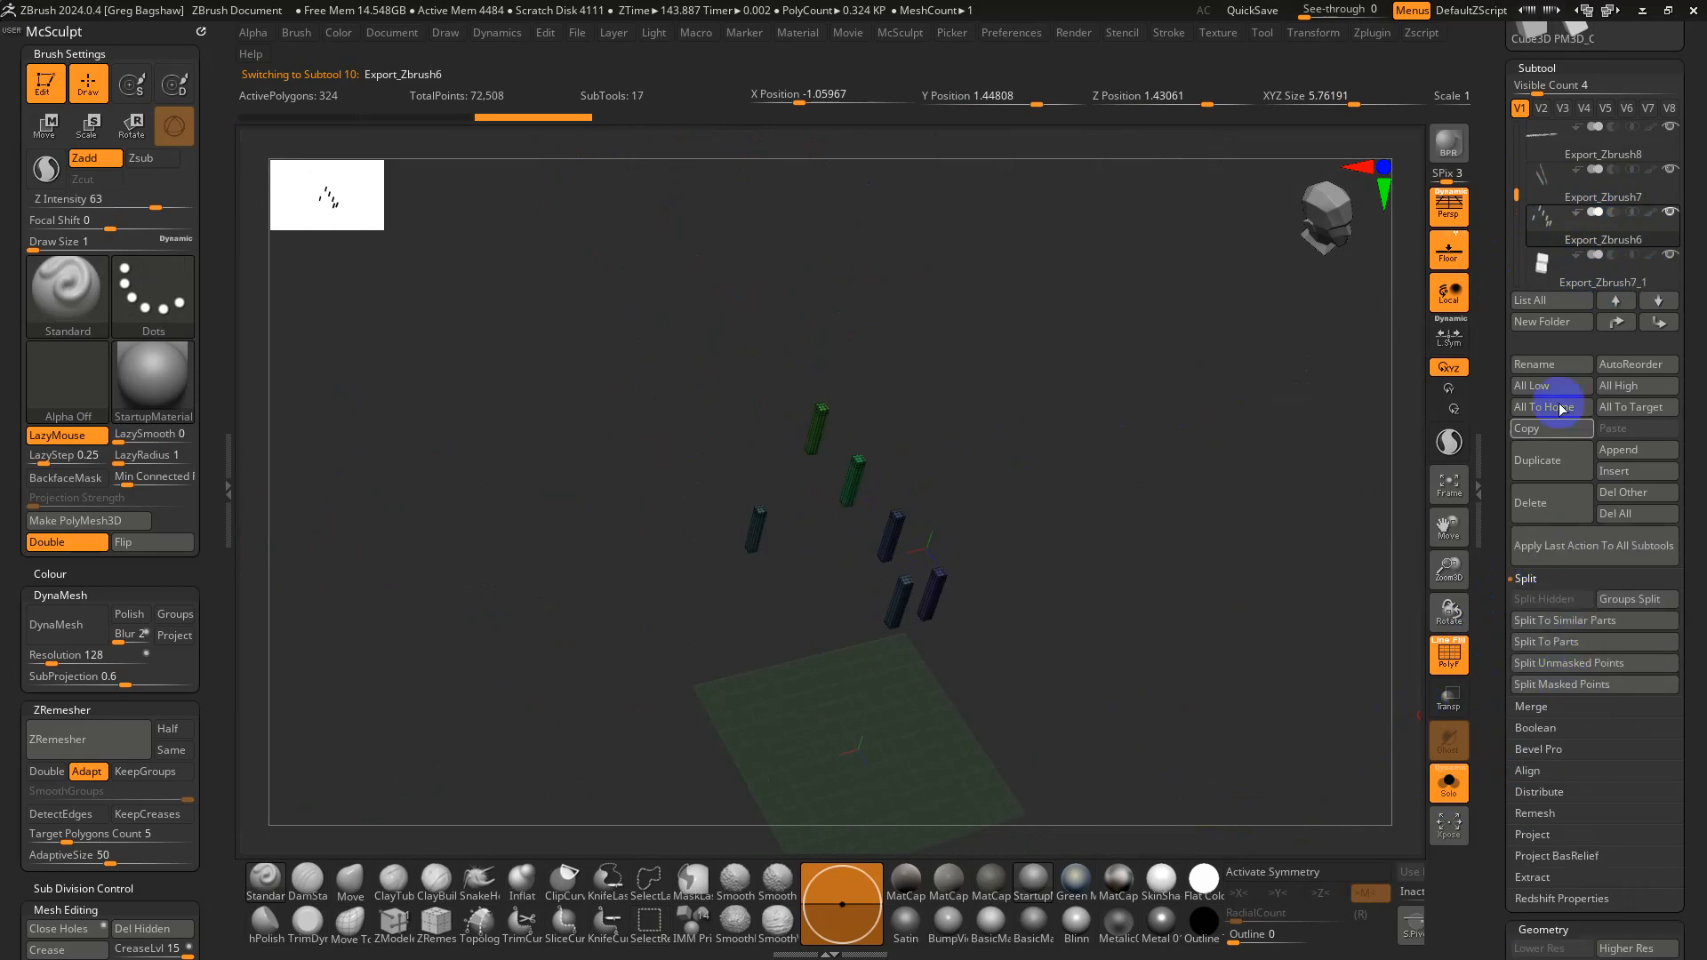
Select the separated two-block subtool and turn off Solo to check it within the full set
left_click(1552, 269)
right_click_drag(1289, 449, 1264, 526)
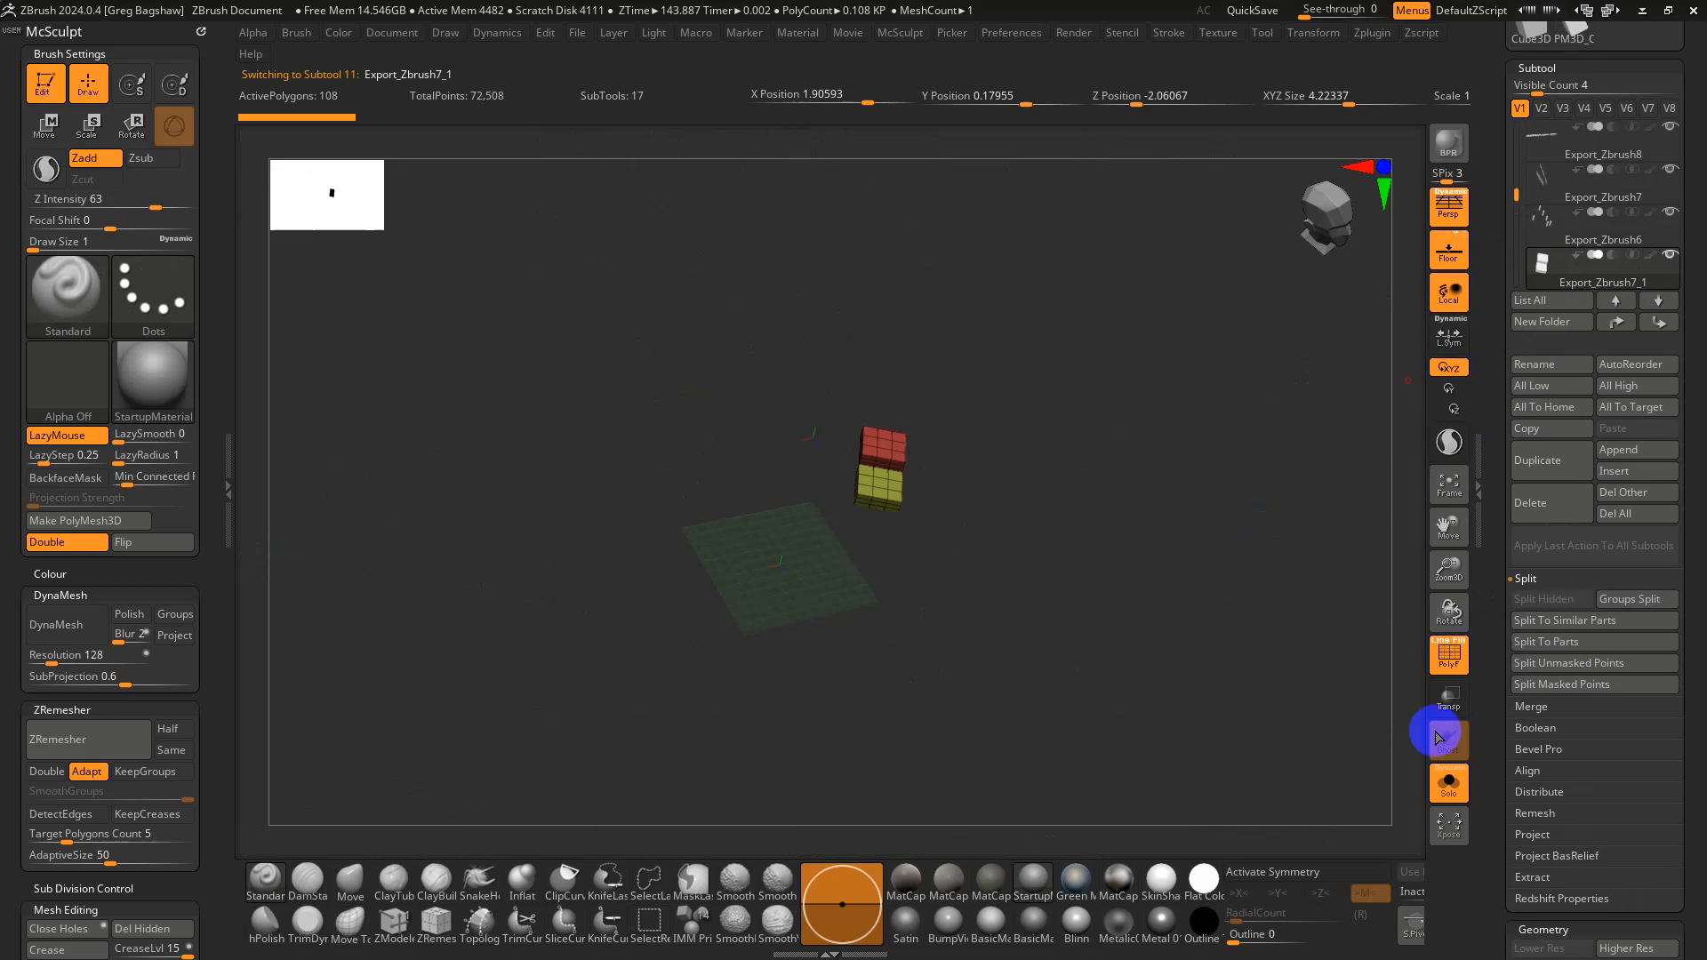
left_click(1451, 789)
right_click_drag(1152, 523, 1076, 524)
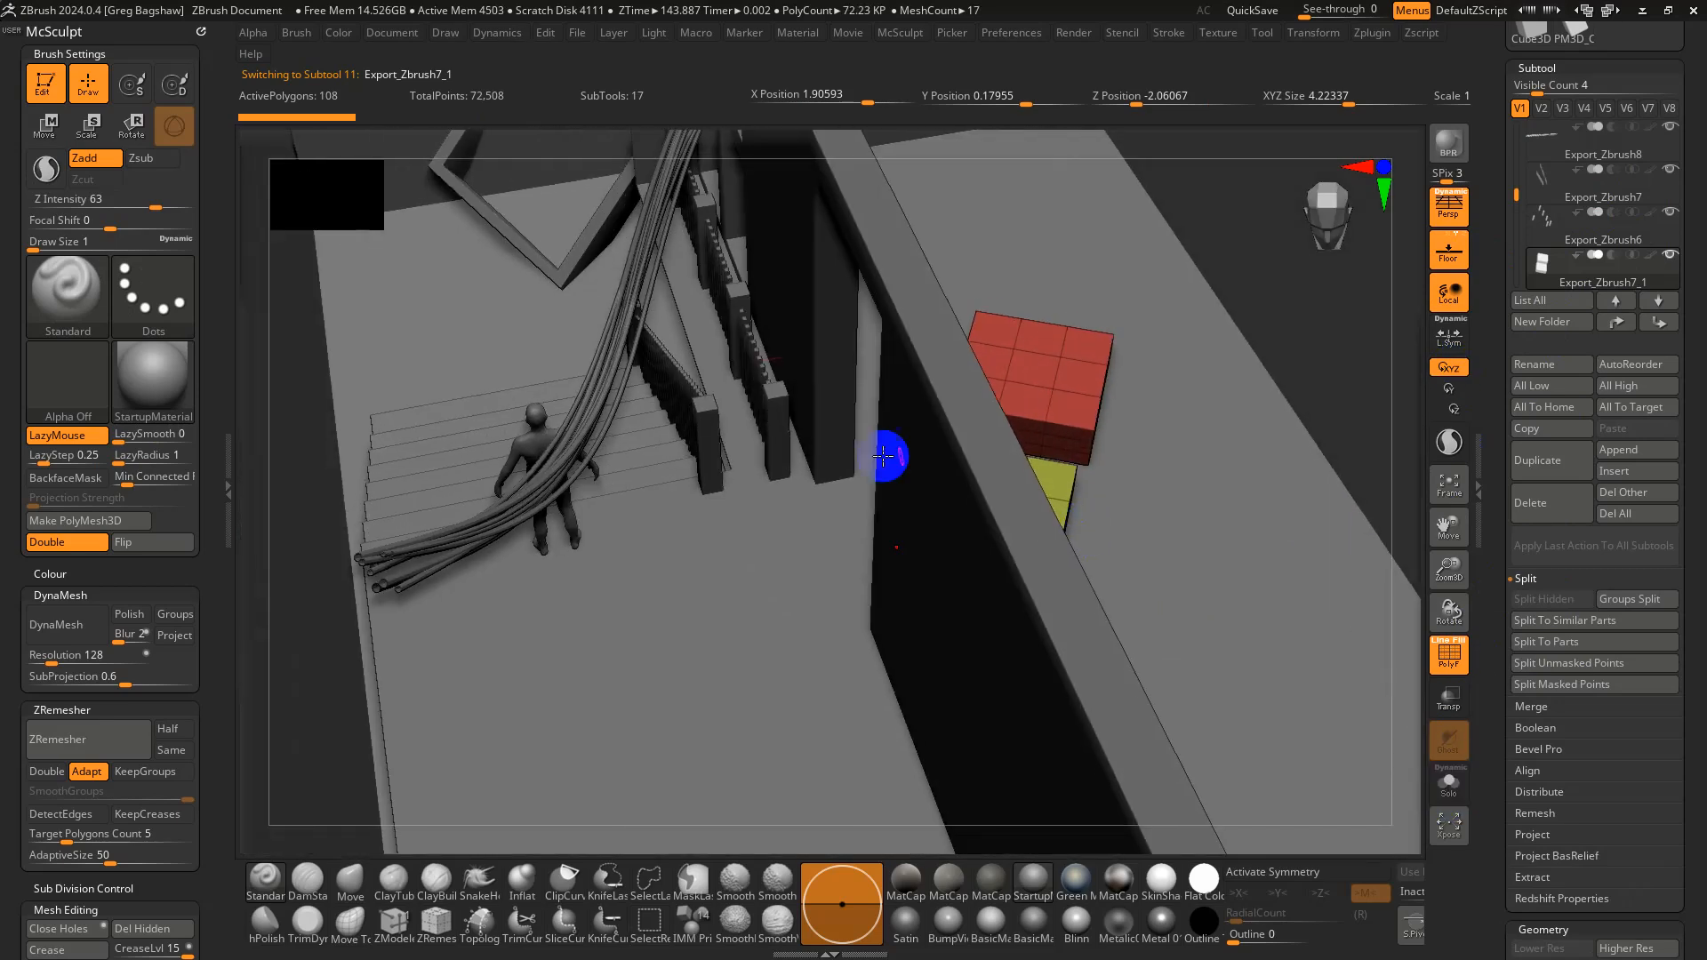
Isolate a single railing post, try transforming it with the gizmo, and unhide the remaining posts
left_click(787, 403, "alt")
right_click_drag(824, 423, 971, 431)
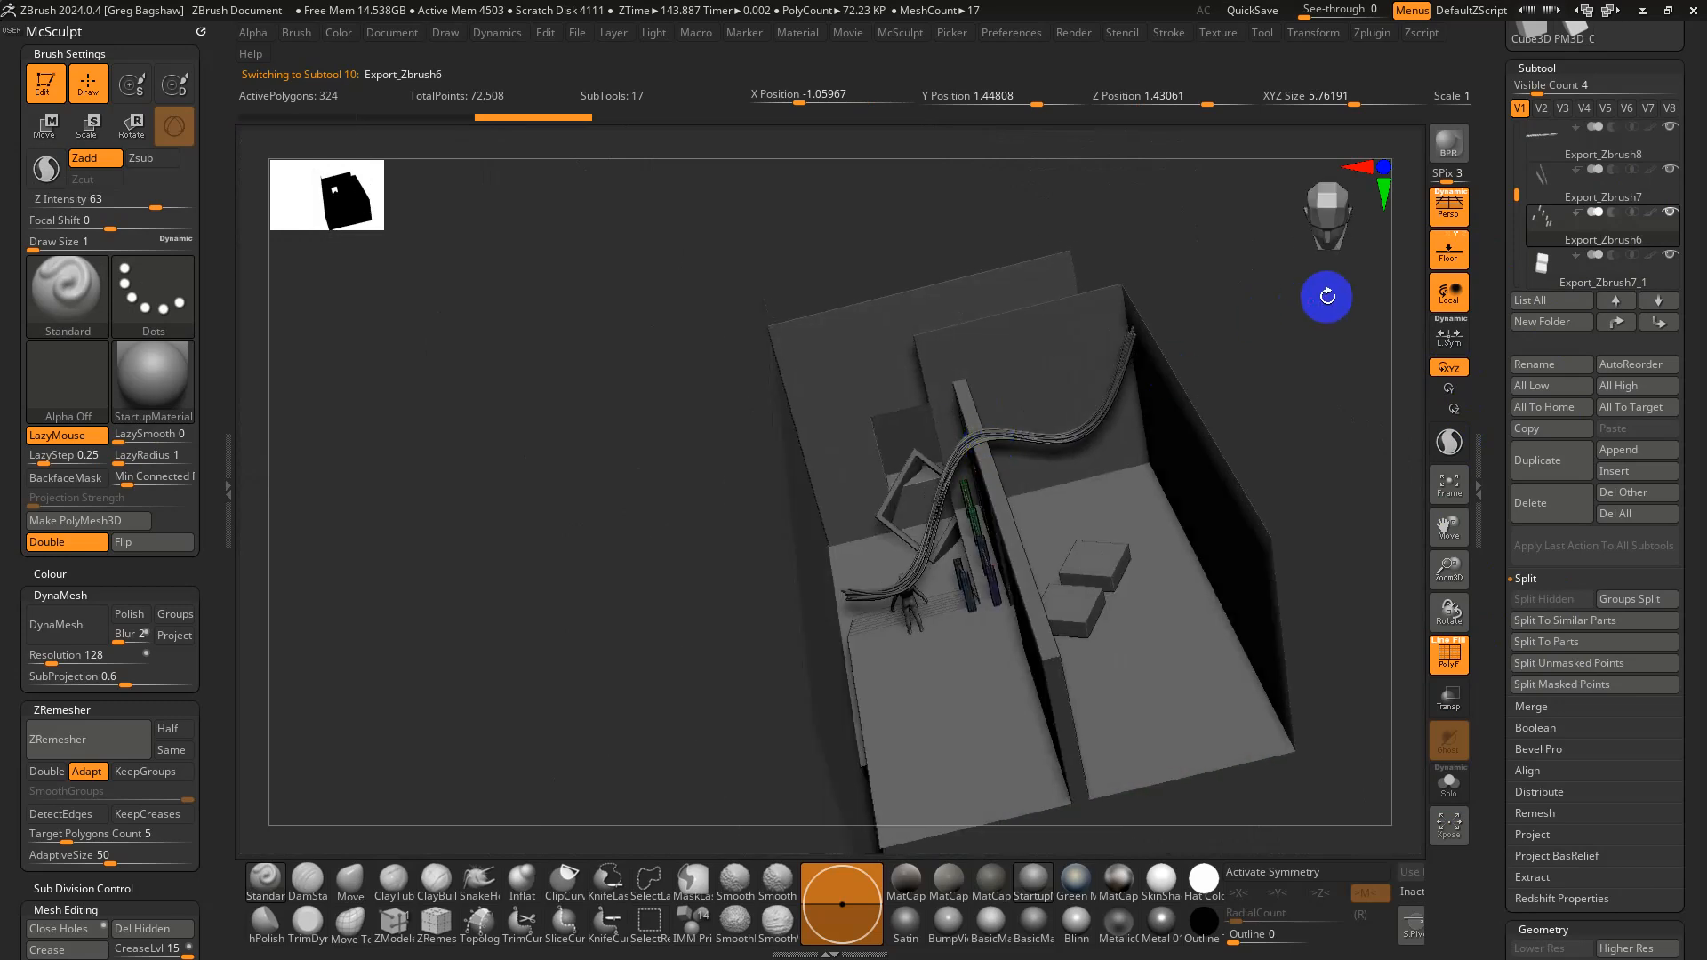
right_click_drag(1088, 398, 1097, 571, "ctrl")
key("ctrl+shift")
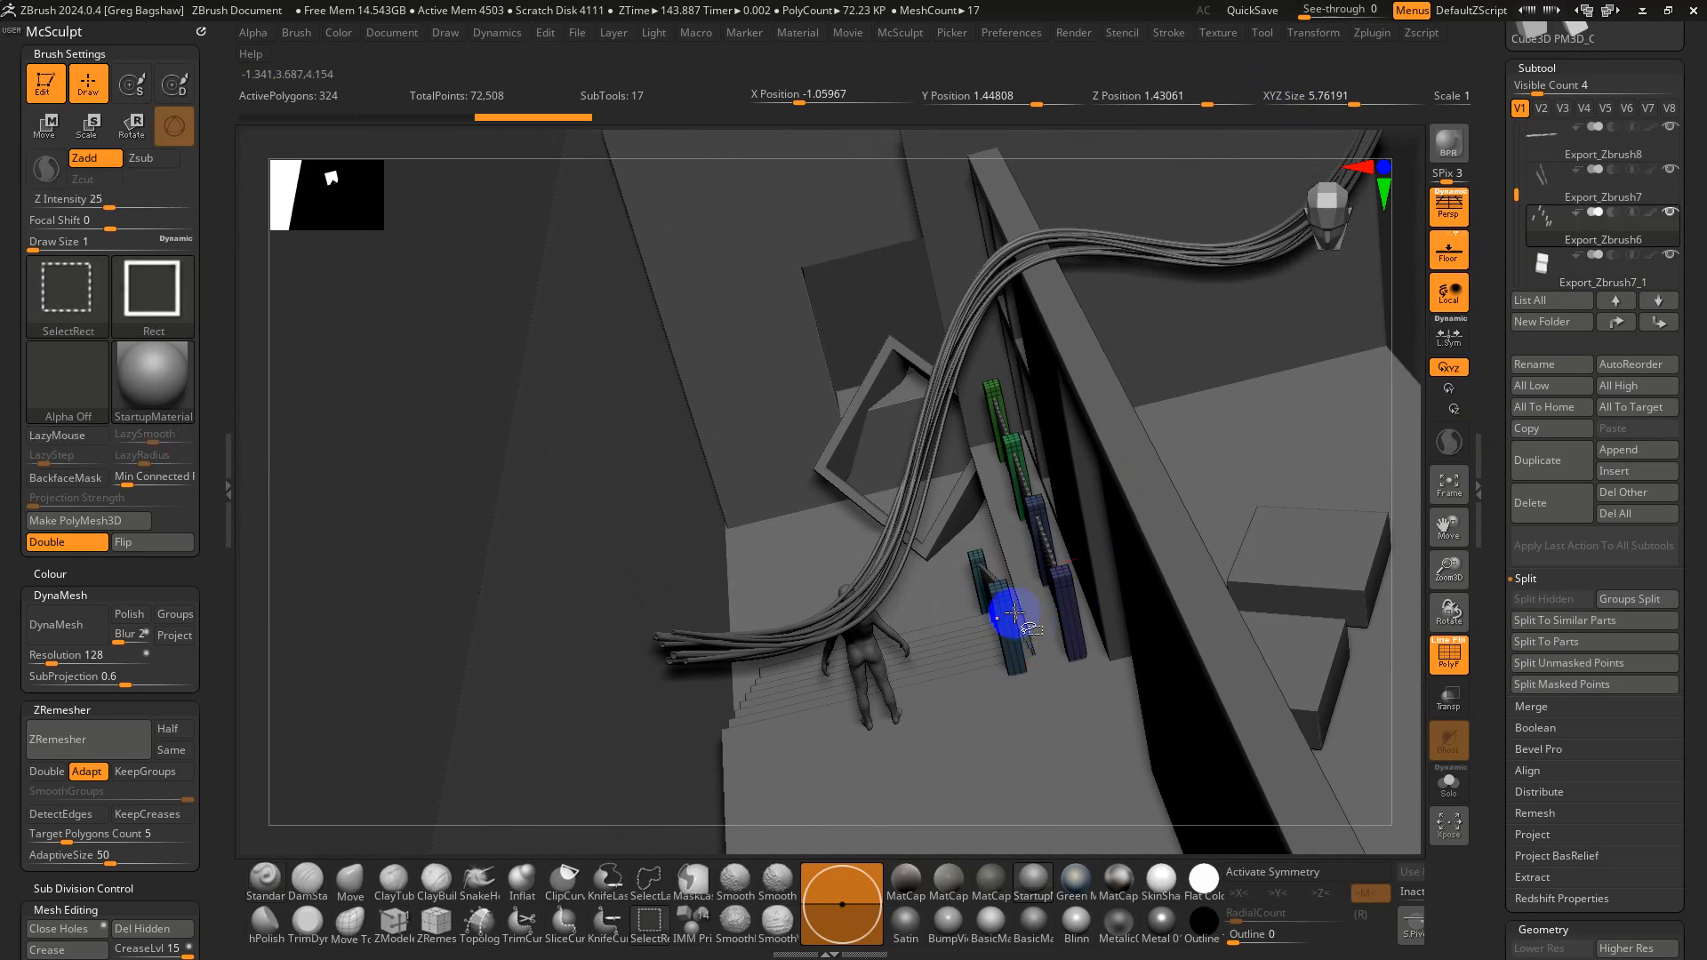
left_click(1007, 600, "ctrl+shift")
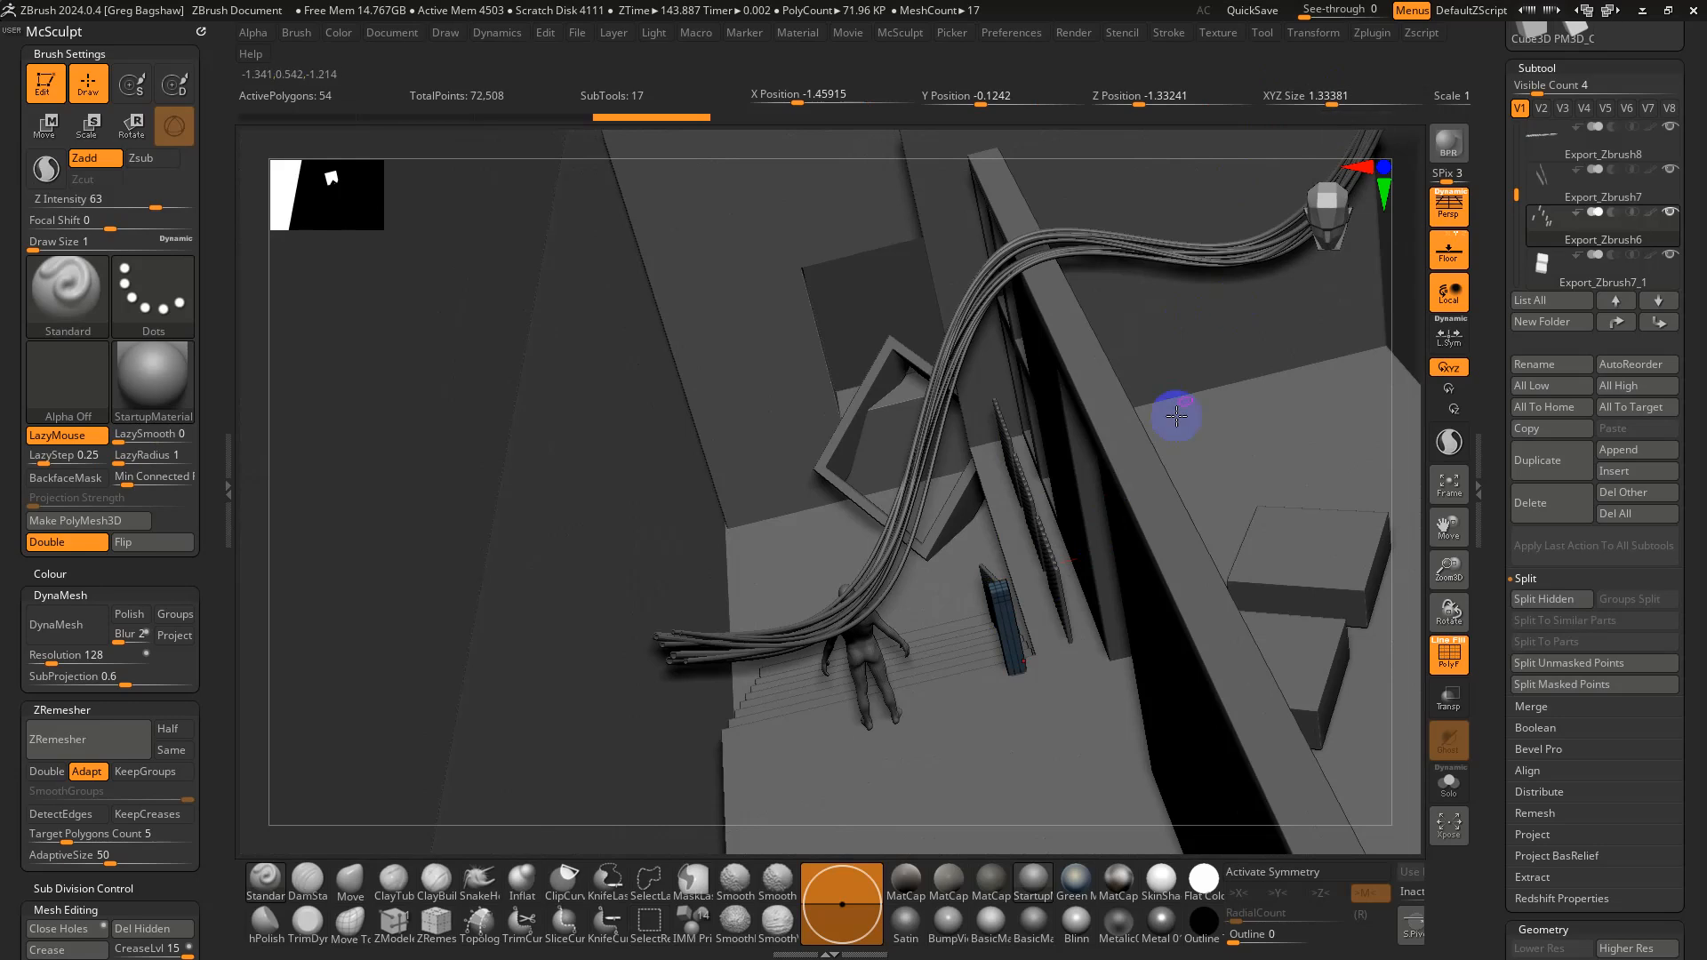
key("f")
key("w")
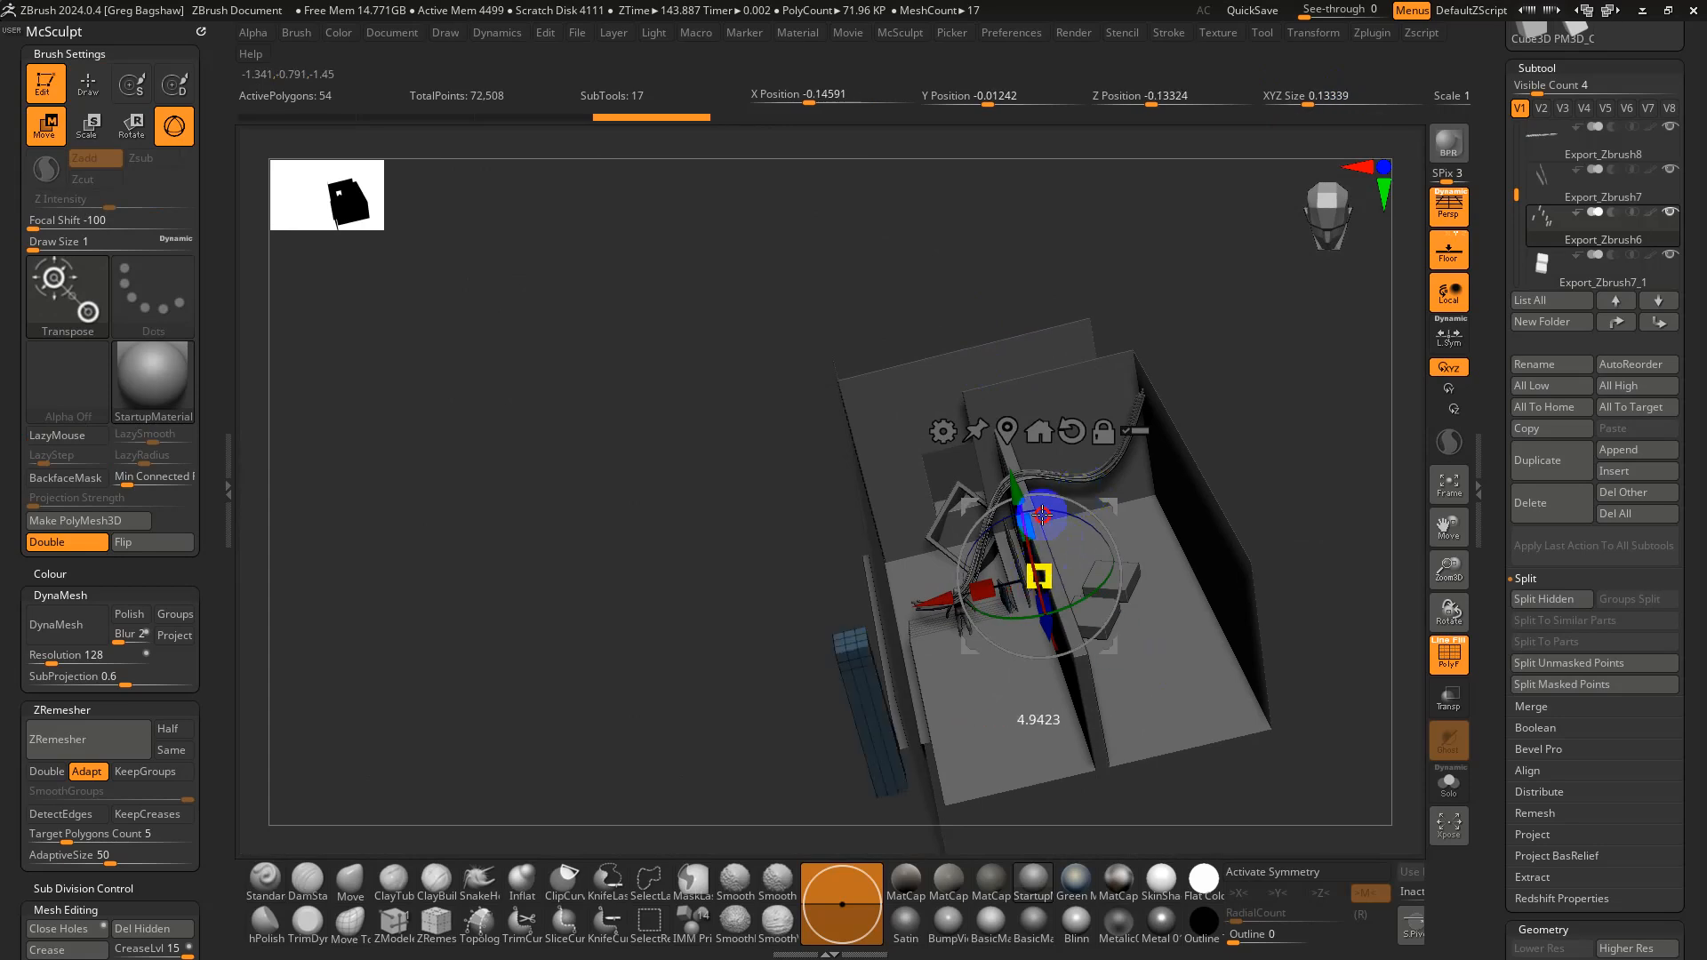
left_click(760, 478, "ctrl+shift")
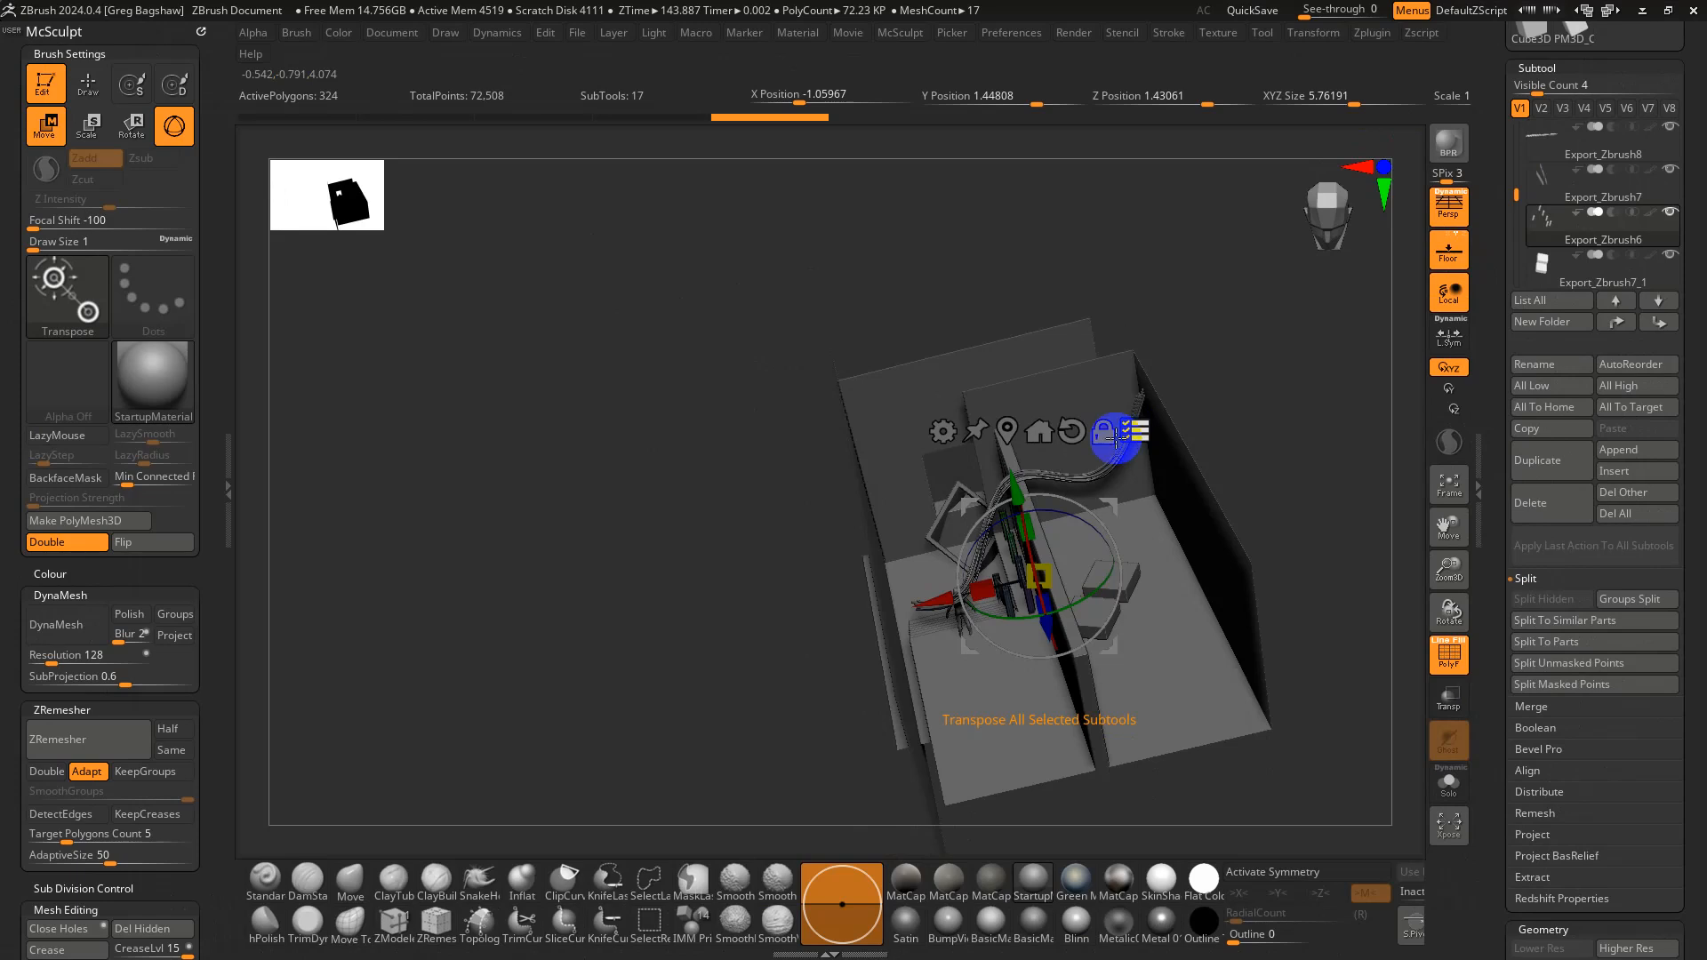
Scale up the whole set together using Transpose All Selected Subtools, and return to Draw mode
mouse_move(1056, 567)
left_mouse_down()
mouse_move(1071, 582)
mouse_move(1064, 551)
left_mouse_up()
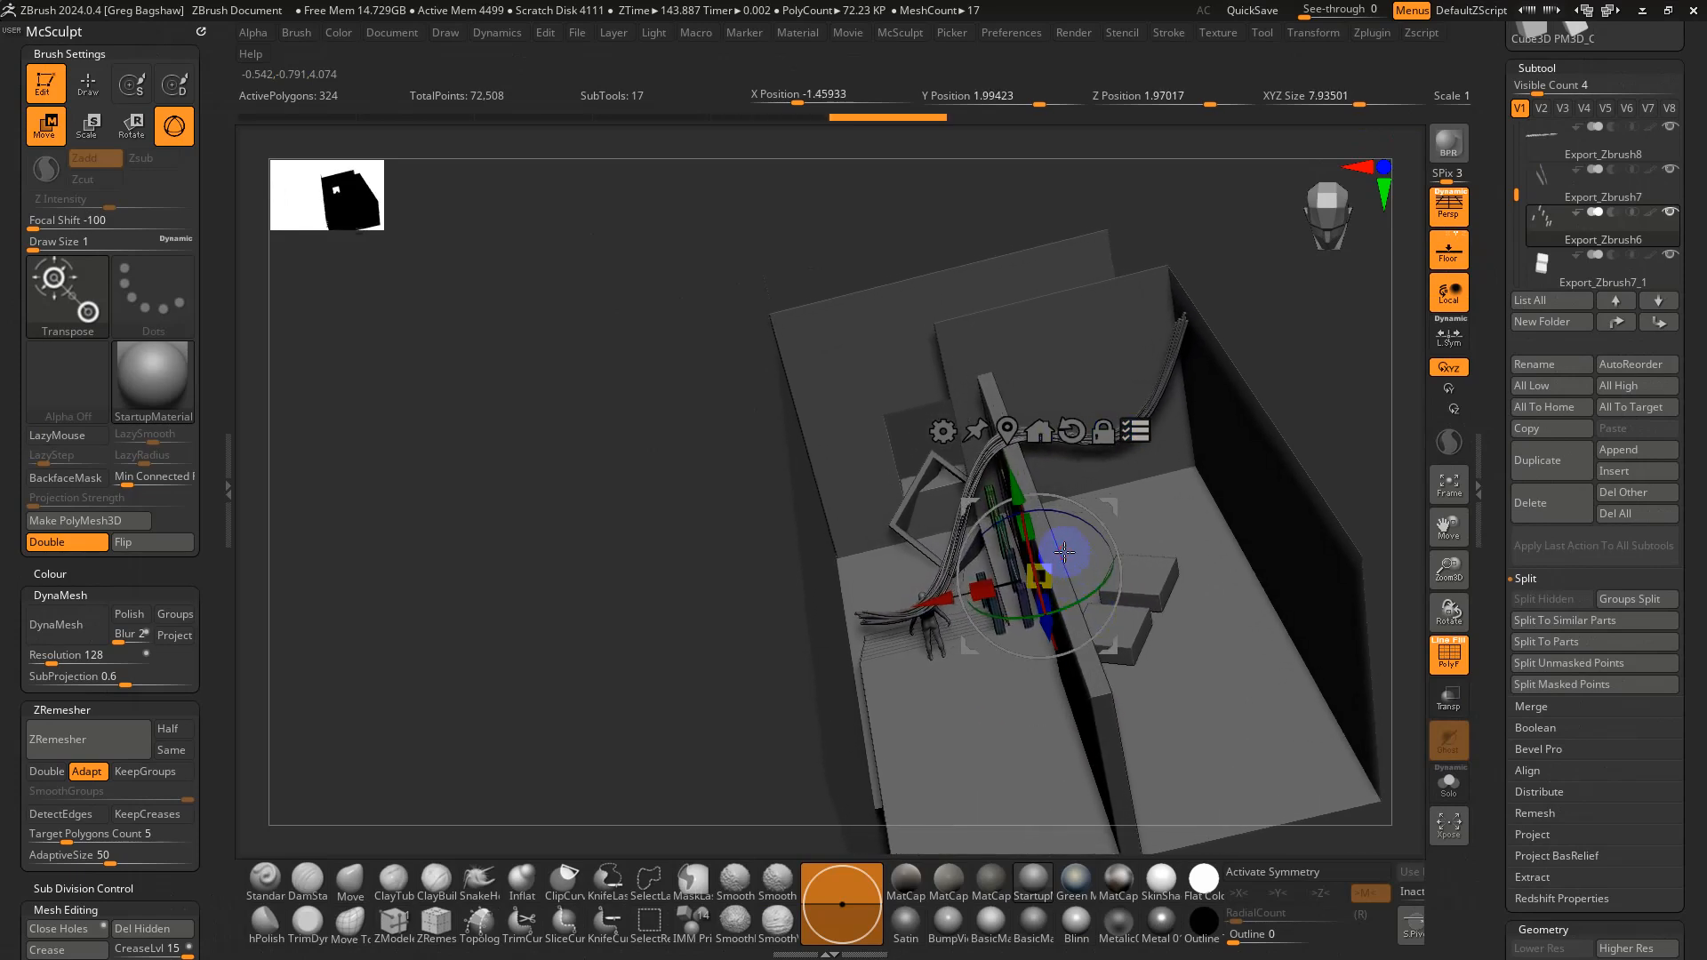
right_click_drag(928, 380, 791, 421)
mouse_move(1214, 424)
right_mouse_down()
mouse_move(1245, 415)
mouse_move(1231, 412)
right_mouse_up()
key("q")
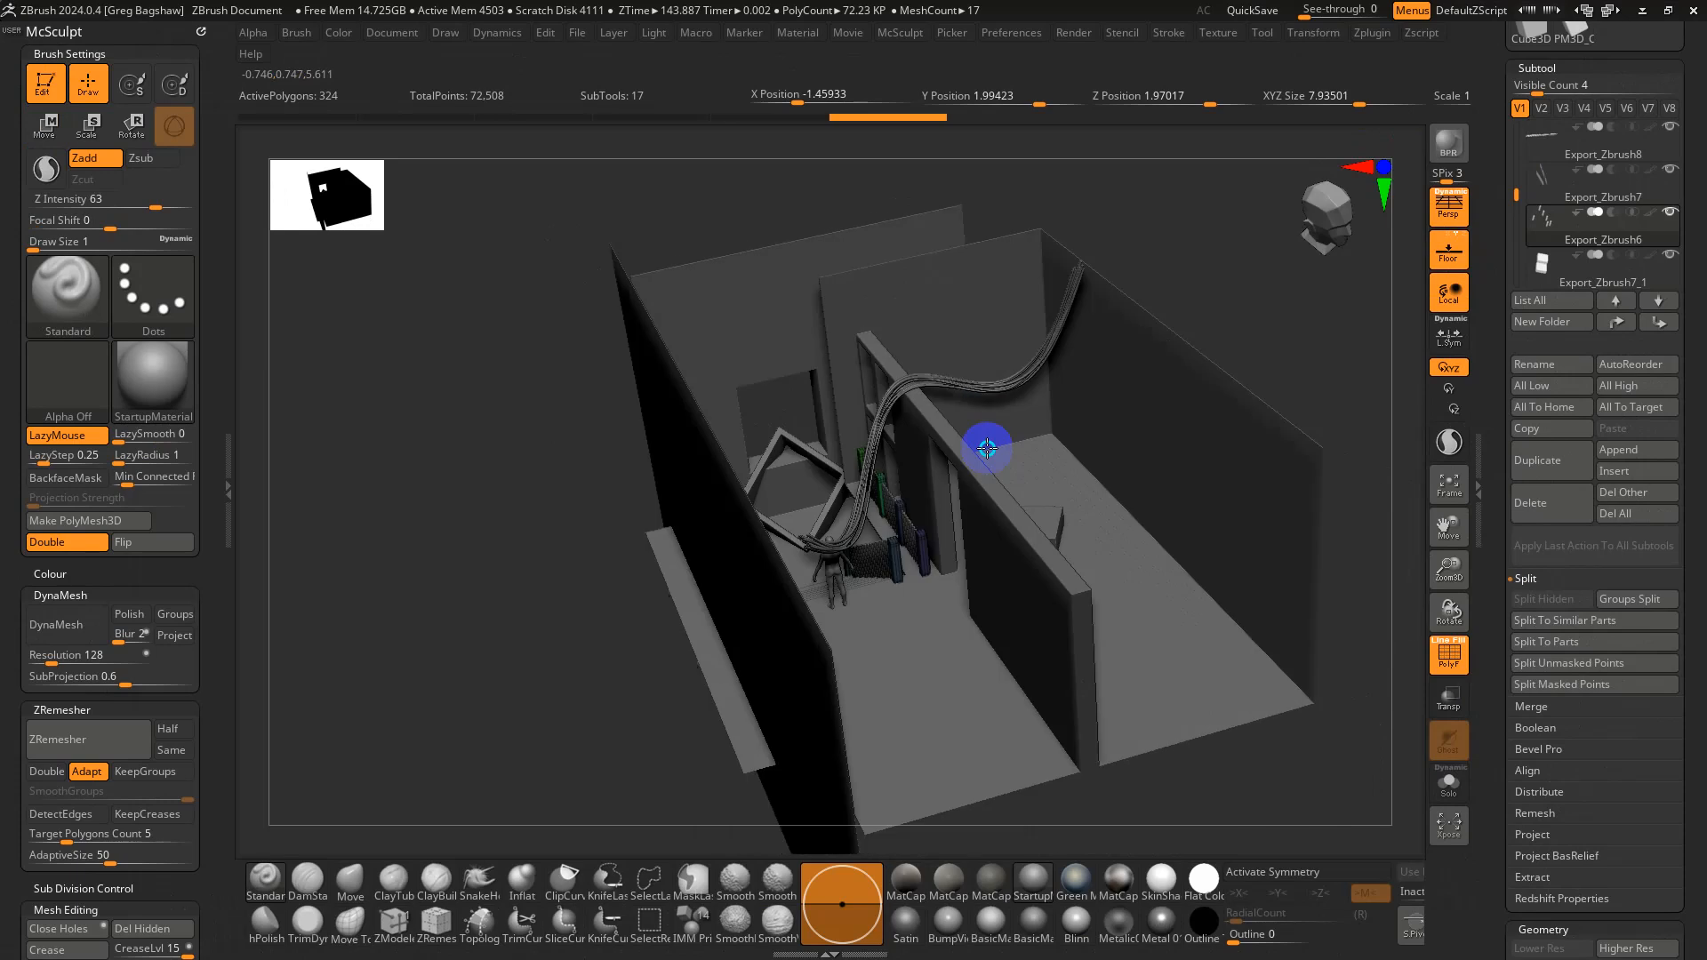
Turn off Double-sided display for the railing-post subtool and for the end wall plane Export_Zbrush
right_click_drag(984, 447, 530, 480)
left_click(77, 546)
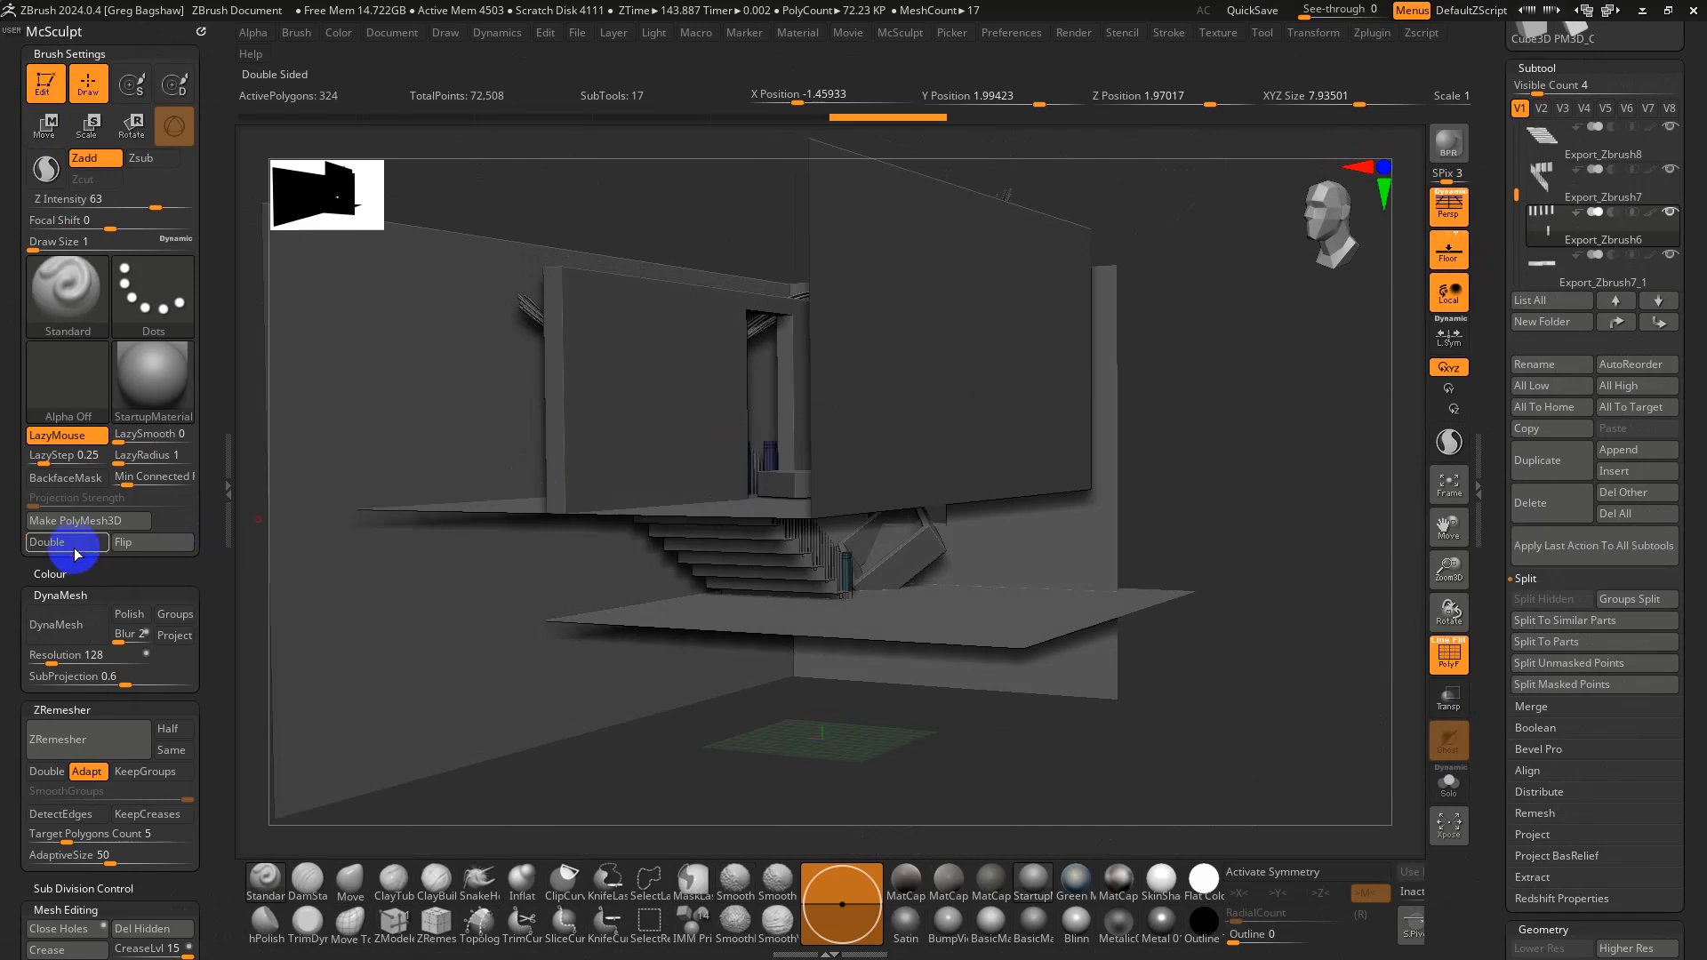
right_click_drag(419, 498, 611, 541)
left_click(1112, 408, "alt")
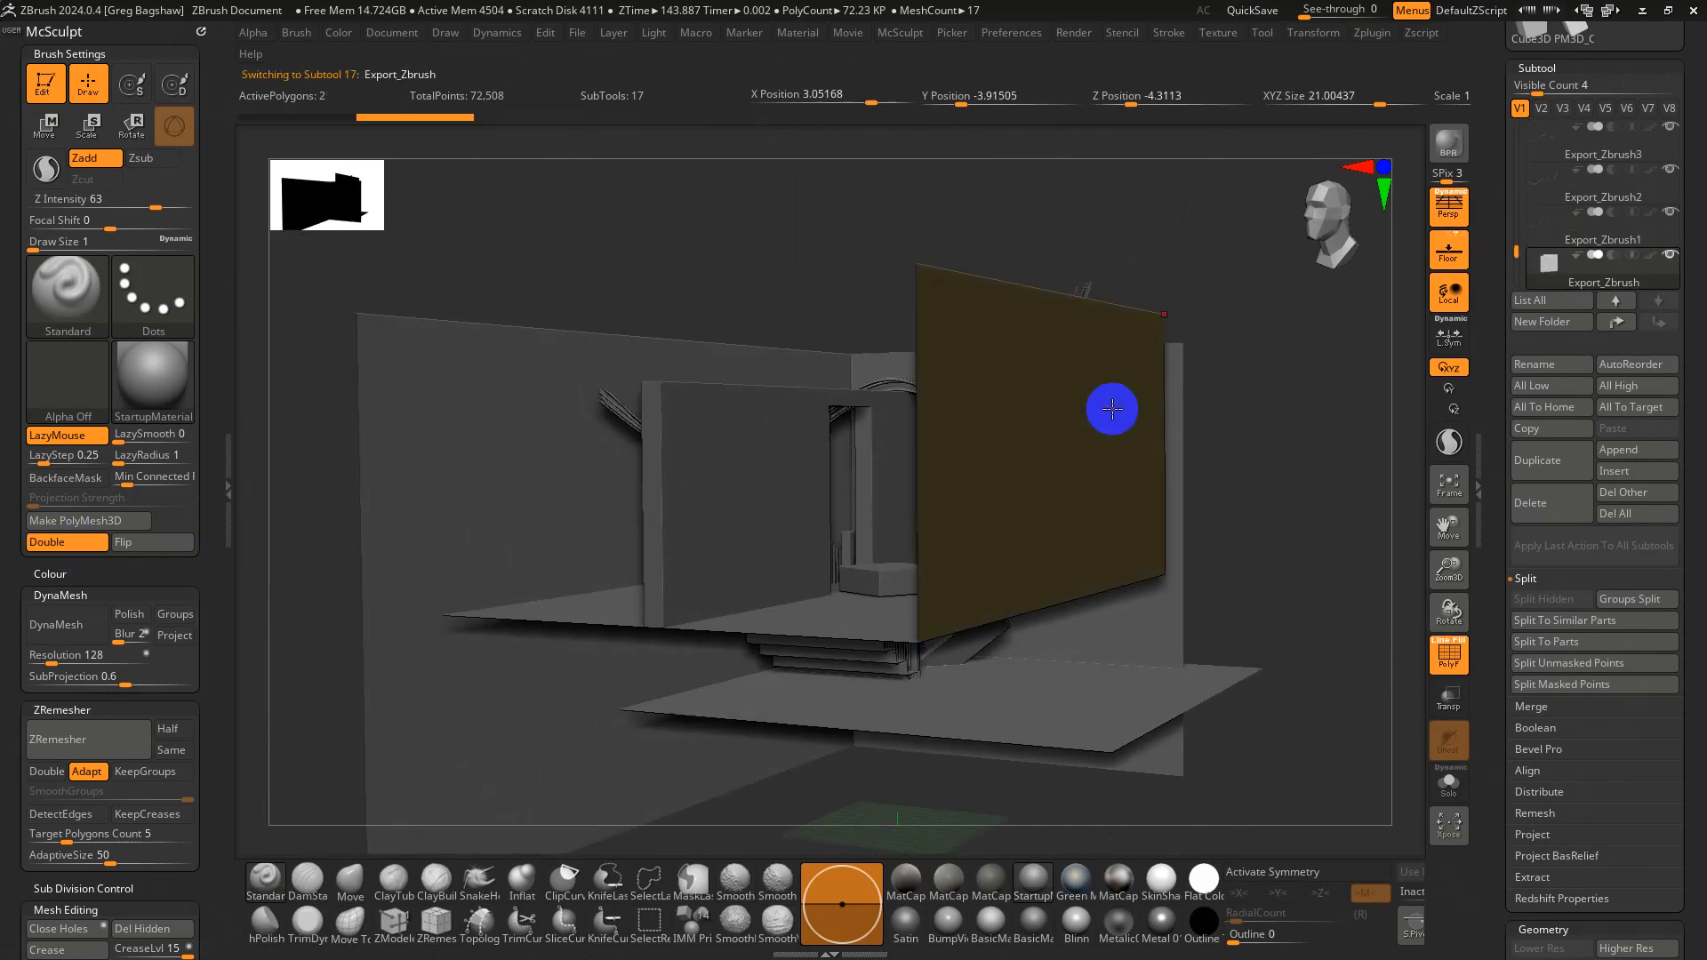
left_click(98, 546)
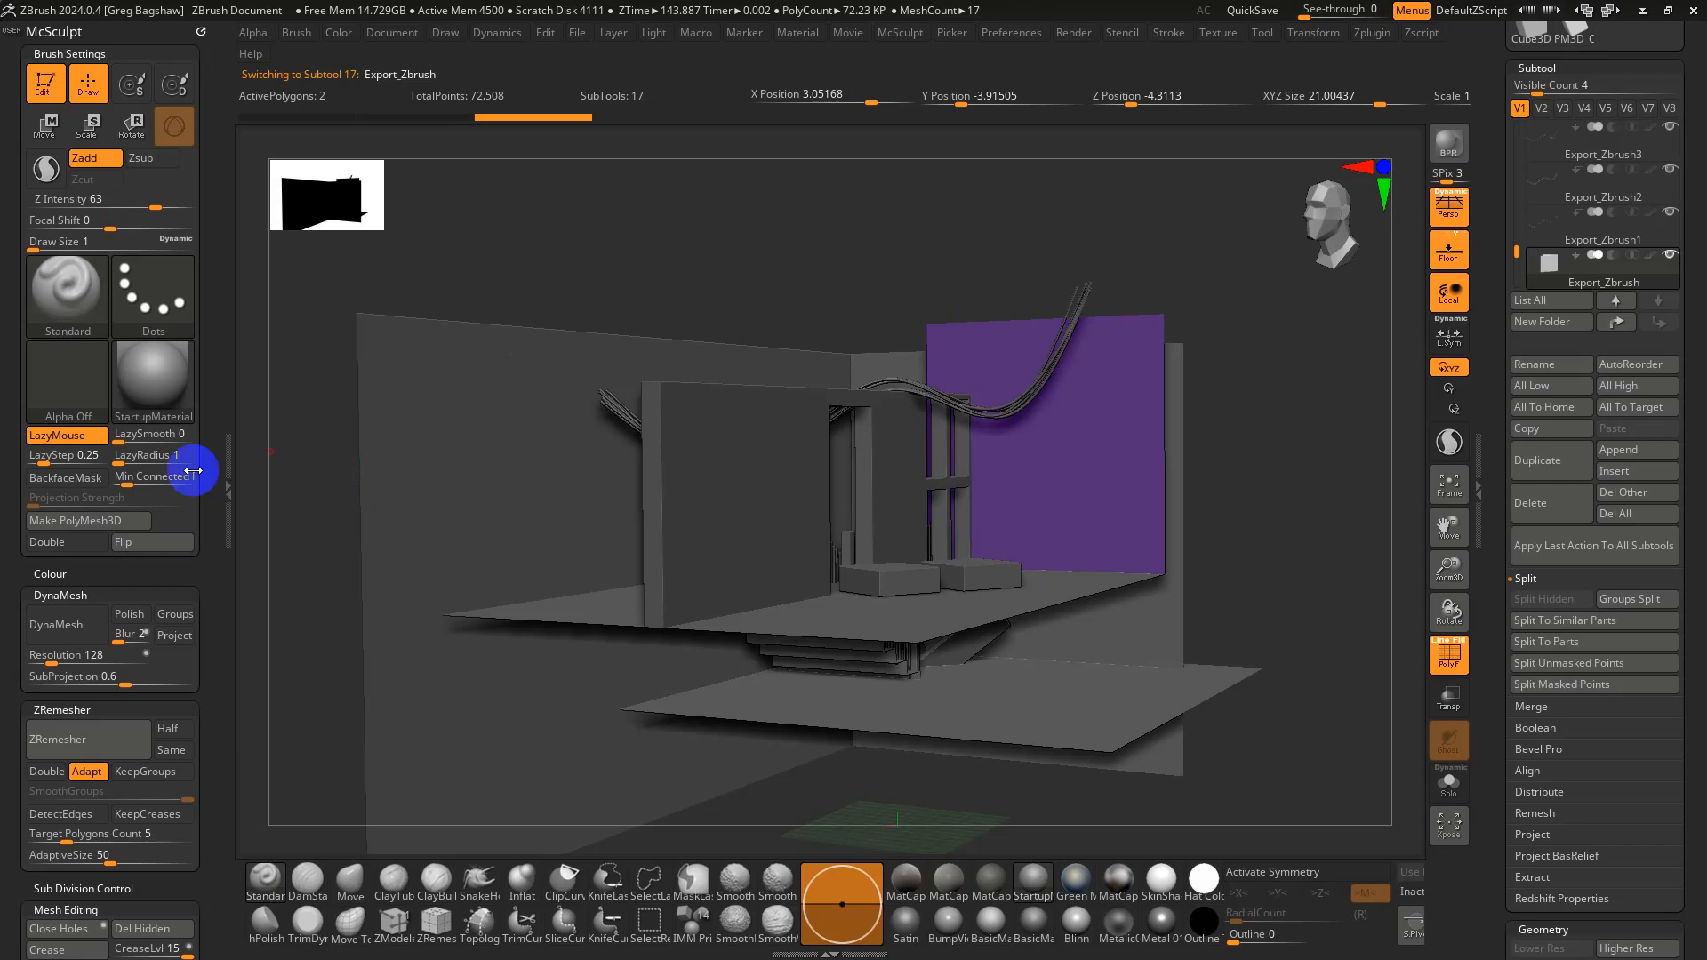
Turn off Double-sided display for the large side wall and lower floor subtool Export_Zbrush9
right_click_drag(699, 308, 776, 353)
left_click(686, 369, "alt")
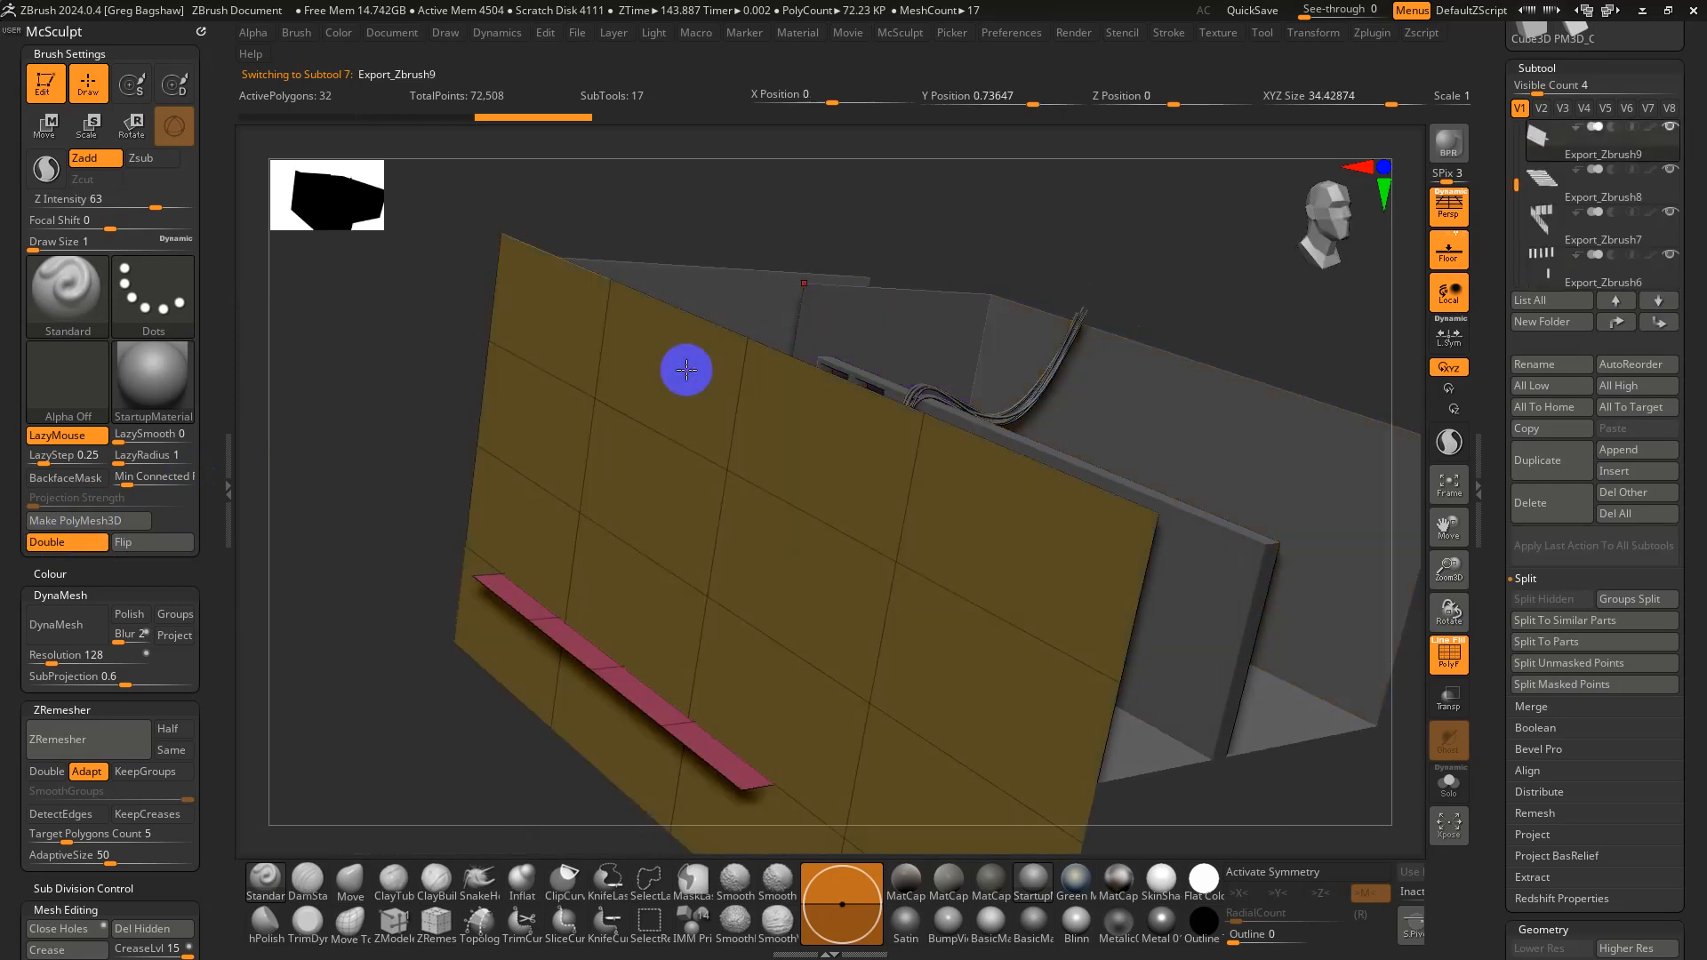
left_click(48, 550)
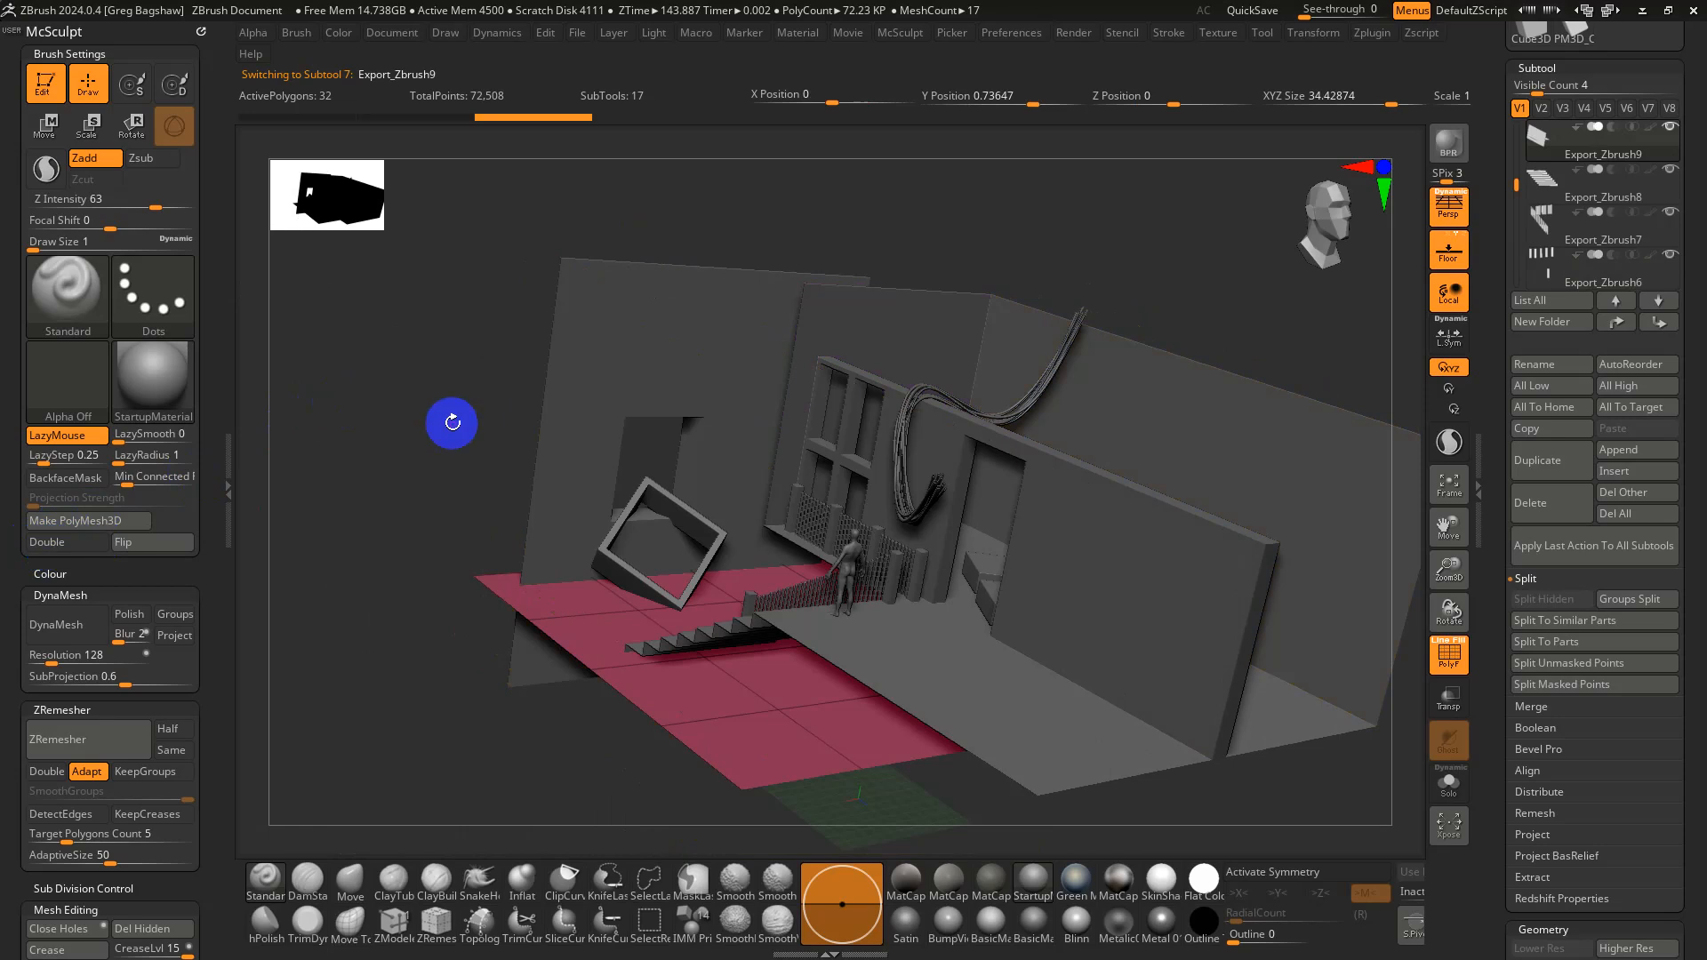
right_click_drag(453, 422, 388, 401)
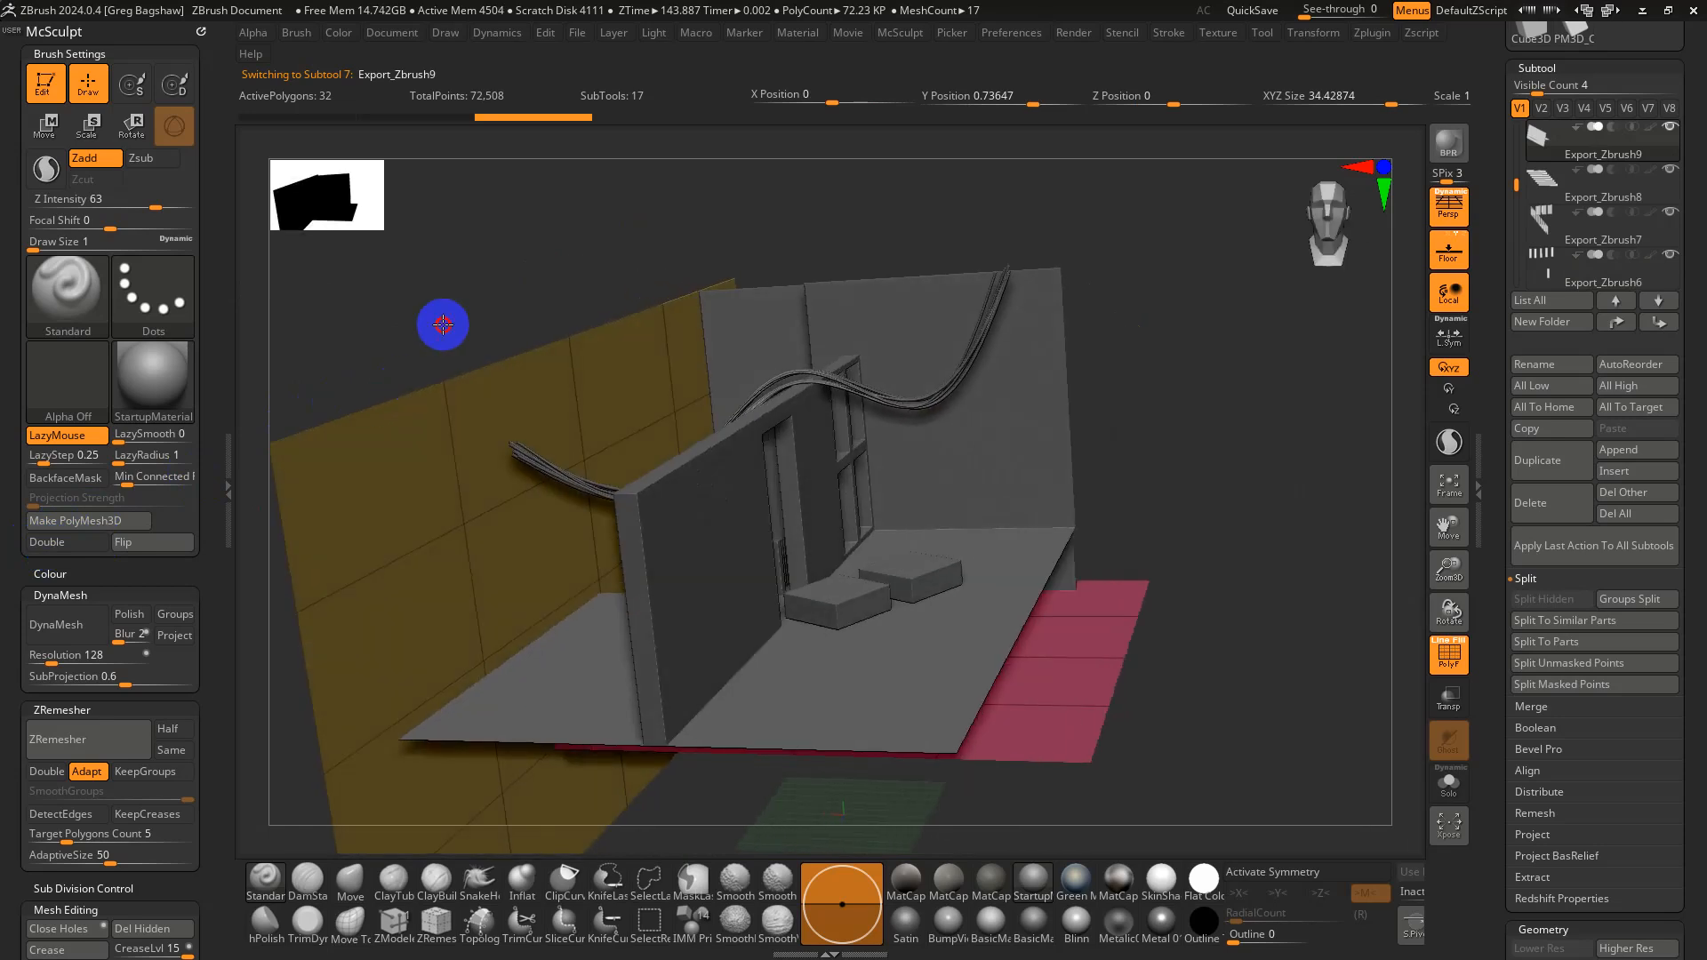
Select the partition wall with the doorway and examine it from inside the room
right_click_drag(456, 324, 965, 391)
left_click(1099, 328, "alt")
right_click_drag(1100, 328, 1033, 556)
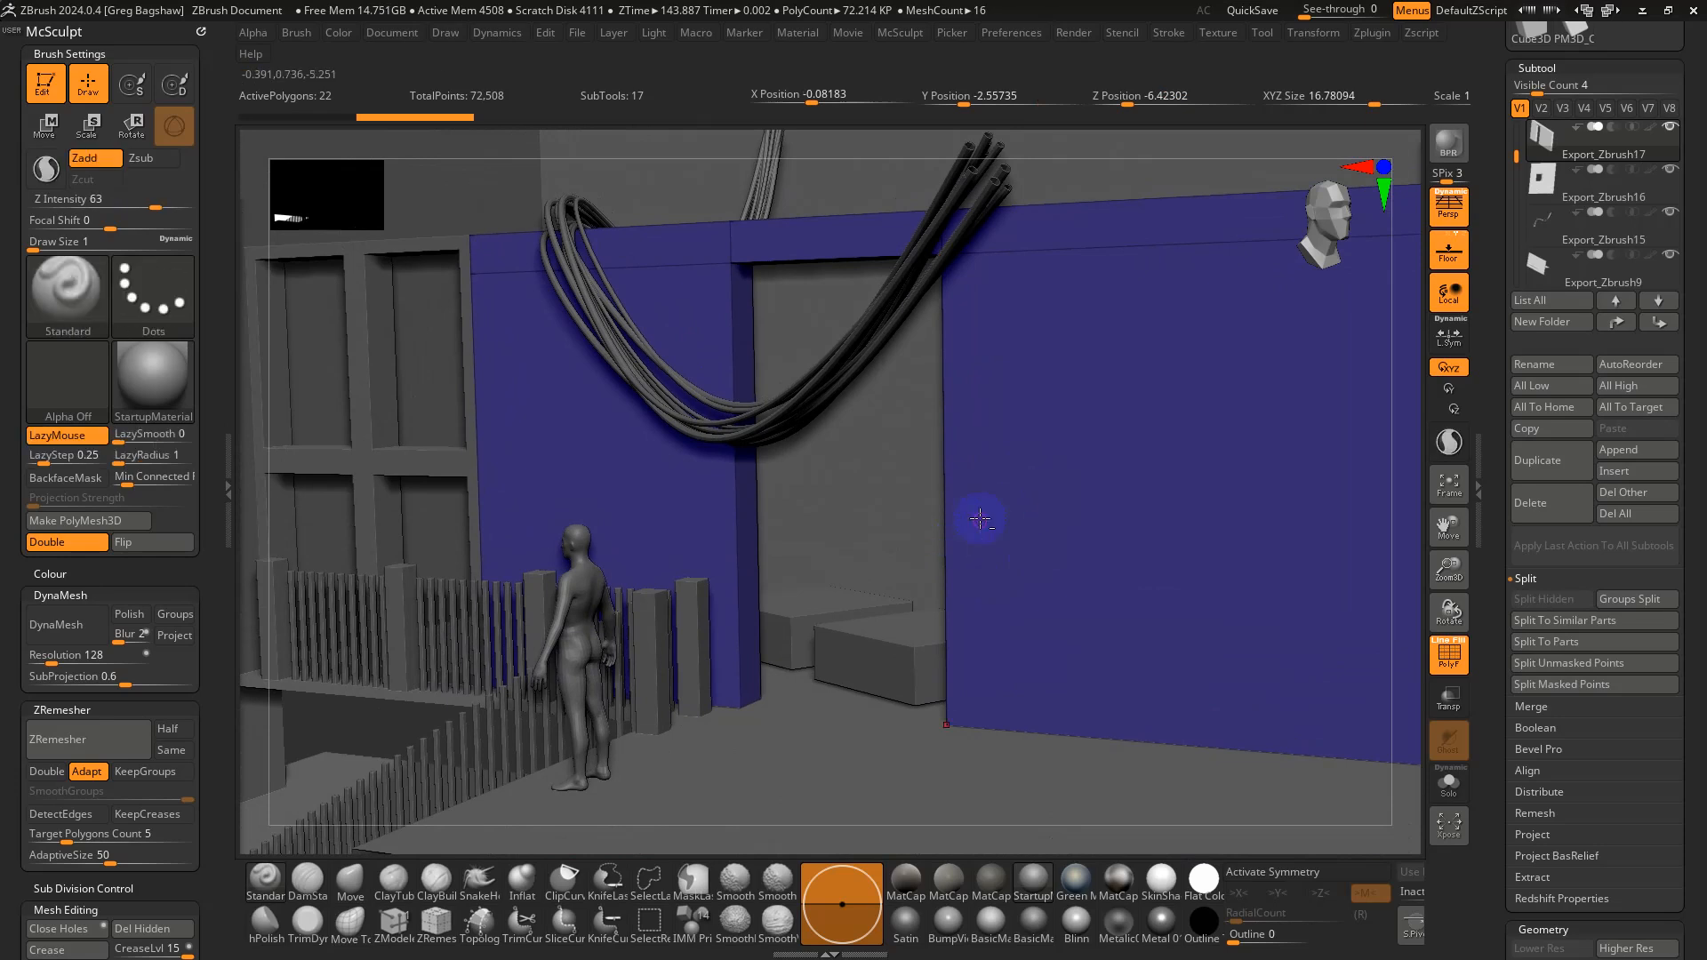
right_click_drag(980, 518, 1052, 515)
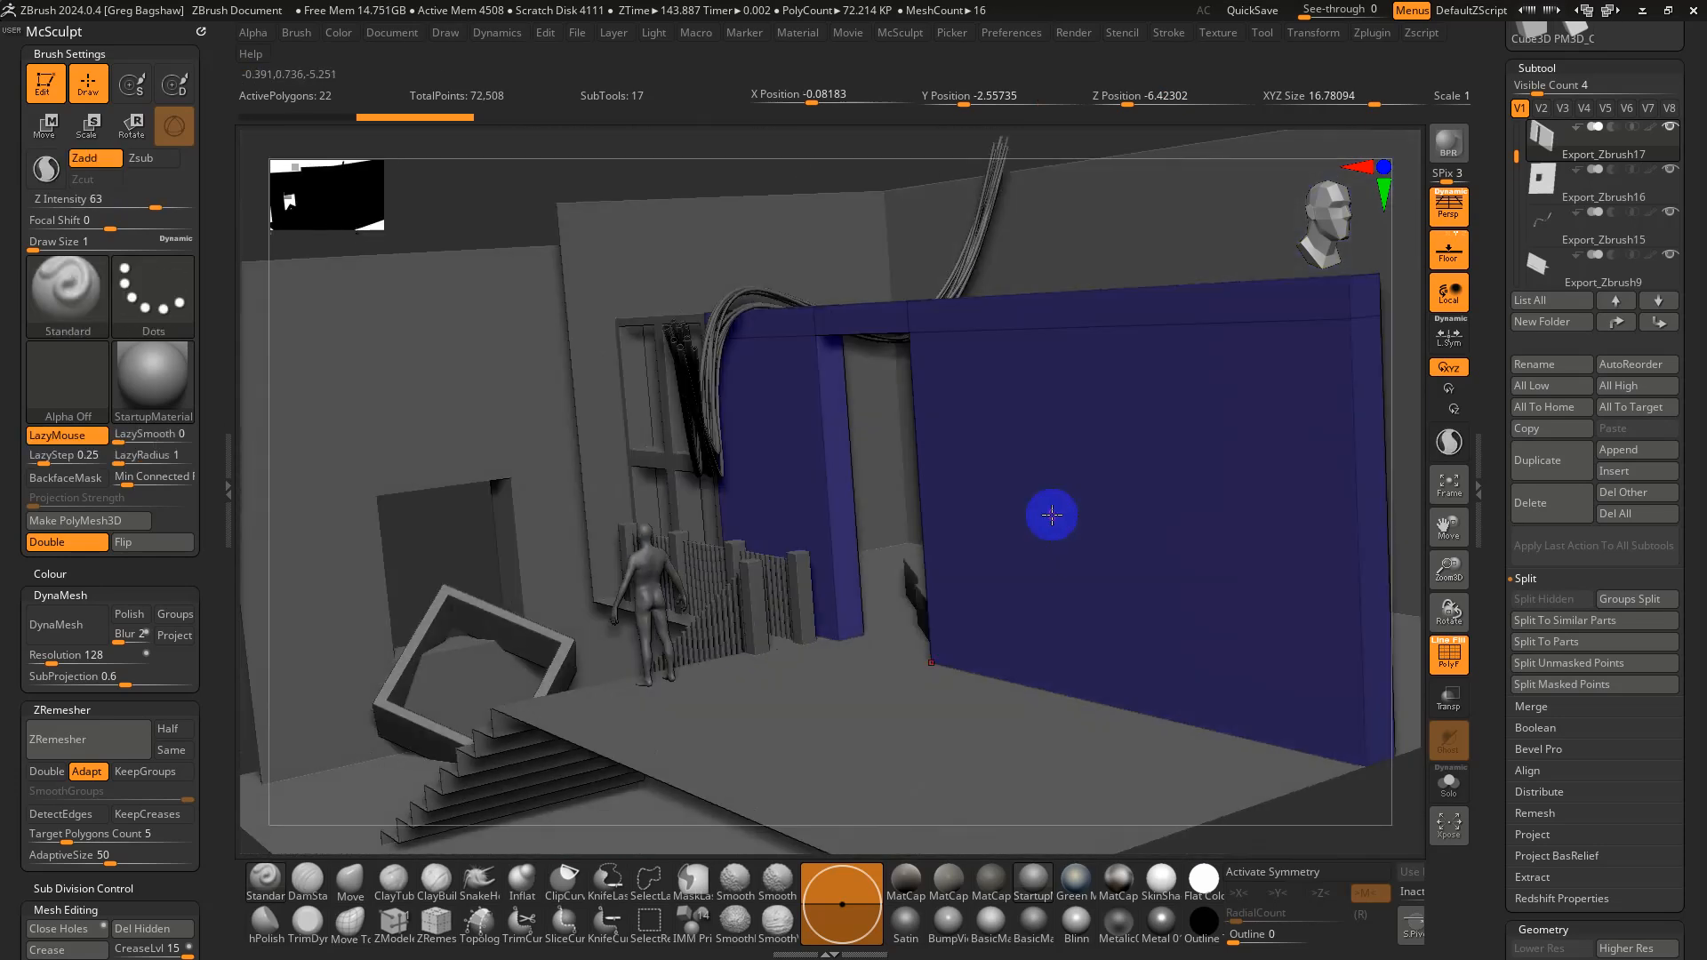